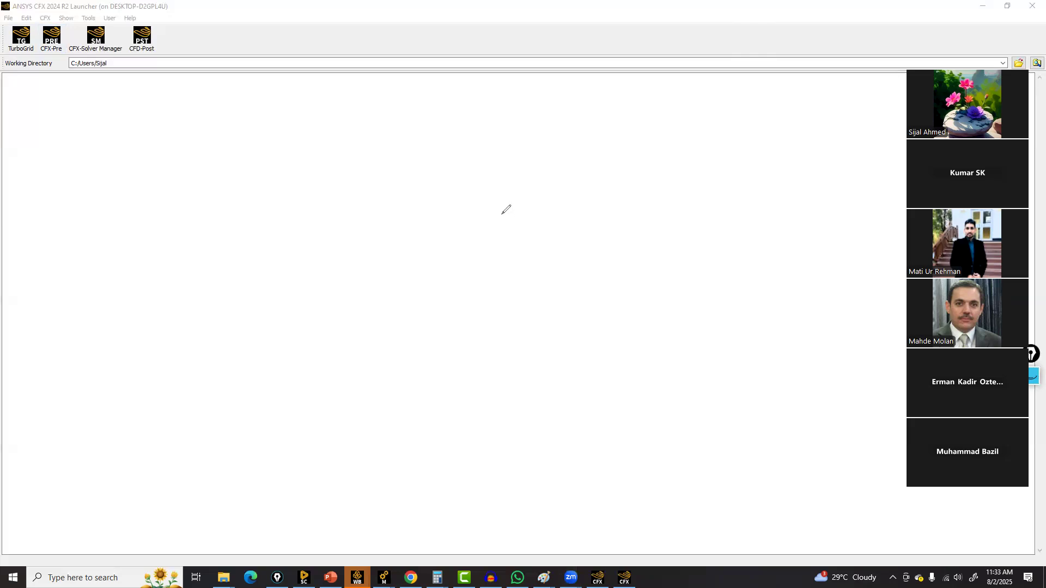
{"action": "left_click_drag", "start_coordinate": [500, 211], "coordinate": [505, 373]}
{"action": "left_click_drag", "start_coordinate": [500, 212], "coordinate": [813, 200]}
{"action": "left_click_drag", "start_coordinate": [500, 370], "coordinate": [834, 340]}
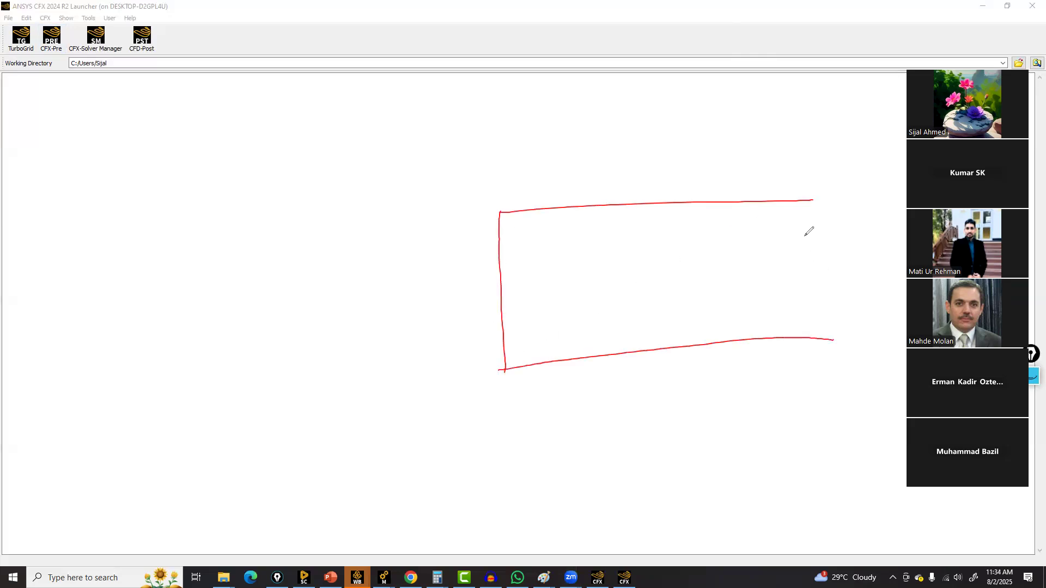
{"action": "left_click_drag", "start_coordinate": [813, 200], "coordinate": [823, 339]}
{"action": "left_click_drag", "start_coordinate": [502, 322], "coordinate": [817, 287]}
{"action": "left_click_drag", "start_coordinate": [496, 252], "coordinate": [806, 230]}
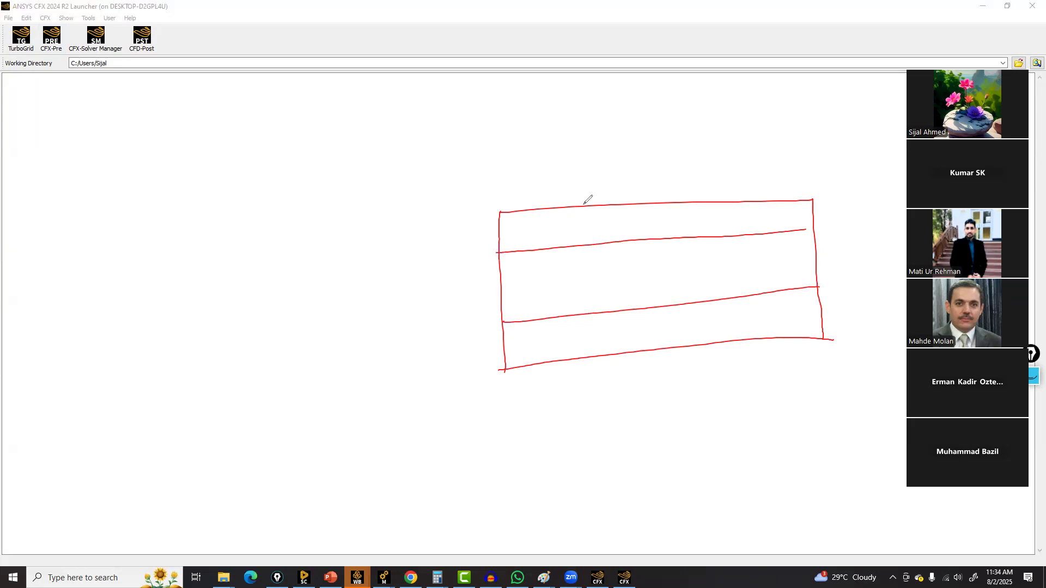
{"action": "left_click_drag", "start_coordinate": [605, 205], "coordinate": [612, 347]}
{"action": "left_click_drag", "start_coordinate": [720, 202], "coordinate": [715, 333]}
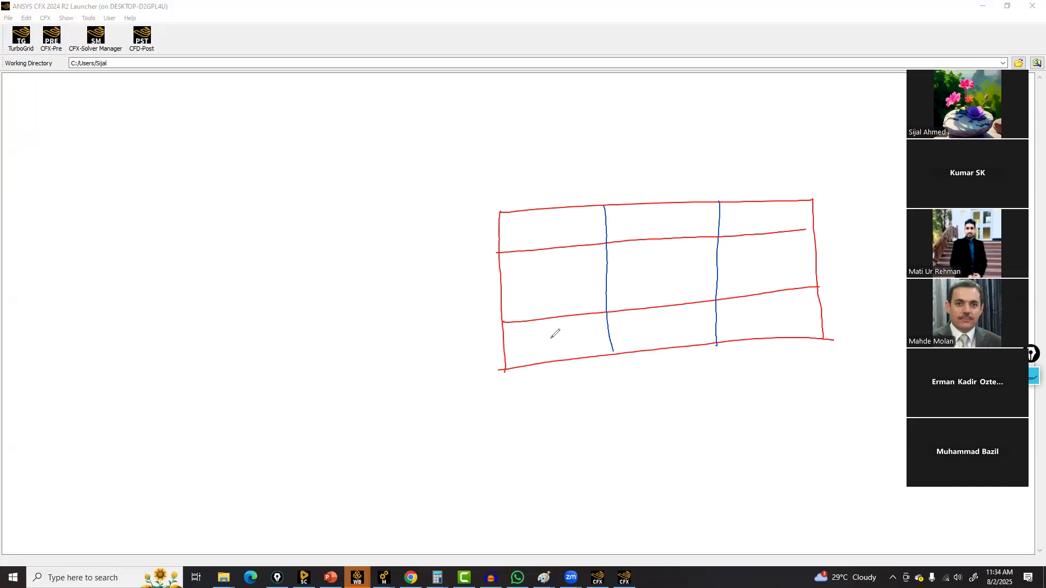
{"action": "left_click_drag", "start_coordinate": [554, 338], "coordinate": [551, 342]}
{"action": "left_click_drag", "start_coordinate": [547, 287], "coordinate": [547, 291]}
{"action": "left_click_drag", "start_coordinate": [542, 229], "coordinate": [549, 230]}
{"action": "left_click", "coordinate": [647, 222]}
{"action": "left_click_drag", "start_coordinate": [657, 270], "coordinate": [654, 272]}
{"action": "left_click_drag", "start_coordinate": [659, 324], "coordinate": [665, 325]}
{"action": "left_click_drag", "start_coordinate": [759, 263], "coordinate": [758, 269]}
{"action": "left_click_drag", "start_coordinate": [762, 213], "coordinate": [765, 215]}
{"action": "left_click_drag", "start_coordinate": [767, 313], "coordinate": [766, 319]}
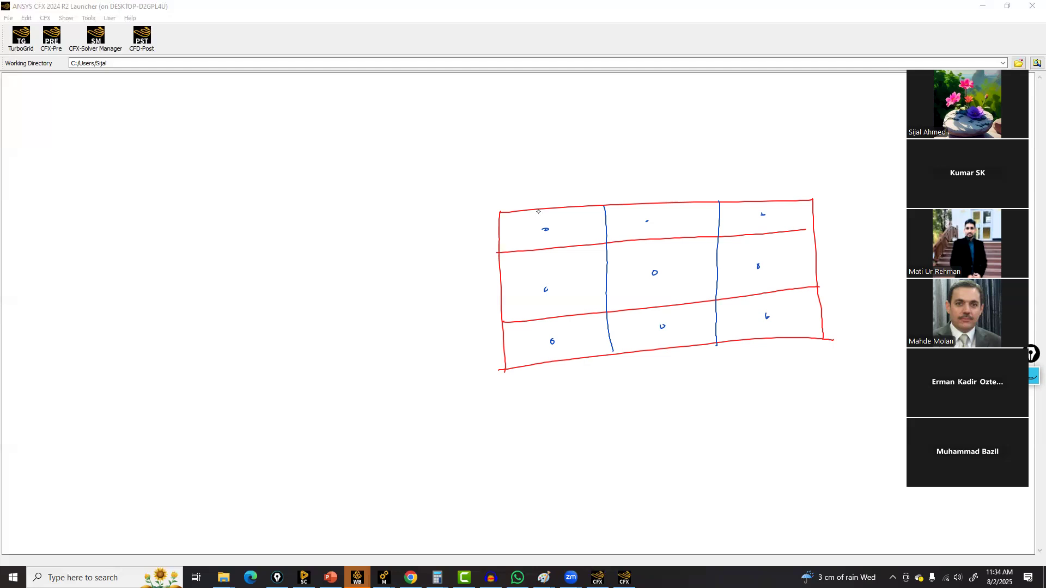
{"action": "mouse_move", "coordinate": [499, 210]}
{"action": "left_mouse_down"}
{"action": "mouse_move", "coordinate": [535, 143]}
{"action": "mouse_move", "coordinate": [602, 205]}
{"action": "mouse_move", "coordinate": [675, 128]}
{"action": "mouse_move", "coordinate": [720, 195]}
{"action": "mouse_move", "coordinate": [785, 129]}
{"action": "mouse_move", "coordinate": [812, 195]}
{"action": "left_mouse_up"}
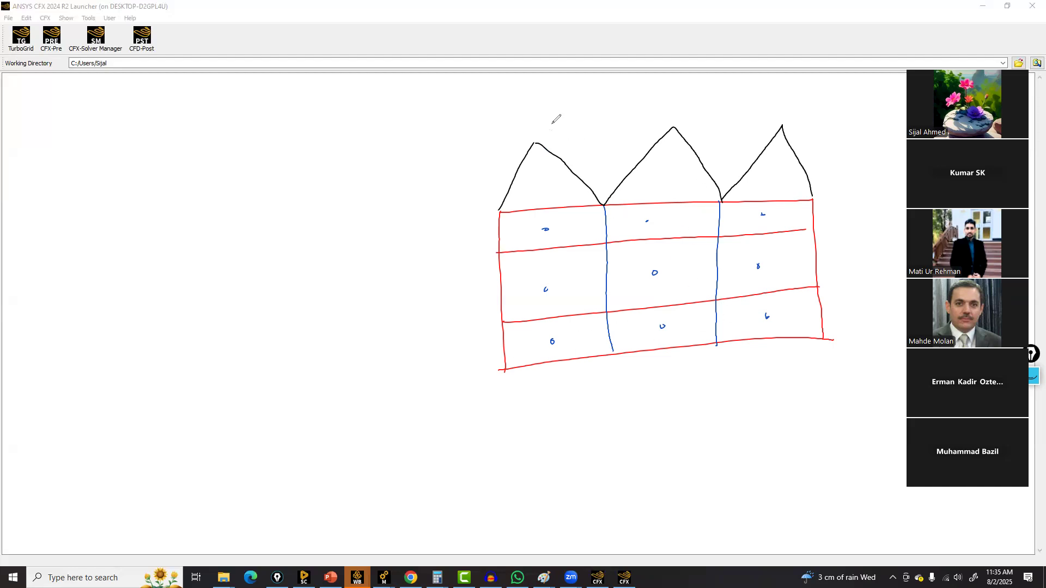
{"action": "left_click_drag", "start_coordinate": [534, 141], "coordinate": [792, 123]}
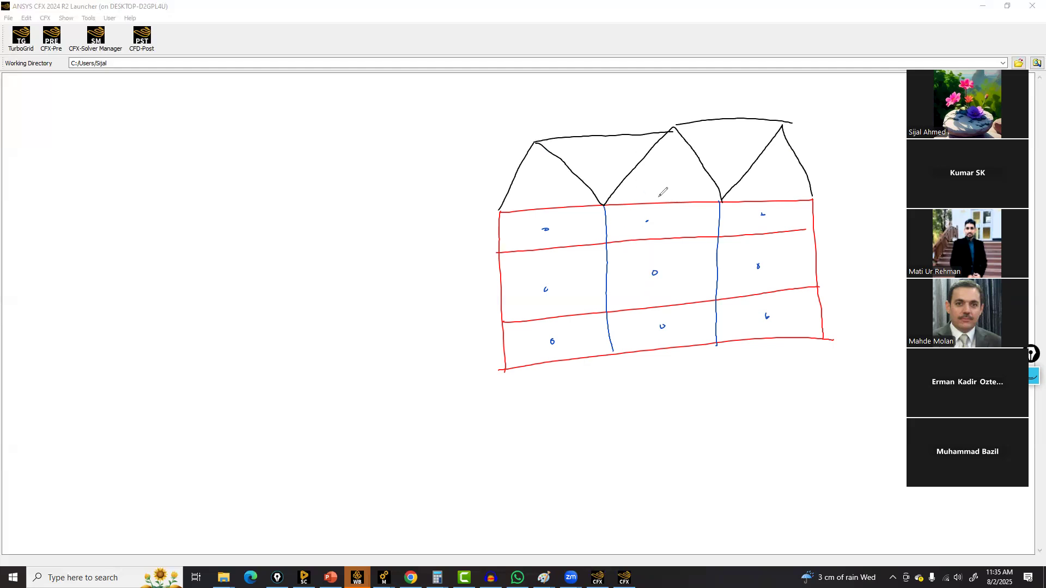
{"action": "left_click_drag", "start_coordinate": [659, 175], "coordinate": [659, 173]}
{"action": "left_click_drag", "start_coordinate": [594, 157], "coordinate": [596, 159]}
{"action": "left_click_drag", "start_coordinate": [543, 185], "coordinate": [546, 187]}
{"action": "left_click_drag", "start_coordinate": [732, 147], "coordinate": [735, 148]}
{"action": "left_click_drag", "start_coordinate": [771, 181], "coordinate": [770, 184]}
{"action": "left_click_drag", "start_coordinate": [546, 187], "coordinate": [547, 229]}
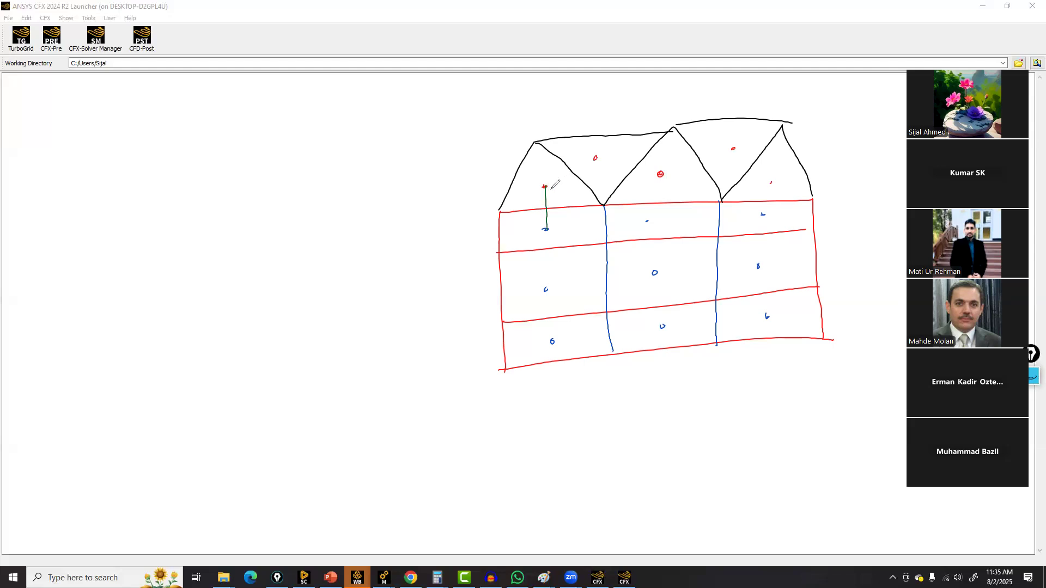
{"action": "mouse_move", "coordinate": [546, 187]}
{"action": "left_mouse_down"}
{"action": "mouse_move", "coordinate": [597, 155]}
{"action": "mouse_move", "coordinate": [660, 174]}
{"action": "mouse_move", "coordinate": [652, 226]}
{"action": "left_mouse_up"}
{"action": "left_click_drag", "start_coordinate": [545, 230], "coordinate": [648, 221]}
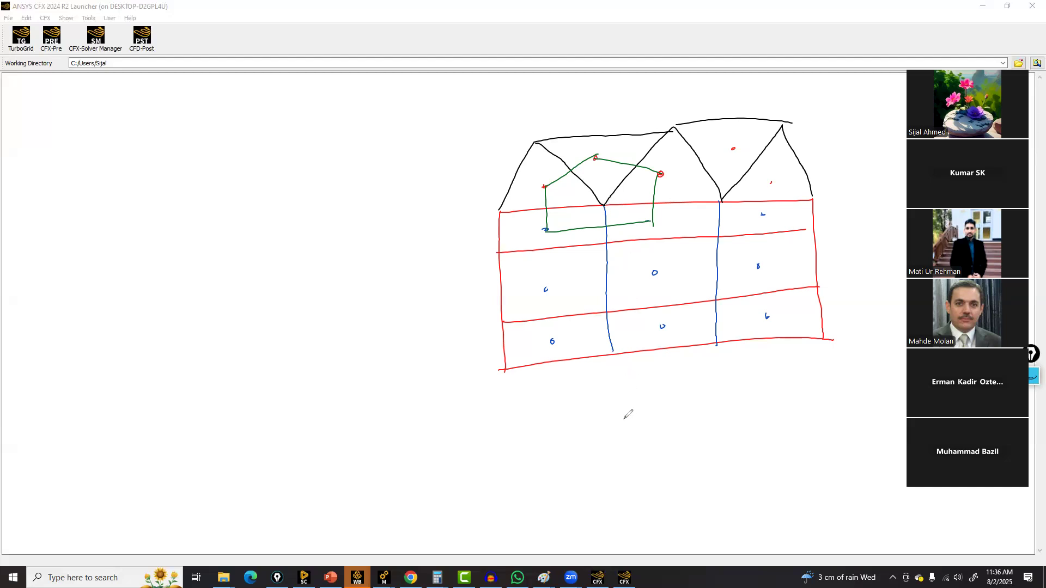
{"action": "mouse_move", "coordinate": [615, 395]}
{"action": "left_mouse_down"}
{"action": "mouse_move", "coordinate": [621, 424]}
{"action": "mouse_move", "coordinate": [641, 401]}
{"action": "mouse_move", "coordinate": [643, 427]}
{"action": "mouse_move", "coordinate": [688, 385]}
{"action": "mouse_move", "coordinate": [726, 378]}
{"action": "mouse_move", "coordinate": [726, 389]}
{"action": "left_mouse_up"}
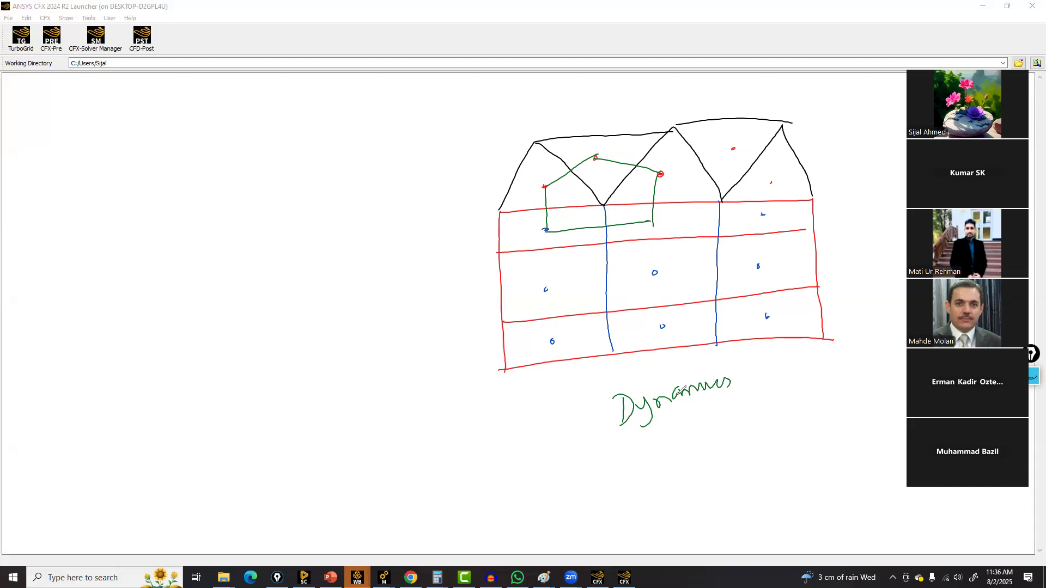
{"action": "mouse_move", "coordinate": [758, 376]}
{"action": "left_mouse_down"}
{"action": "mouse_move", "coordinate": [790, 379]}
{"action": "mouse_move", "coordinate": [805, 349]}
{"action": "mouse_move", "coordinate": [822, 384]}
{"action": "left_mouse_up"}
{"action": "left_click", "coordinate": [815, 356]}
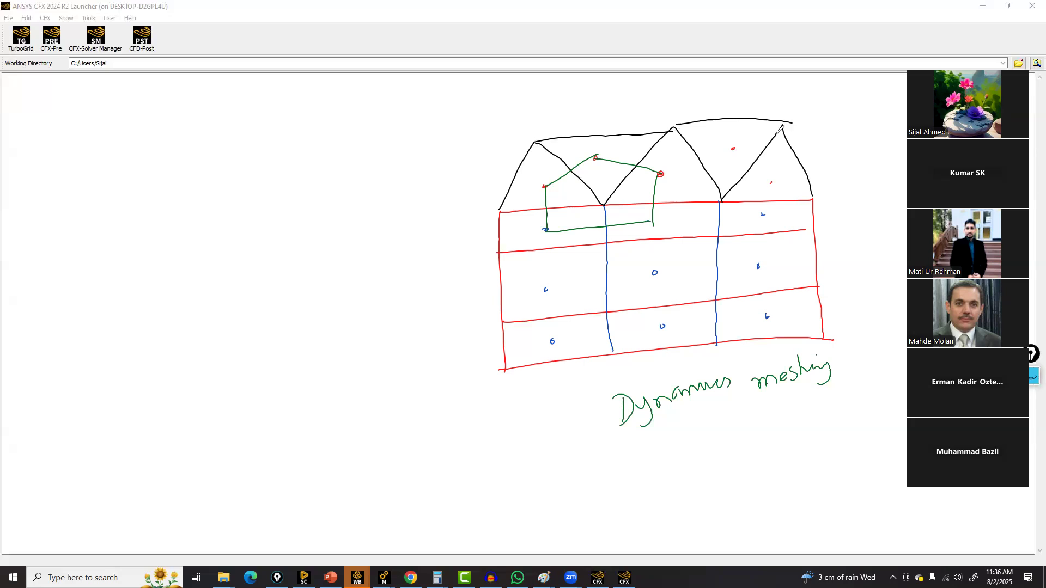
{"action": "left_click_drag", "start_coordinate": [725, 191], "coordinate": [848, 131]}
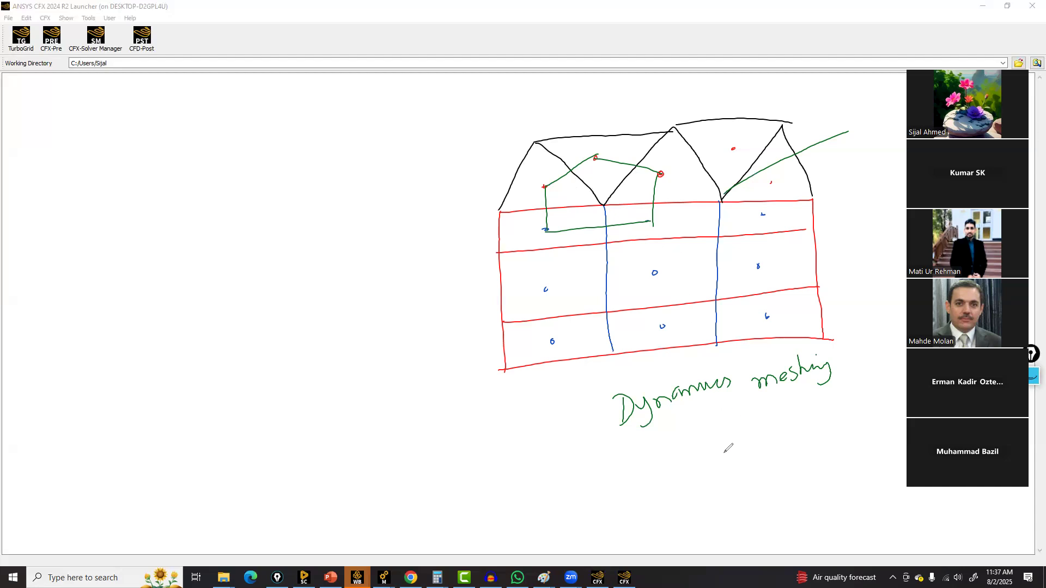
{"action": "mouse_move", "coordinate": [734, 438]}
{"action": "left_mouse_down"}
{"action": "mouse_move", "coordinate": [727, 461]}
{"action": "mouse_move", "coordinate": [816, 424]}
{"action": "left_mouse_up"}
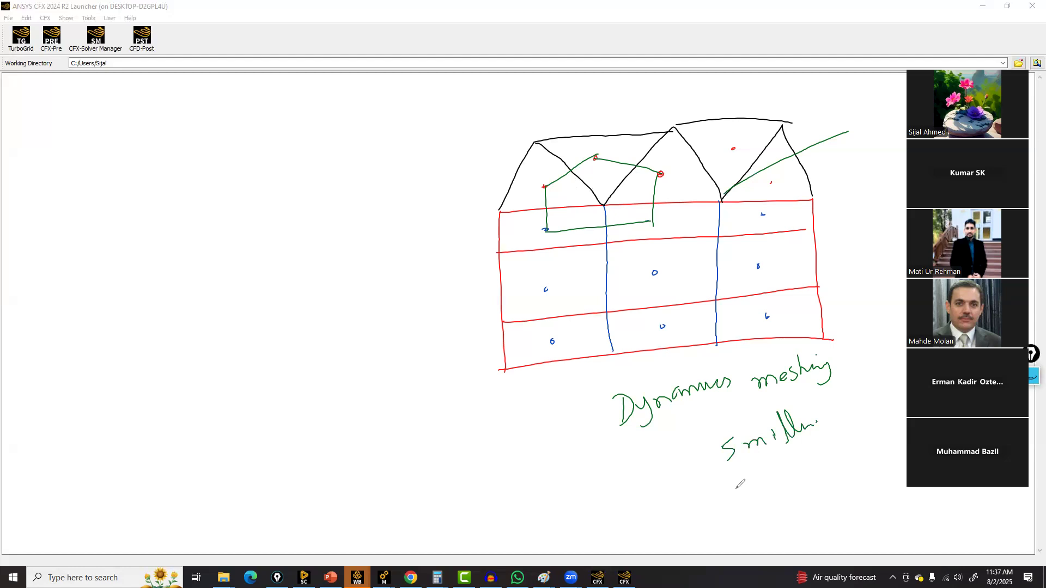
{"action": "left_click_drag", "start_coordinate": [739, 483], "coordinate": [737, 495]}
{"action": "mouse_move", "coordinate": [747, 490]}
{"action": "left_mouse_down"}
{"action": "mouse_move", "coordinate": [817, 456]}
{"action": "mouse_move", "coordinate": [832, 432]}
{"action": "mouse_move", "coordinate": [844, 446]}
{"action": "left_mouse_up"}
{"action": "left_click_drag", "start_coordinate": [740, 511], "coordinate": [836, 463]}
{"action": "left_click_drag", "start_coordinate": [757, 504], "coordinate": [828, 468]}
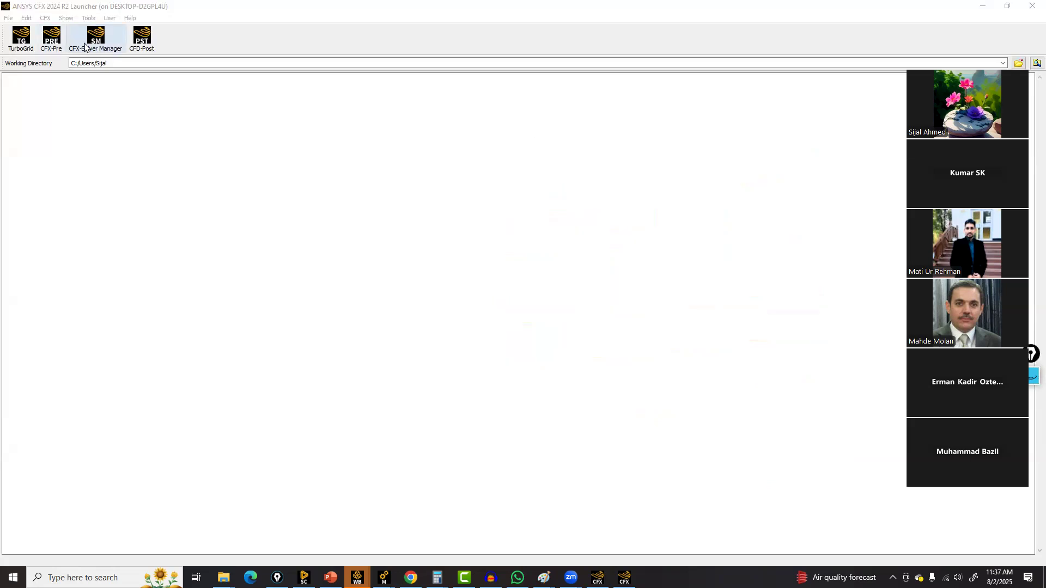
Launch CFX-Pre and allow its engine network access through the firewall
{"action": "left_click", "coordinate": [57, 46]}
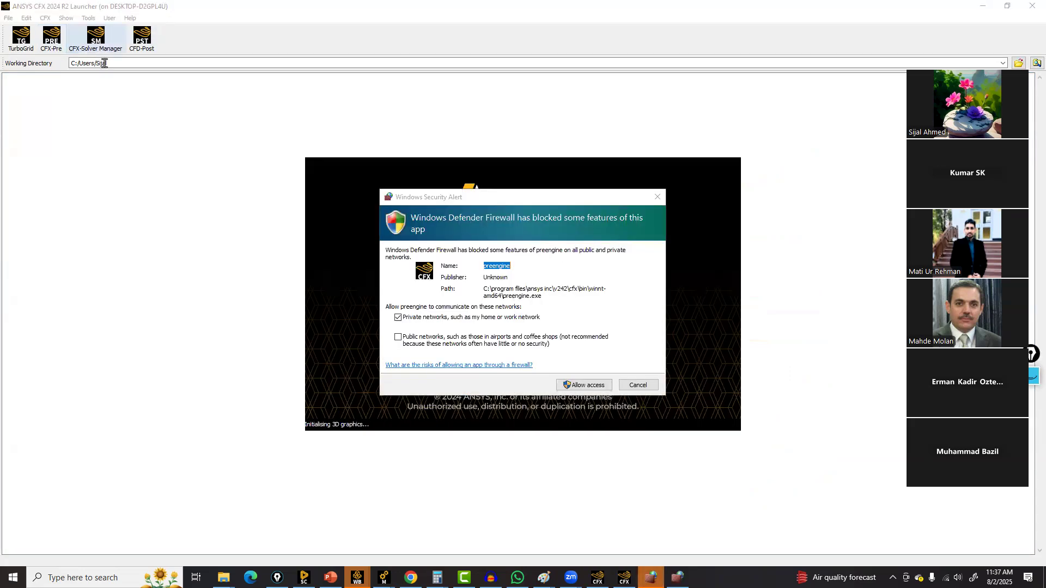
{"action": "left_click", "coordinate": [593, 386]}
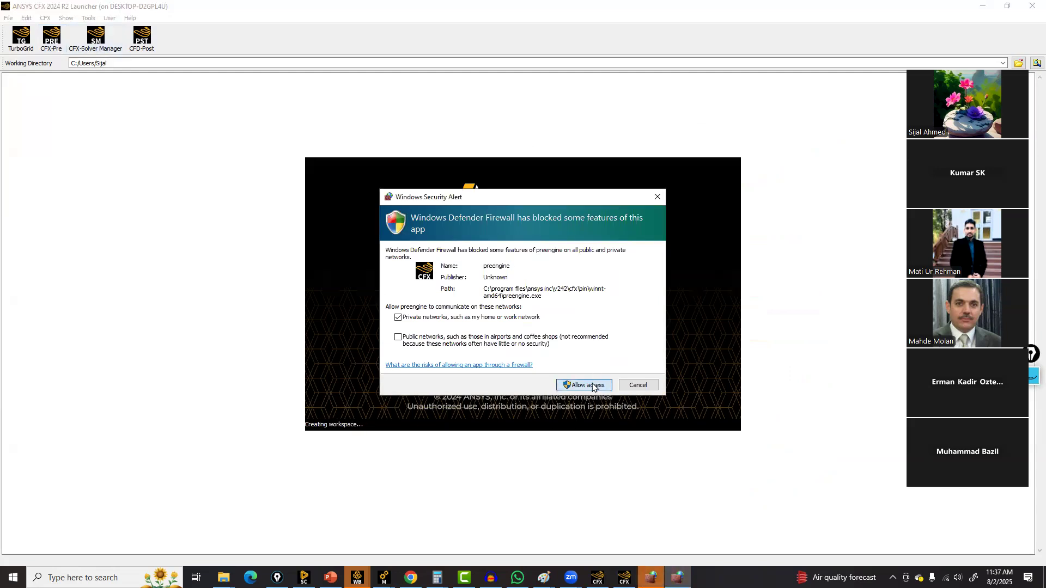
{"action": "left_click", "coordinate": [591, 387]}
{"action": "left_click", "coordinate": [589, 386]}
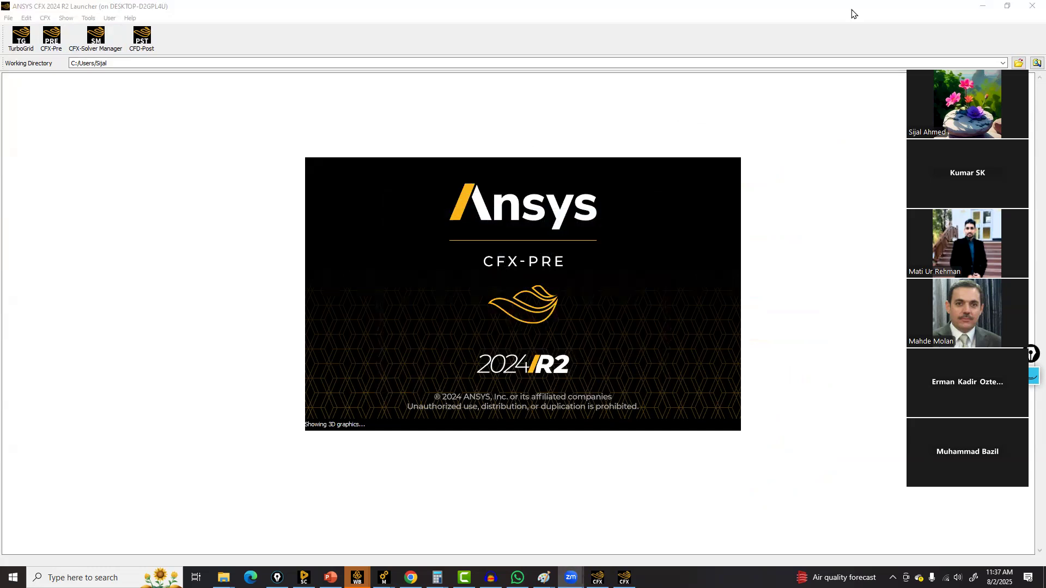
Set the working directory to the ICEM CFD_Hexa_files folder inside WS1_PipeFlow_Allsoftwares under Mastering Ansys CFD I
{"action": "left_click_drag", "start_coordinate": [979, 42], "coordinate": [987, 112]}
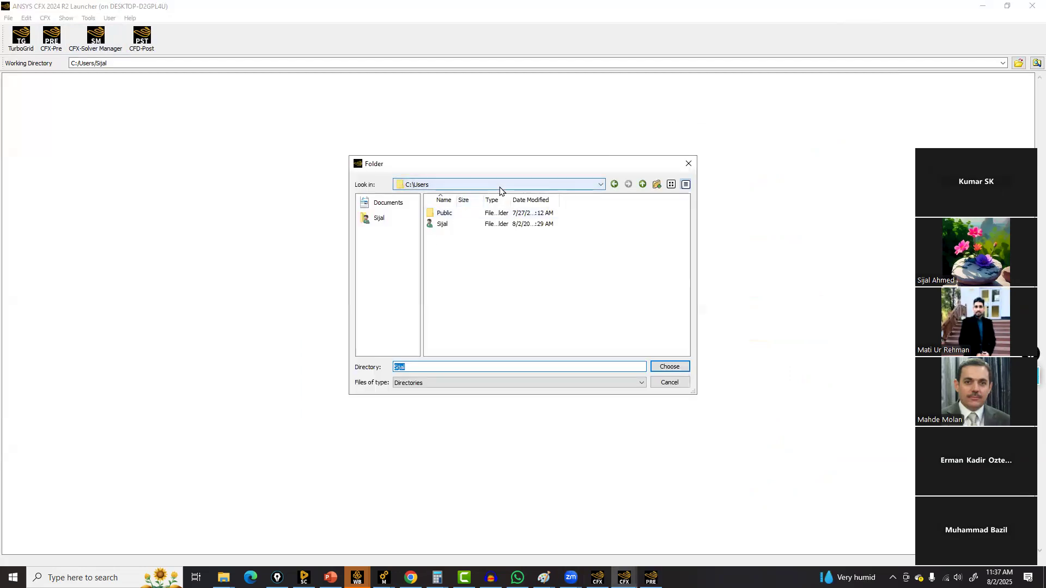
{"action": "left_click", "coordinate": [490, 185]}
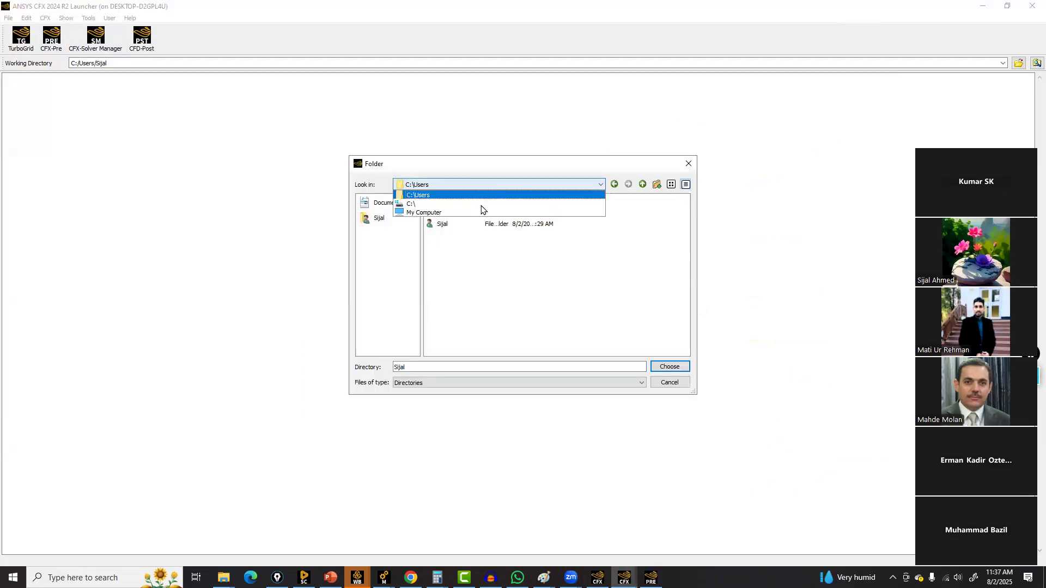
{"action": "left_click", "coordinate": [424, 212]}
{"action": "left_click", "coordinate": [447, 236]}
{"action": "double_click", "coordinate": [447, 235]}
{"action": "double_click", "coordinate": [455, 224]}
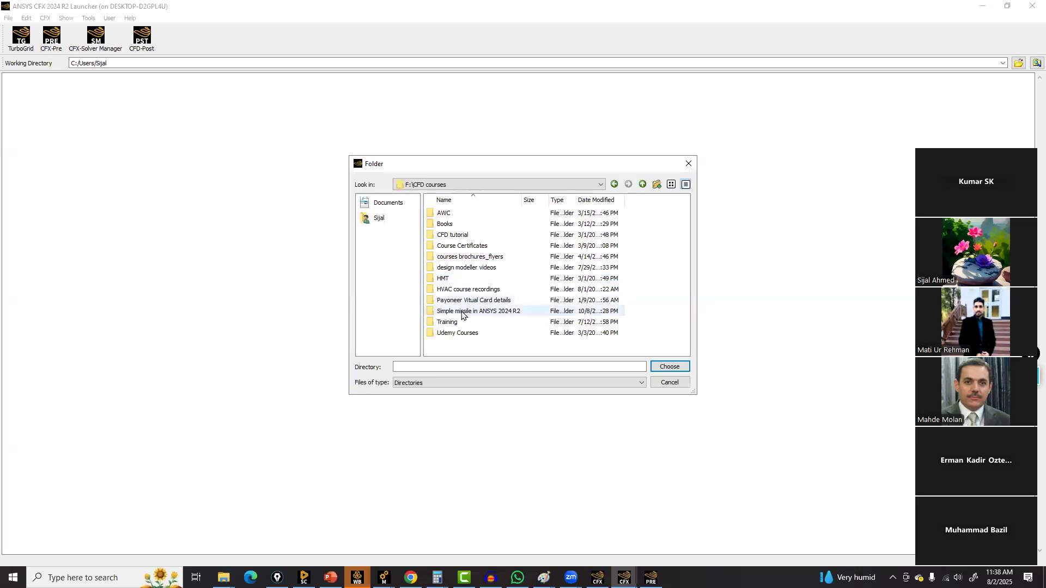
{"action": "double_click", "coordinate": [457, 333]}
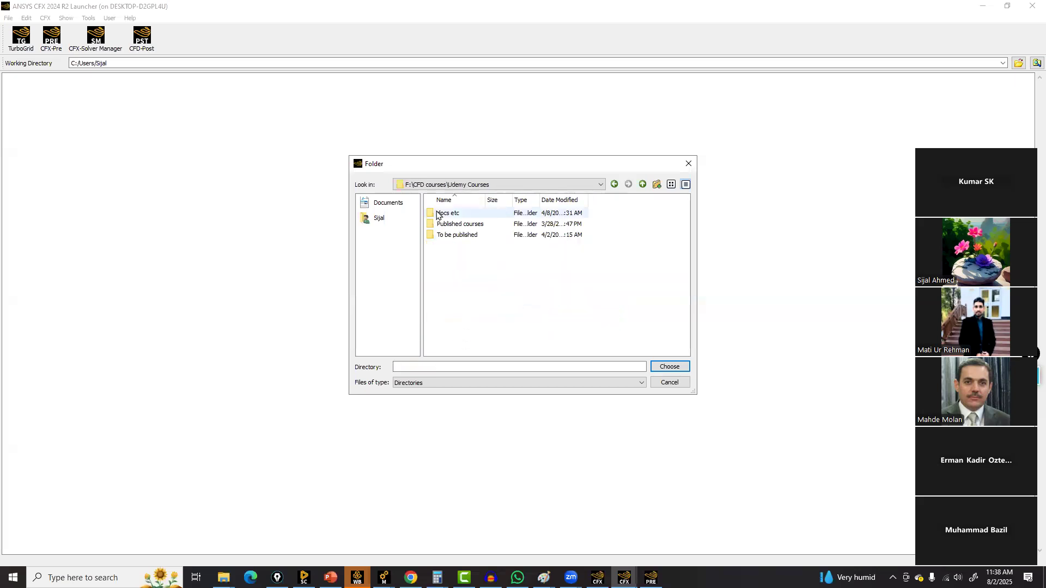
{"action": "double_click", "coordinate": [456, 227]}
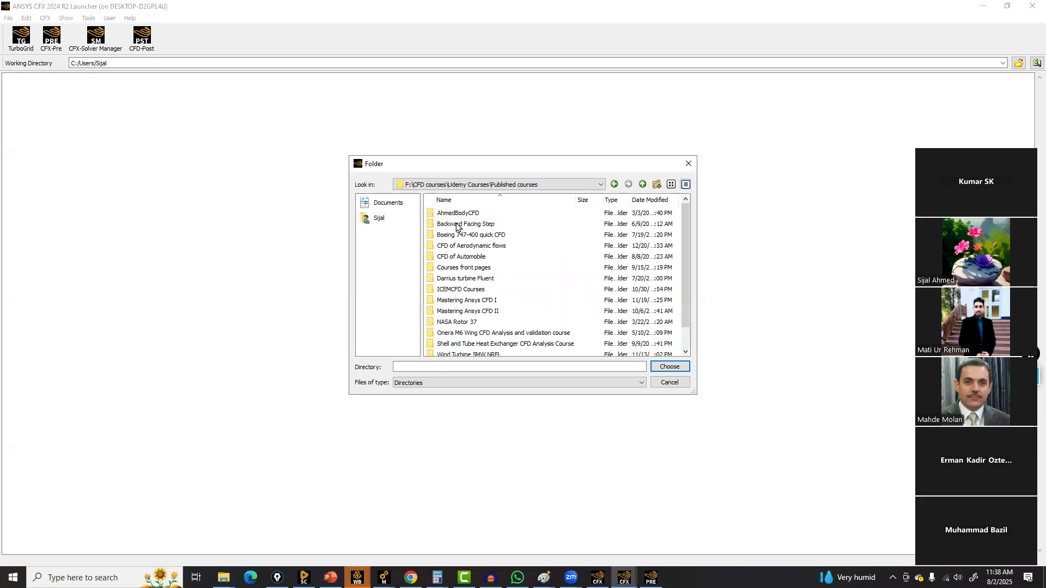
{"action": "scroll", "coordinate": [467, 272], "scroll_direction": "down", "scroll_amount": 1}
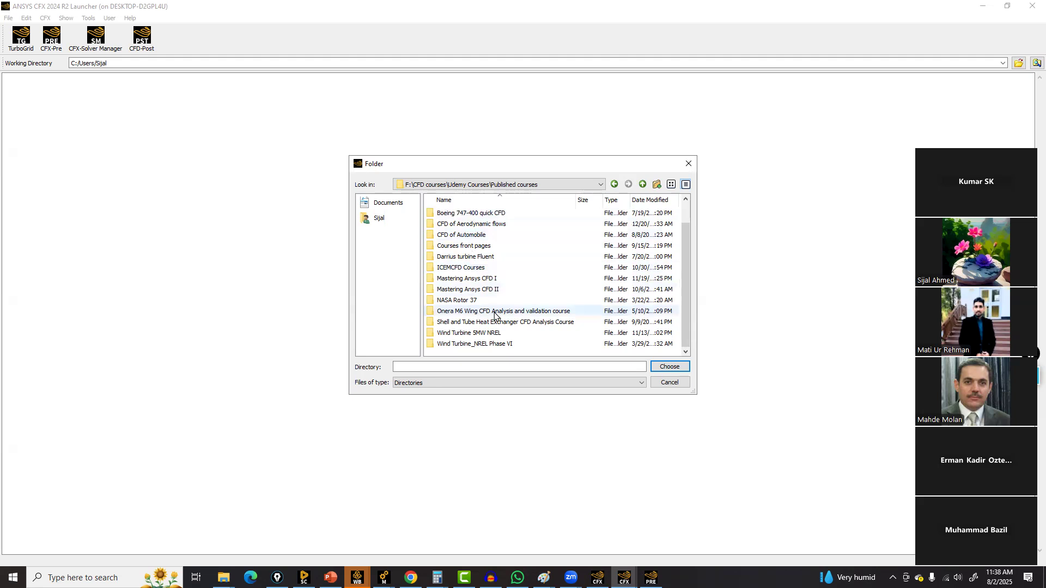
{"action": "double_click", "coordinate": [467, 278]}
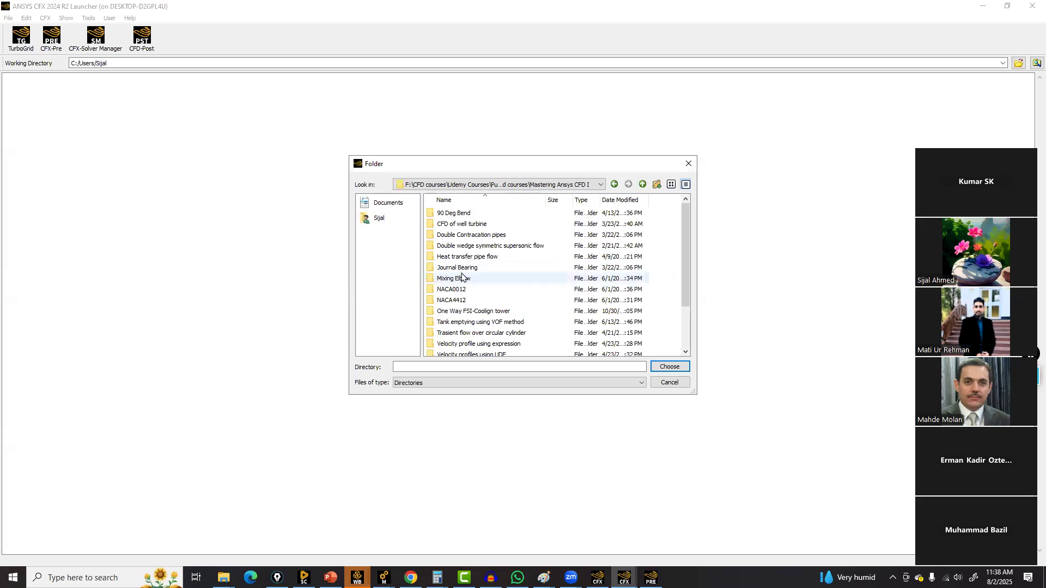
{"action": "scroll", "coordinate": [477, 270], "scroll_direction": "down", "scroll_amount": 2}
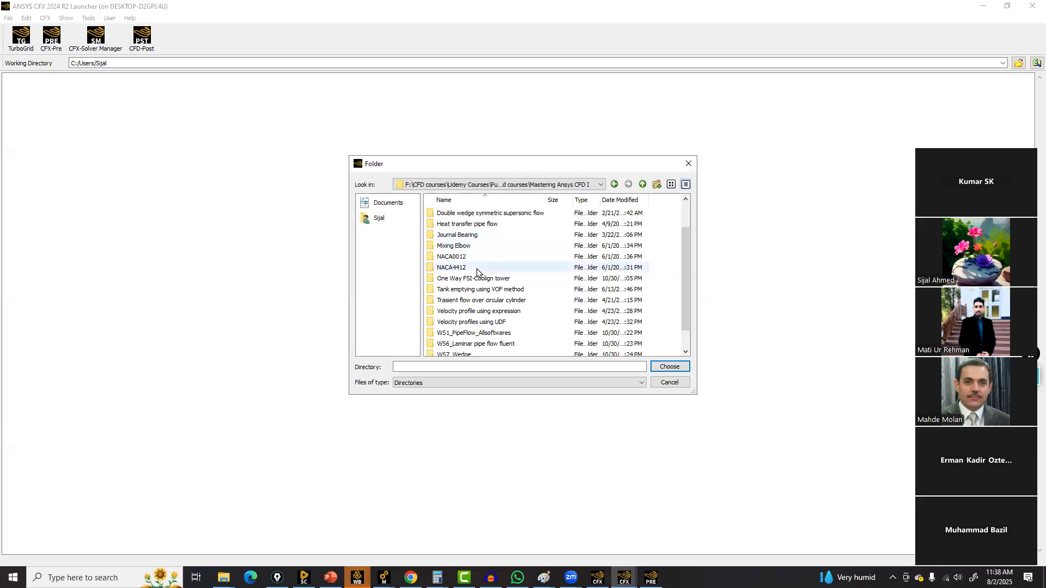
{"action": "double_click", "coordinate": [463, 314]}
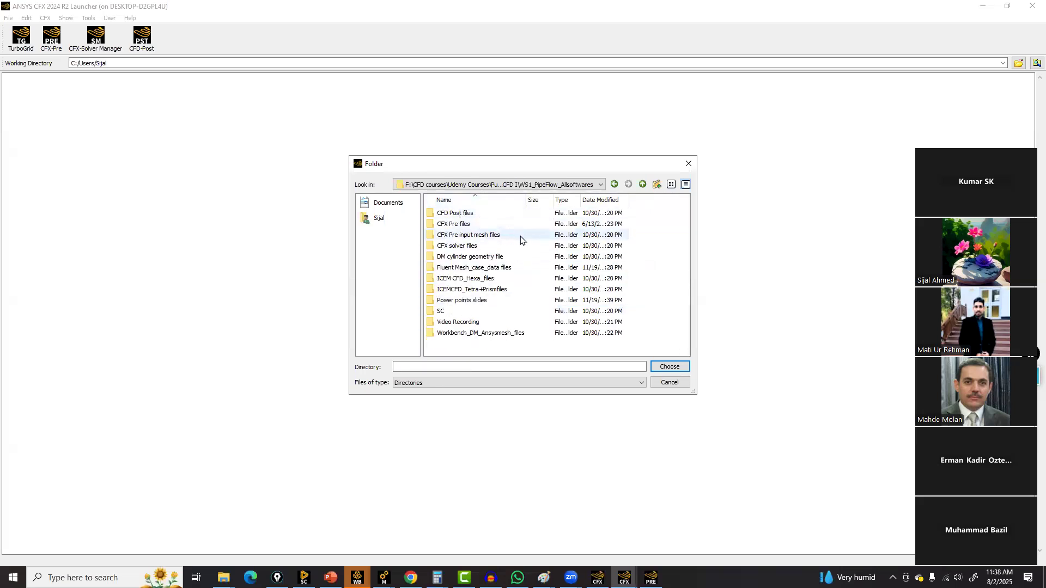
{"action": "left_click", "coordinate": [462, 268]}
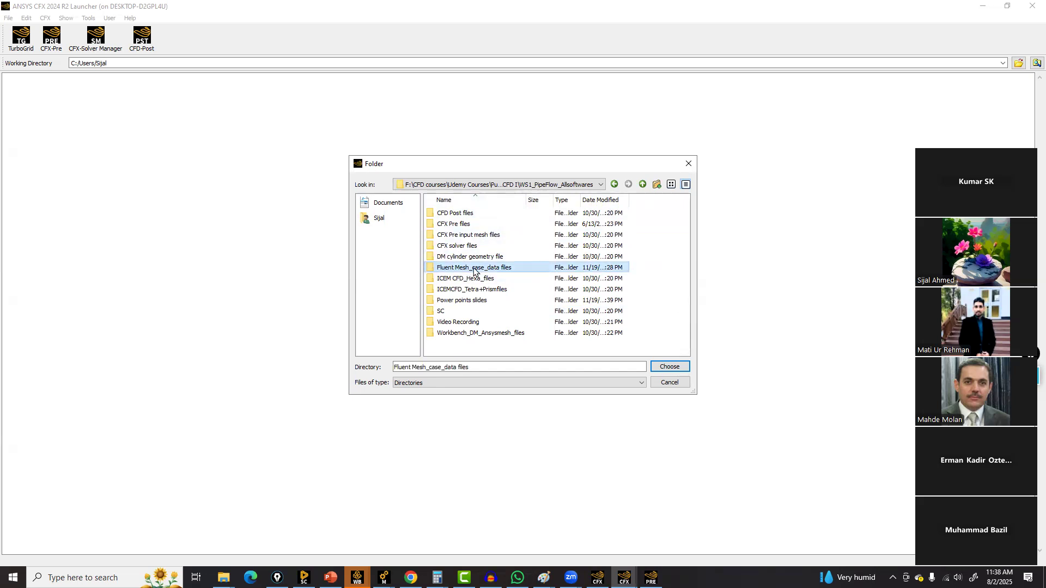
{"action": "left_click", "coordinate": [472, 278]}
{"action": "double_click", "coordinate": [449, 279]}
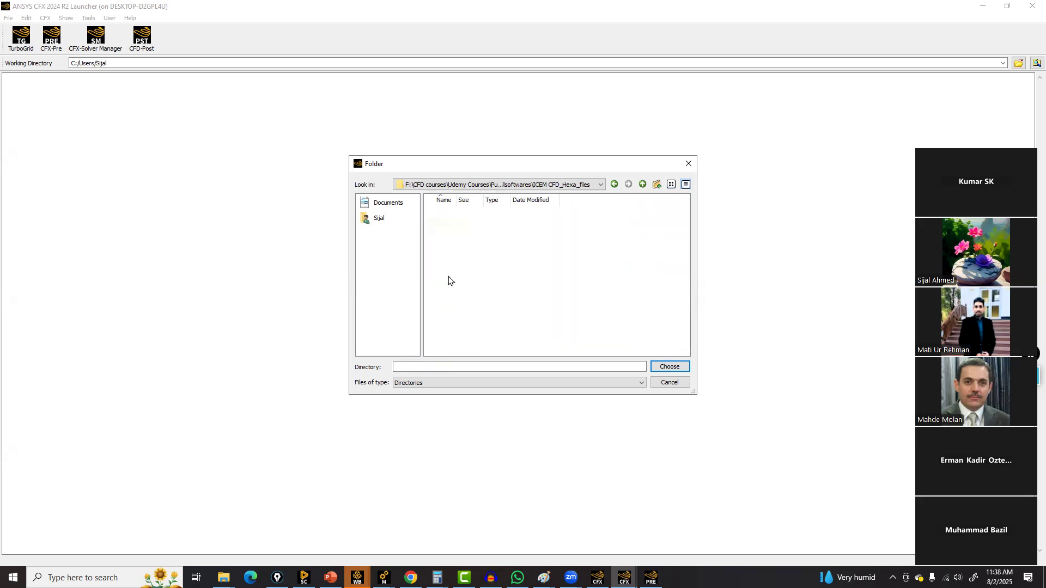
{"action": "left_click", "coordinate": [667, 367]}
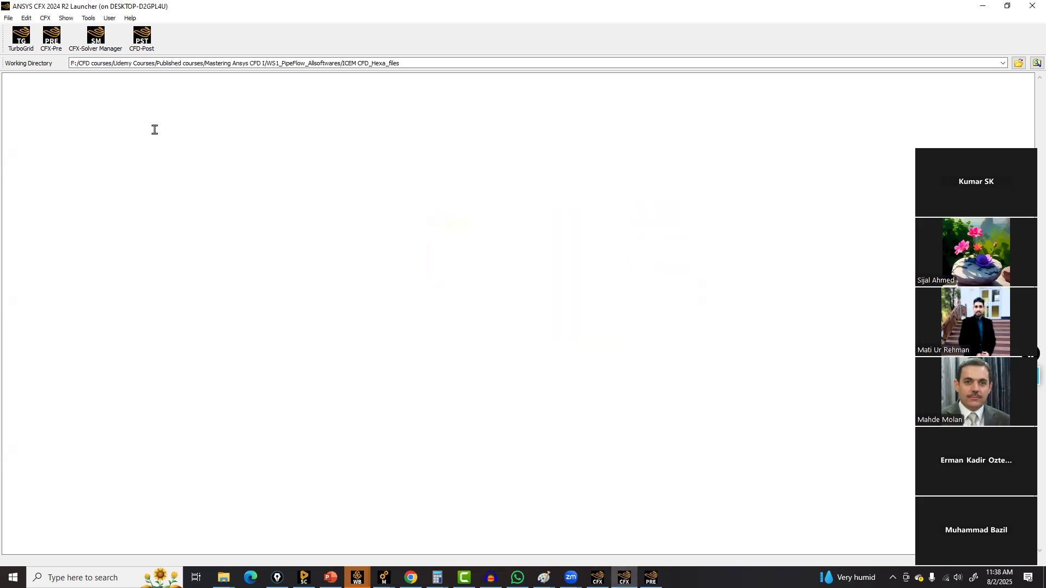
Bring the CFX-Pre window to the front
{"action": "left_click", "coordinate": [651, 577]}
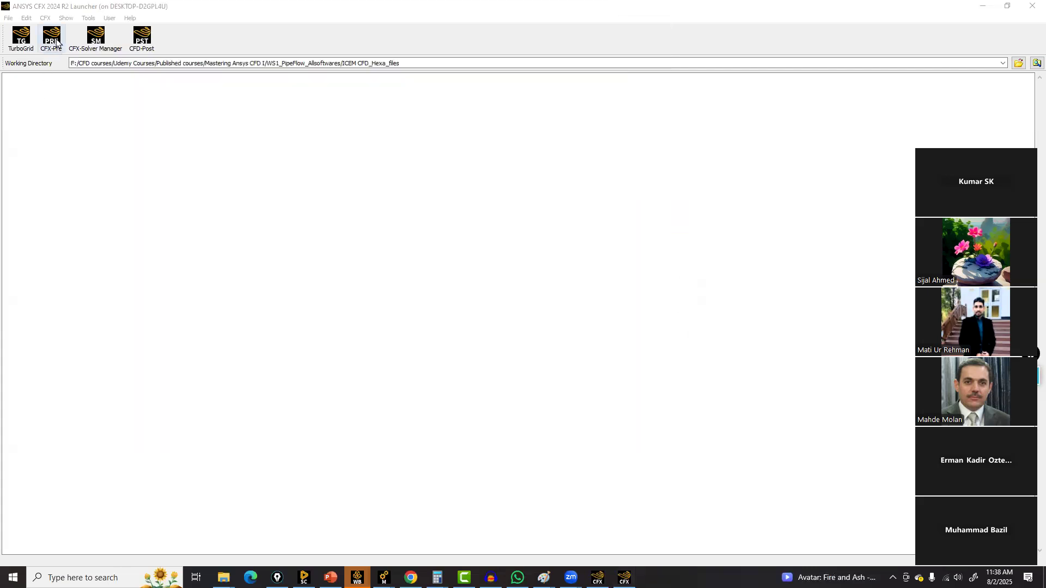
{"action": "left_click", "coordinate": [51, 37]}
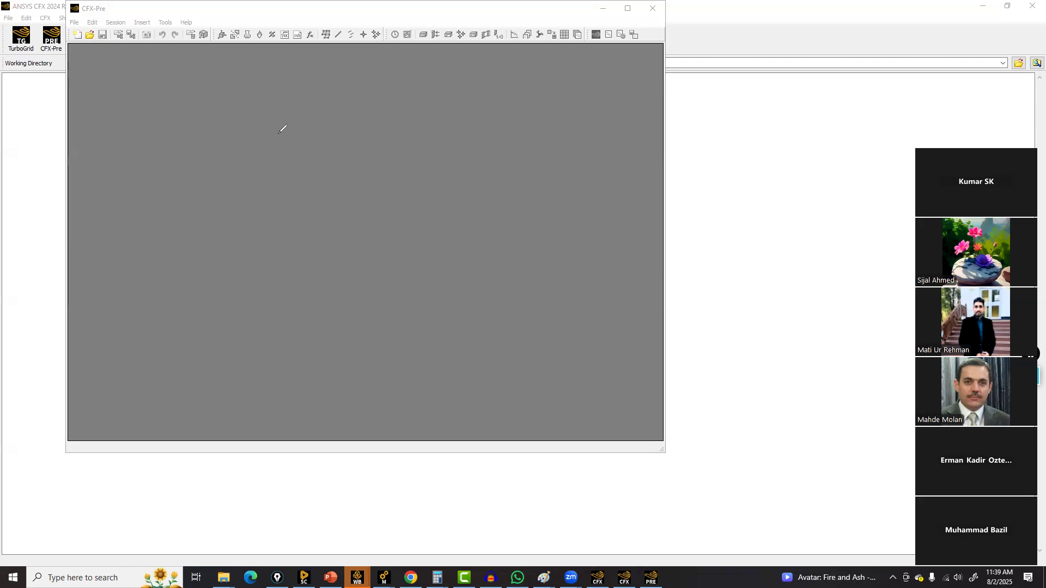
{"action": "mouse_move", "coordinate": [742, 425]}
{"action": "left_mouse_down"}
{"action": "mouse_move", "coordinate": [743, 436]}
{"action": "mouse_move", "coordinate": [752, 425]}
{"action": "mouse_move", "coordinate": [783, 445]}
{"action": "mouse_move", "coordinate": [822, 403]}
{"action": "mouse_move", "coordinate": [863, 402]}
{"action": "mouse_move", "coordinate": [877, 388]}
{"action": "mouse_move", "coordinate": [886, 401]}
{"action": "left_mouse_up"}
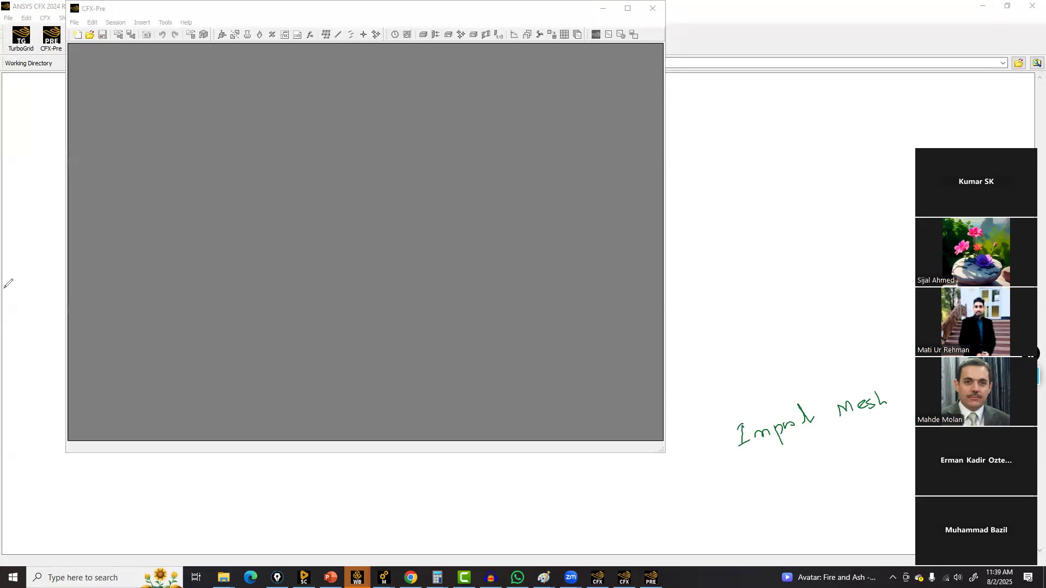
{"action": "mouse_move", "coordinate": [759, 493]}
{"action": "left_mouse_down"}
{"action": "mouse_move", "coordinate": [775, 469]}
{"action": "mouse_move", "coordinate": [864, 452]}
{"action": "mouse_move", "coordinate": [889, 436]}
{"action": "left_mouse_up"}
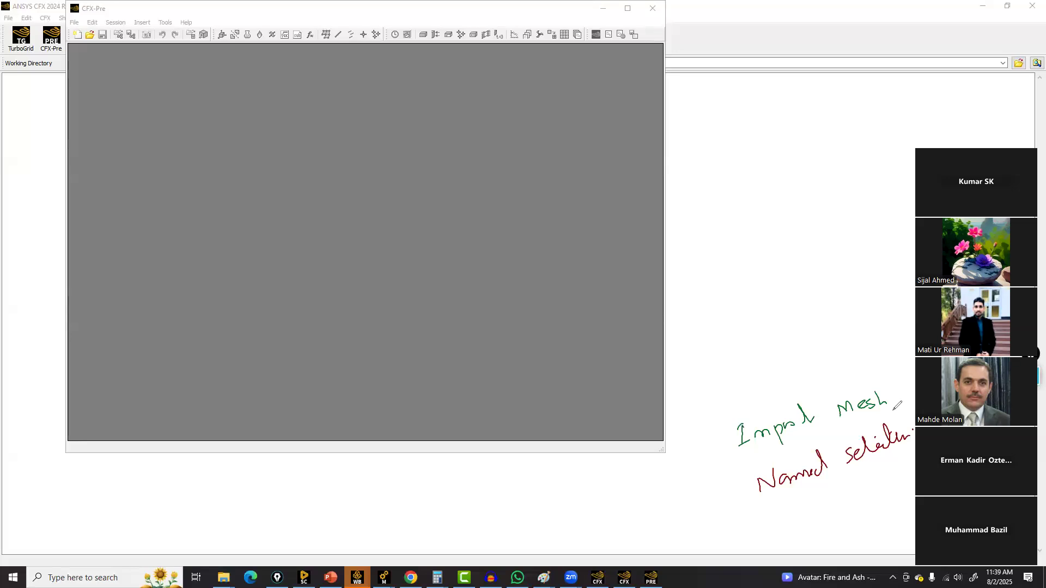
{"action": "mouse_move", "coordinate": [910, 450]}
{"action": "left_mouse_down"}
{"action": "mouse_move", "coordinate": [755, 505]}
{"action": "mouse_move", "coordinate": [899, 460]}
{"action": "left_mouse_up"}
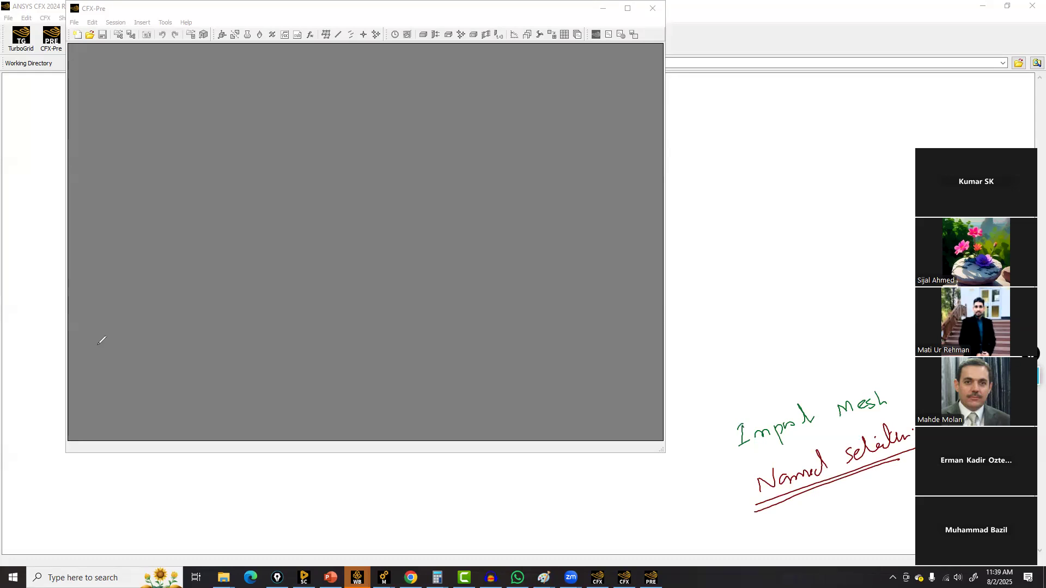
{"action": "left_click", "coordinate": [4, 456]}
Maximize the window and start a new case of the General simulation type
{"action": "left_click", "coordinate": [627, 8]}
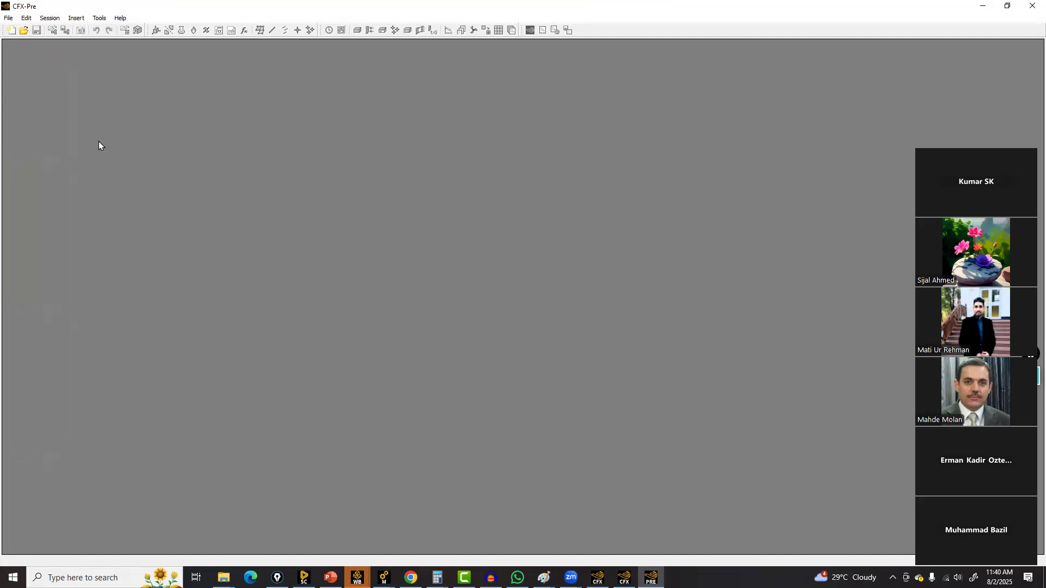
{"action": "left_click", "coordinate": [10, 33]}
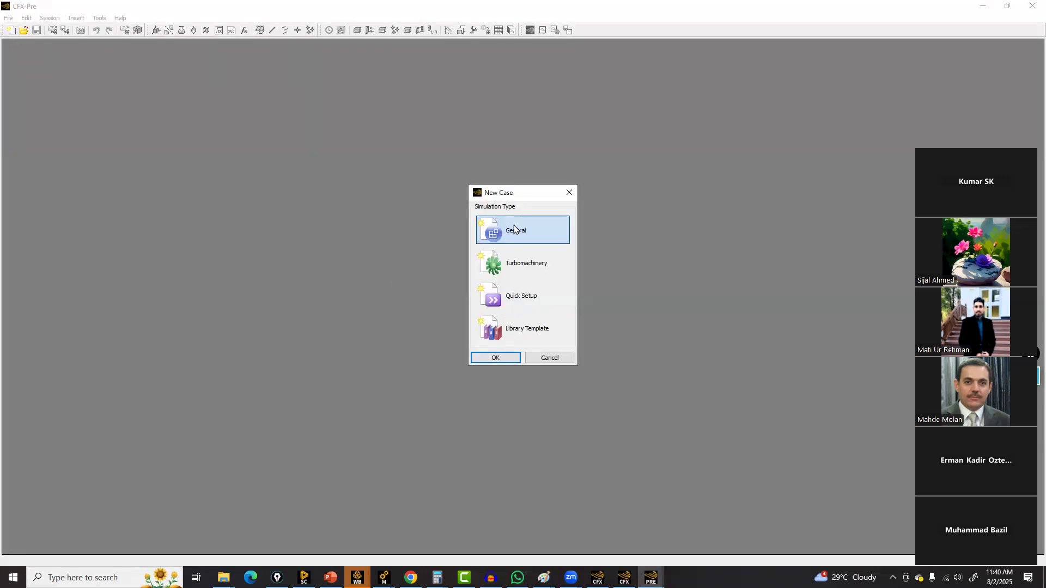
{"action": "left_click", "coordinate": [522, 333]}
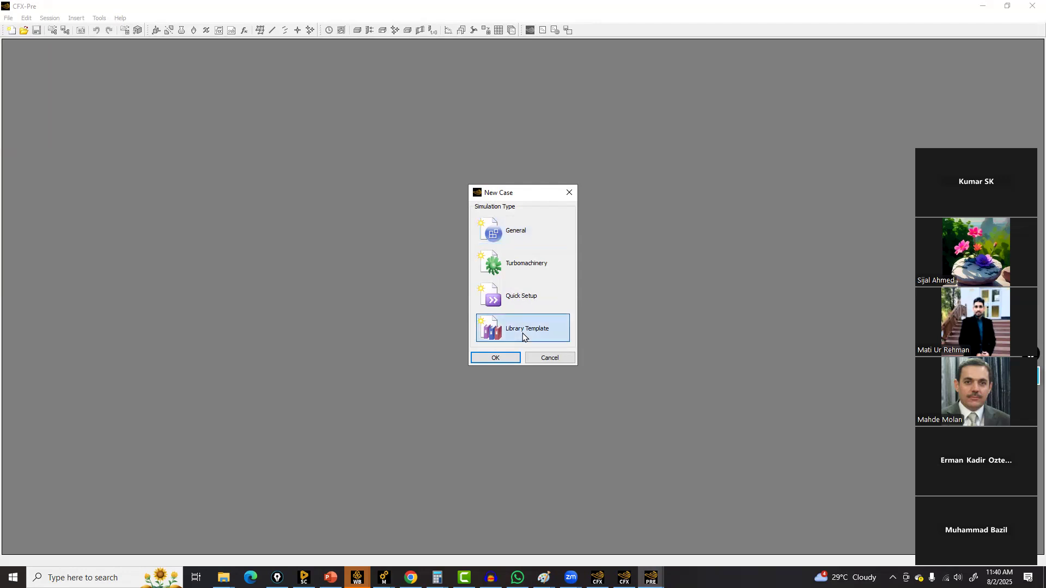
{"action": "left_click", "coordinate": [523, 233]}
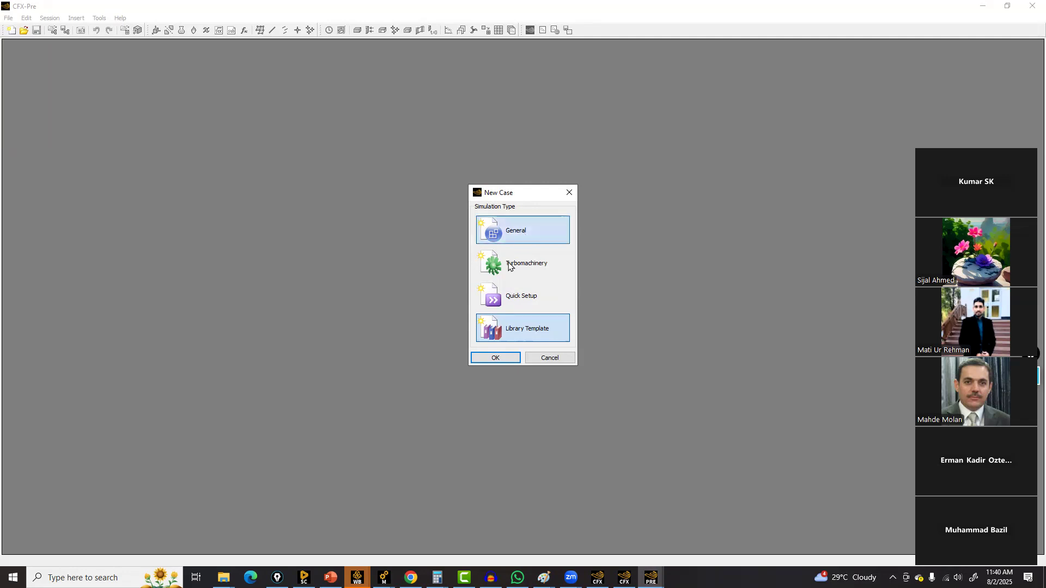
{"action": "left_click", "coordinate": [494, 362]}
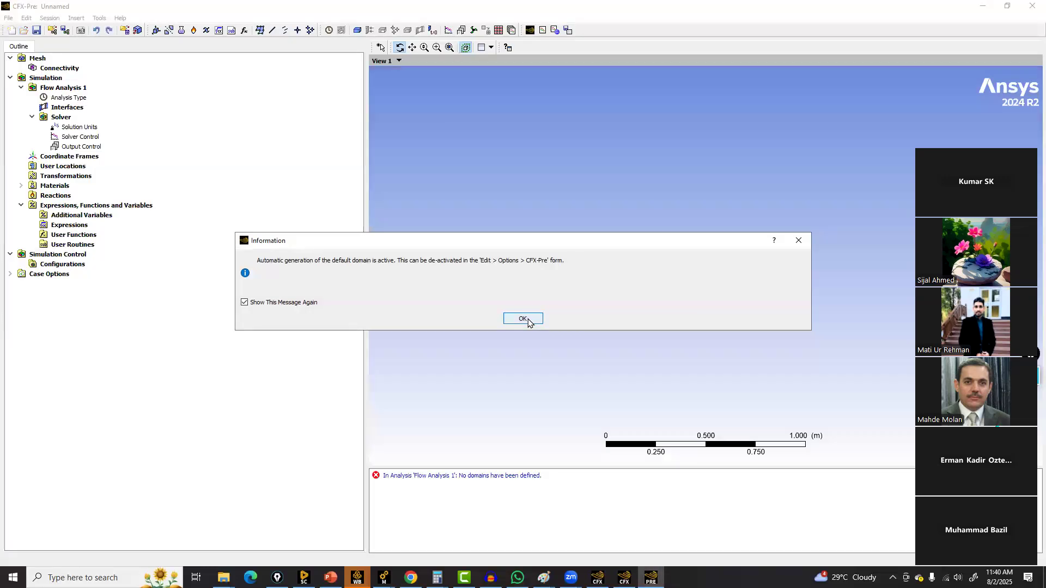
{"action": "left_click", "coordinate": [523, 318]}
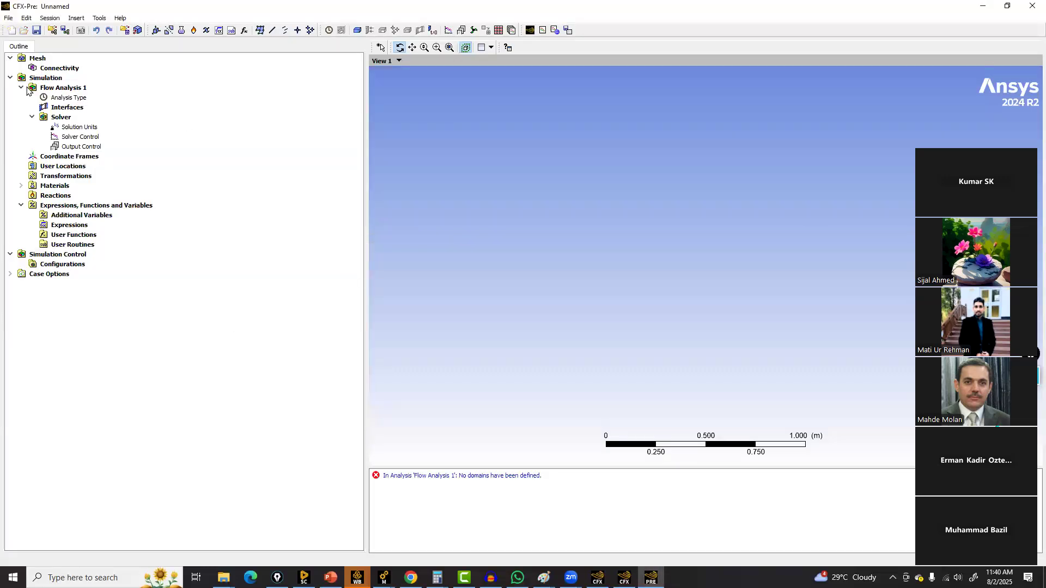
Open the mesh import dialog from the Mesh branch and browse the list of file types
{"action": "left_click", "coordinate": [42, 59]}
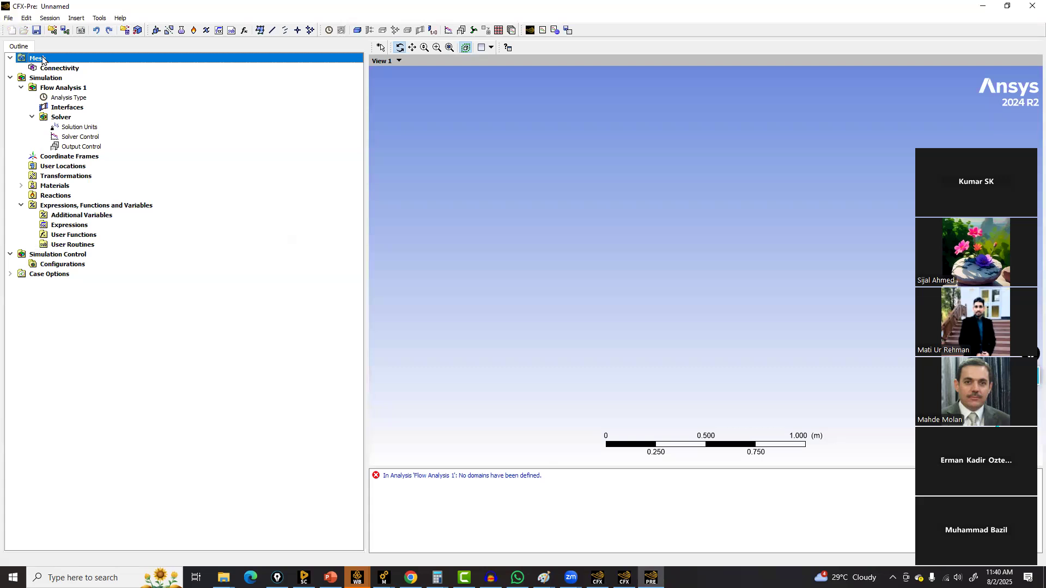
{"action": "right_click", "coordinate": [42, 59]}
{"action": "mouse_move", "coordinate": [67, 66]}
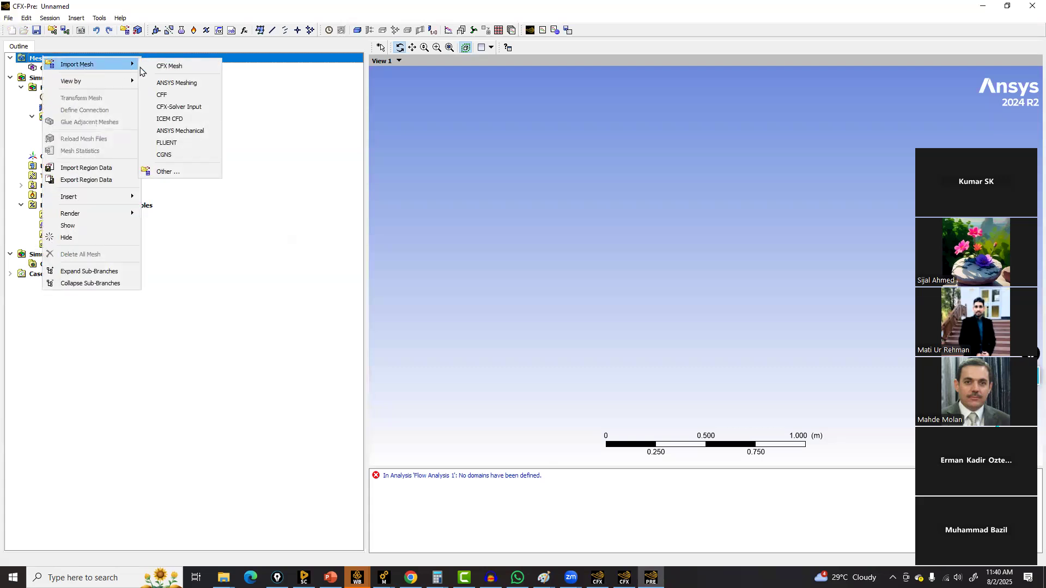
{"action": "left_click", "coordinate": [179, 83]}
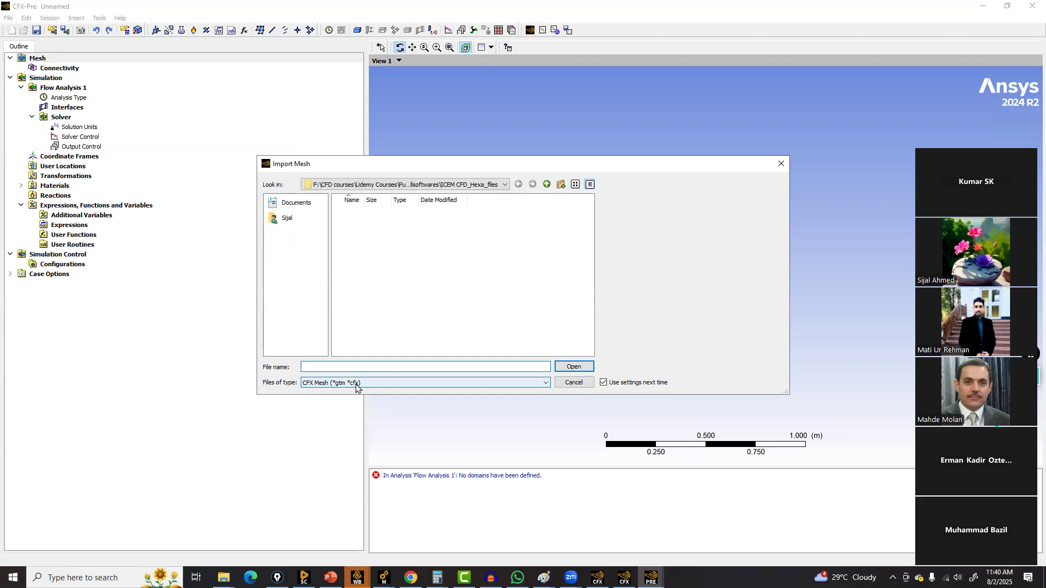
{"action": "left_click", "coordinate": [569, 383]}
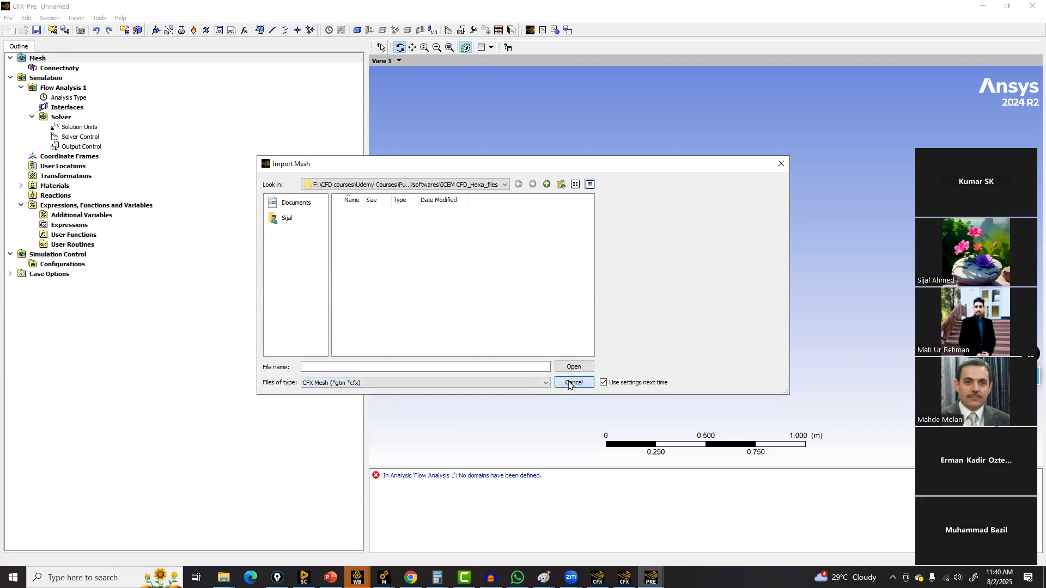
{"action": "left_click", "coordinate": [374, 383]}
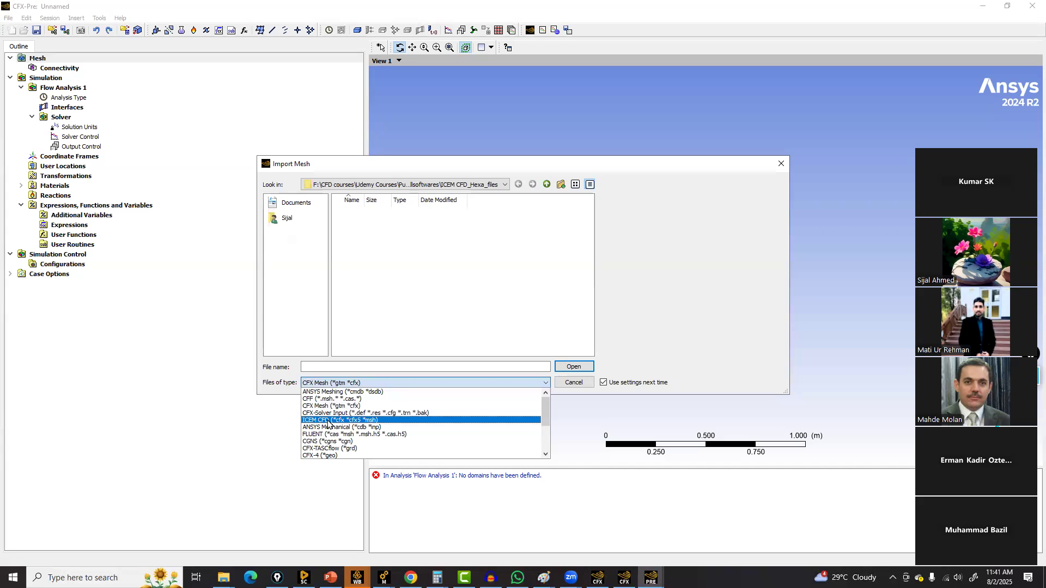
{"action": "left_click", "coordinate": [616, 47]}
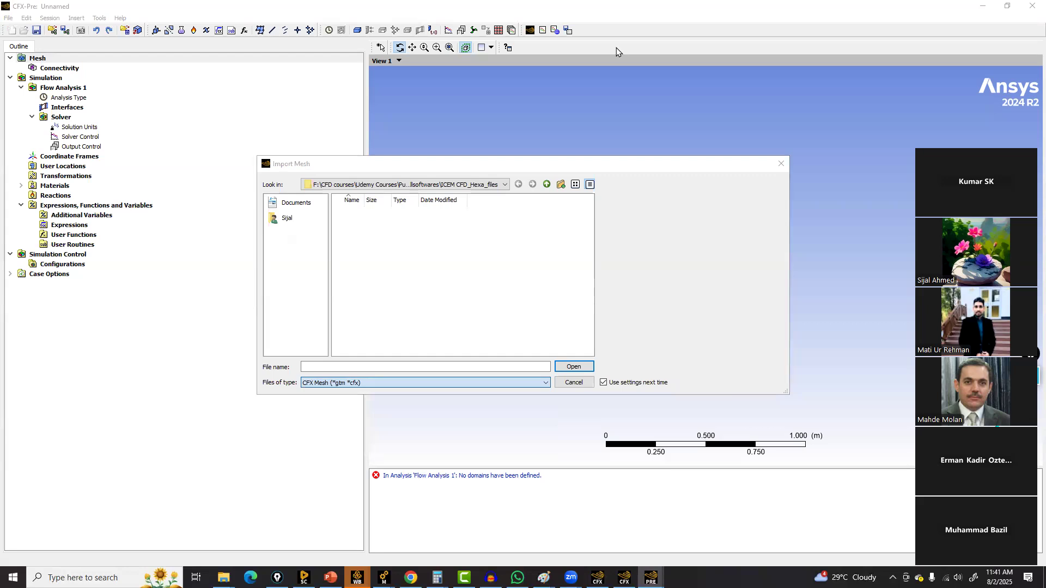
{"action": "left_click_drag", "start_coordinate": [838, 398], "coordinate": [863, 408]}
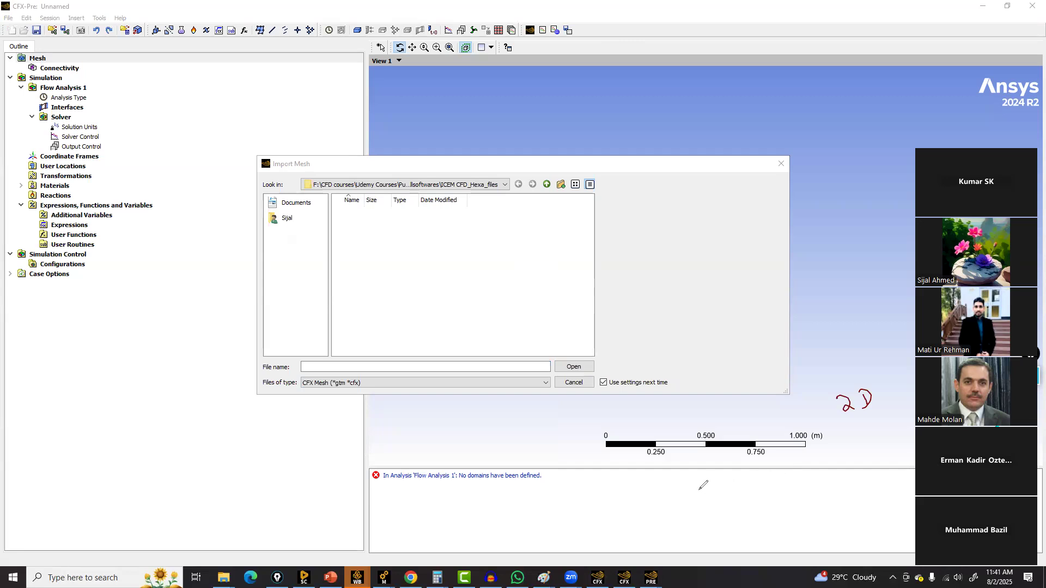
{"action": "left_click_drag", "start_coordinate": [695, 498], "coordinate": [896, 479]}
{"action": "left_click_drag", "start_coordinate": [696, 532], "coordinate": [903, 500]}
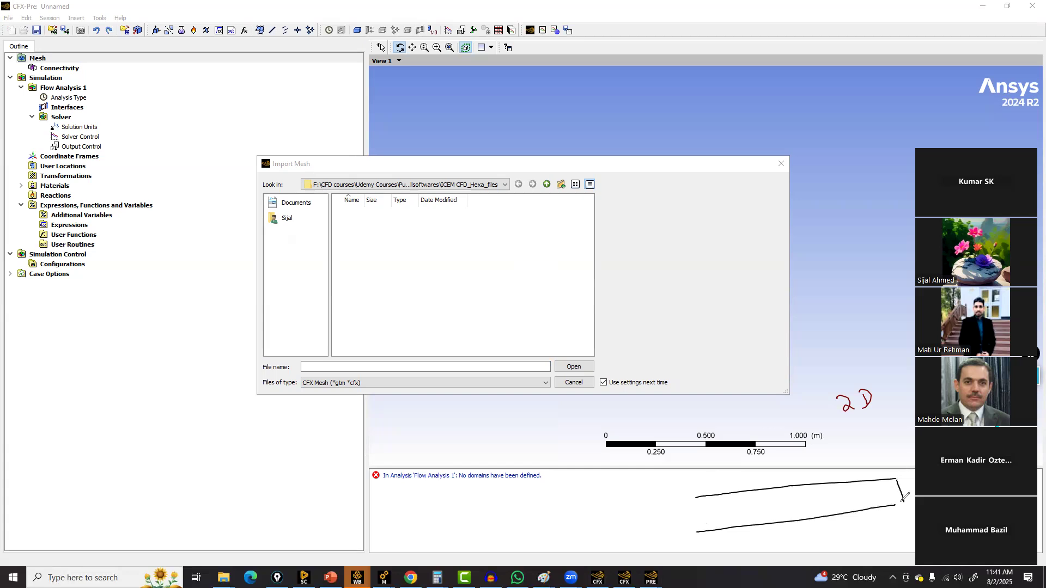
{"action": "left_click_drag", "start_coordinate": [697, 496], "coordinate": [699, 531]}
{"action": "left_click_drag", "start_coordinate": [681, 482], "coordinate": [699, 497]}
{"action": "mouse_move", "coordinate": [876, 454]}
{"action": "left_mouse_down"}
{"action": "mouse_move", "coordinate": [895, 477]}
{"action": "mouse_move", "coordinate": [858, 453]}
{"action": "left_mouse_up"}
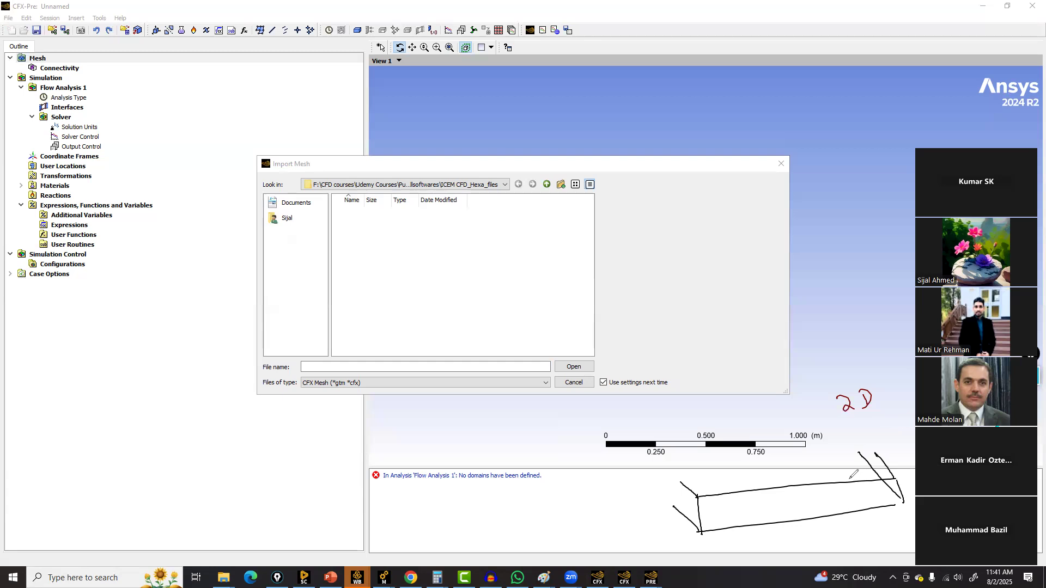
{"action": "left_click_drag", "start_coordinate": [903, 421], "coordinate": [915, 445]}
{"action": "left_click", "coordinate": [5, 327]}
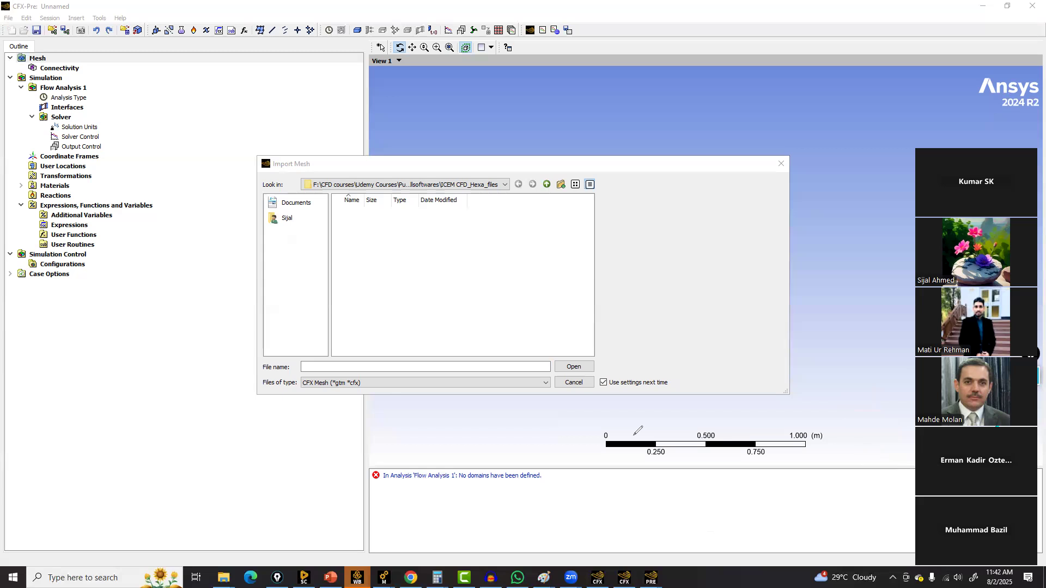
{"action": "mouse_move", "coordinate": [862, 410]}
{"action": "left_mouse_down"}
{"action": "mouse_move", "coordinate": [860, 452]}
{"action": "mouse_move", "coordinate": [671, 514]}
{"action": "left_mouse_up"}
{"action": "left_click_drag", "start_coordinate": [700, 553], "coordinate": [836, 461]}
{"action": "mouse_move", "coordinate": [677, 509]}
{"action": "left_mouse_down"}
{"action": "mouse_move", "coordinate": [671, 522]}
{"action": "mouse_move", "coordinate": [718, 531]}
{"action": "mouse_move", "coordinate": [705, 522]}
{"action": "mouse_move", "coordinate": [793, 479]}
{"action": "mouse_move", "coordinate": [851, 433]}
{"action": "mouse_move", "coordinate": [840, 422]}
{"action": "left_mouse_up"}
{"action": "mouse_move", "coordinate": [690, 530]}
{"action": "left_mouse_down"}
{"action": "mouse_move", "coordinate": [673, 515]}
{"action": "mouse_move", "coordinate": [779, 451]}
{"action": "left_mouse_up"}
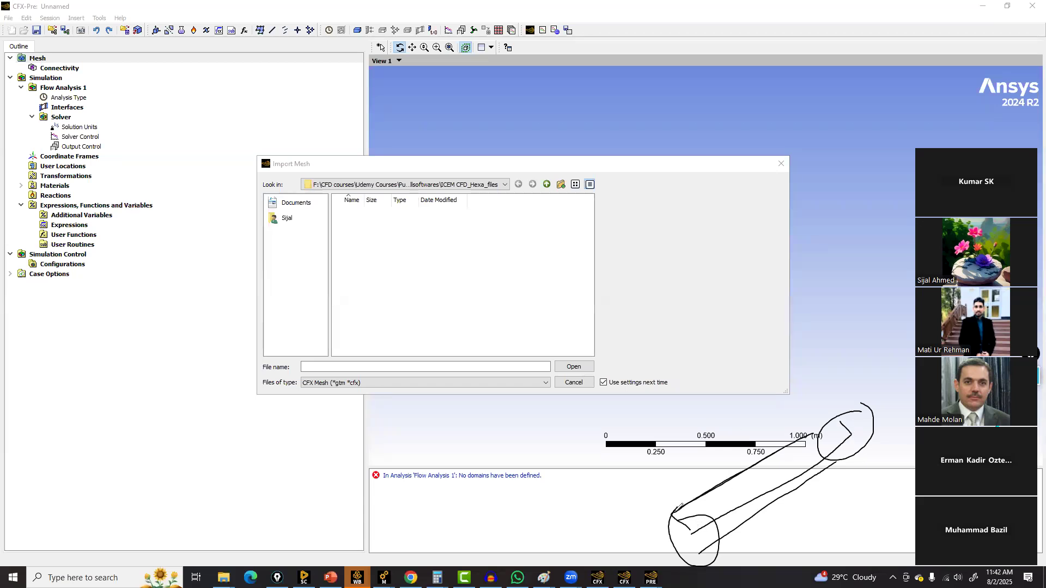
{"action": "left_click_drag", "start_coordinate": [697, 495], "coordinate": [692, 528]}
{"action": "mouse_move", "coordinate": [715, 493]}
{"action": "left_mouse_down"}
{"action": "mouse_move", "coordinate": [712, 525]}
{"action": "mouse_move", "coordinate": [733, 517]}
{"action": "left_mouse_up"}
{"action": "left_click_drag", "start_coordinate": [762, 467], "coordinate": [761, 498]}
{"action": "left_click_drag", "start_coordinate": [788, 449], "coordinate": [785, 479]}
{"action": "left_click_drag", "start_coordinate": [817, 439], "coordinate": [814, 468]}
{"action": "mouse_move", "coordinate": [835, 434]}
{"action": "left_mouse_down"}
{"action": "mouse_move", "coordinate": [828, 453]}
{"action": "mouse_move", "coordinate": [848, 431]}
{"action": "left_mouse_up"}
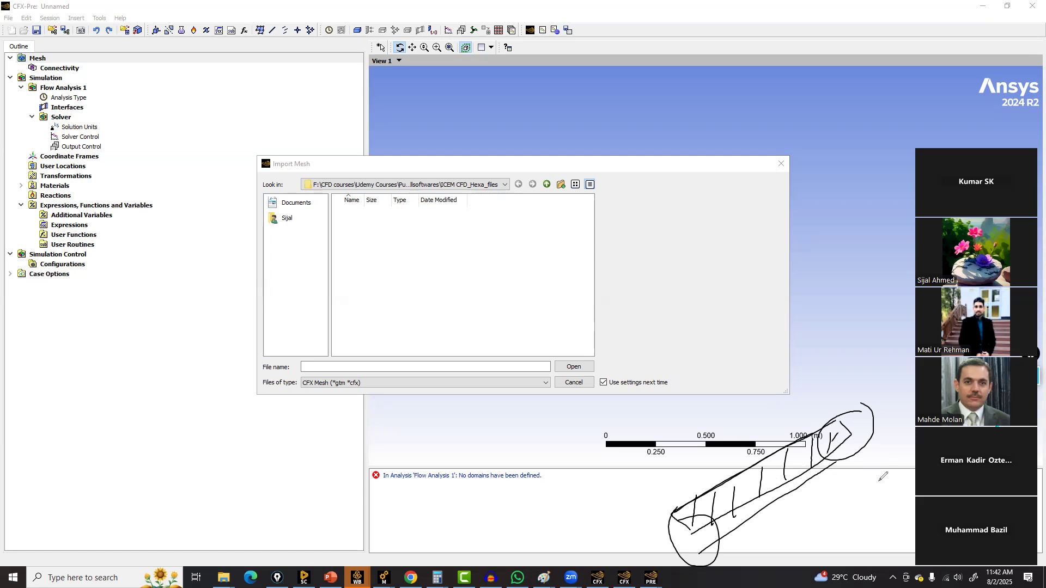
{"action": "mouse_move", "coordinate": [915, 422]}
{"action": "left_mouse_down"}
{"action": "mouse_move", "coordinate": [905, 431]}
{"action": "mouse_move", "coordinate": [916, 452]}
{"action": "left_mouse_up"}
{"action": "left_click_drag", "start_coordinate": [903, 463], "coordinate": [915, 458]}
{"action": "left_click", "coordinate": [48, 360]}
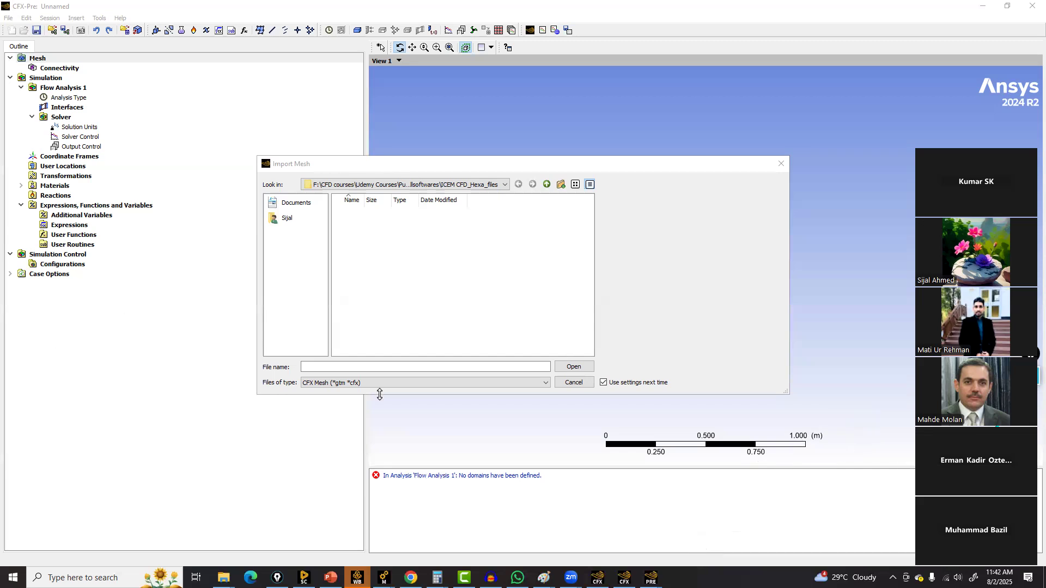
Try to import Pipe_Hexa_Medium.msh as an ICEM CFD mesh with mesh units in m
{"action": "left_click", "coordinate": [381, 383]}
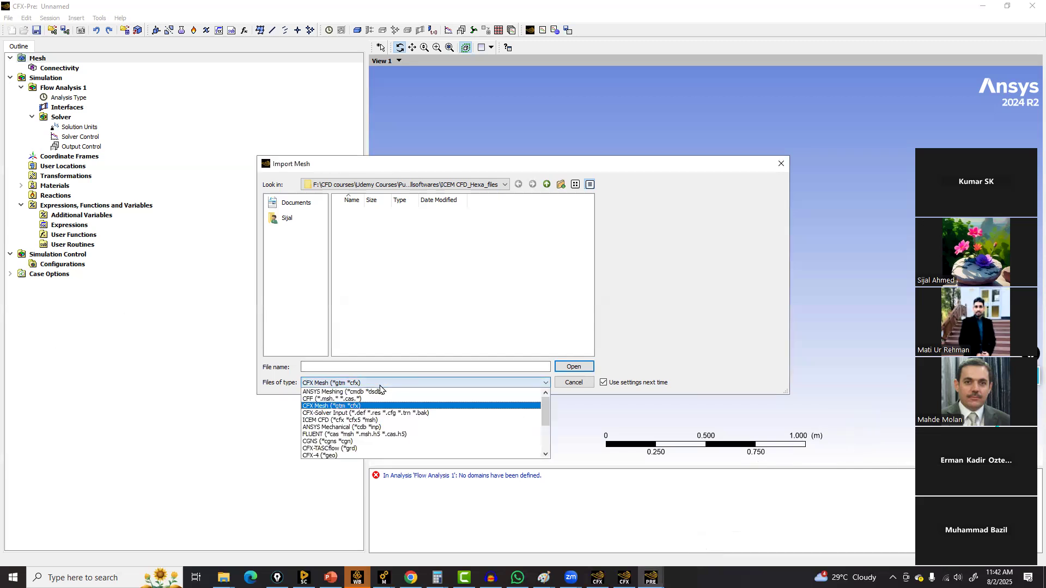
{"action": "left_click", "coordinate": [326, 420]}
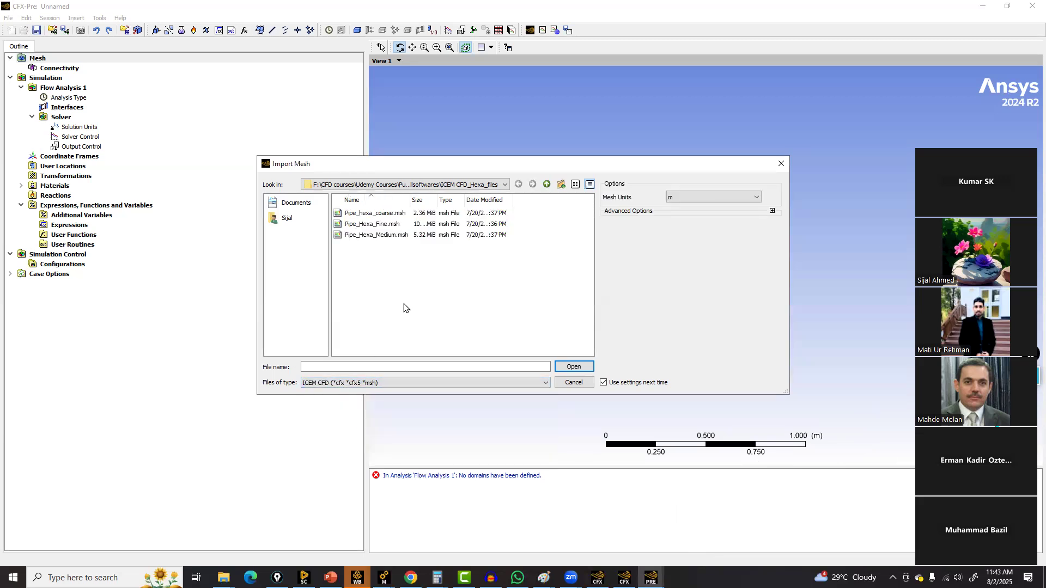
{"action": "left_click", "coordinate": [380, 215]}
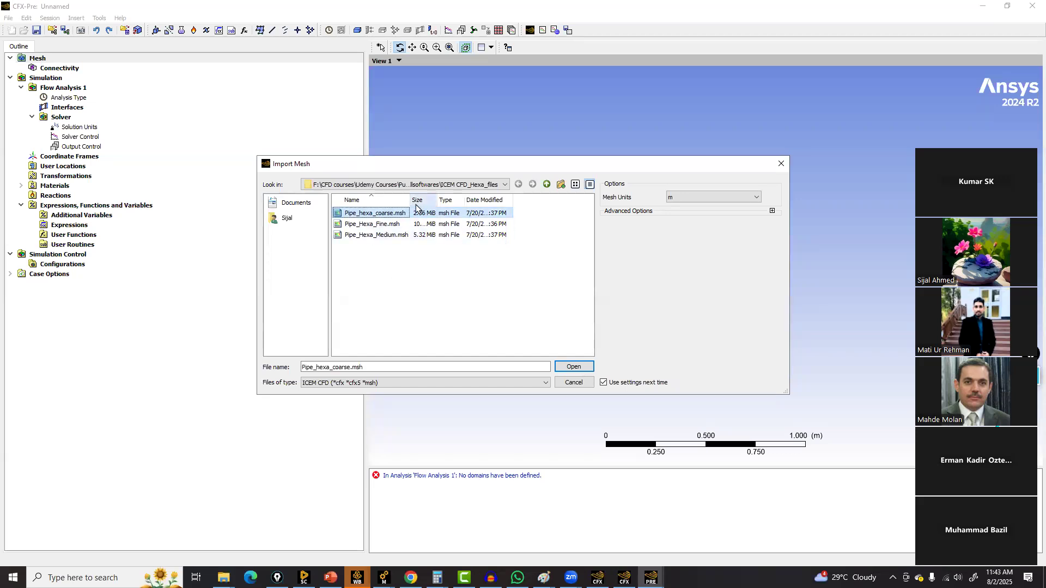
{"action": "left_click", "coordinate": [710, 198]}
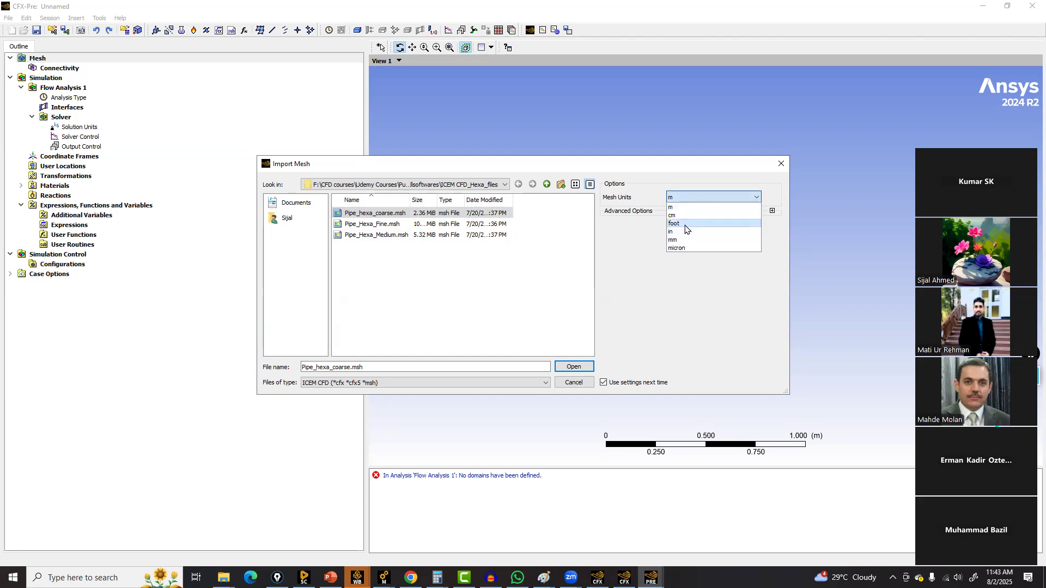
{"action": "left_click", "coordinate": [684, 208]}
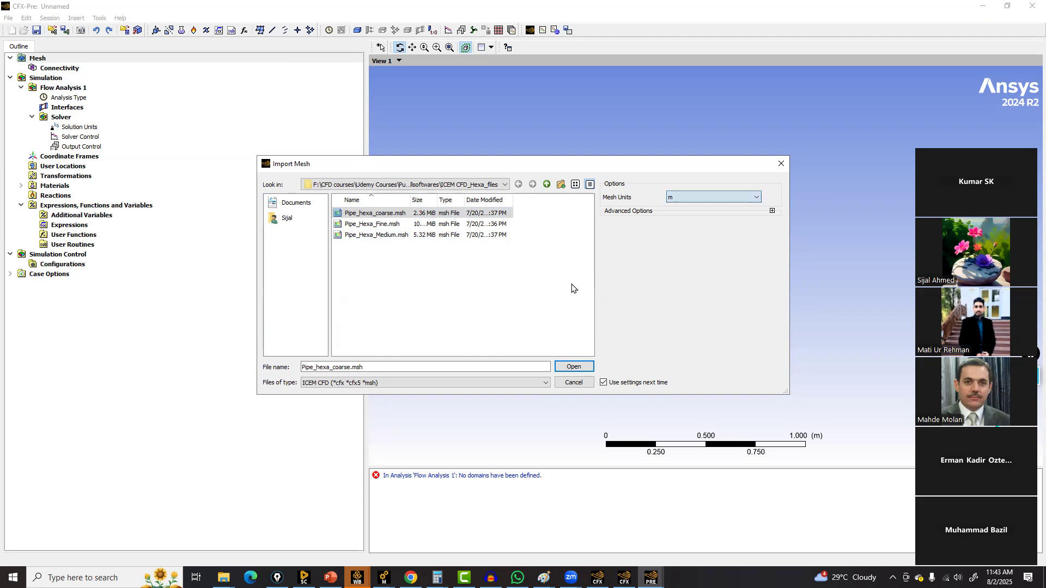
{"action": "left_click", "coordinate": [371, 237]}
{"action": "left_click", "coordinate": [573, 366]}
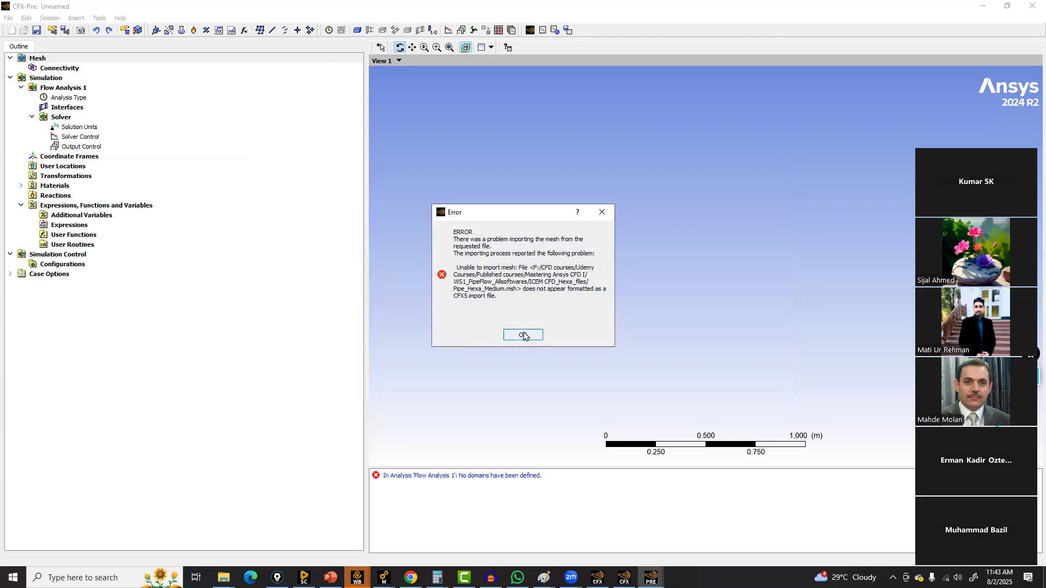
{"action": "left_click", "coordinate": [524, 335]}
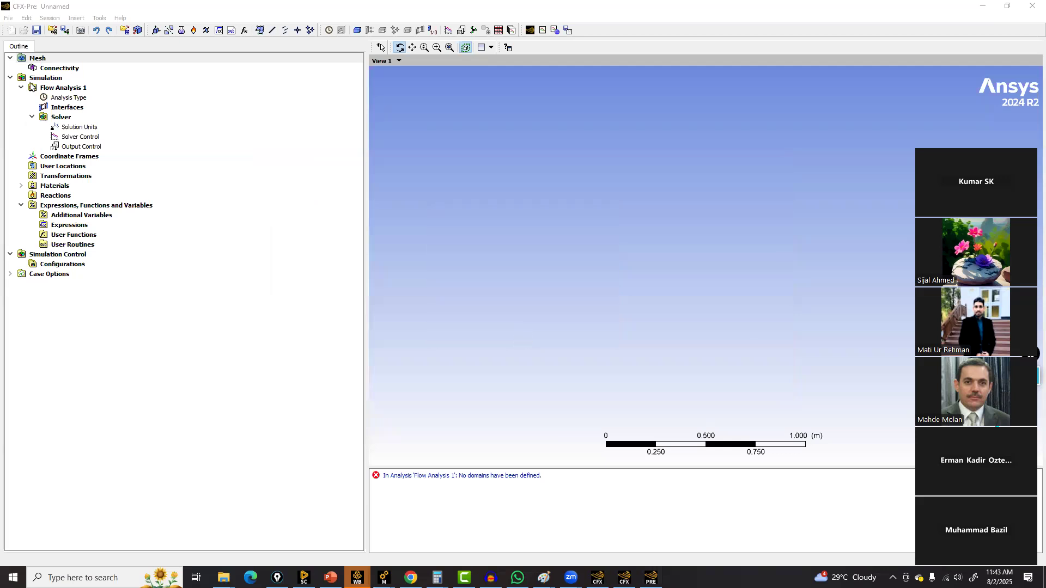
{"action": "left_click", "coordinate": [8, 18]}
{"action": "mouse_move", "coordinate": [59, 118]}
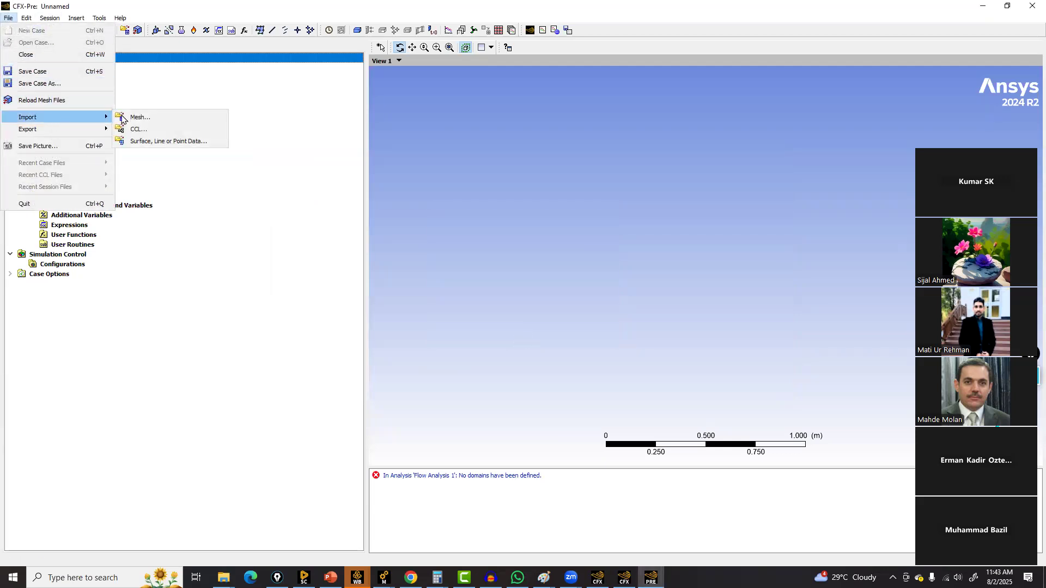
{"action": "left_click", "coordinate": [134, 118]}
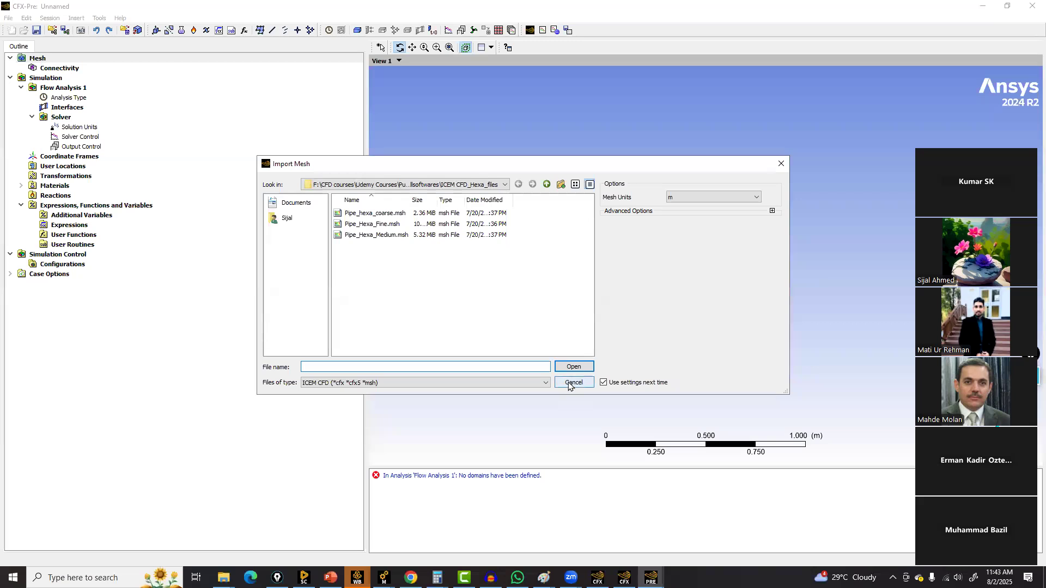
{"action": "left_click", "coordinate": [574, 383]}
Import Pipe_Hexa_Medium.msh into the Mesh branch using the FLUENT file type
{"action": "right_click", "coordinate": [45, 58]}
{"action": "mouse_move", "coordinate": [66, 65]}
{"action": "left_click", "coordinate": [166, 69]}
{"action": "left_click", "coordinate": [506, 383]}
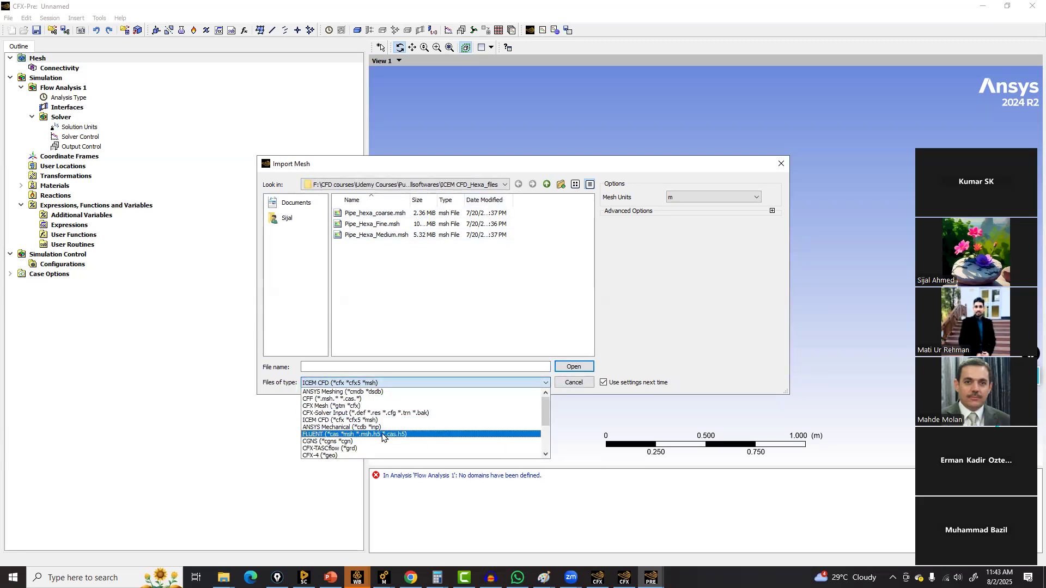
{"action": "left_click", "coordinate": [354, 434]}
{"action": "left_click", "coordinate": [376, 234]}
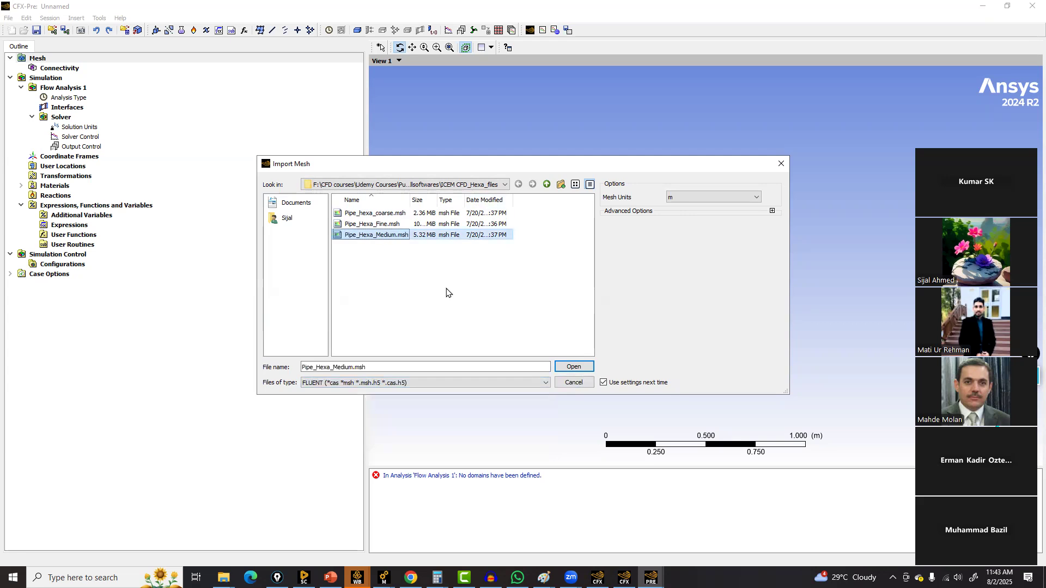
{"action": "left_click", "coordinate": [569, 366]}
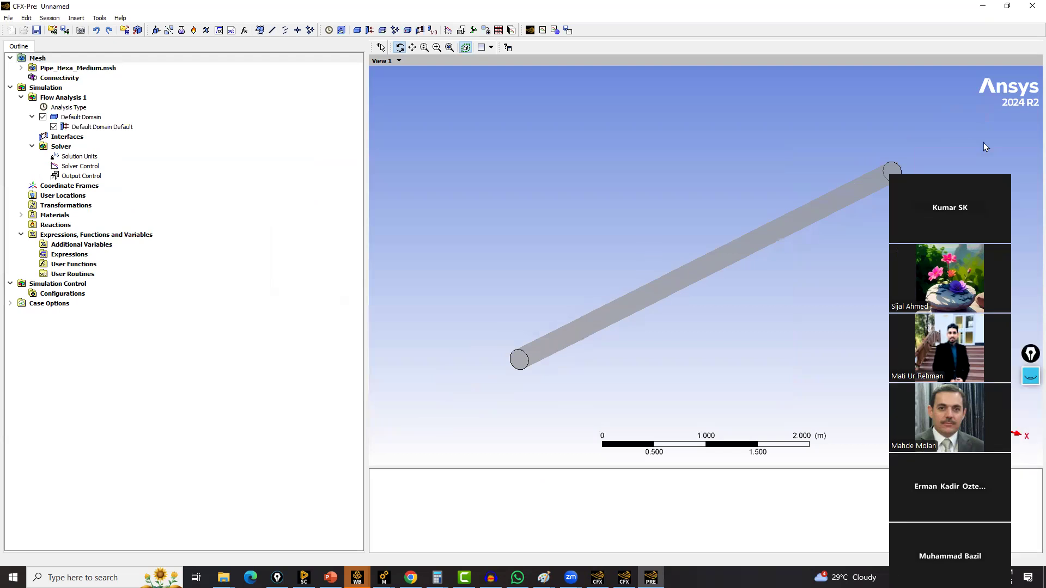
Expand the imported mesh's tree and highlight the mesh to inspect its regions
{"action": "left_click_drag", "start_coordinate": [678, 280], "coordinate": [677, 275]}
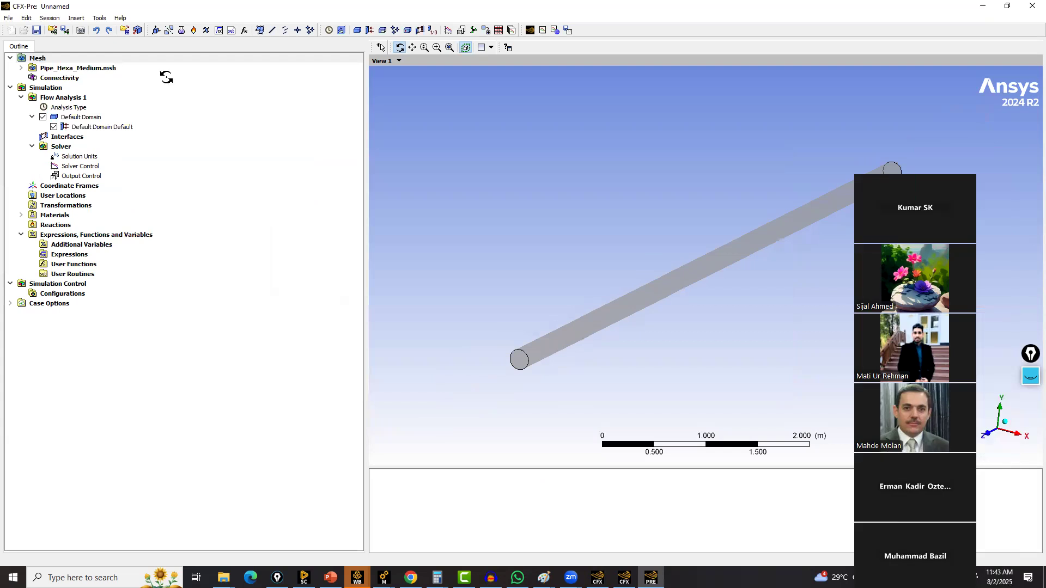
{"action": "left_click", "coordinate": [21, 68]}
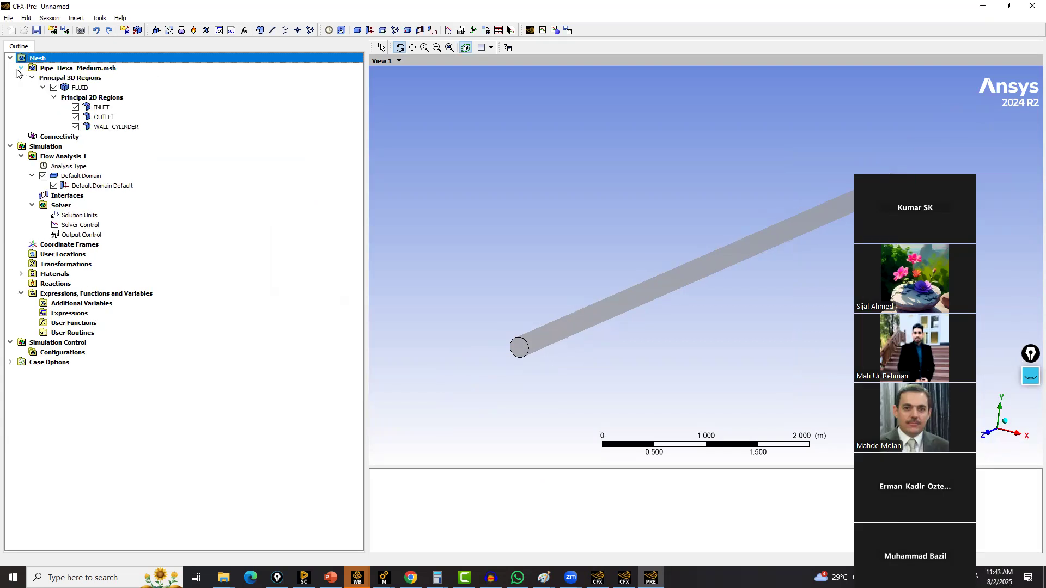
{"action": "left_click", "coordinate": [63, 70]}
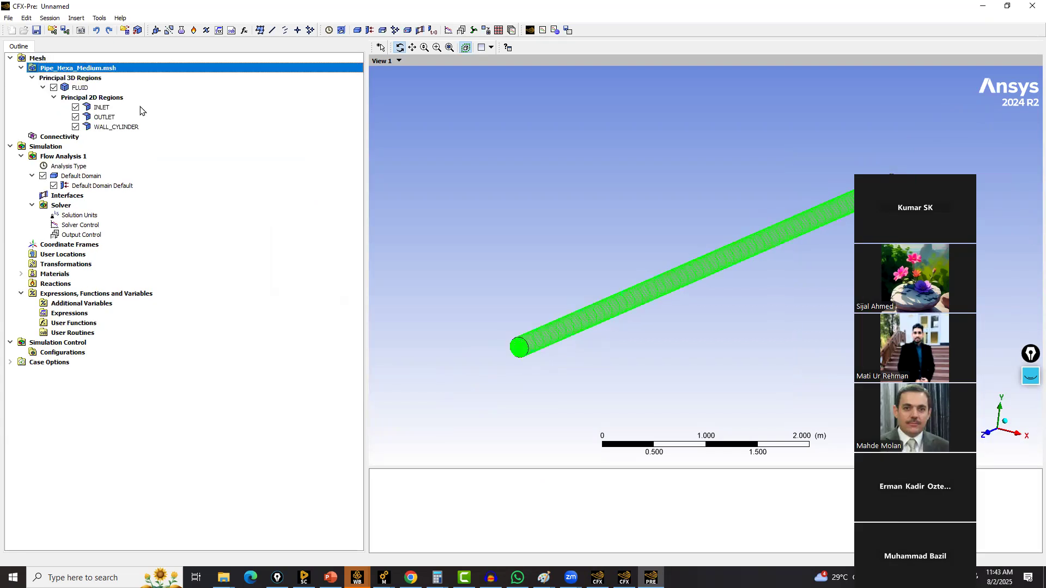
Zoom and rotate the view around the pipe's end and highlight the INLET region to inspect the mesh
{"action": "scroll", "coordinate": [457, 242], "scroll_direction": "up", "scroll_amount": 5}
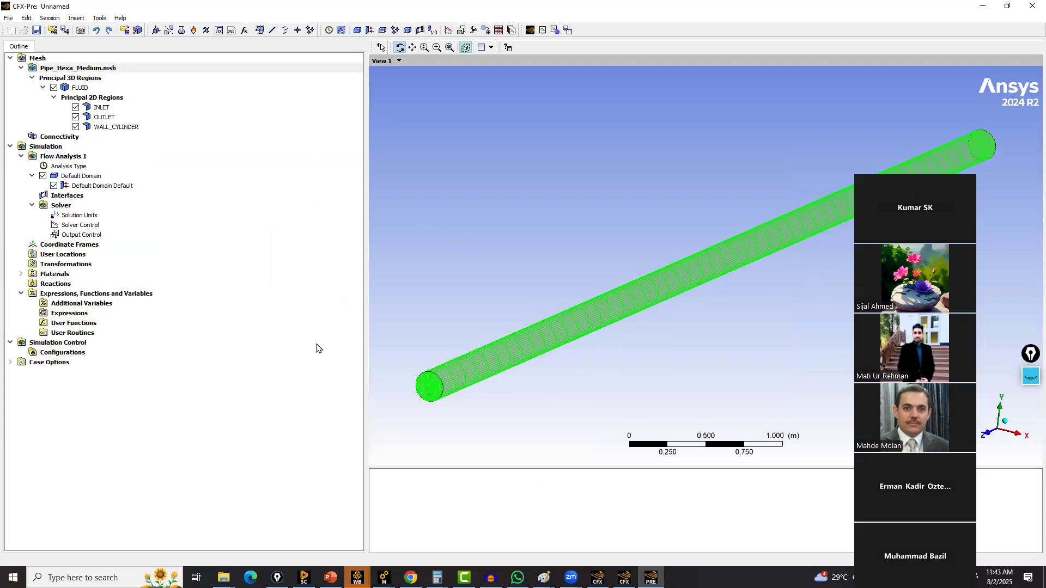
{"action": "scroll", "coordinate": [414, 344], "scroll_direction": "up", "scroll_amount": 3}
{"action": "scroll", "coordinate": [707, 304], "scroll_direction": "up", "scroll_amount": 5}
{"action": "middle_click_drag", "start_coordinate": [433, 350], "coordinate": [588, 224], "text": "ctrl"}
{"action": "scroll", "coordinate": [708, 304], "scroll_direction": "up", "scroll_amount": 3}
{"action": "scroll", "coordinate": [501, 252], "scroll_direction": "up", "scroll_amount": 4}
{"action": "scroll", "coordinate": [501, 261], "scroll_direction": "up", "scroll_amount": 3}
{"action": "middle_click_drag", "start_coordinate": [406, 276], "coordinate": [655, 345], "text": "ctrl"}
{"action": "scroll", "coordinate": [693, 289], "scroll_direction": "up", "scroll_amount": 3}
{"action": "scroll", "coordinate": [595, 289], "scroll_direction": "up", "scroll_amount": 2}
{"action": "middle_click_drag", "start_coordinate": [593, 270], "coordinate": [552, 331], "text": "ctrl"}
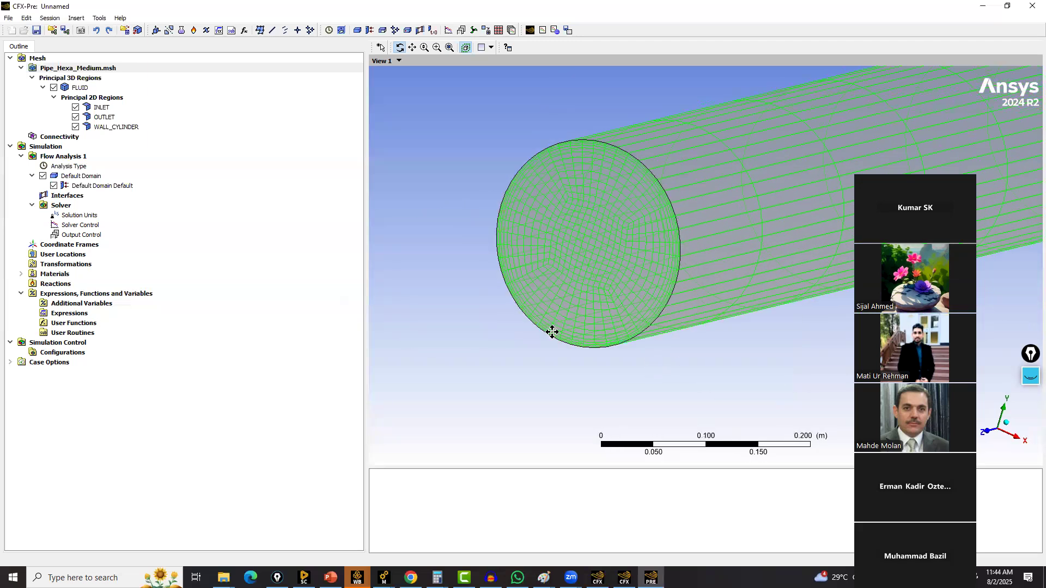
{"action": "left_click", "coordinate": [104, 108]}
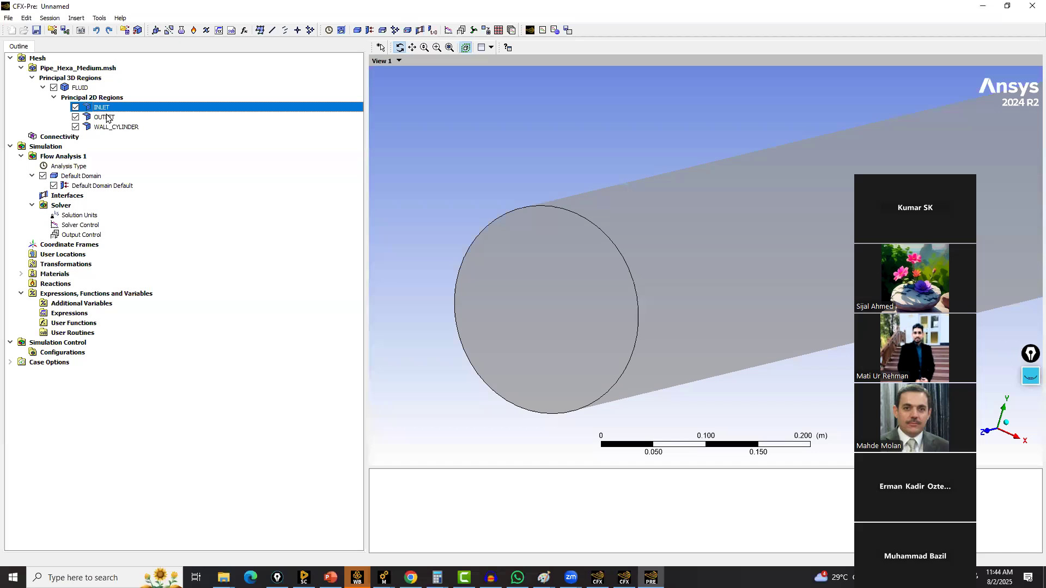
Open the WALL_CYLINDER render options and enable lighting, applying the change
{"action": "double_click", "coordinate": [112, 127]}
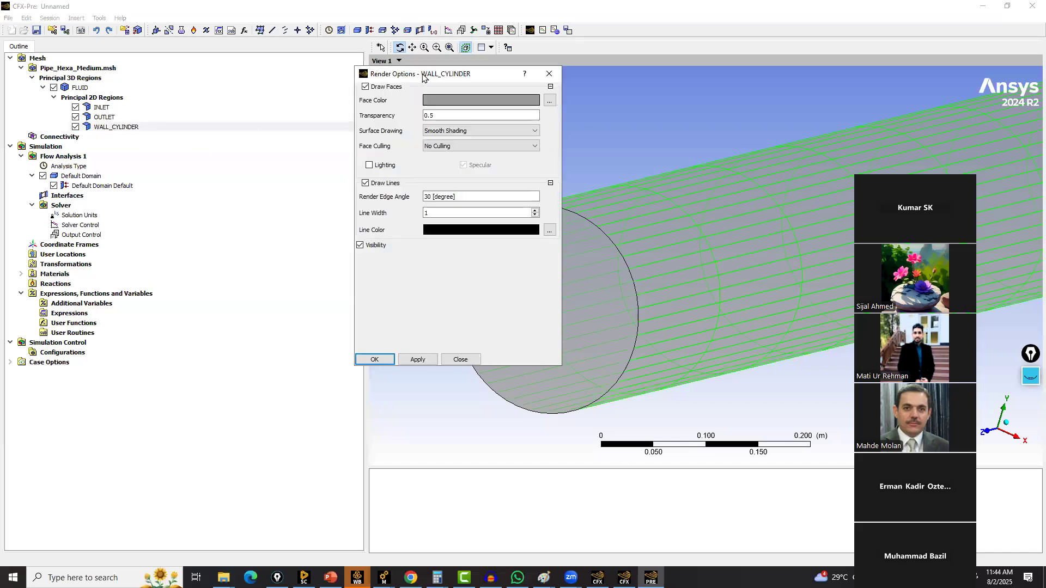
{"action": "left_click_drag", "start_coordinate": [423, 78], "coordinate": [192, 138]}
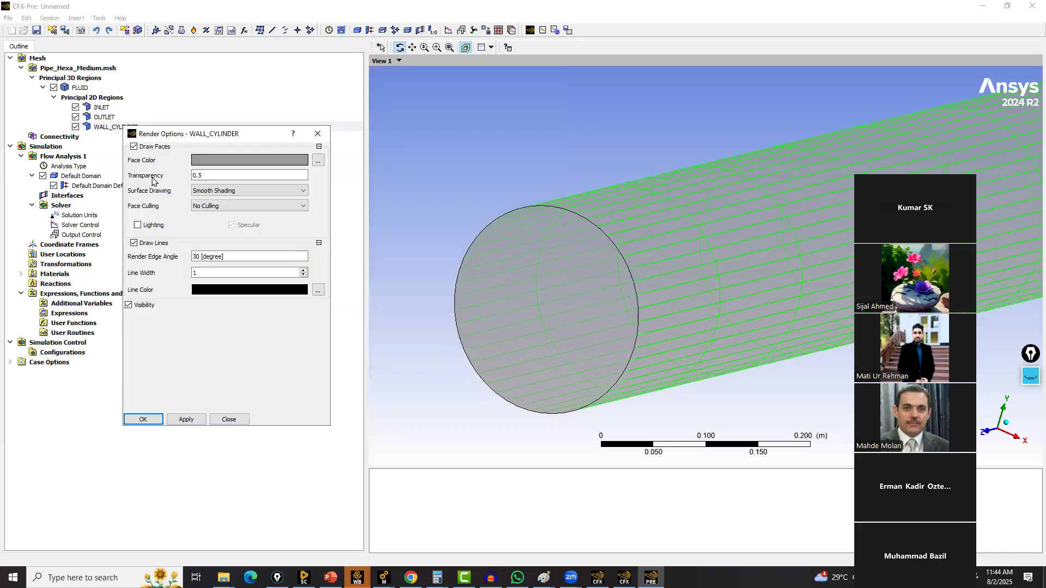
{"action": "left_click", "coordinate": [138, 225]}
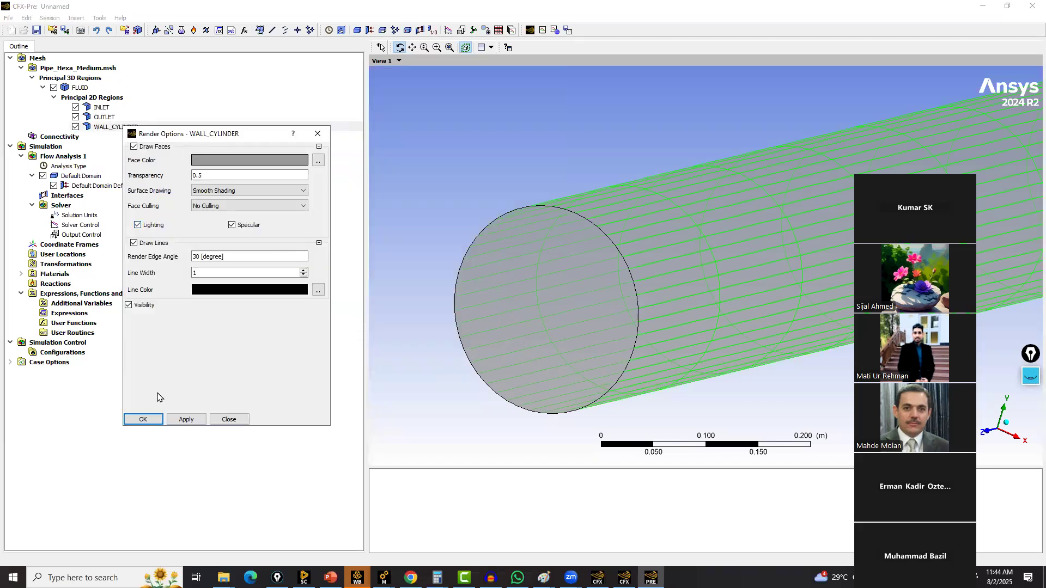
{"action": "left_click", "coordinate": [185, 419]}
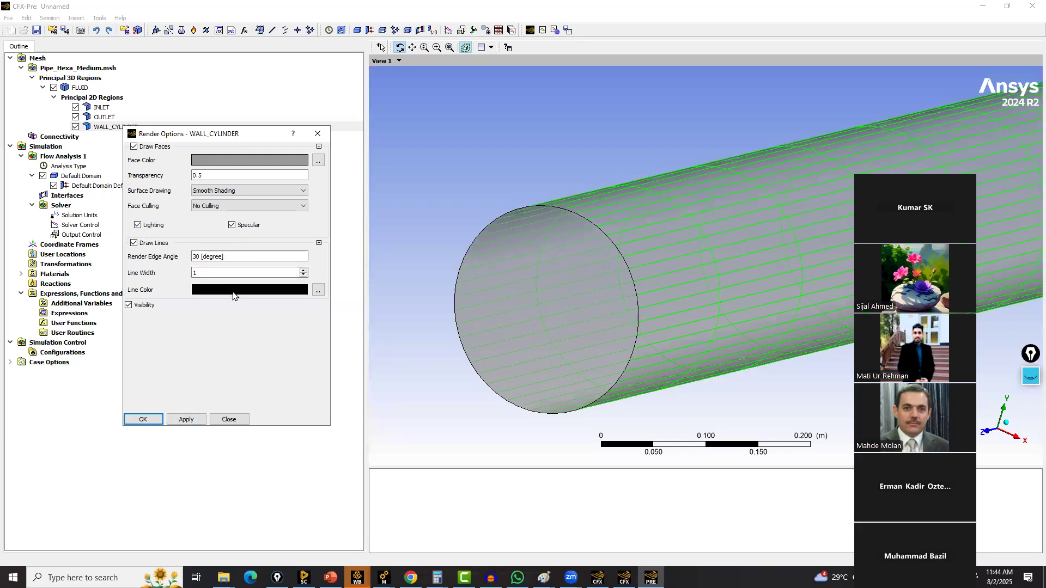
{"action": "left_click", "coordinate": [185, 420]}
Set the WALL_CYLINDER line colour to dark red (#aa0000) and apply it
{"action": "left_click", "coordinate": [151, 245]}
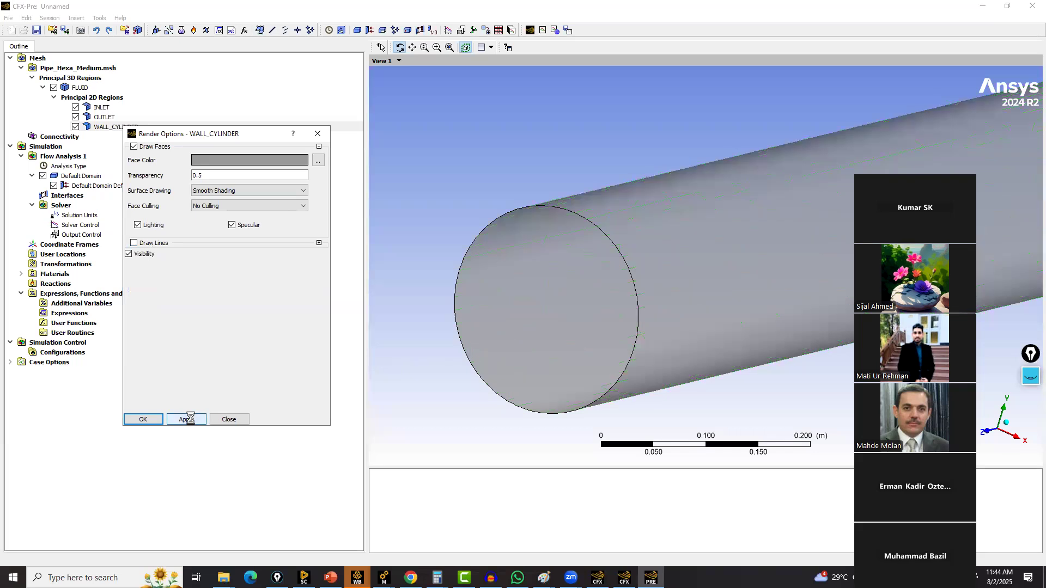
{"action": "left_click", "coordinate": [161, 245]}
{"action": "left_click", "coordinate": [317, 290]}
{"action": "left_click", "coordinate": [425, 200]}
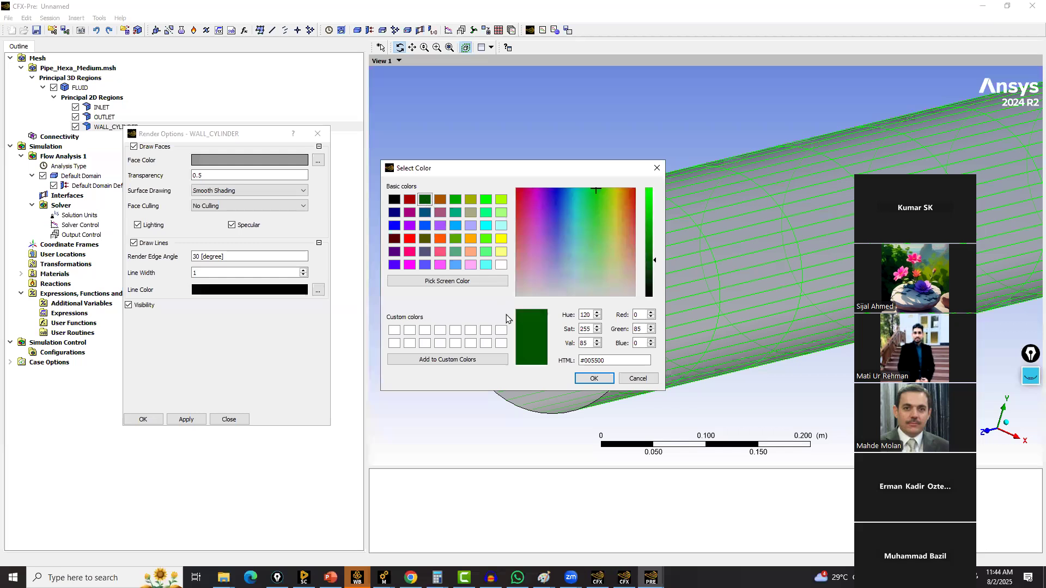
{"action": "left_click", "coordinate": [409, 200]}
{"action": "left_click", "coordinate": [594, 378]}
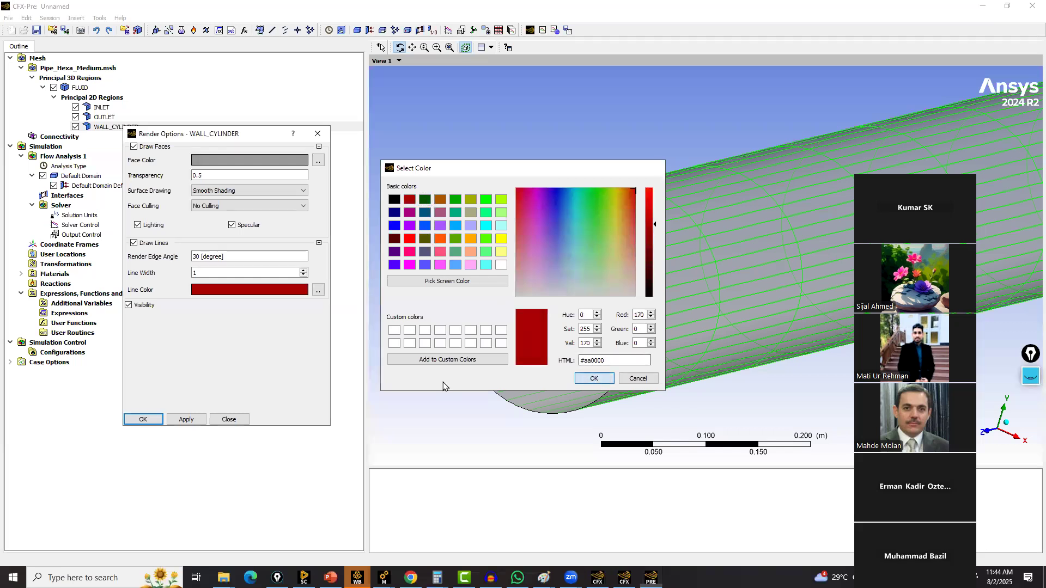
{"action": "left_click", "coordinate": [188, 421]}
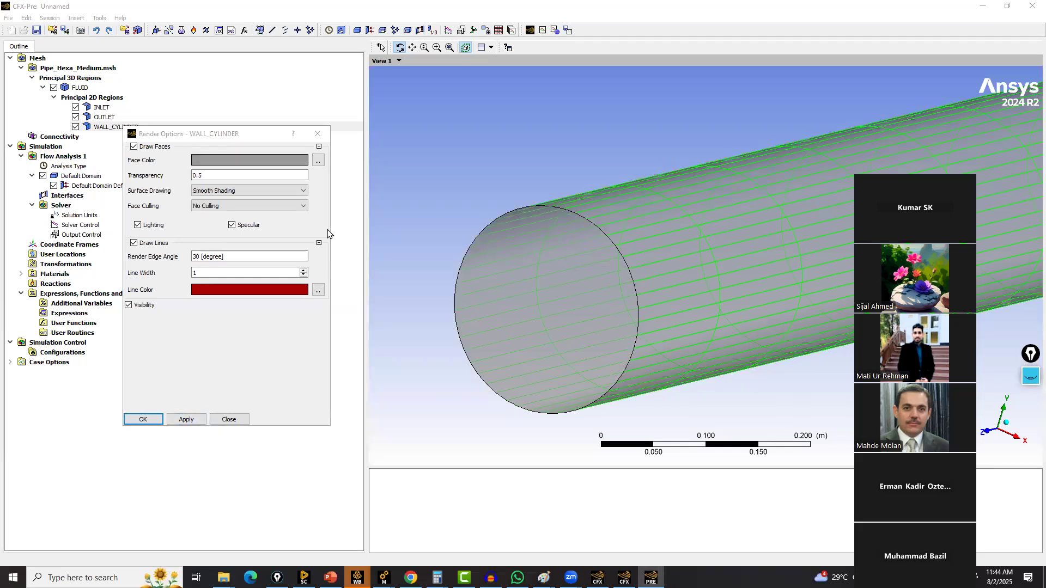
Set the WALL_CYLINDER transparency to 0 and close the render options
{"action": "left_click", "coordinate": [219, 192]}
{"action": "left_click", "coordinate": [220, 192]}
{"action": "left_click", "coordinate": [217, 175]}
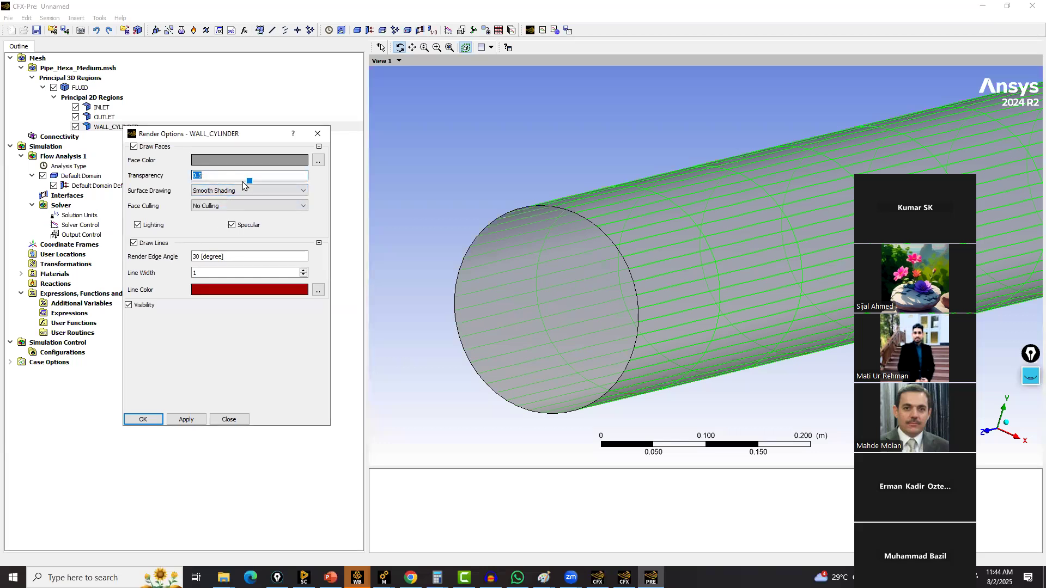
{"action": "left_click_drag", "start_coordinate": [249, 181], "coordinate": [186, 189]}
{"action": "left_click", "coordinate": [144, 418]}
Reopen the WALL_CYLINDER render options and set its transparency to 0.466, applying the change
{"action": "scroll", "coordinate": [491, 272], "scroll_direction": "down", "scroll_amount": 5}
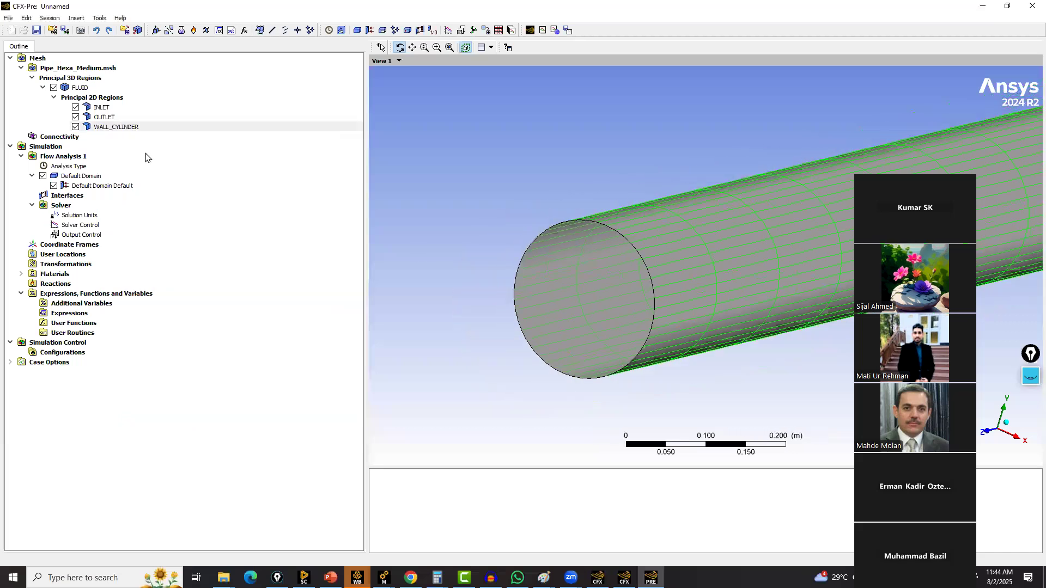
{"action": "left_click_drag", "start_coordinate": [751, 185], "coordinate": [759, 186]}
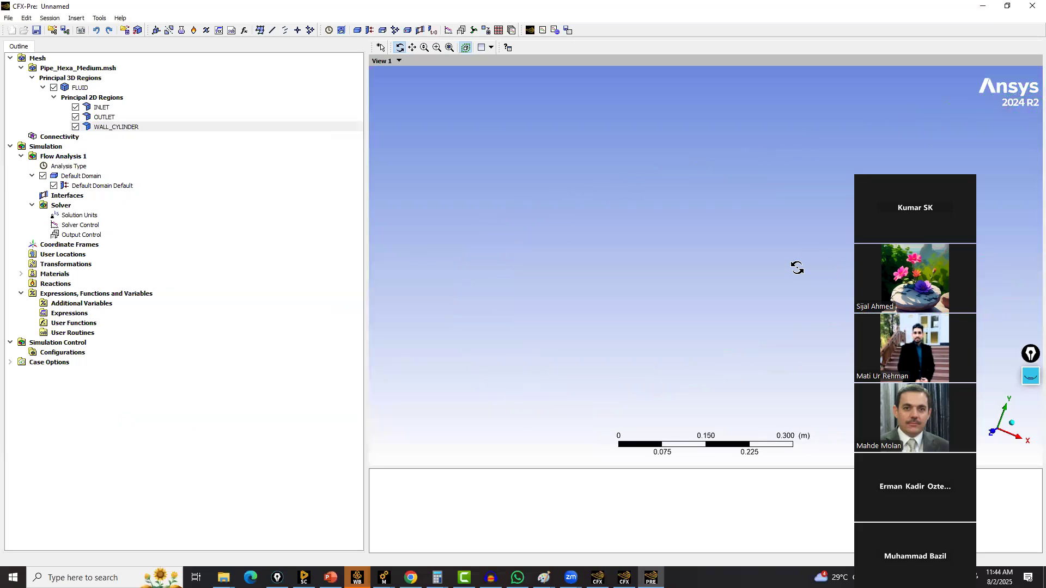
{"action": "left_click", "coordinate": [449, 48]}
{"action": "left_click_drag", "start_coordinate": [541, 215], "coordinate": [623, 267]}
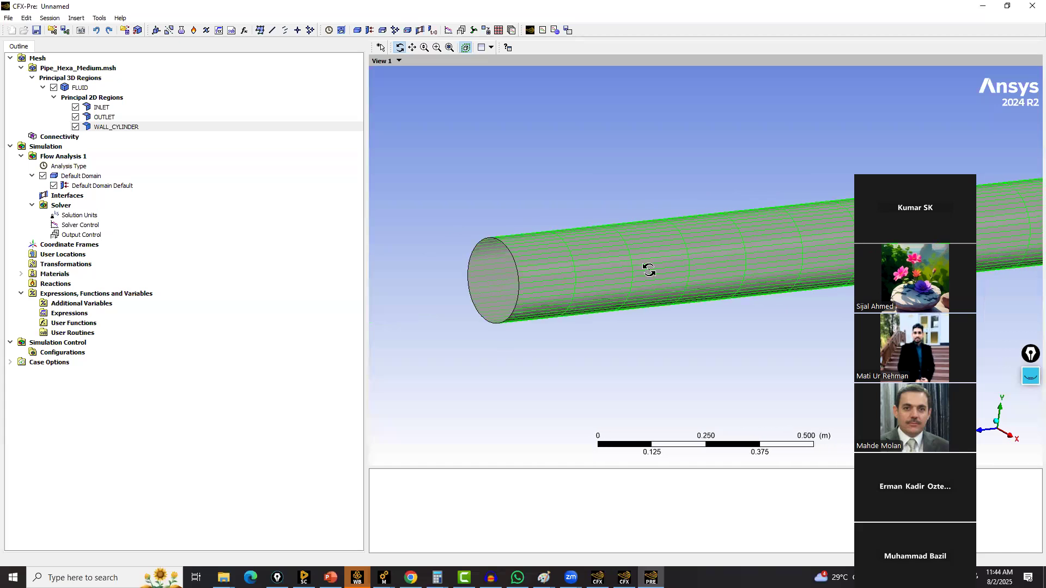
{"action": "double_click", "coordinate": [113, 126]}
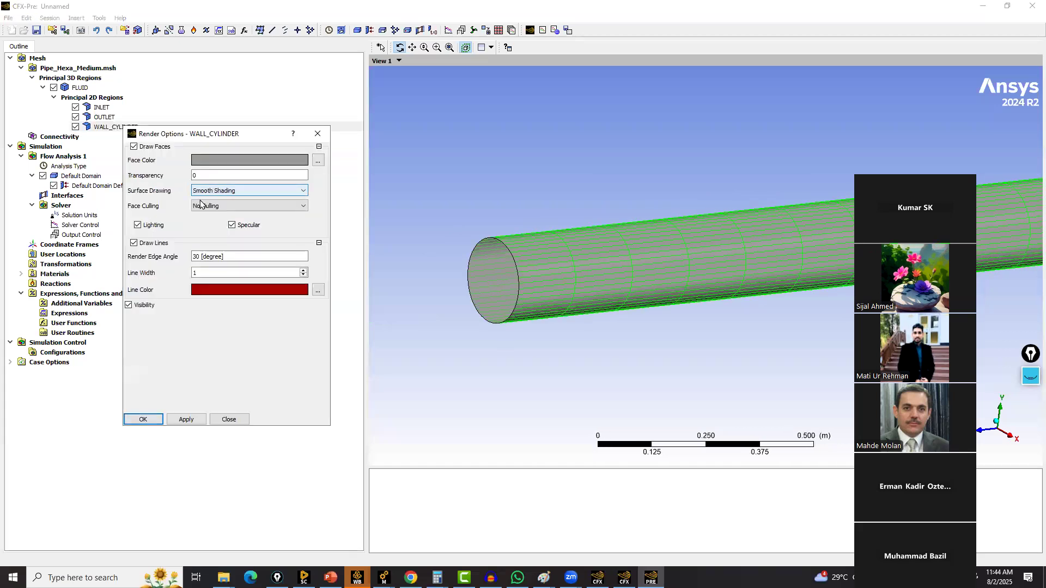
{"action": "double_click", "coordinate": [202, 176]}
{"action": "left_click_drag", "start_coordinate": [194, 181], "coordinate": [247, 182]}
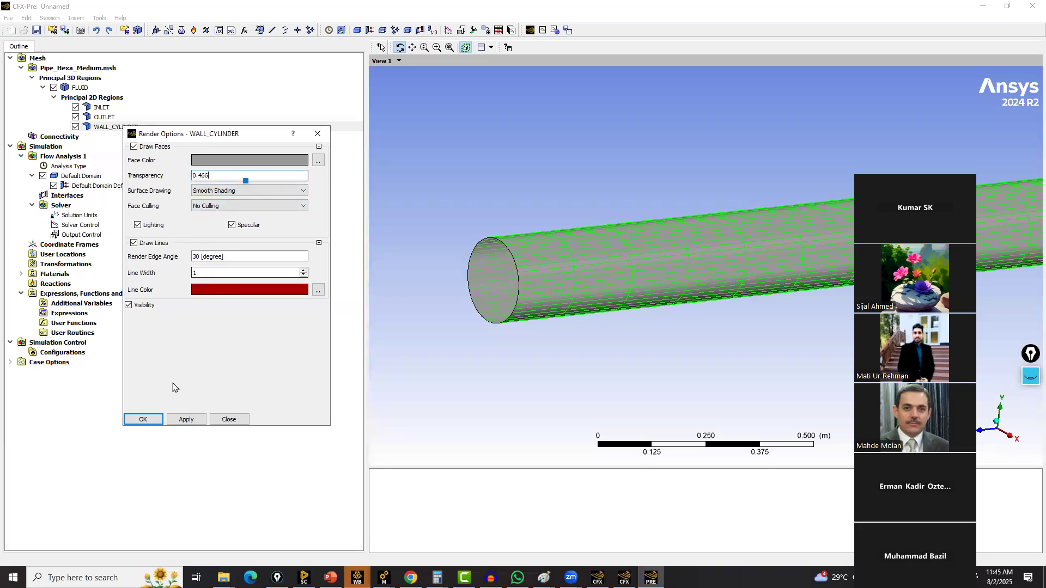
{"action": "left_click", "coordinate": [180, 419]}
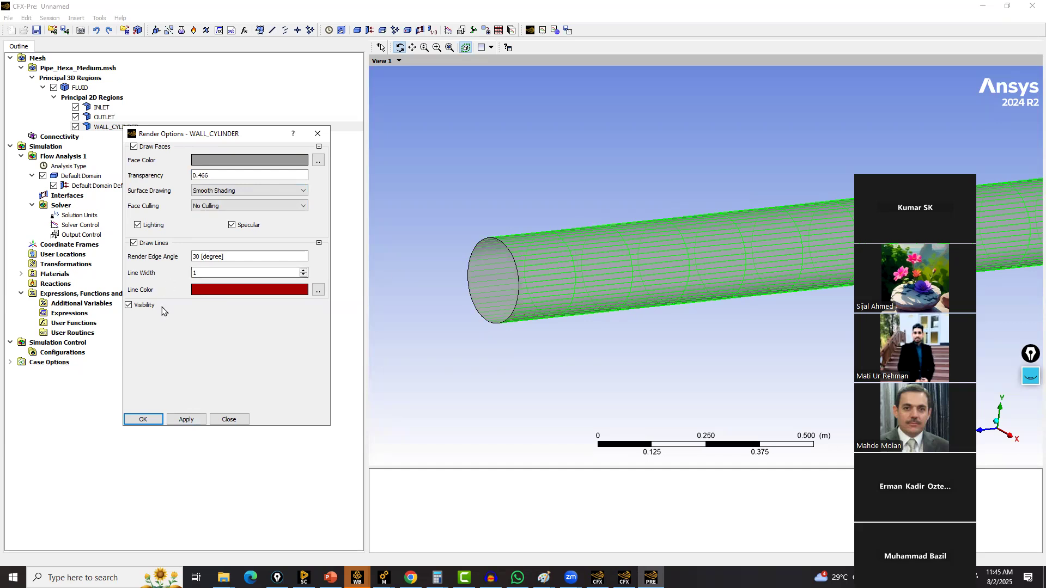
Toggle specular highlighting off and back on, then close the render options
{"action": "left_click", "coordinate": [232, 225]}
{"action": "left_click", "coordinate": [183, 419]}
{"action": "left_click", "coordinate": [232, 225]}
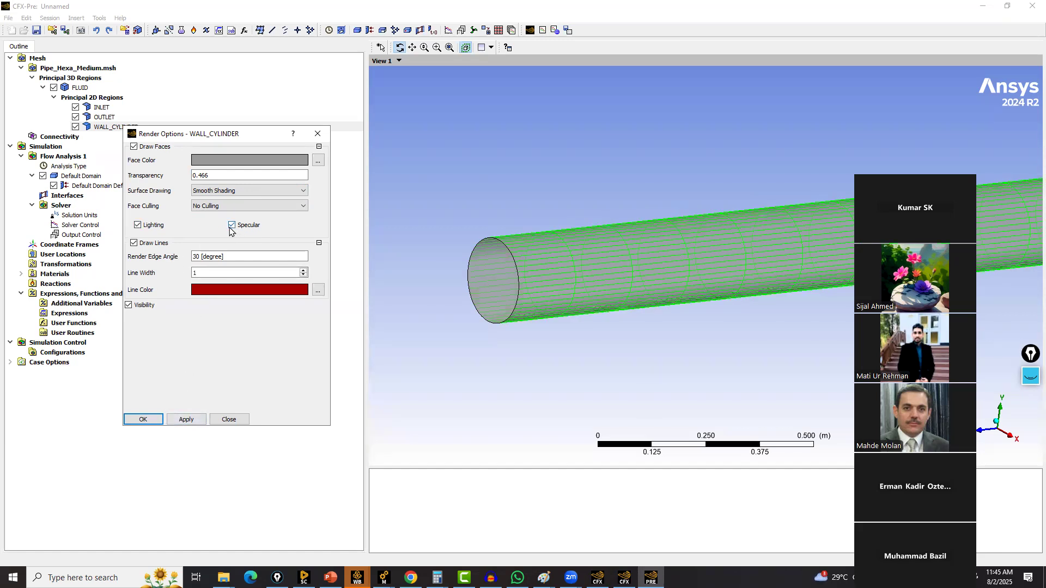
{"action": "left_click", "coordinate": [142, 420]}
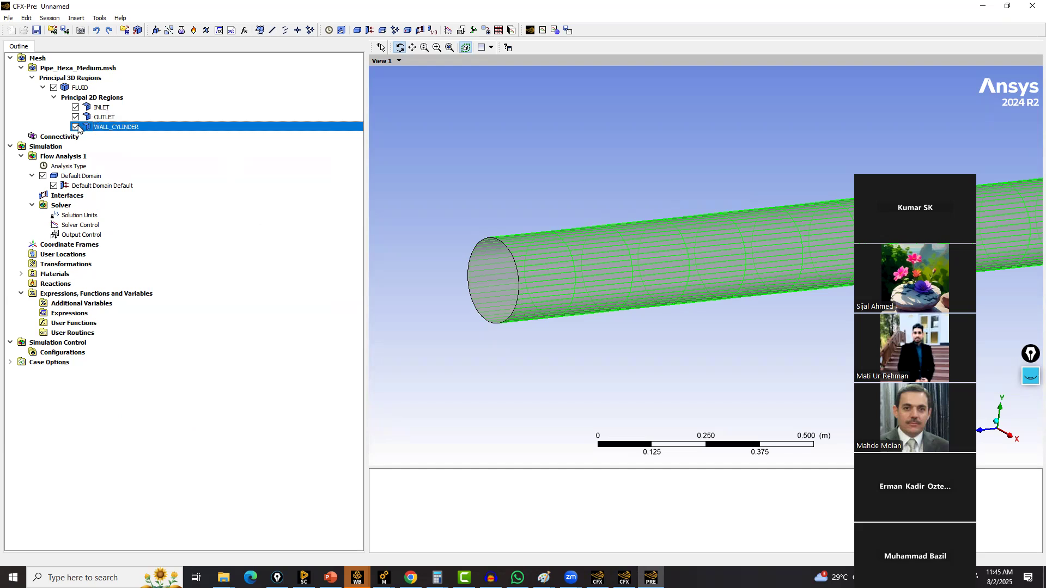
Insert a new boundary named Inlet into Default Domain
{"action": "left_click", "coordinate": [78, 158]}
{"action": "right_click", "coordinate": [79, 158]}
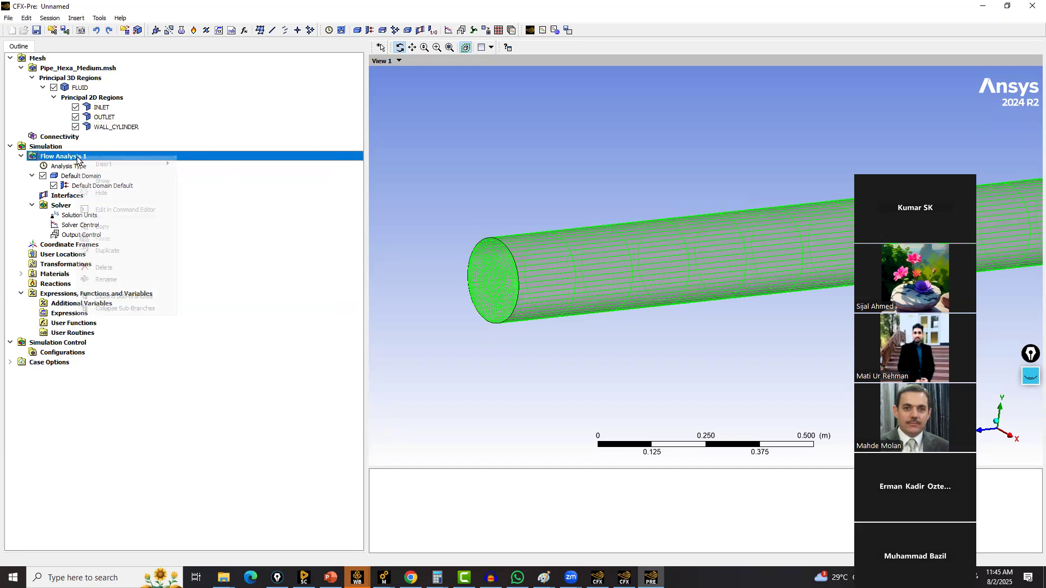
{"action": "mouse_move", "coordinate": [119, 165]}
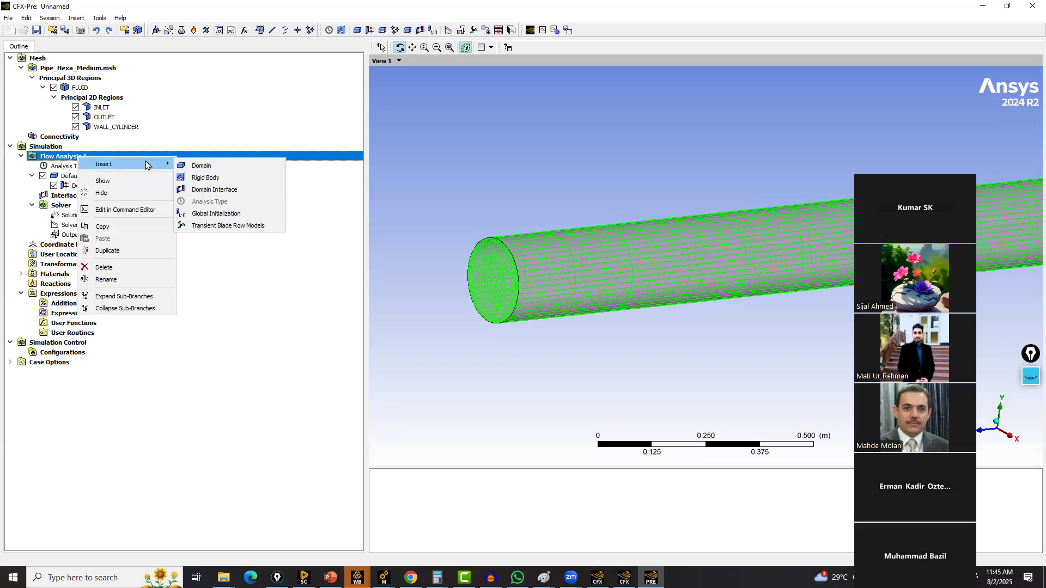
{"action": "left_click", "coordinate": [73, 177]}
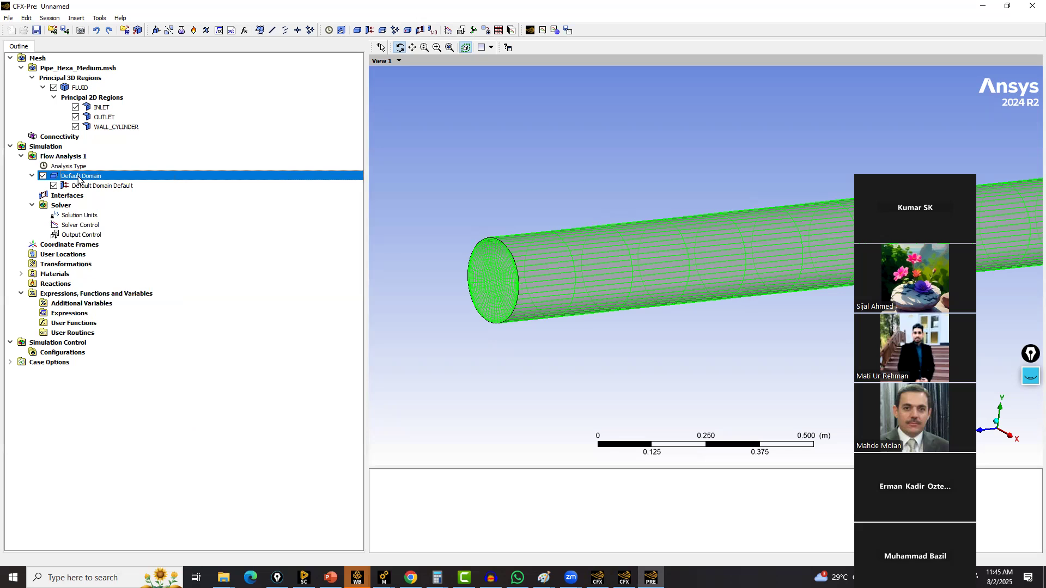
{"action": "right_click", "coordinate": [79, 180]}
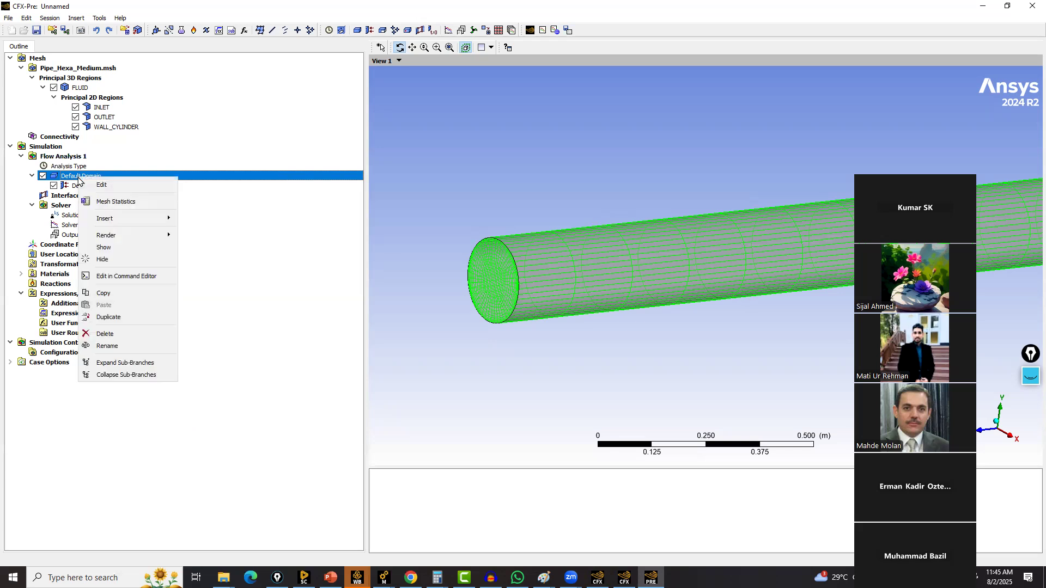
{"action": "mouse_move", "coordinate": [161, 221]}
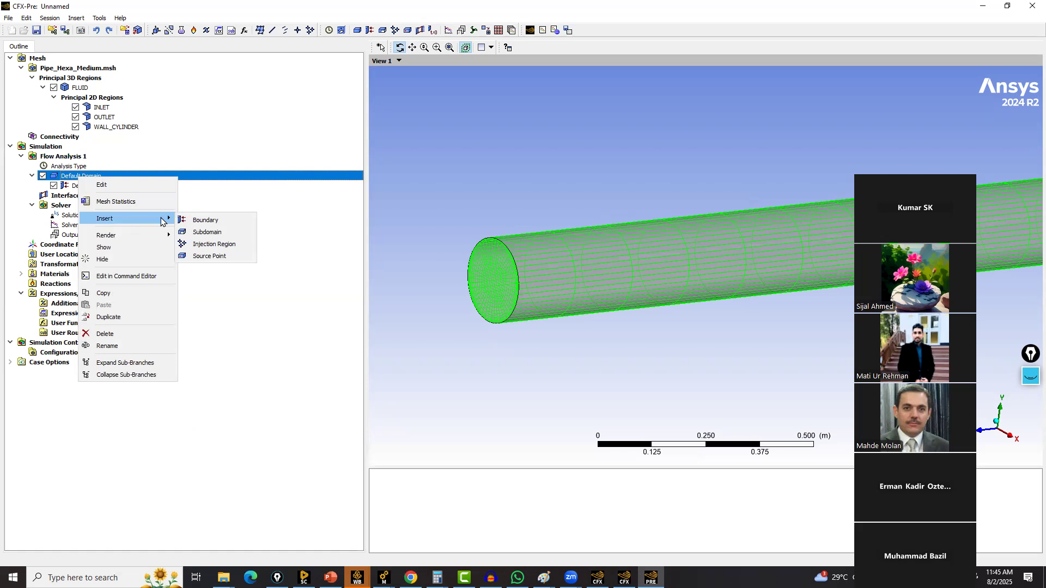
{"action": "left_click", "coordinate": [205, 220]}
{"action": "type", "text": "Inlet"}
{"action": "key", "text": "Return"}
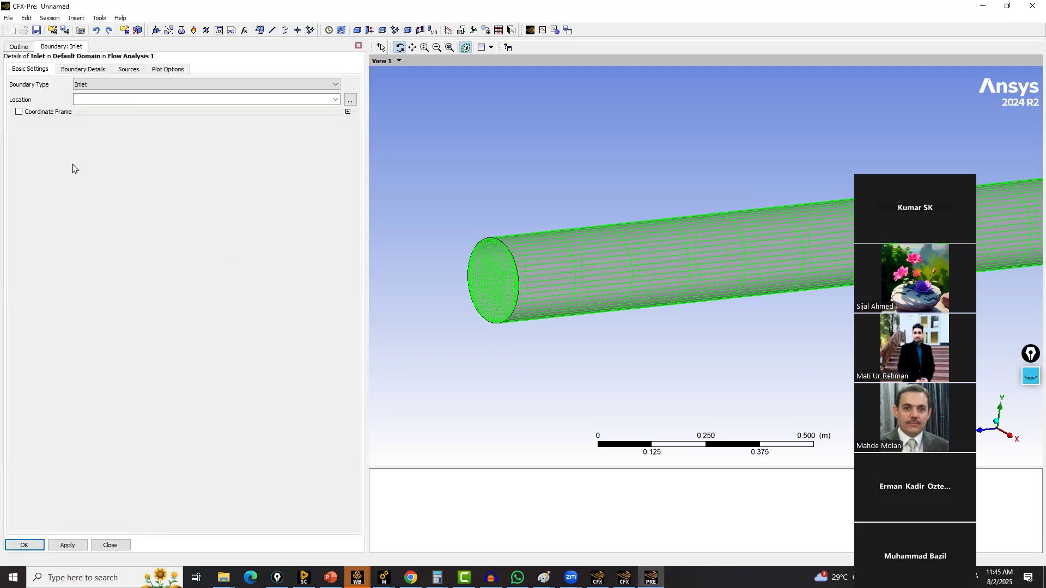
Set the Inlet boundary's location to the INLET region
{"action": "left_click", "coordinate": [334, 100]}
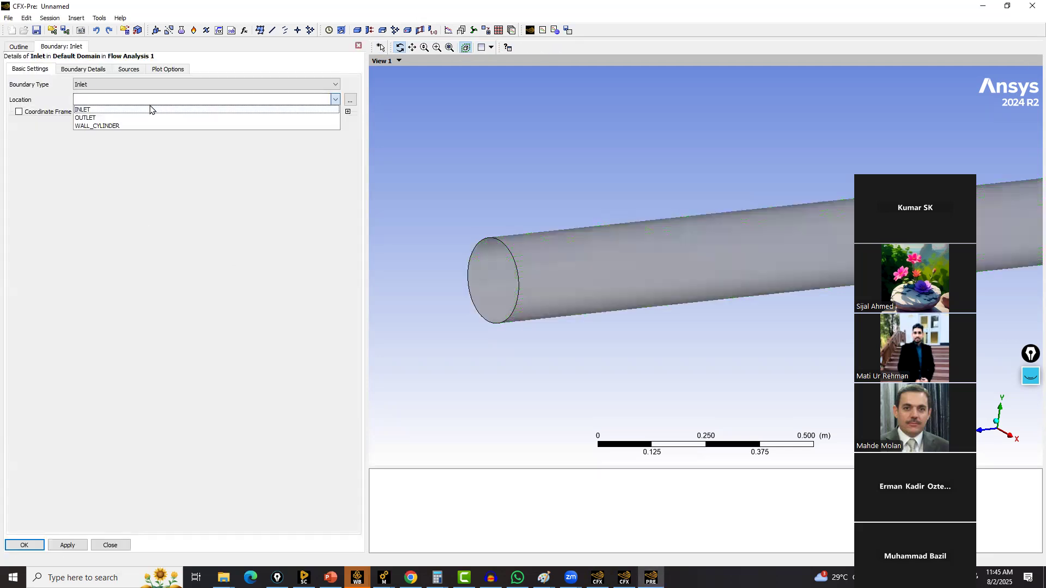
{"action": "left_click", "coordinate": [88, 113]}
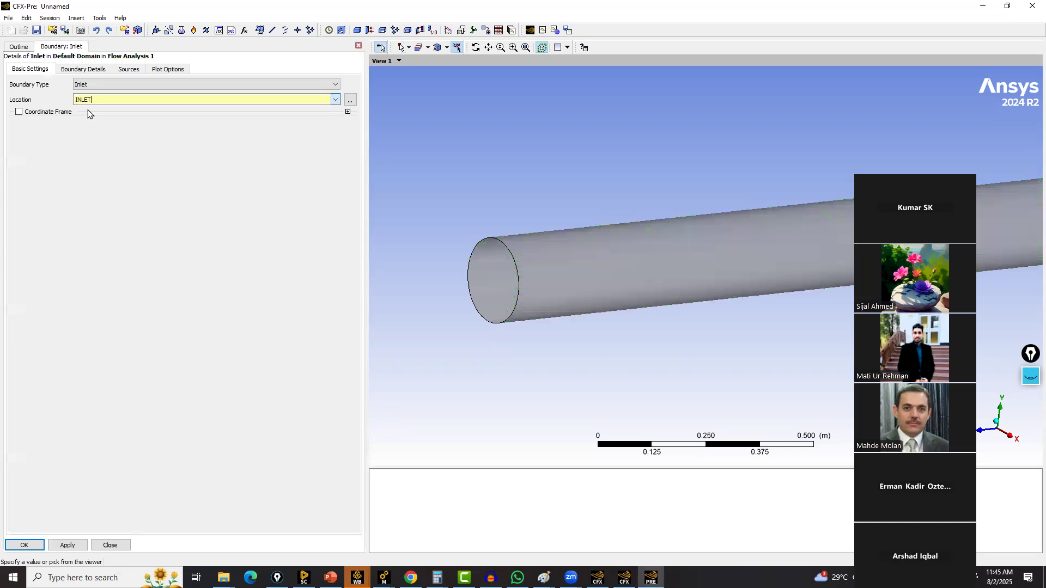
{"action": "scroll", "coordinate": [682, 209], "scroll_direction": "down", "scroll_amount": 3}
{"action": "scroll", "coordinate": [745, 319], "scroll_direction": "down", "scroll_amount": 1}
{"action": "middle_click_drag", "start_coordinate": [514, 328], "coordinate": [262, 356], "text": "ctrl"}
{"action": "scroll", "coordinate": [799, 324], "scroll_direction": "down", "scroll_amount": 4}
{"action": "scroll", "coordinate": [915, 253], "scroll_direction": "down", "scroll_amount": 2}
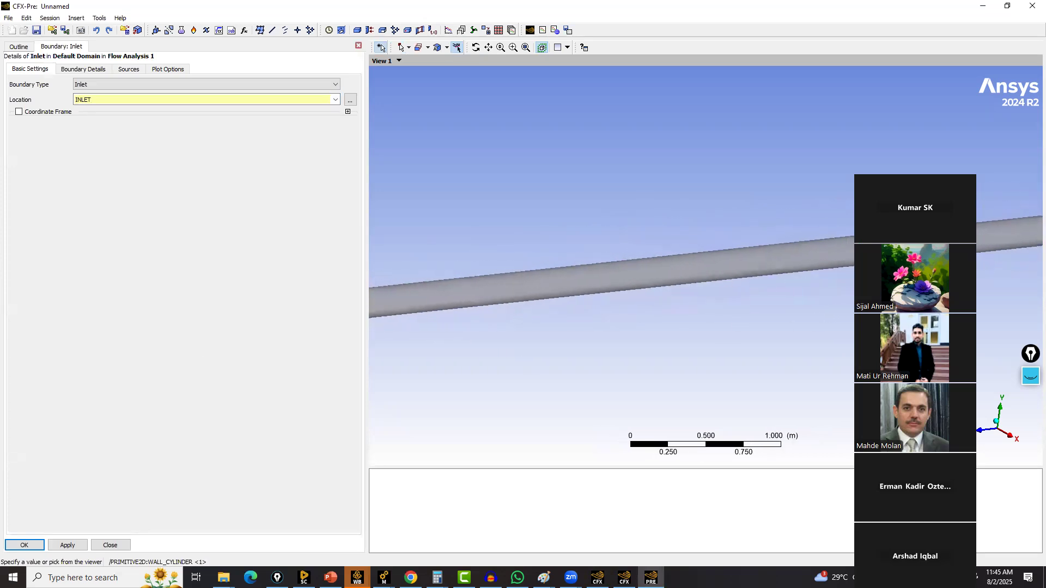
{"action": "middle_click_drag", "start_coordinate": [916, 257], "coordinate": [332, 320], "text": "ctrl"}
{"action": "scroll", "coordinate": [426, 309], "scroll_direction": "up", "scroll_amount": 1}
{"action": "middle_click_drag", "start_coordinate": [426, 308], "coordinate": [672, 282], "text": "ctrl"}
{"action": "scroll", "coordinate": [757, 214], "scroll_direction": "up", "scroll_amount": 6}
{"action": "scroll", "coordinate": [672, 283], "scroll_direction": "up", "scroll_amount": 5}
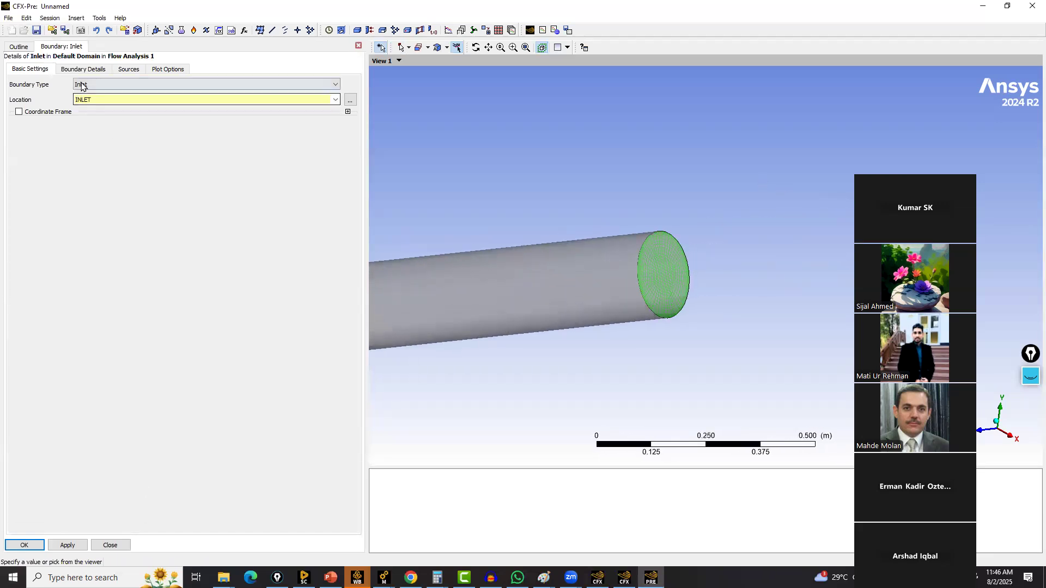
Set the inlet's normal speed to 1 m s^-1 and confirm the boundary
{"action": "left_click", "coordinate": [83, 69]}
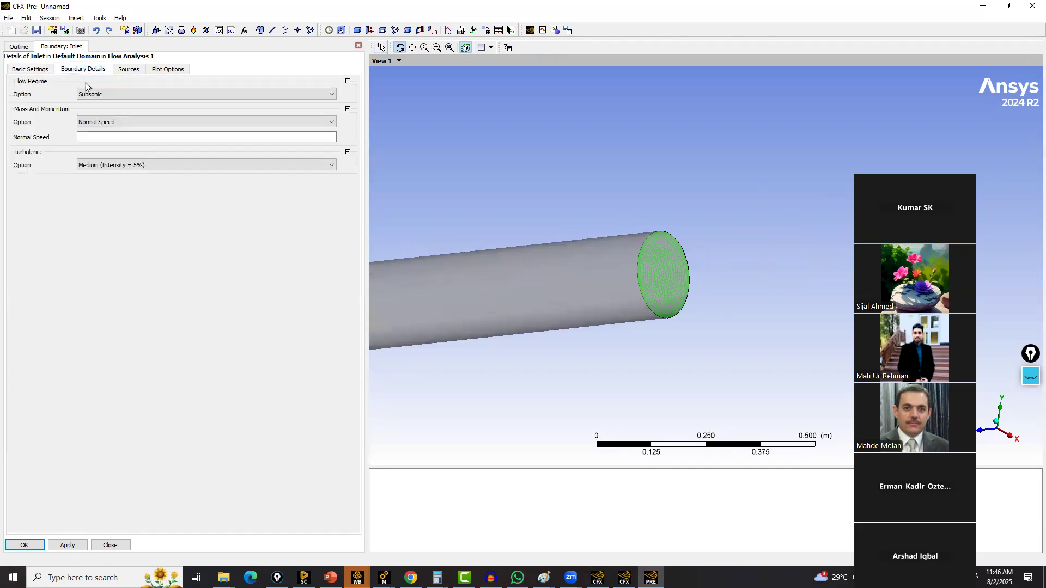
{"action": "left_click", "coordinate": [101, 138]}
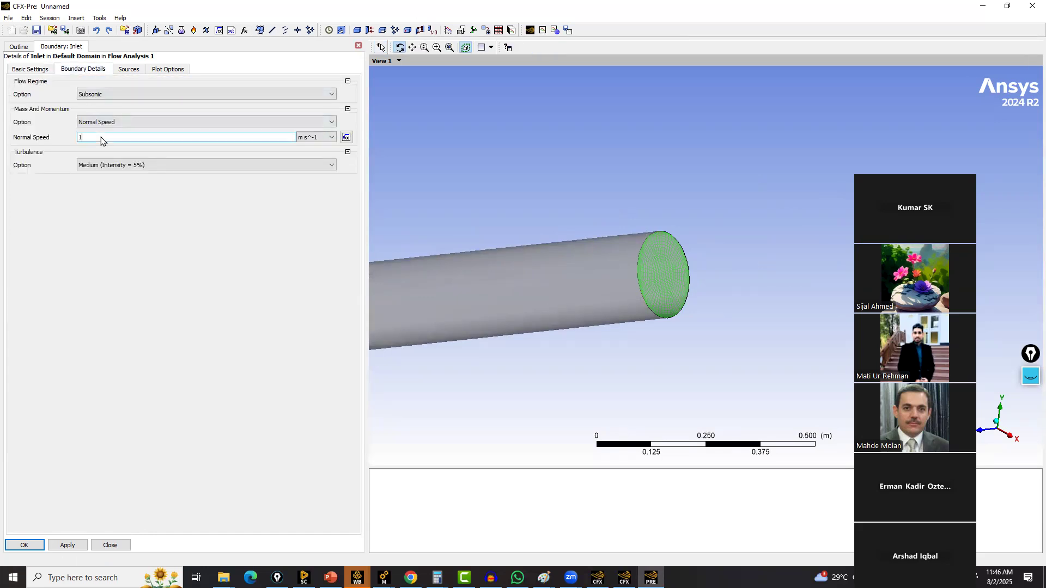
{"action": "left_click", "coordinate": [24, 545]}
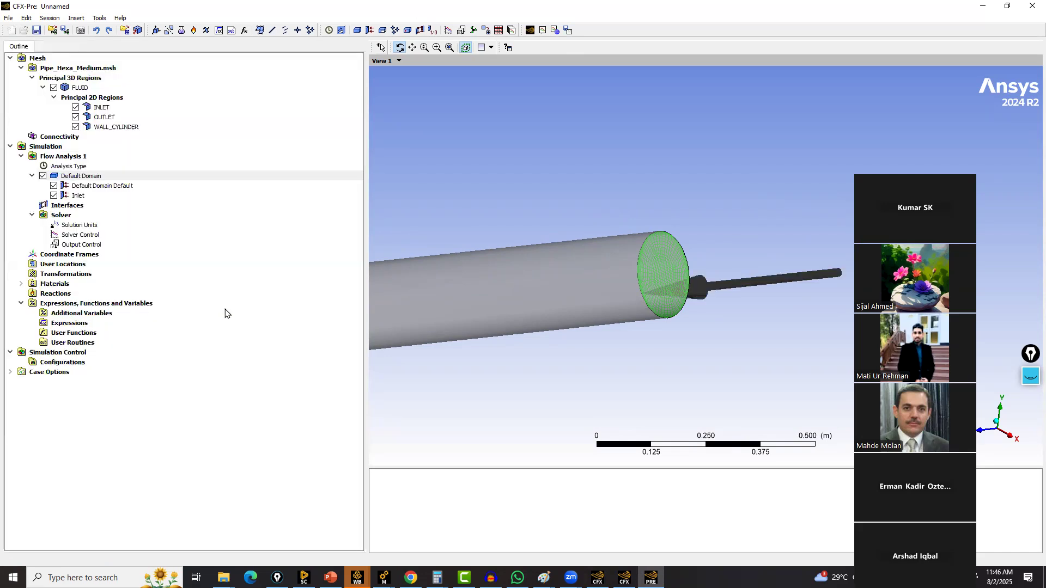
Insert a new boundary named Outlet into Default Domain
{"action": "right_click", "coordinate": [86, 169]}
{"action": "right_click", "coordinate": [71, 176]}
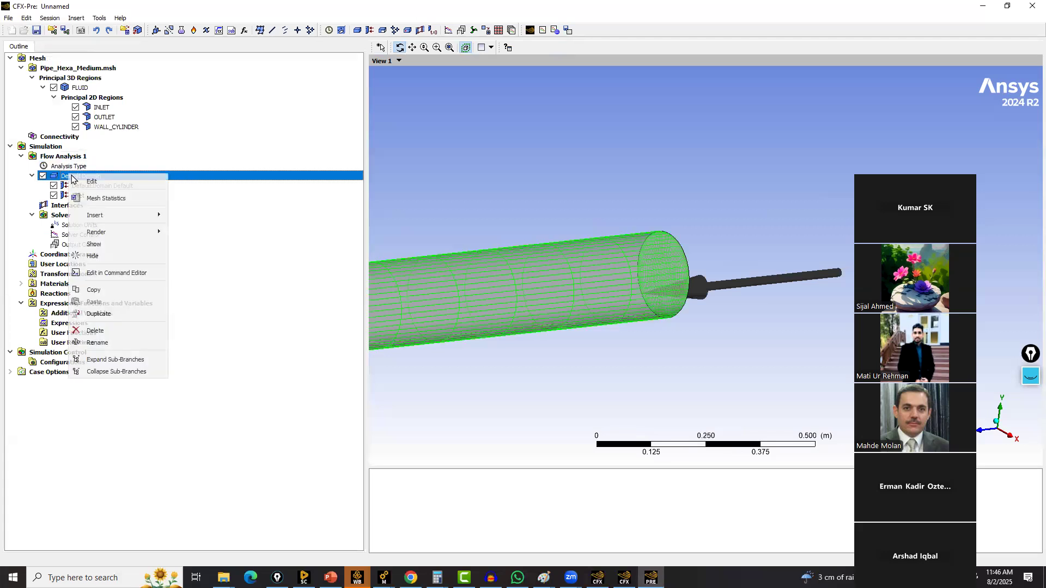
{"action": "mouse_move", "coordinate": [137, 215]}
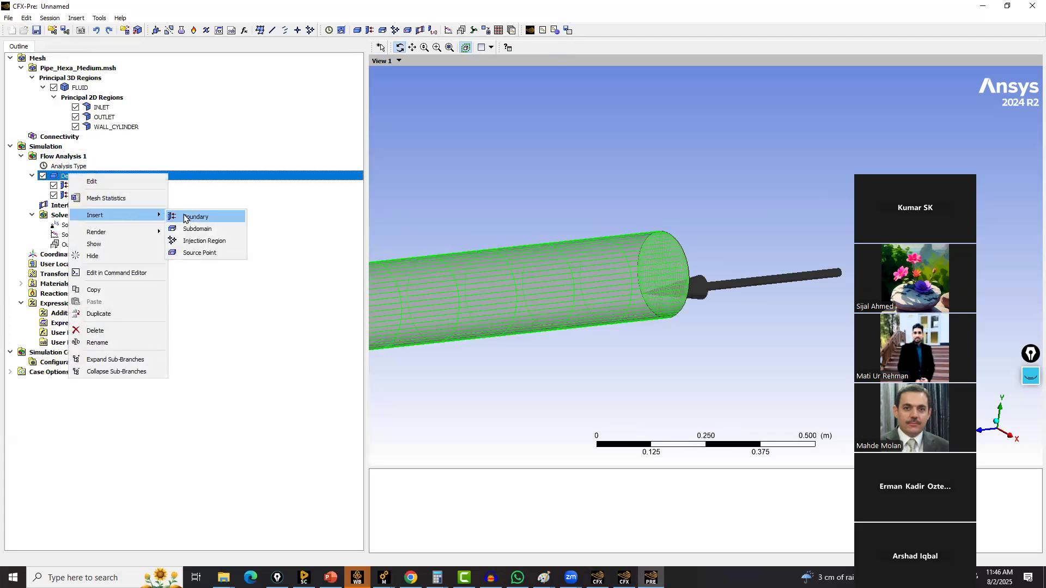
{"action": "left_click", "coordinate": [185, 219]}
{"action": "type", "text": "Outlet"}
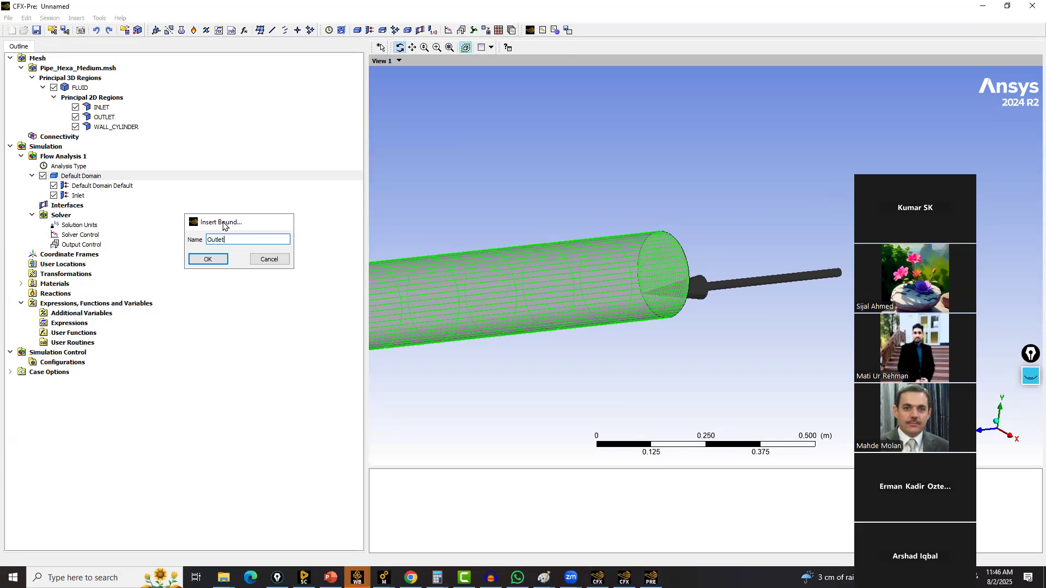
{"action": "key", "text": "Return"}
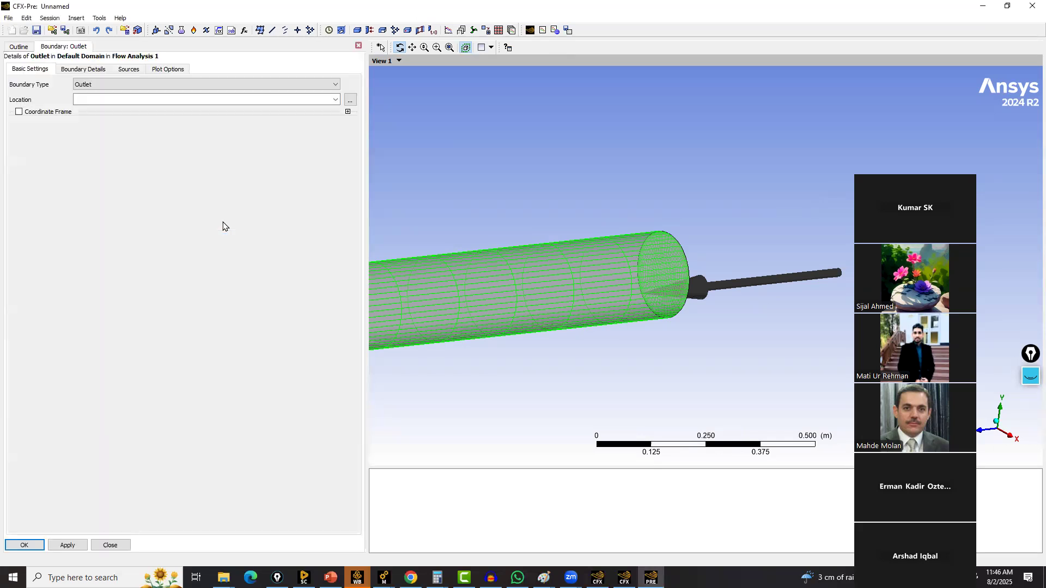
Set the Outlet boundary's location to the OUTLET region and its relative pressure to 0 Pa, then confirm the boundary
{"action": "left_click", "coordinate": [335, 100]}
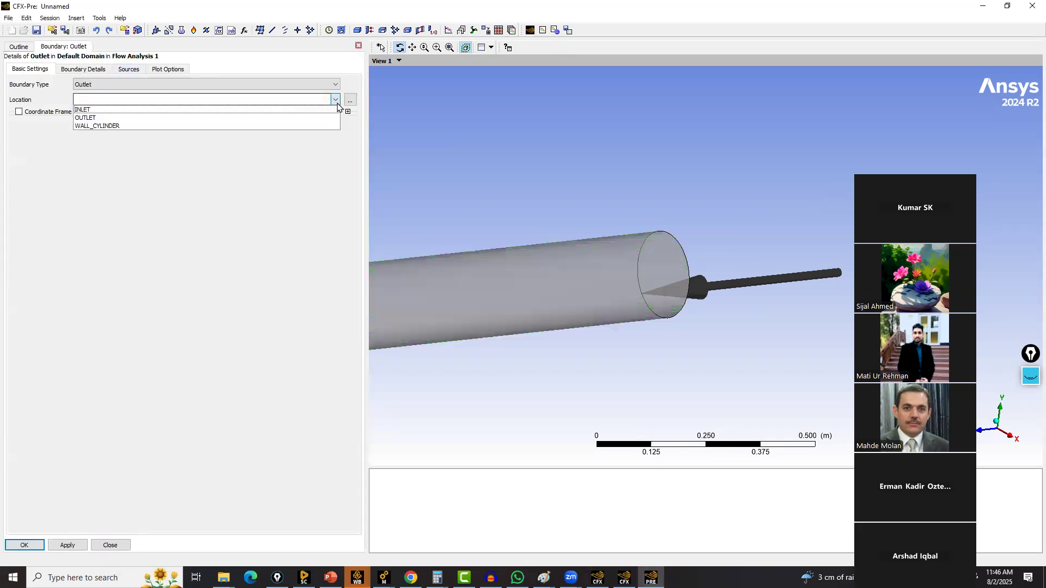
{"action": "left_click", "coordinate": [139, 115]}
{"action": "left_click", "coordinate": [89, 71]}
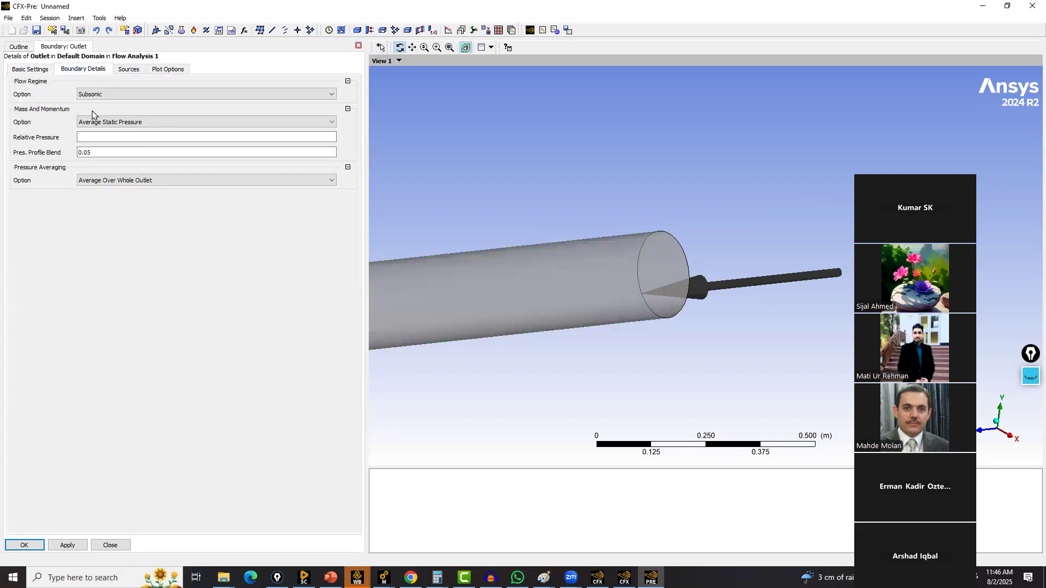
{"action": "left_click", "coordinate": [94, 138]}
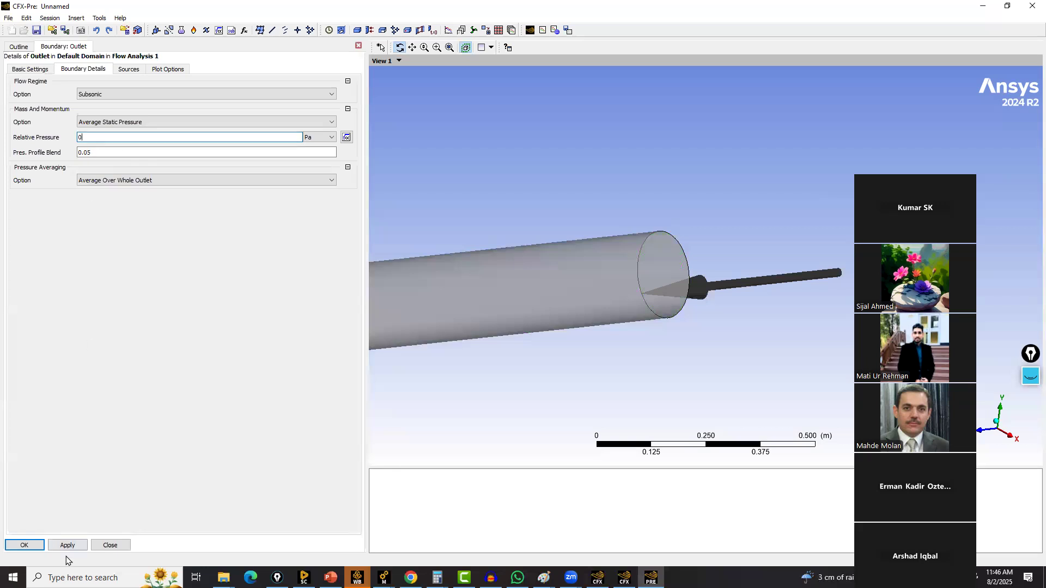
{"action": "left_click", "coordinate": [25, 545]}
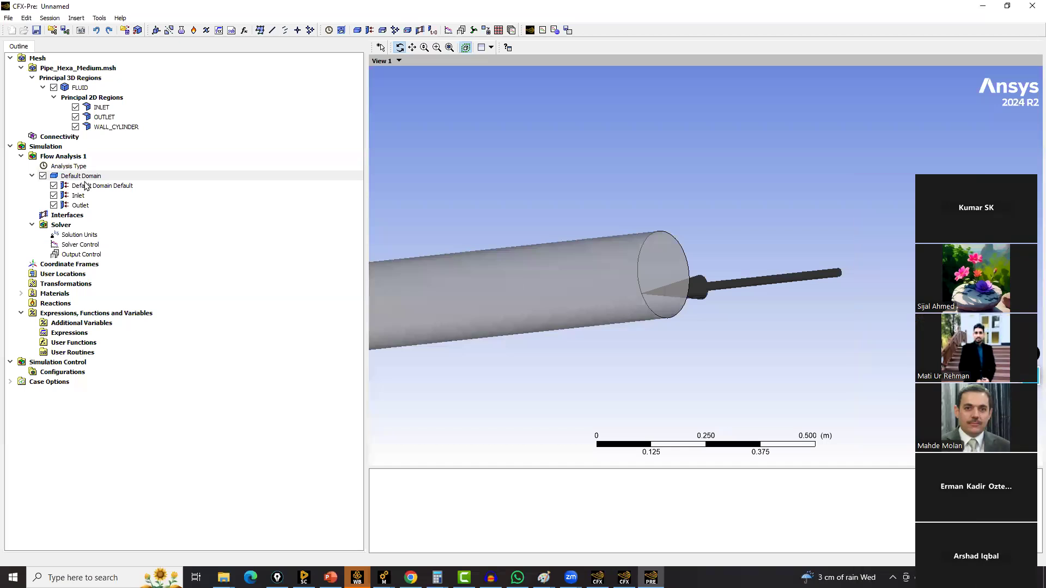
Insert a new boundary named wall into Default Domain
{"action": "right_click", "coordinate": [87, 177]}
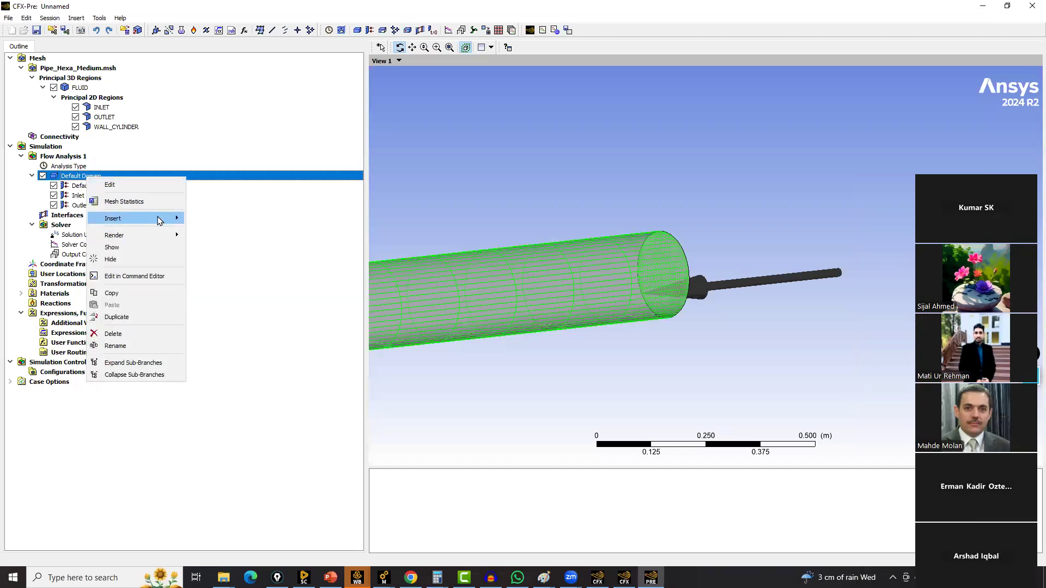
{"action": "mouse_move", "coordinate": [158, 217]}
{"action": "left_click", "coordinate": [212, 220]}
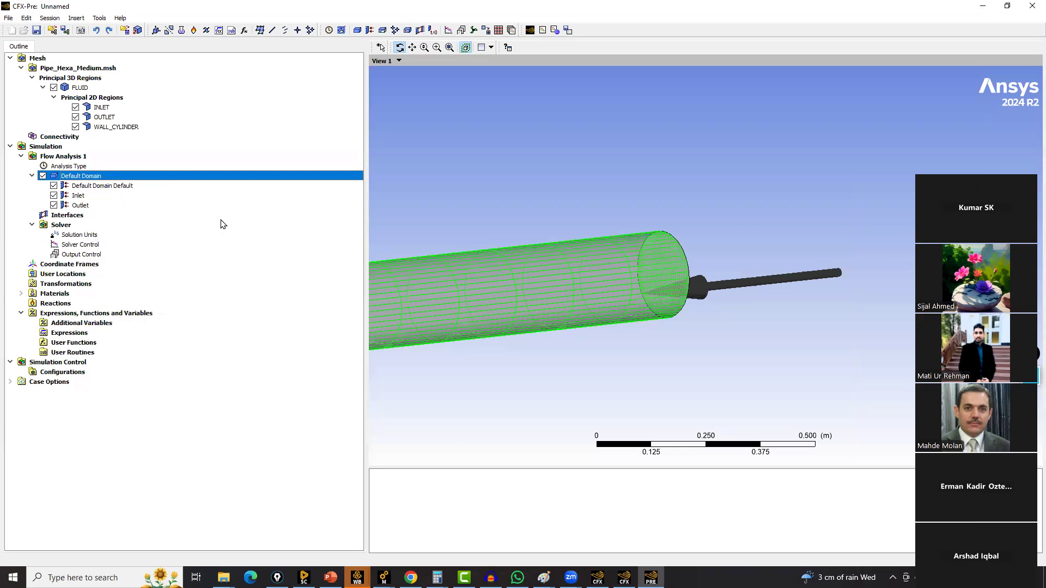
{"action": "type", "text": "wall"}
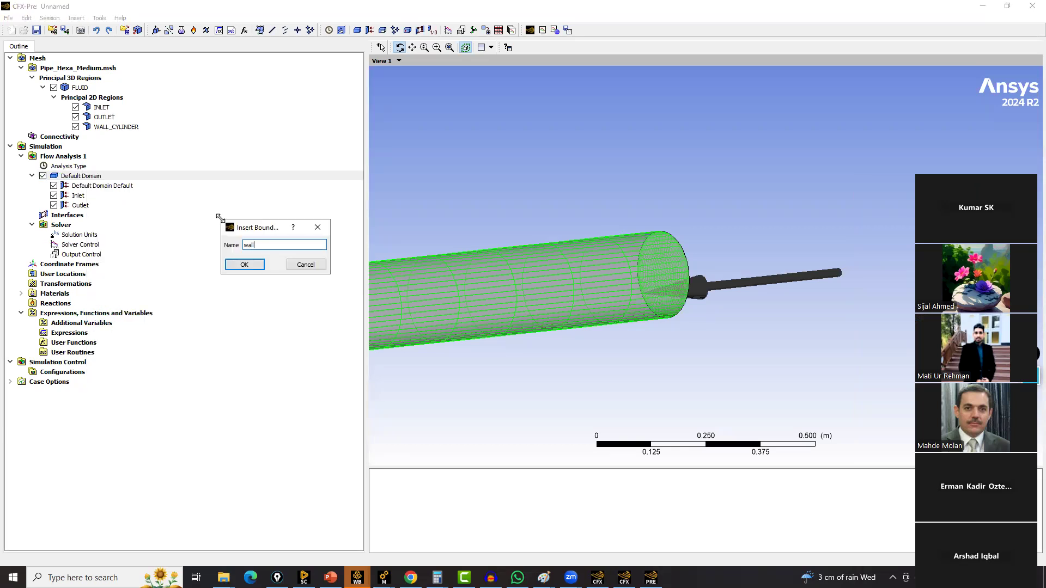
{"action": "left_click", "coordinate": [239, 265]}
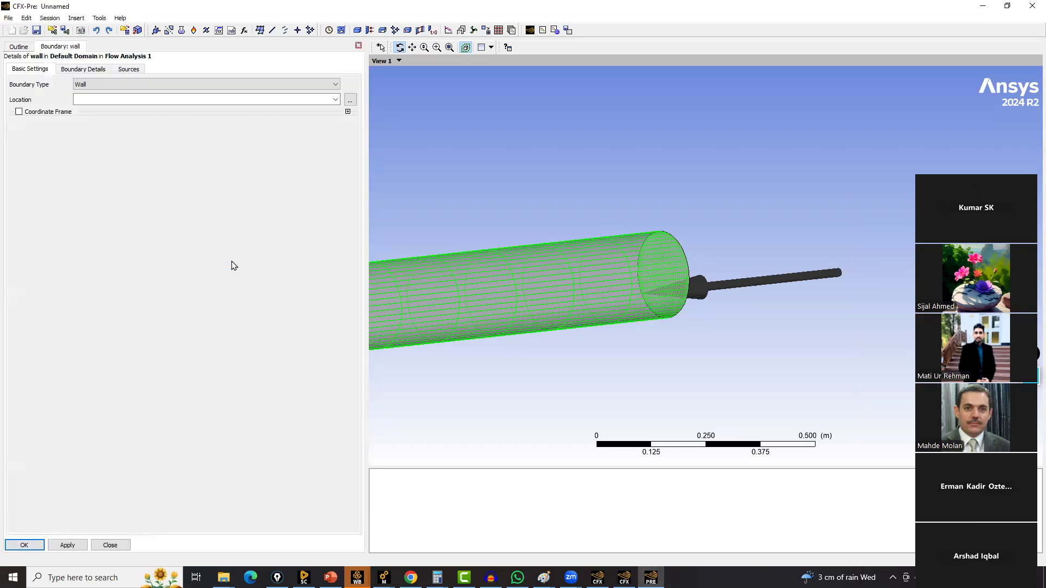
Set the wall boundary's location to the WALL_CYLINDER region and confirm the boundary
{"action": "left_click", "coordinate": [335, 99]}
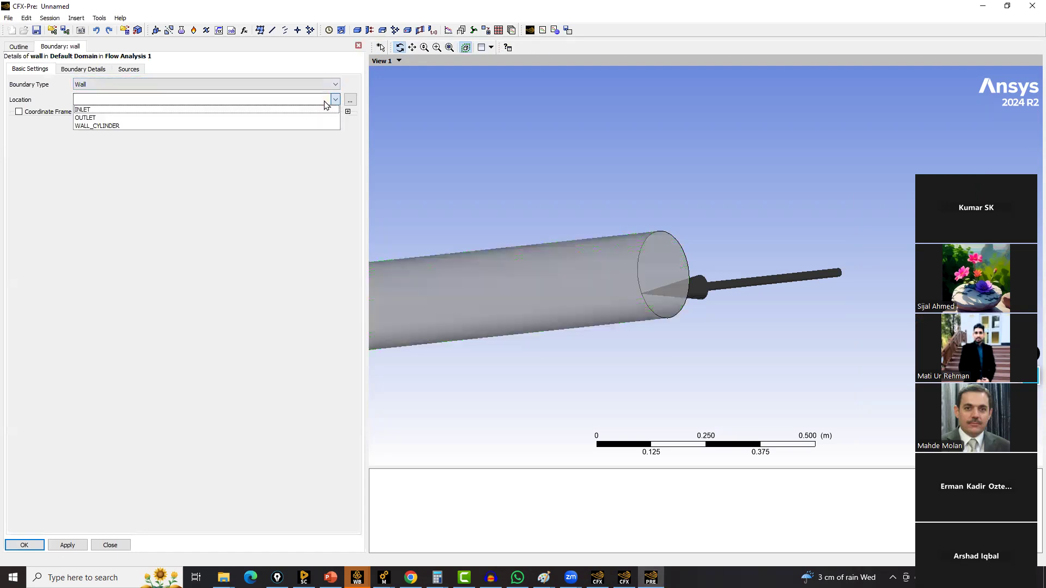
{"action": "left_click", "coordinate": [123, 126]}
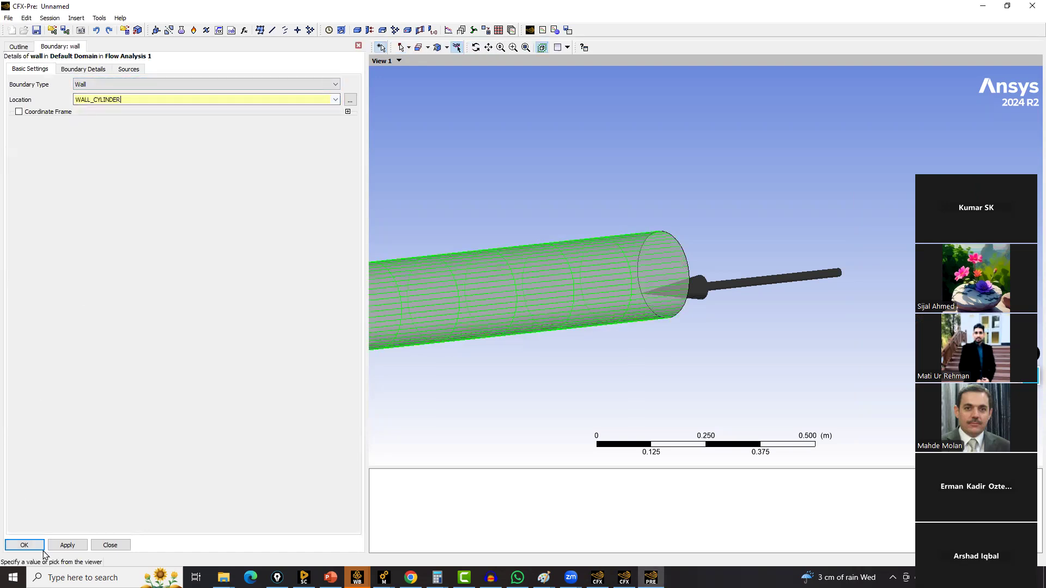
{"action": "left_click", "coordinate": [25, 545]}
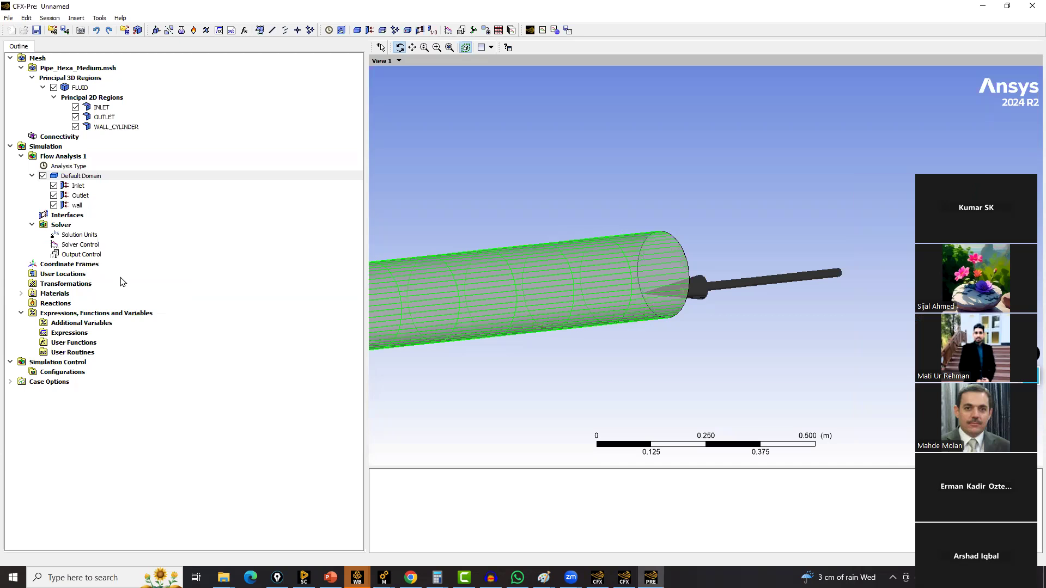
Switch to File Explorer, browse HDD_lagest (F:) to the WS1_PipeFlow_Allsoftwares course folder and select ICEMCFD_Tetra_Prism_circularpipe
{"action": "scroll", "coordinate": [634, 316], "scroll_direction": "down", "scroll_amount": 1}
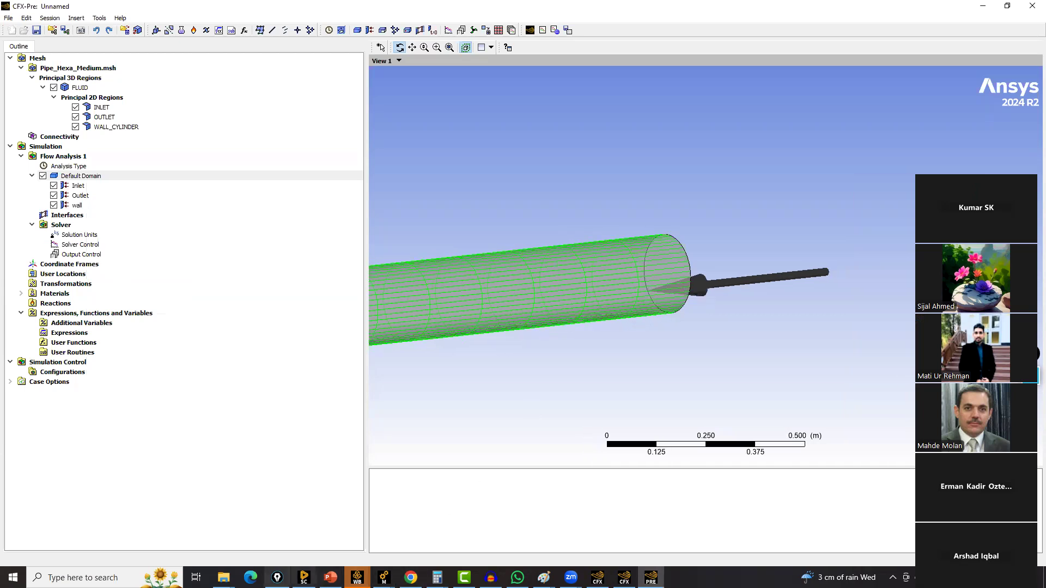
{"action": "mouse_move", "coordinate": [224, 577]}
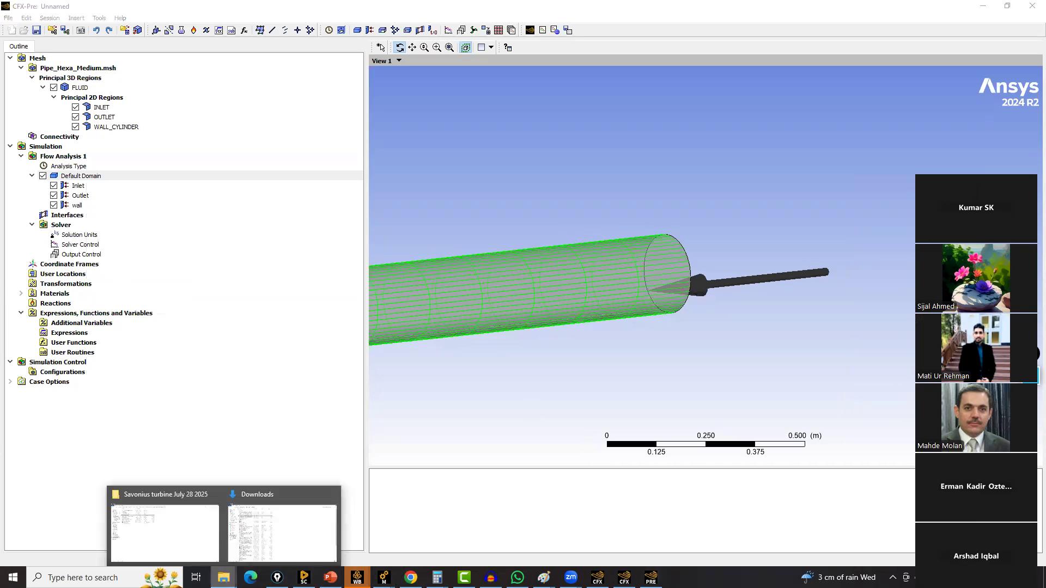
{"action": "left_click", "coordinate": [151, 521]}
{"action": "mouse_move", "coordinate": [223, 578]}
{"action": "left_click", "coordinate": [314, 534]}
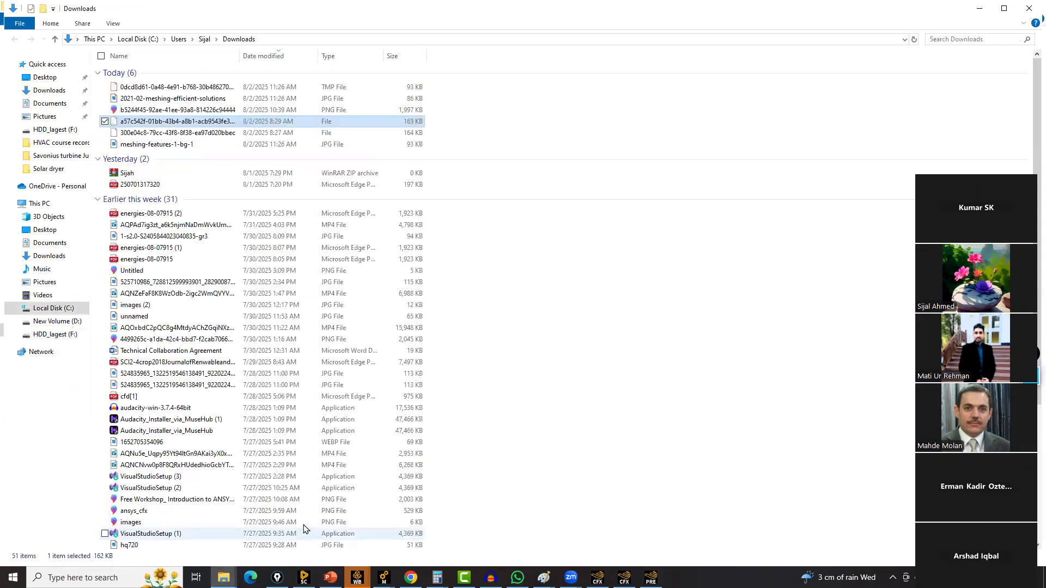
{"action": "left_click", "coordinate": [68, 335]}
{"action": "double_click", "coordinate": [183, 148]}
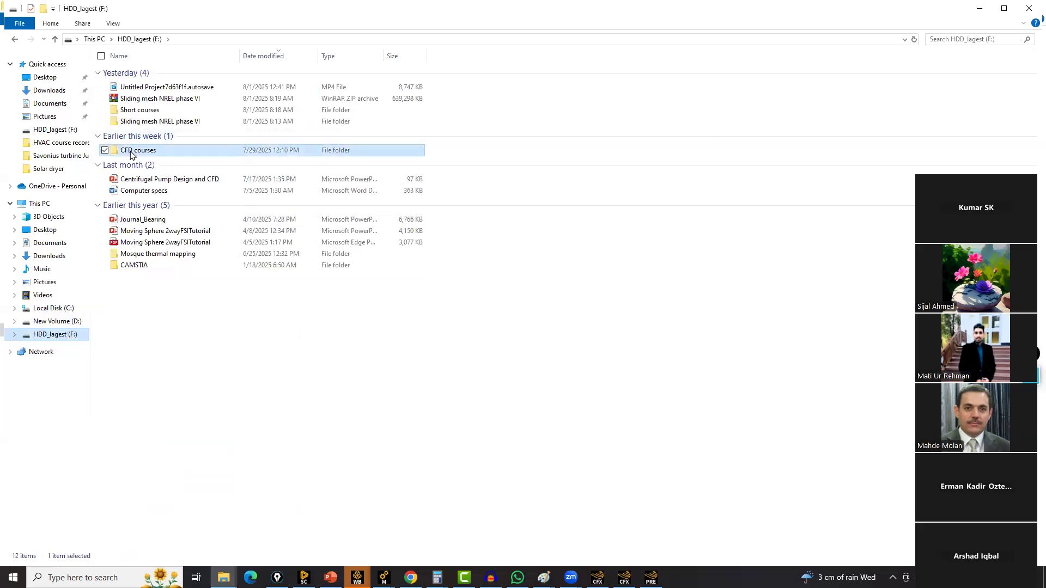
{"action": "double_click", "coordinate": [158, 283]}
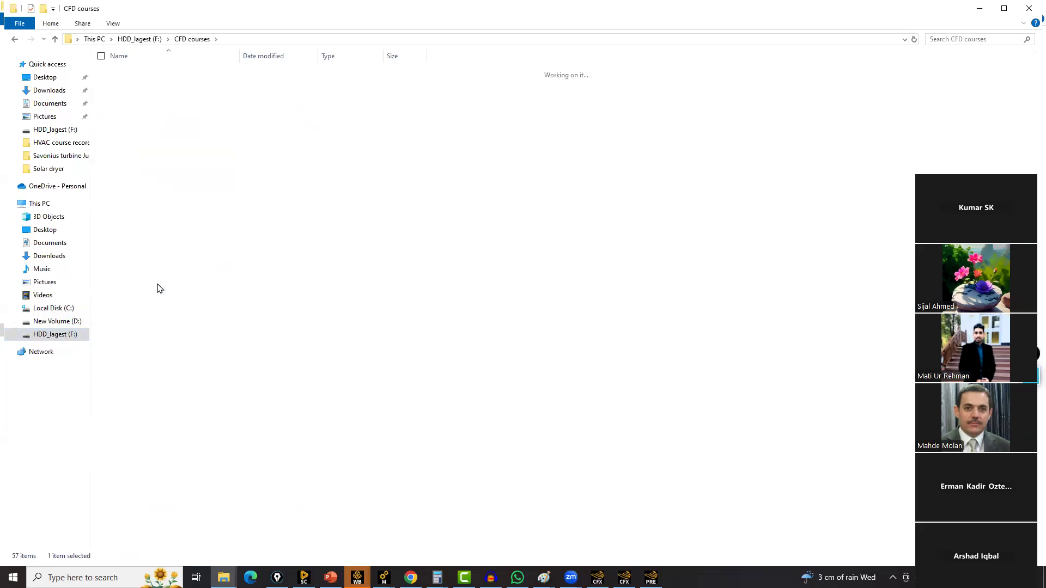
{"action": "double_click", "coordinate": [145, 84]}
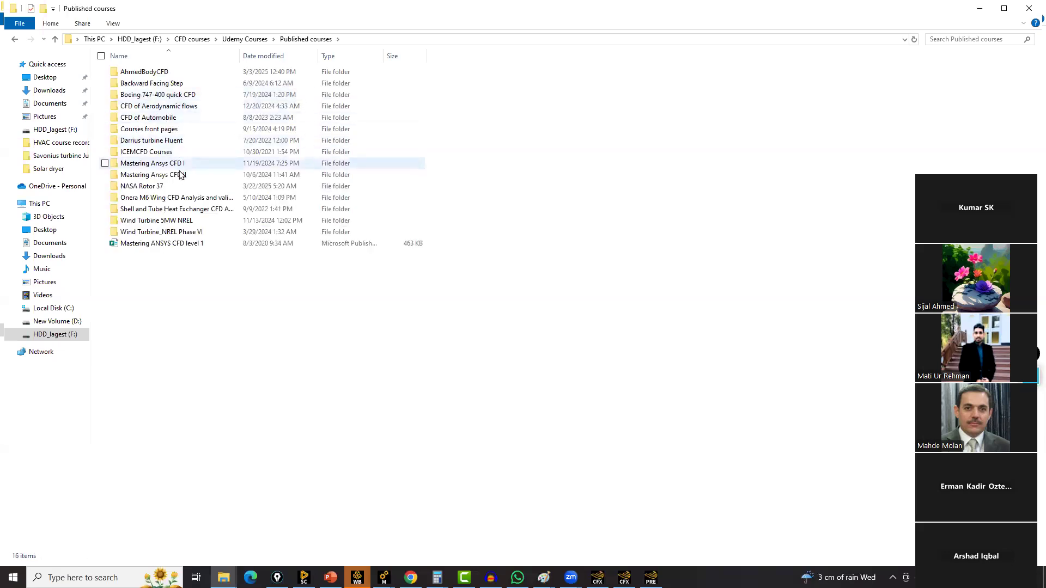
{"action": "double_click", "coordinate": [167, 164]}
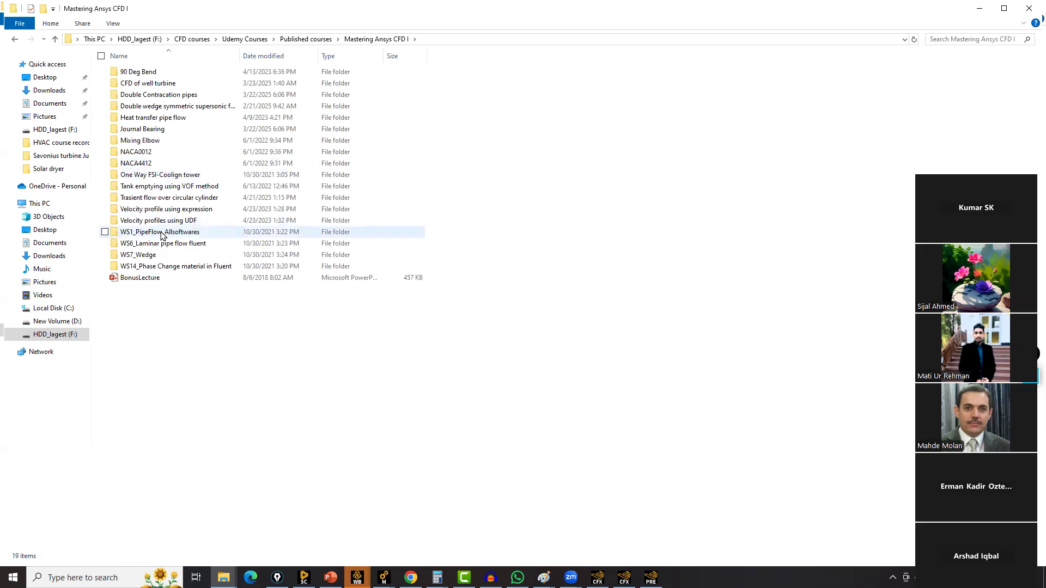
{"action": "double_click", "coordinate": [162, 234]}
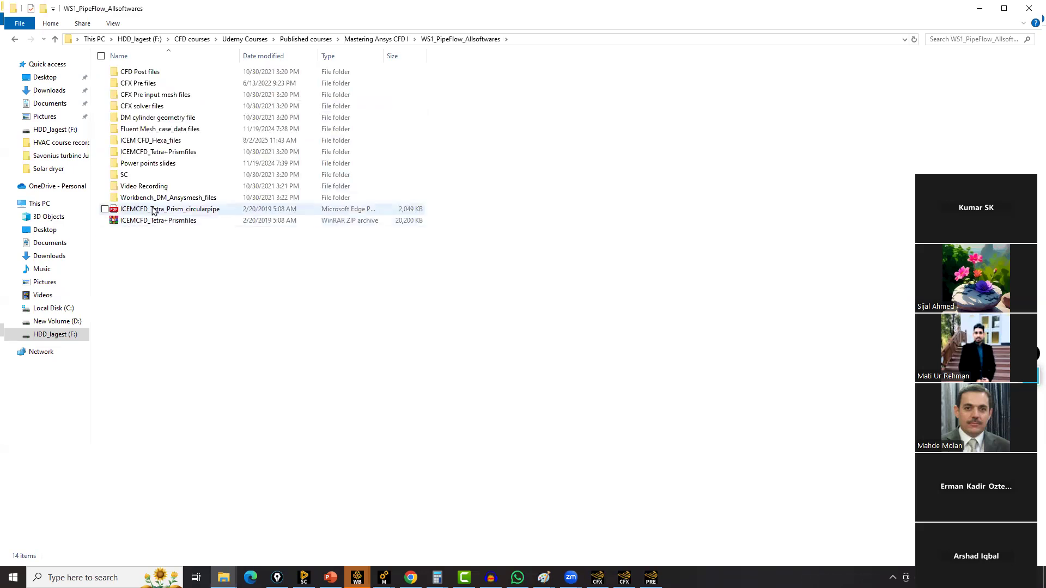
{"action": "left_click", "coordinate": [152, 210]}
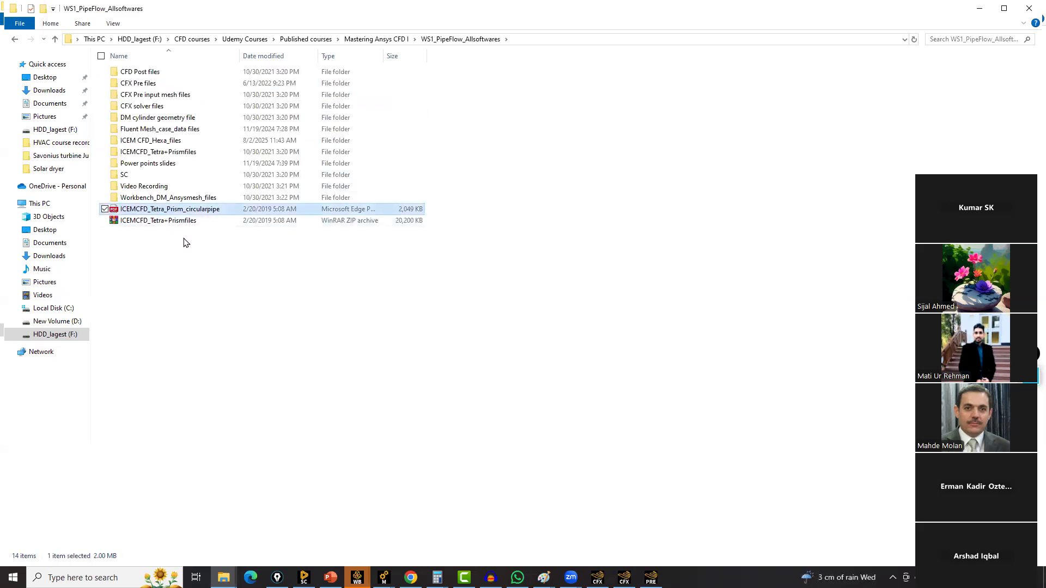
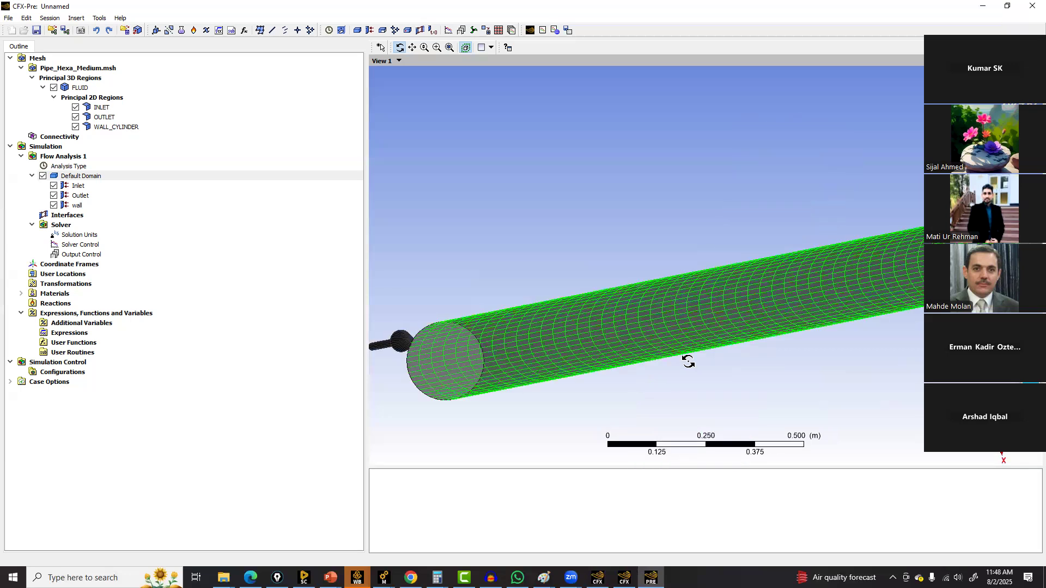
{"action": "middle_click_drag", "start_coordinate": [682, 363], "coordinate": [575, 347], "text": "ctrl"}
{"action": "scroll", "coordinate": [575, 347], "scroll_direction": "up", "scroll_amount": 3}
{"action": "scroll", "coordinate": [576, 347], "scroll_direction": "up", "scroll_amount": 5}
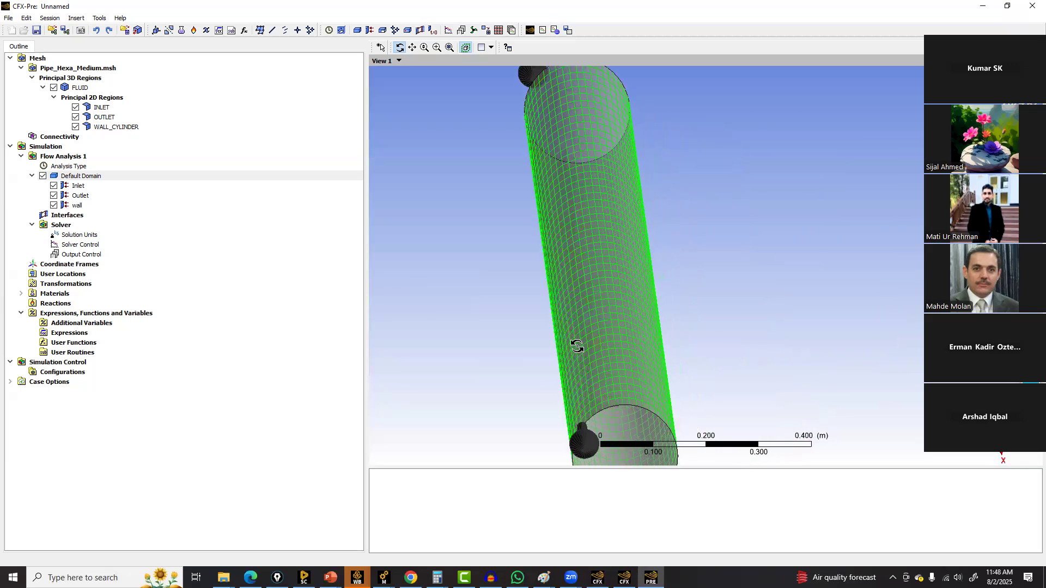
{"action": "scroll", "coordinate": [578, 347], "scroll_direction": "up", "scroll_amount": 2}
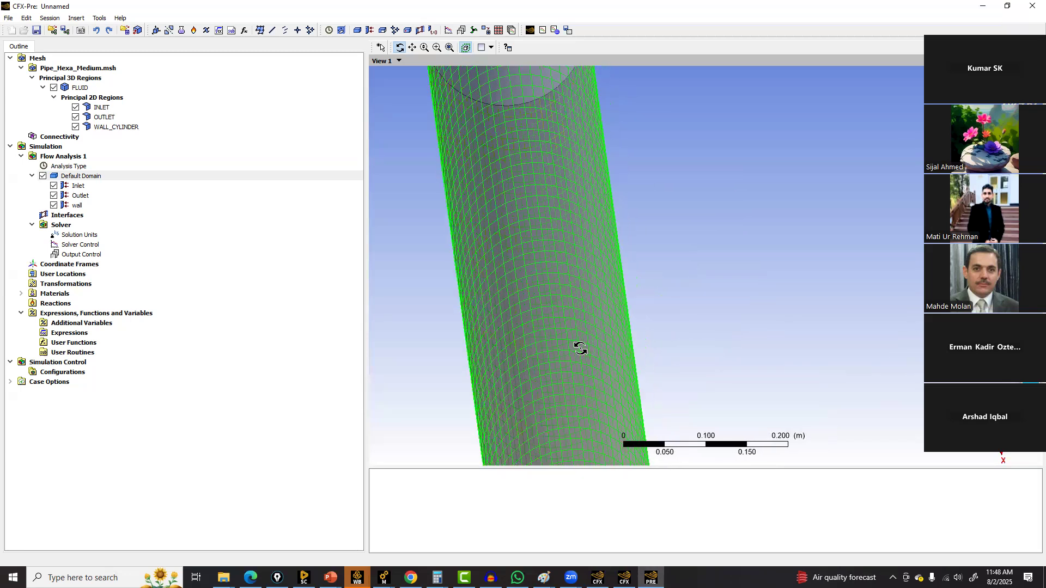
{"action": "middle_click_drag", "start_coordinate": [658, 350], "coordinate": [769, 268], "text": "ctrl"}
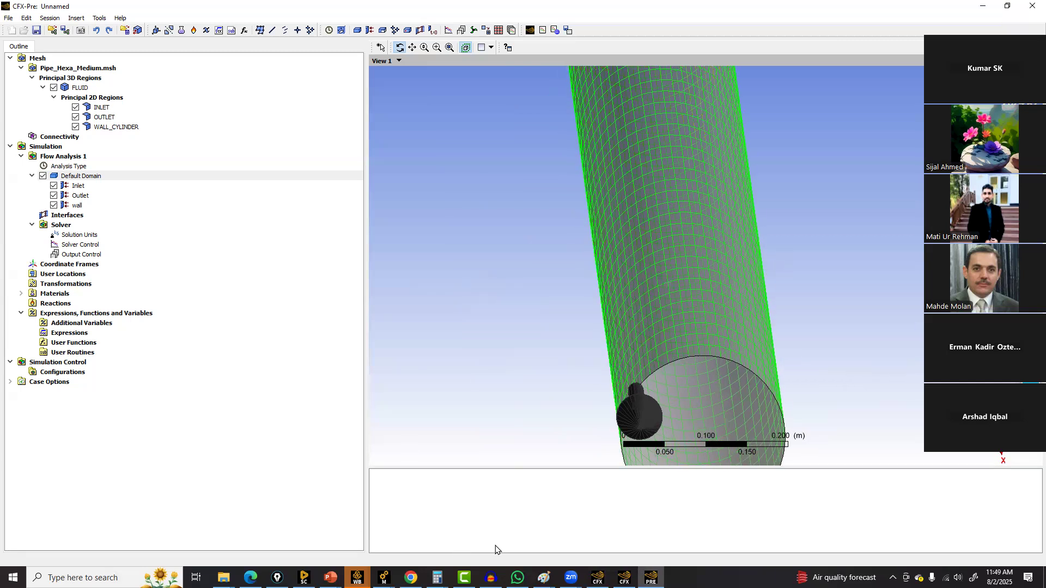
Review the problem statement slide in PowerPoint, then return to CFX-Pre
{"action": "mouse_move", "coordinate": [331, 578]}
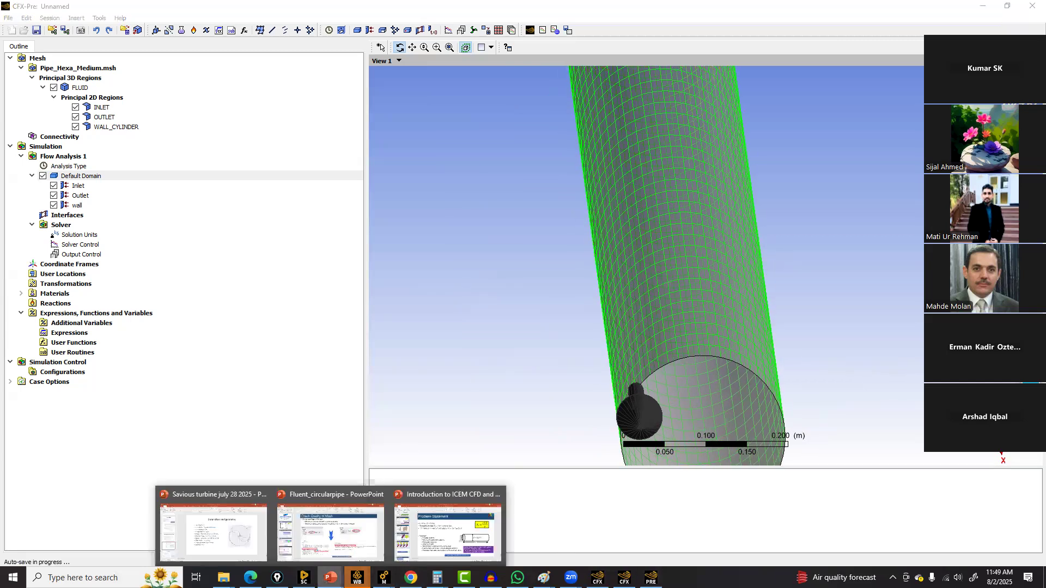
{"action": "left_click", "coordinate": [436, 508]}
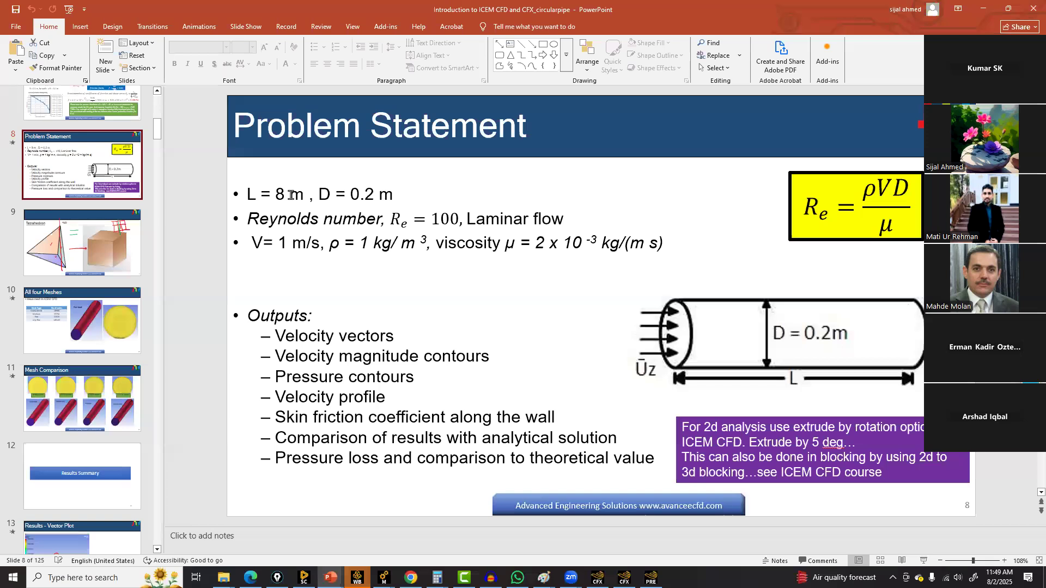
{"action": "left_click", "coordinate": [654, 574]}
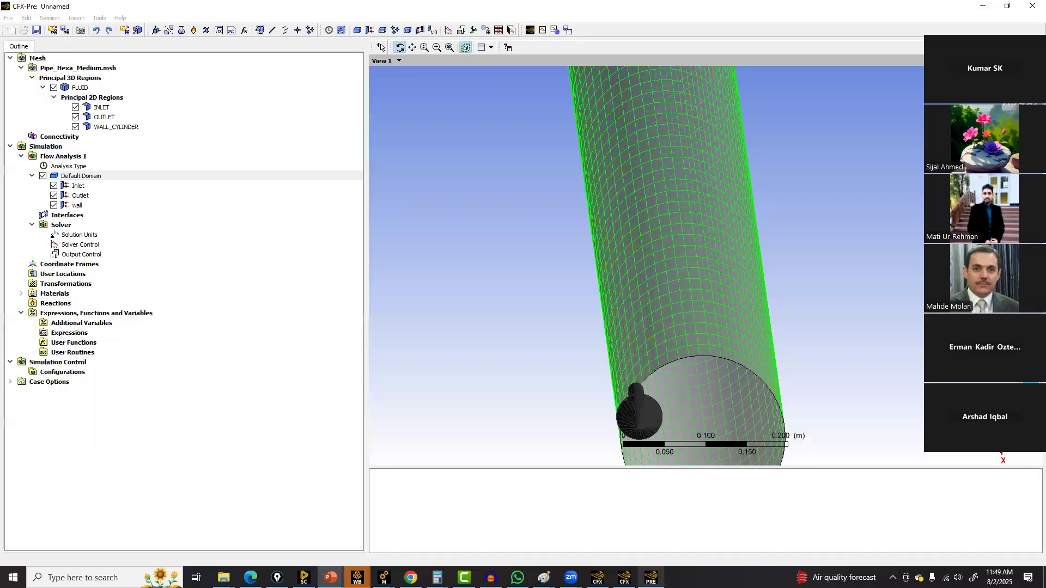
Open the Air Ideal Gas material and inspect its material properties without changing them
{"action": "left_click_drag", "start_coordinate": [530, 297], "coordinate": [536, 298]}
{"action": "left_click", "coordinate": [57, 294]}
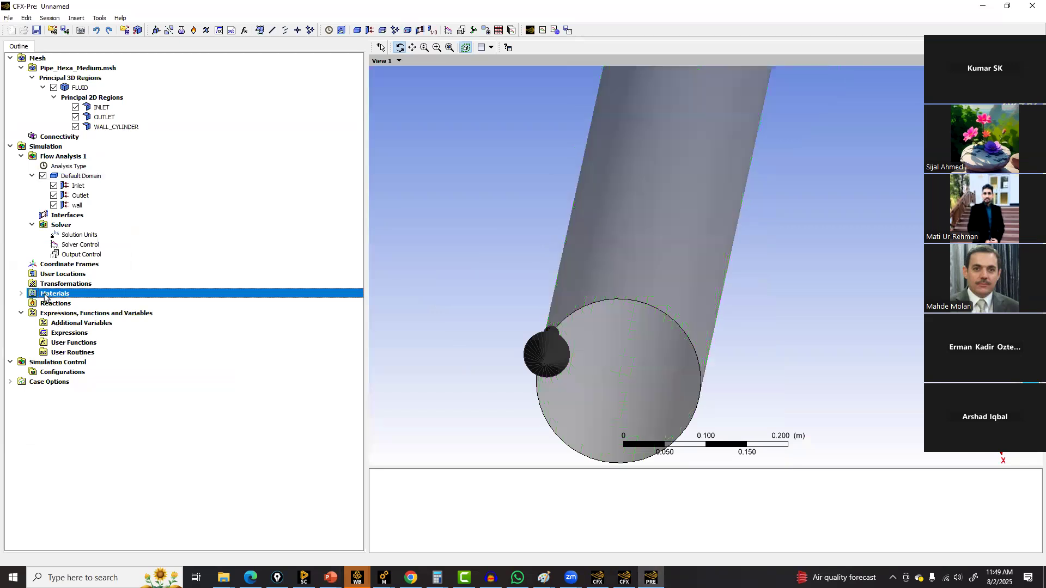
{"action": "left_click", "coordinate": [20, 293]}
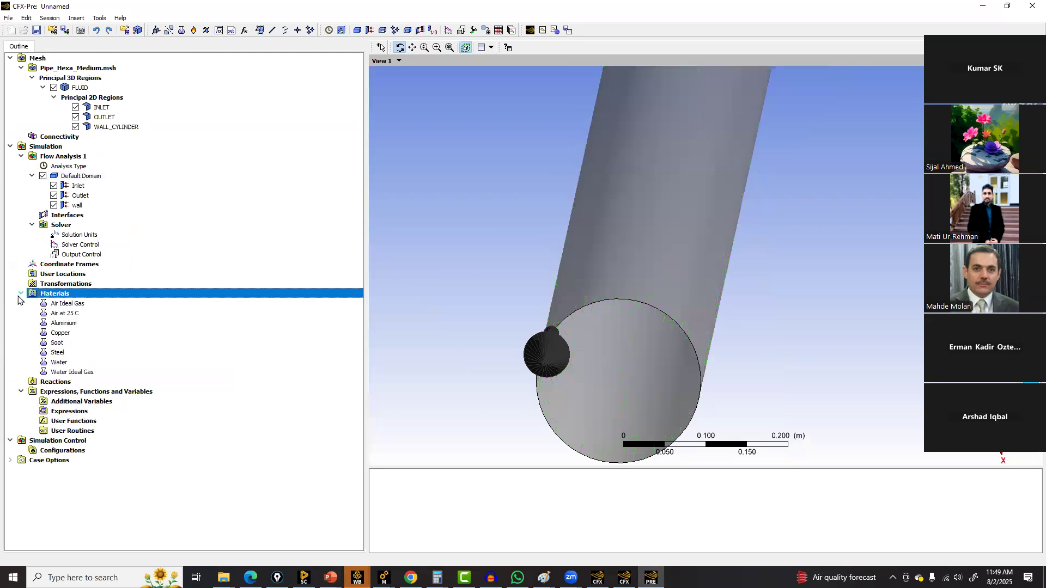
{"action": "left_click", "coordinate": [63, 374]}
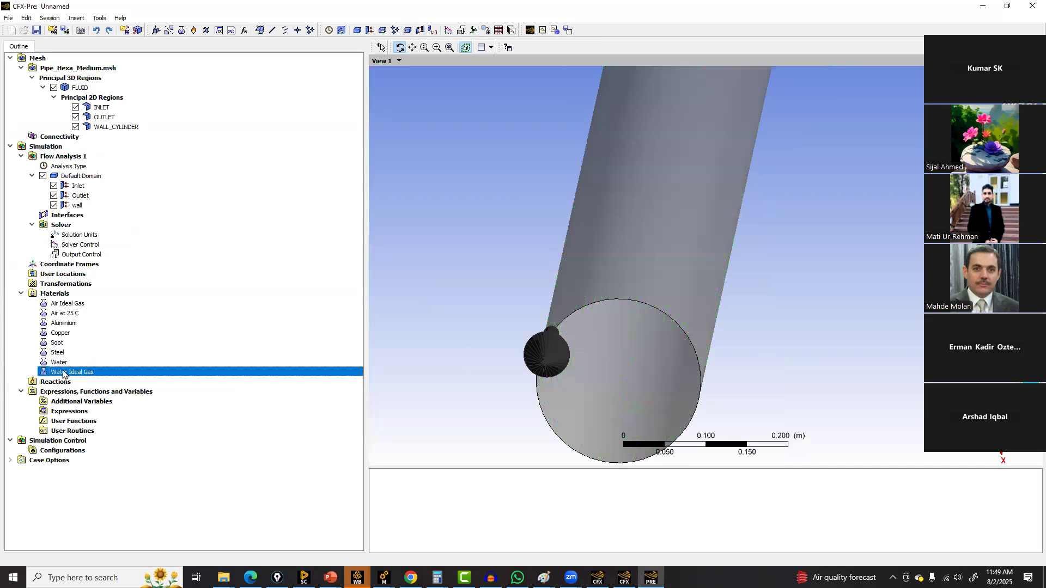
{"action": "left_click", "coordinate": [60, 315]}
{"action": "double_click", "coordinate": [77, 303]}
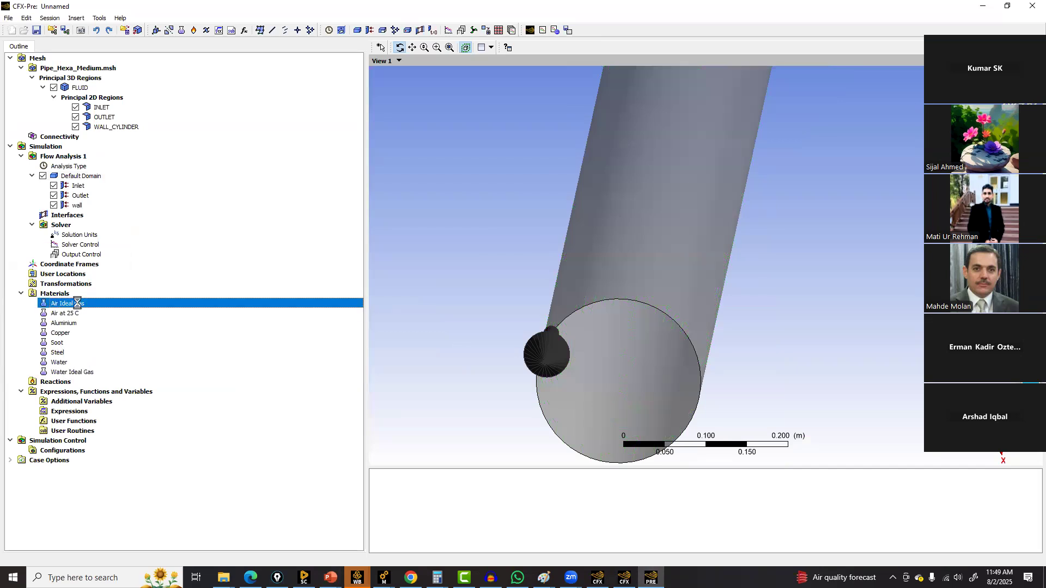
{"action": "left_click", "coordinate": [77, 70]}
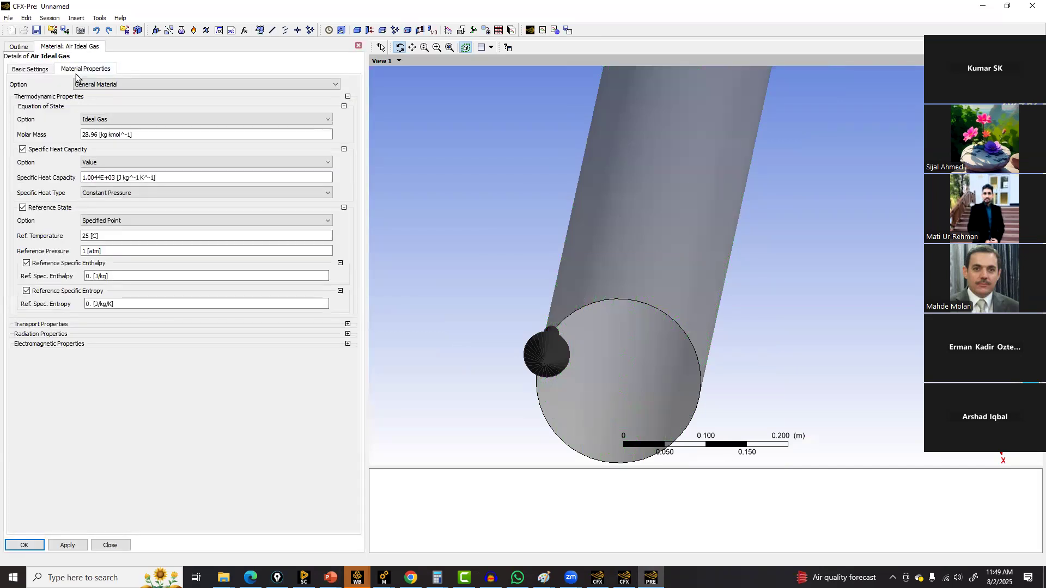
{"action": "left_click", "coordinate": [115, 545]}
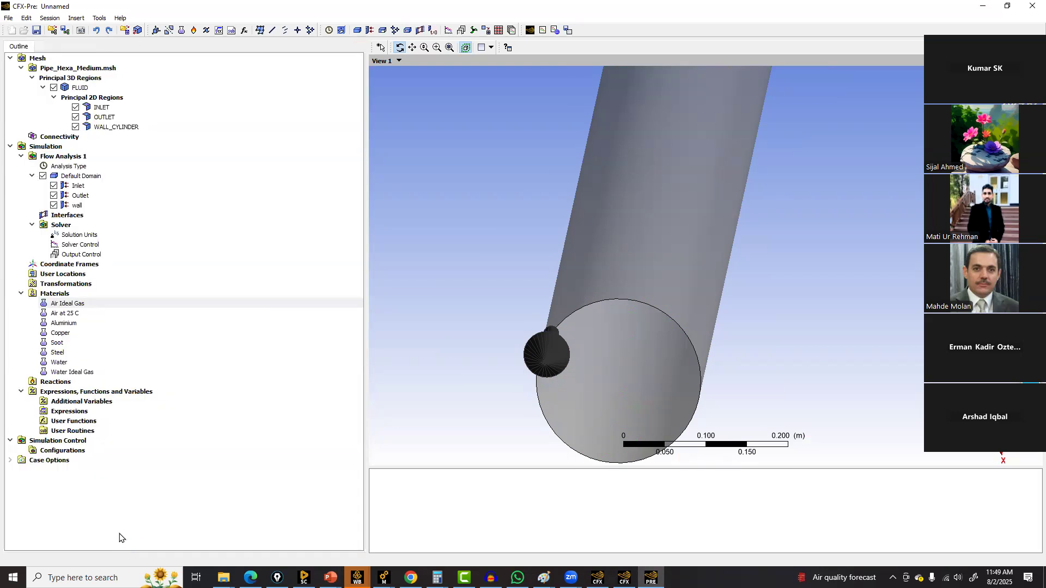
Insert a new material named mymaterial
{"action": "right_click", "coordinate": [61, 295]}
{"action": "mouse_move", "coordinate": [87, 301]}
{"action": "left_click", "coordinate": [181, 304]}
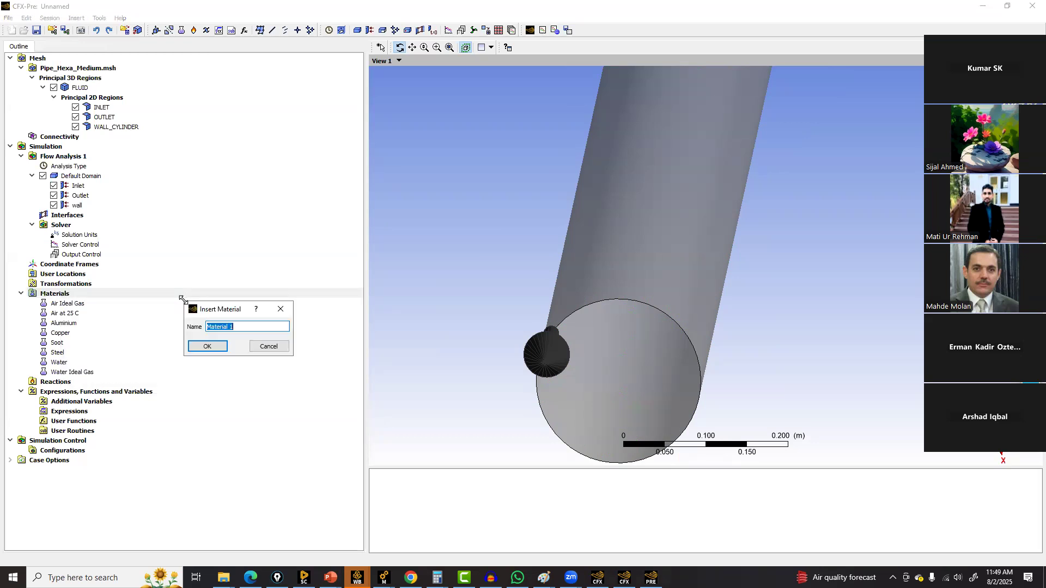
{"action": "type", "text": "m"}
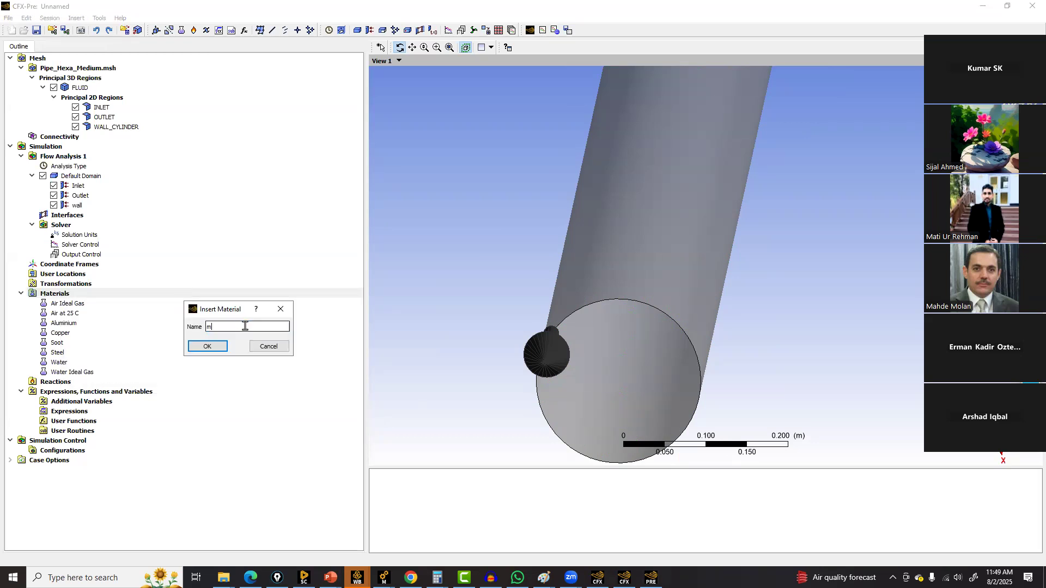
{"action": "type", "text": "ymaterial"}
{"action": "key", "text": "Return"}
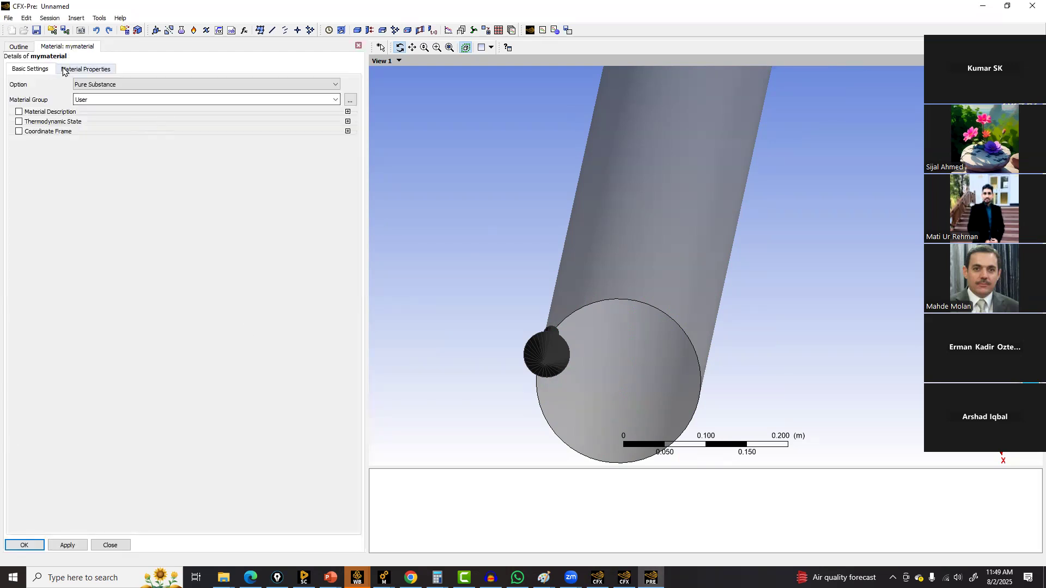
Set mymaterial's density to 1 kg m^-3 in its material properties
{"action": "left_click", "coordinate": [85, 69]}
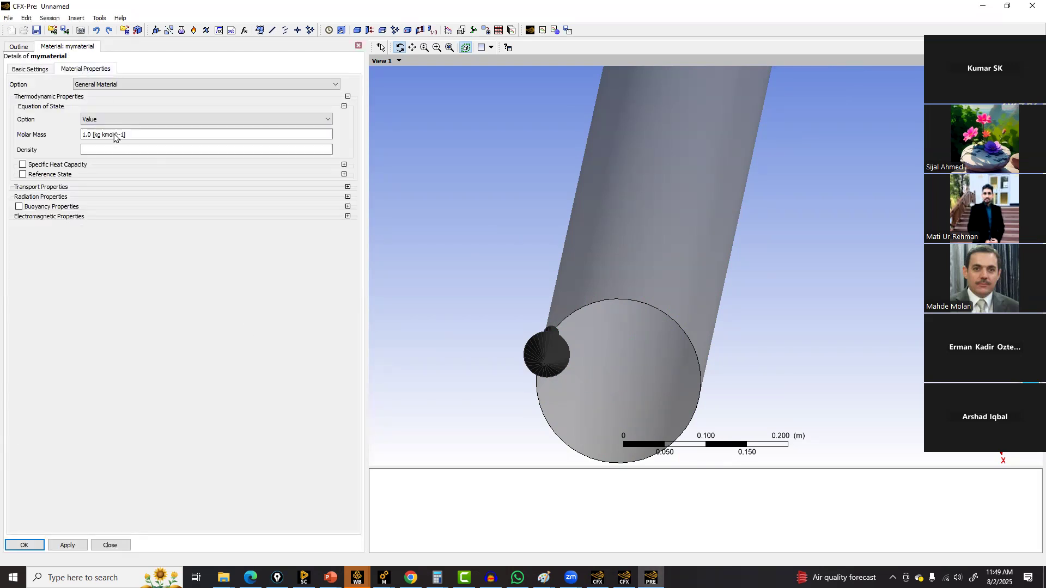
{"action": "left_click", "coordinate": [119, 149]}
{"action": "type", "text": "1"}
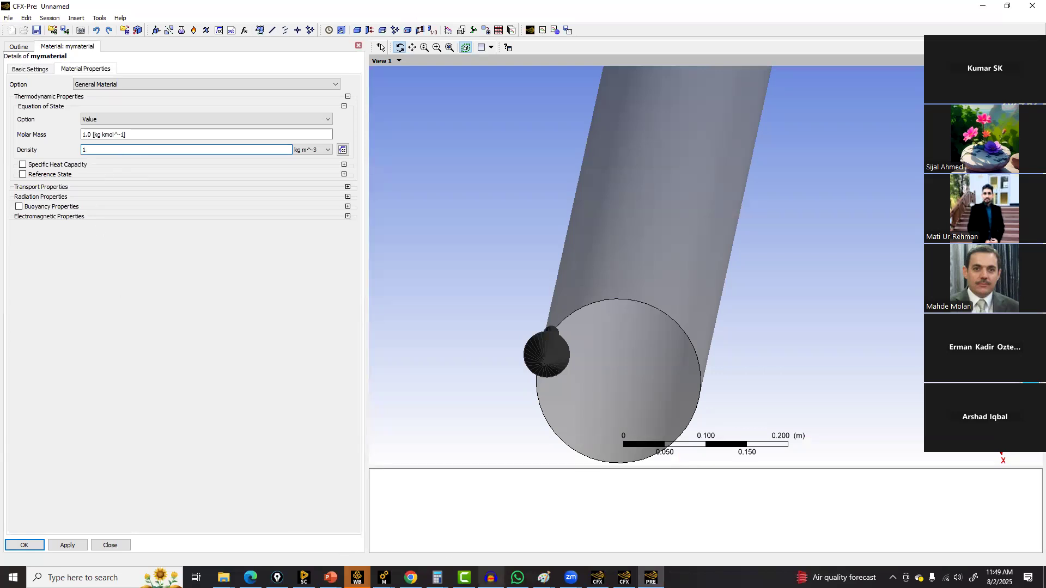
Check the problem statement slide again and enable the Reference State for mymaterial
{"action": "mouse_move", "coordinate": [330, 577]}
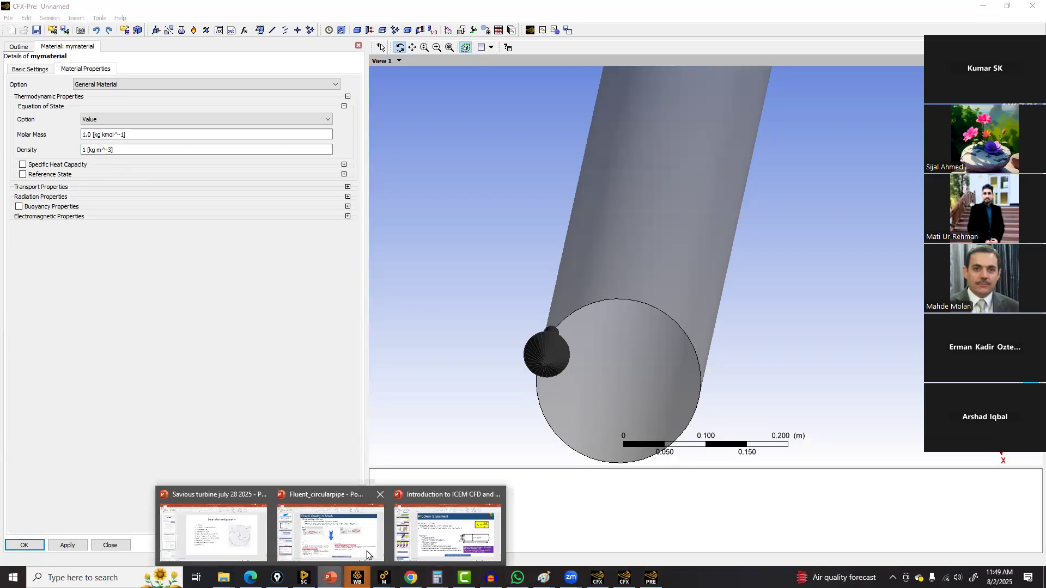
{"action": "left_click", "coordinate": [416, 539]}
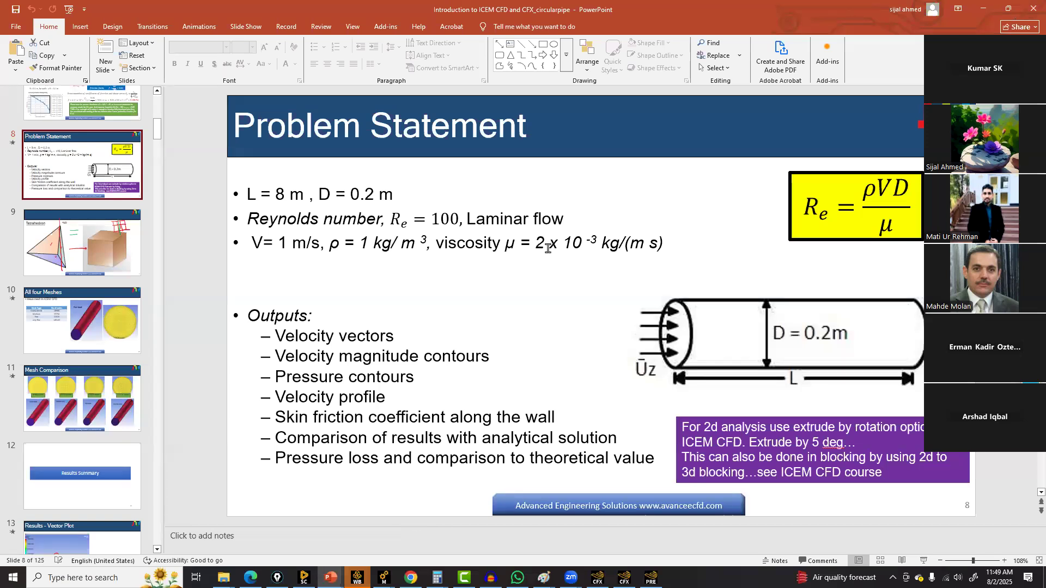
{"action": "key", "text": "alt+Tab"}
{"action": "left_click", "coordinate": [36, 165]}
{"action": "left_click", "coordinate": [35, 165]}
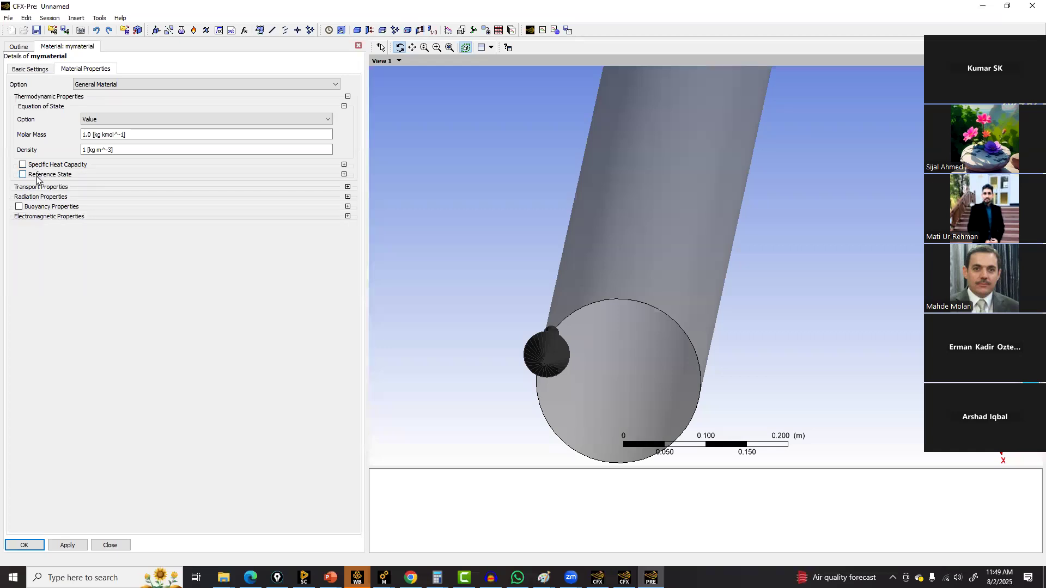
{"action": "left_click", "coordinate": [36, 175]}
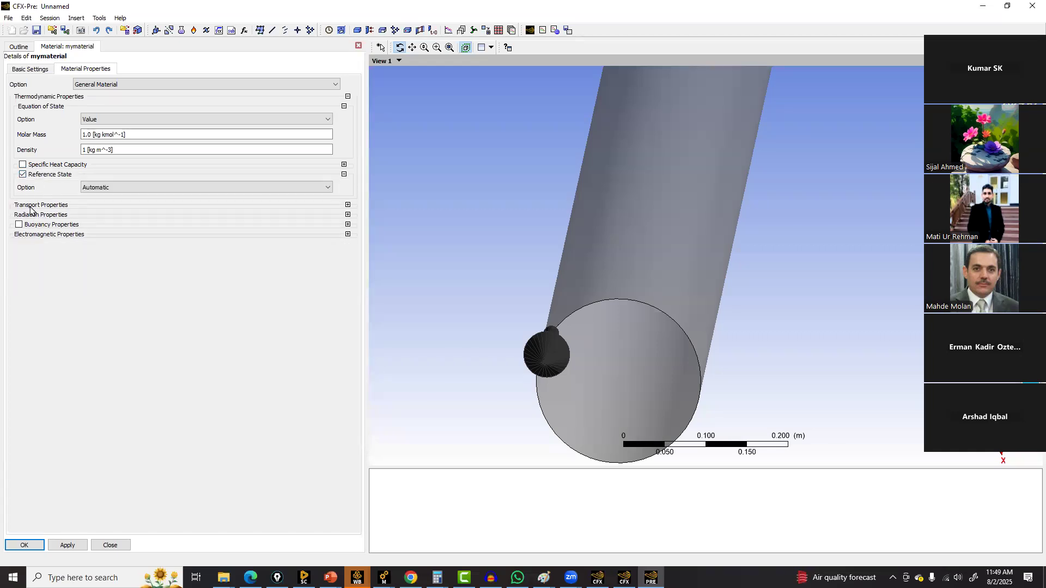
Enable mymaterial's dynamic viscosity and set it to 0.002
{"action": "left_click", "coordinate": [348, 205]}
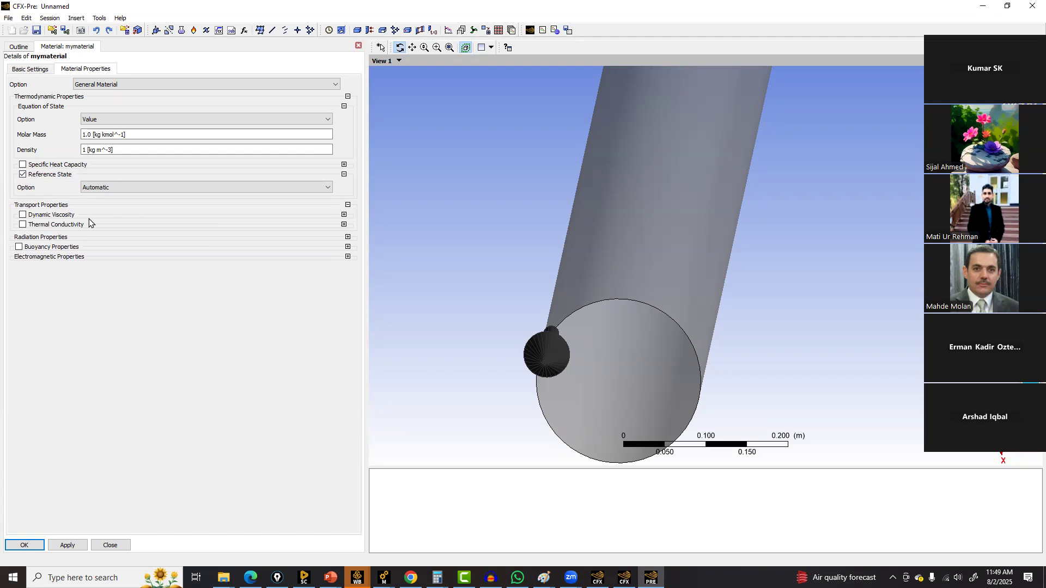
{"action": "left_click", "coordinate": [52, 216]}
{"action": "left_click", "coordinate": [108, 240]}
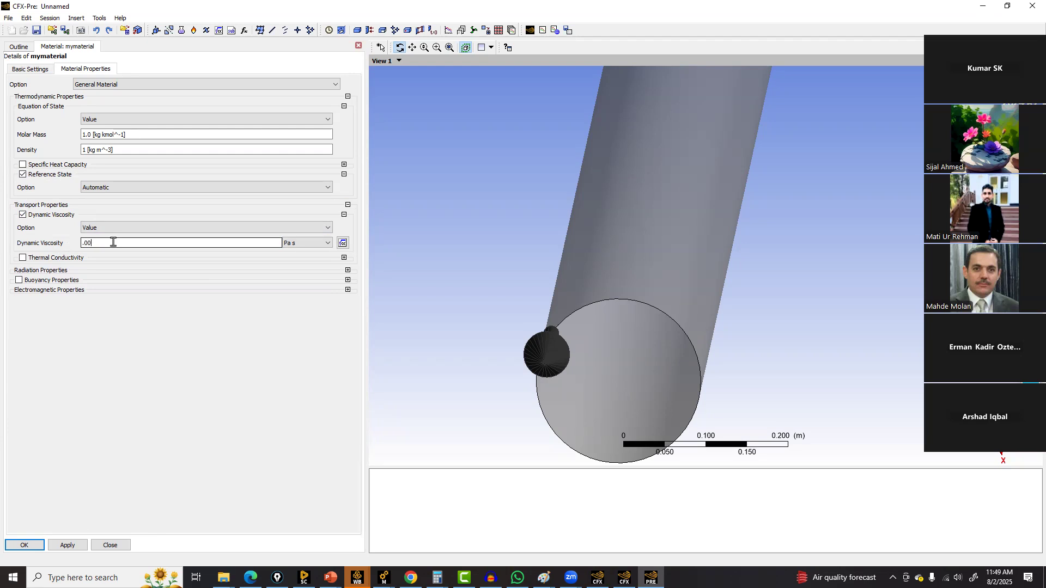
{"action": "type", "text": "0.002"}
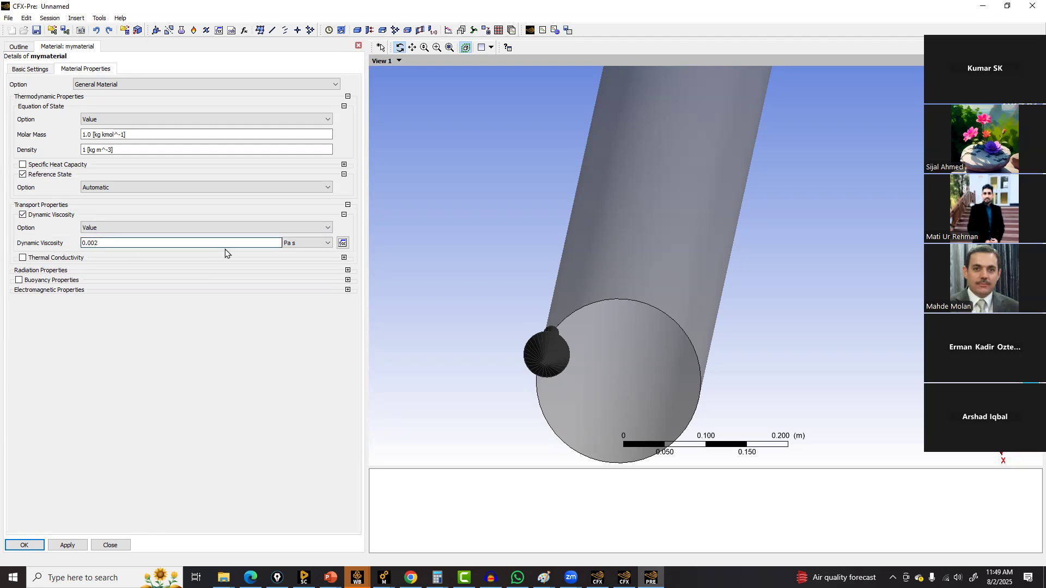
{"action": "left_click", "coordinate": [313, 243]}
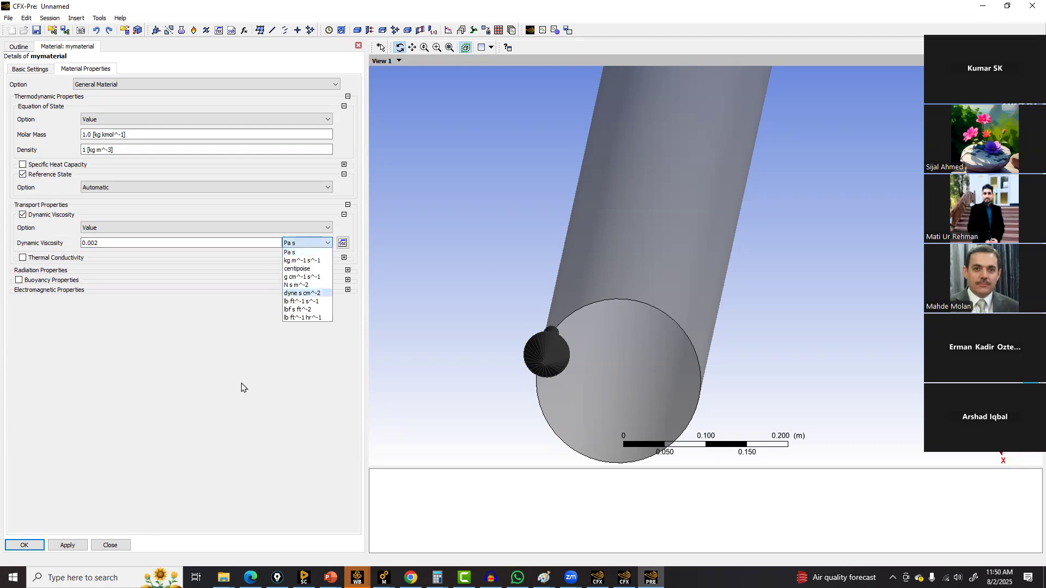
{"action": "left_click", "coordinate": [302, 293]}
Review the viscosity units on the problem statement slide
{"action": "mouse_move", "coordinate": [331, 577]}
{"action": "left_click", "coordinate": [443, 523]}
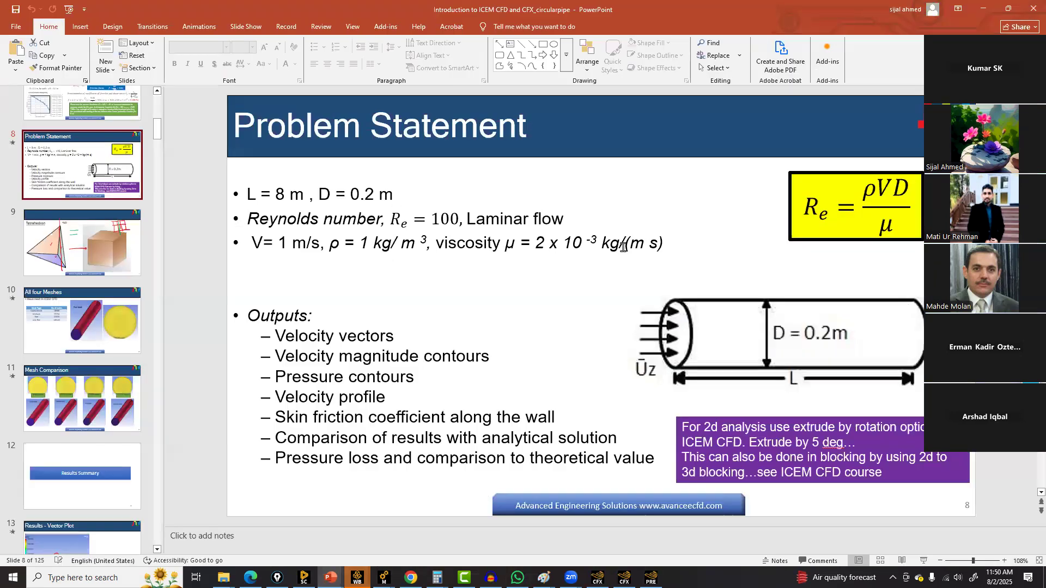
{"action": "left_click", "coordinate": [984, 6]}
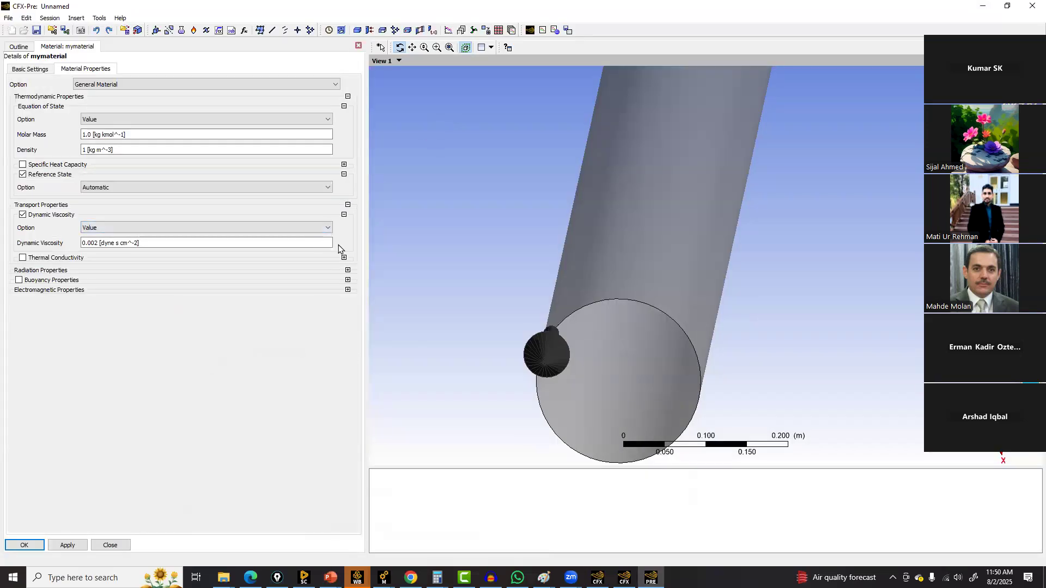
Set the dynamic viscosity unit to Pa s and confirm the new material
{"action": "left_click", "coordinate": [325, 243]}
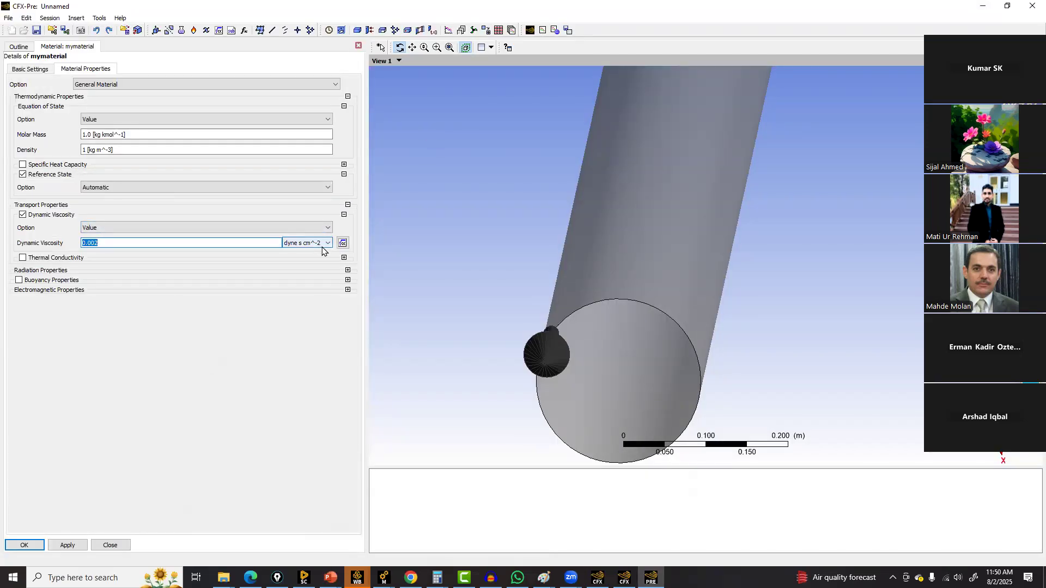
{"action": "left_click", "coordinate": [322, 245]}
{"action": "left_click", "coordinate": [309, 253]}
{"action": "left_click", "coordinate": [310, 243]}
{"action": "left_click", "coordinate": [306, 261]}
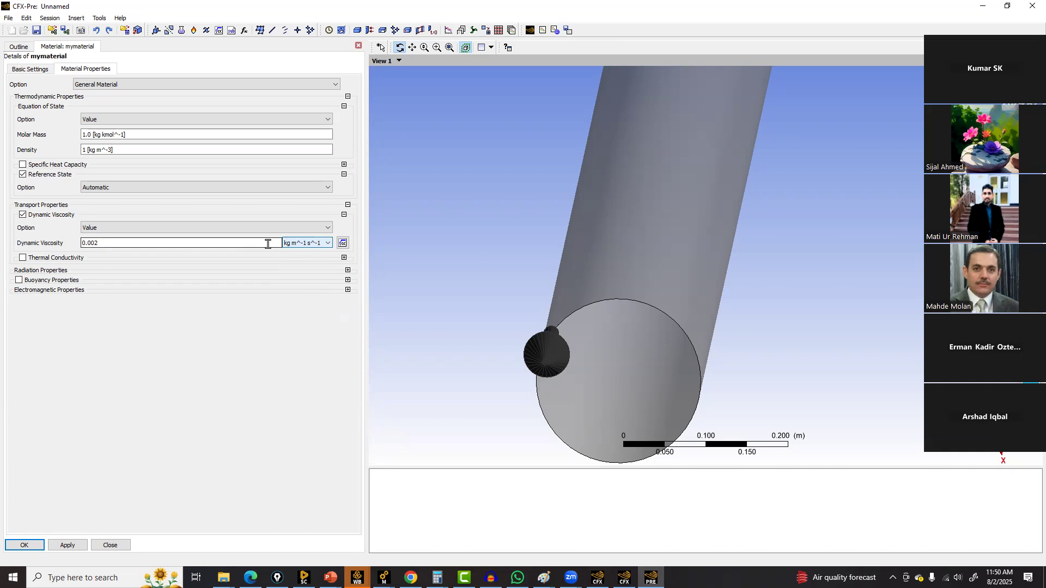
{"action": "left_click", "coordinate": [327, 252]}
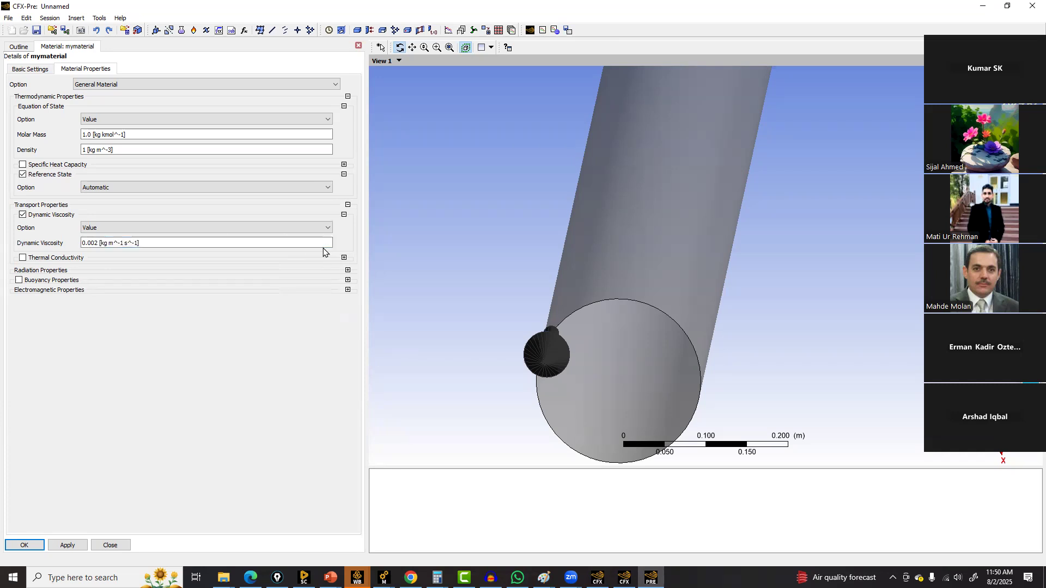
{"action": "left_click", "coordinate": [323, 243]}
{"action": "left_click", "coordinate": [328, 243]}
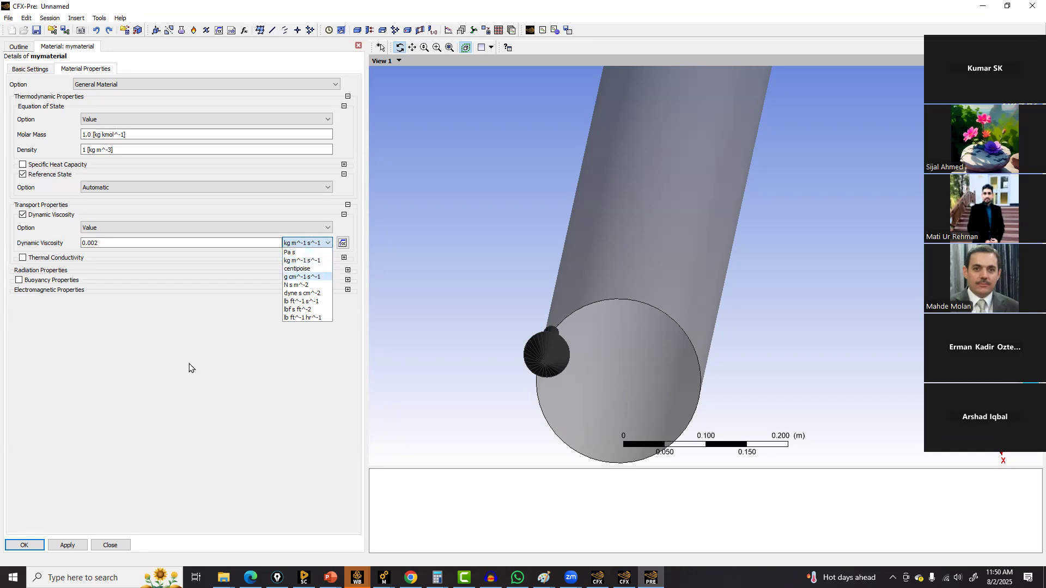
{"action": "key", "text": "Return"}
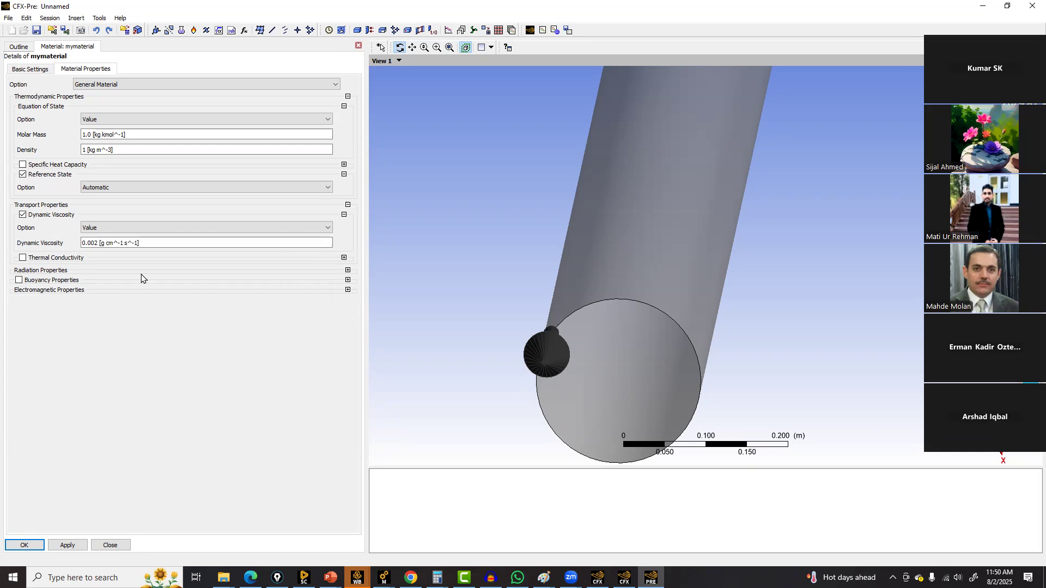
{"action": "left_click", "coordinate": [327, 243]}
{"action": "left_click", "coordinate": [327, 244]}
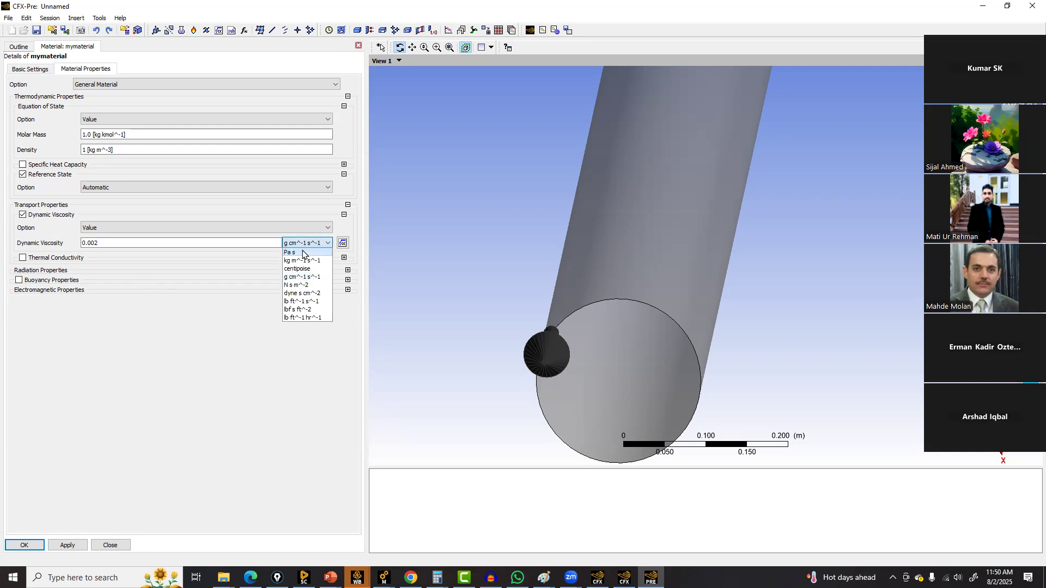
{"action": "left_click", "coordinate": [328, 252]}
{"action": "left_click", "coordinate": [42, 544]}
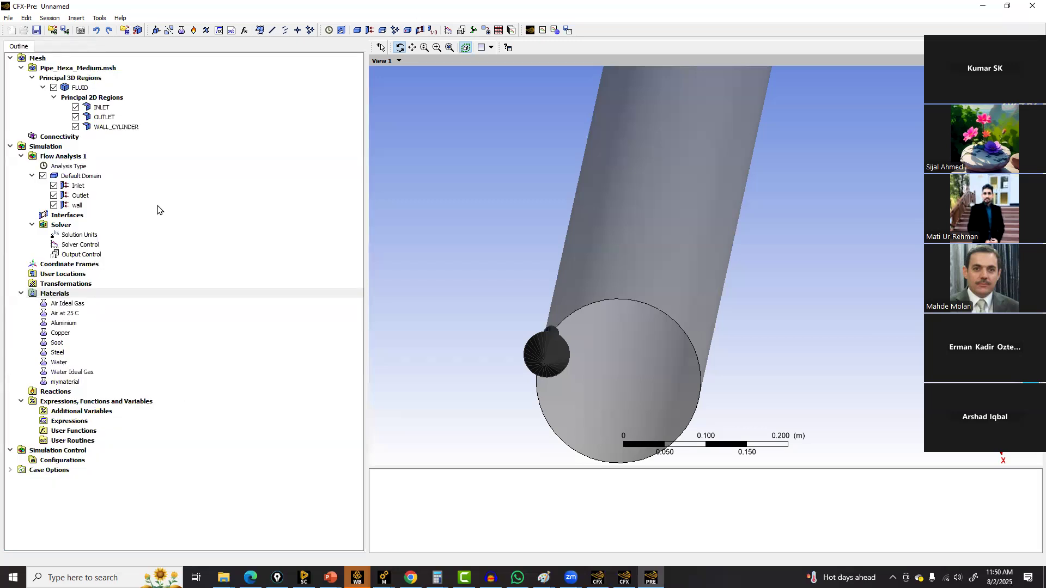
Assign mymaterial as the material of Fluid 1 in the default domain and apply
{"action": "double_click", "coordinate": [84, 176]}
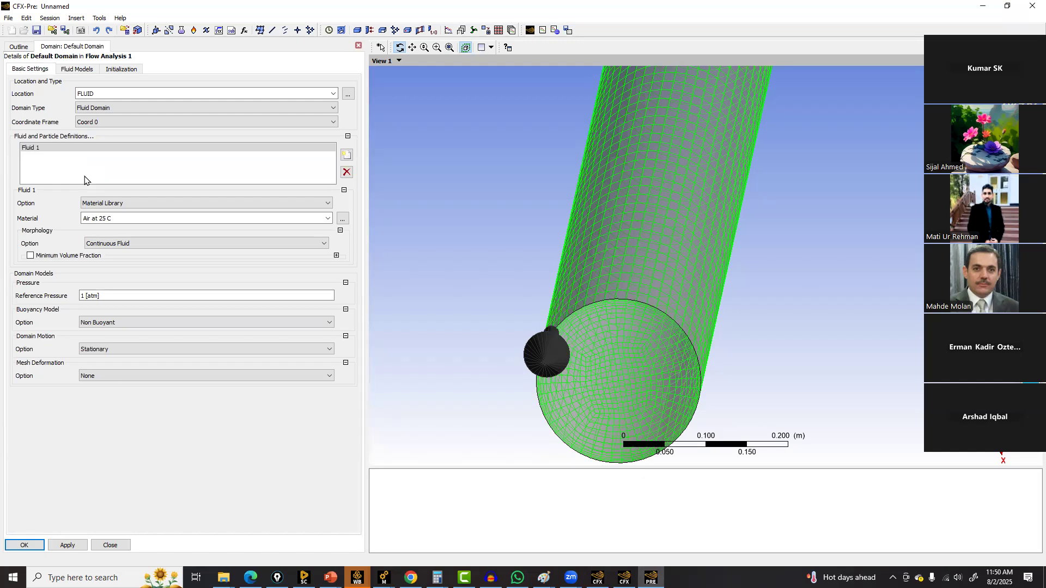
{"action": "left_click", "coordinate": [54, 147]}
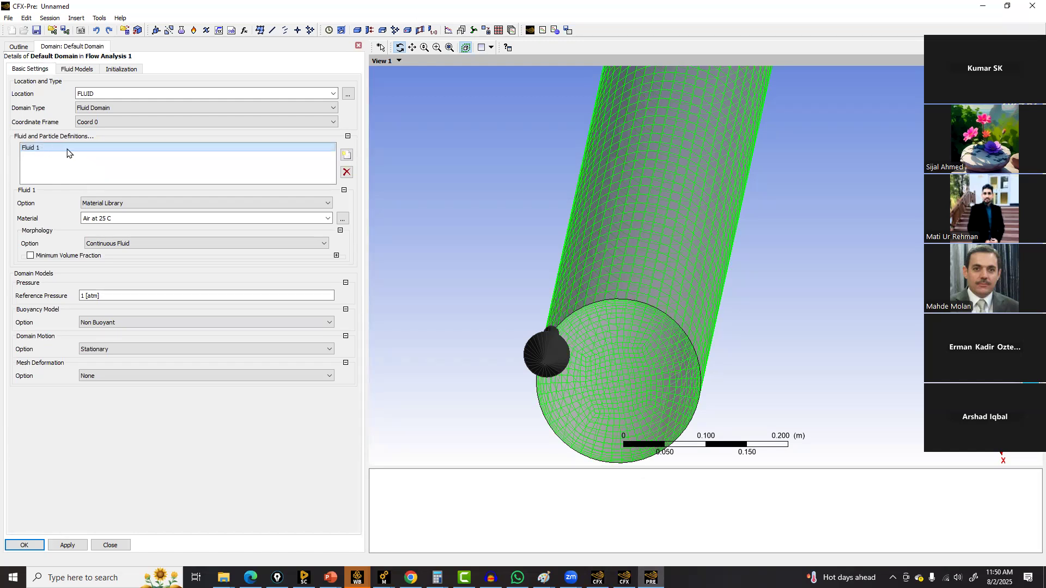
{"action": "left_click", "coordinate": [328, 218]}
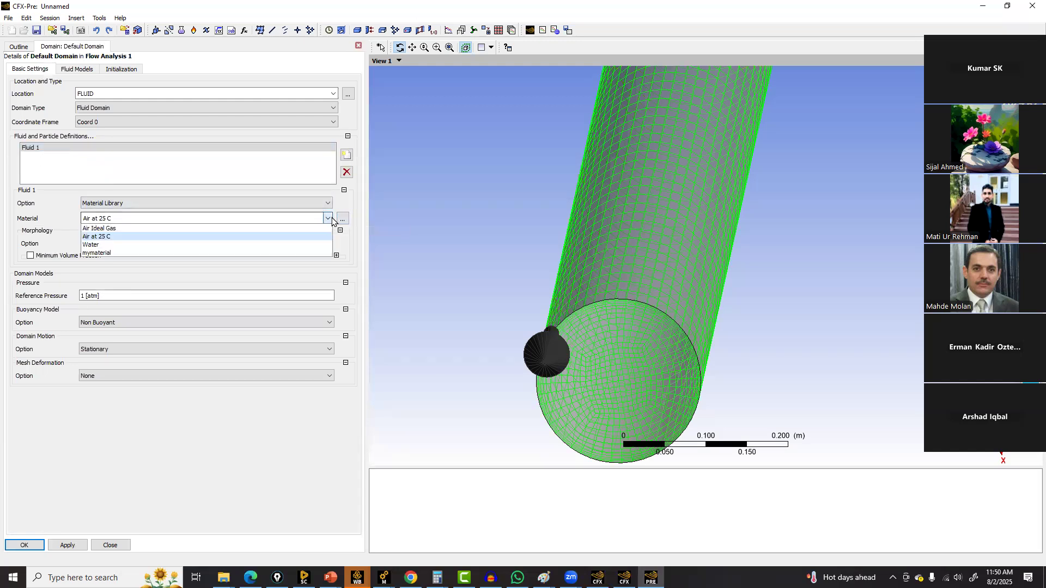
{"action": "left_click", "coordinate": [101, 253]}
{"action": "left_click", "coordinate": [68, 545]}
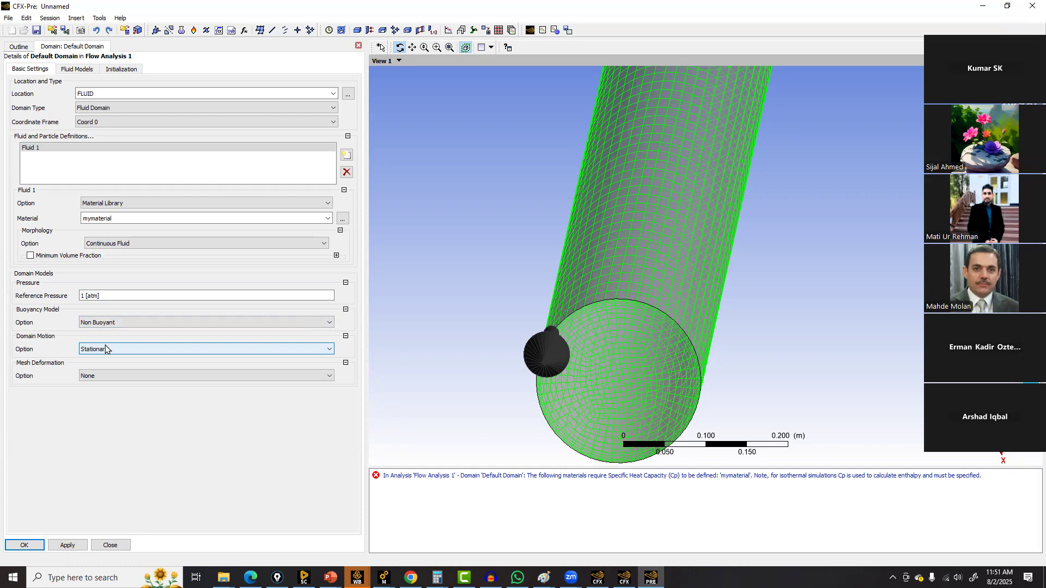
Set the domain's turbulence model to None (Laminar) in the fluid models
{"action": "left_click", "coordinate": [97, 376]}
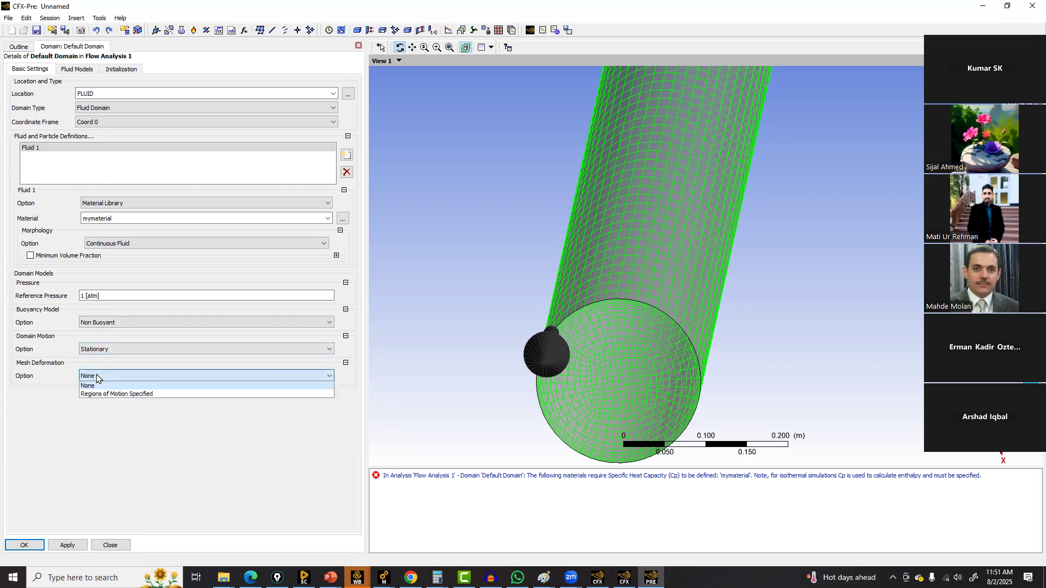
{"action": "left_click", "coordinate": [96, 375]}
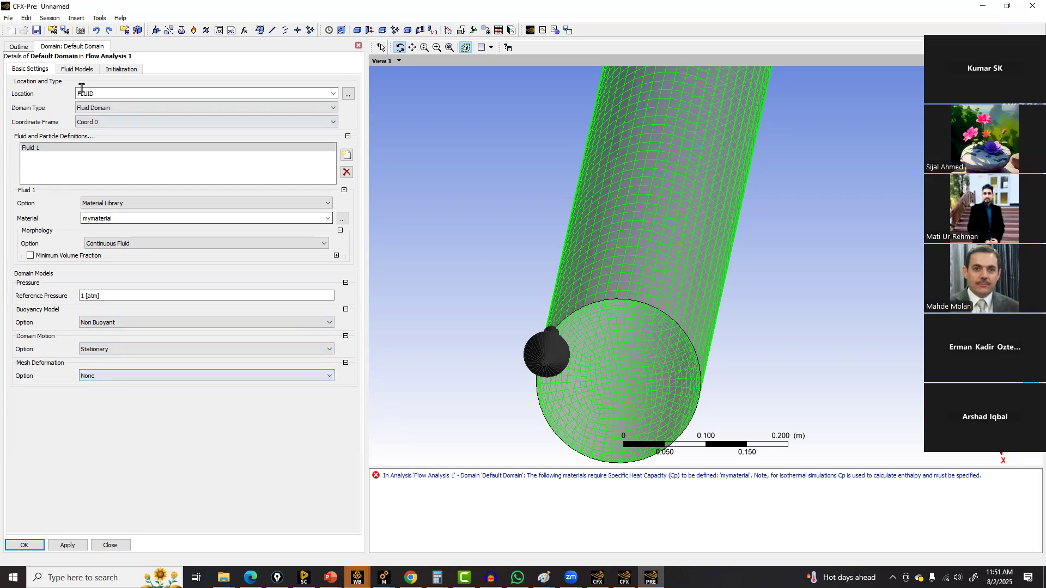
{"action": "left_click", "coordinate": [85, 70]}
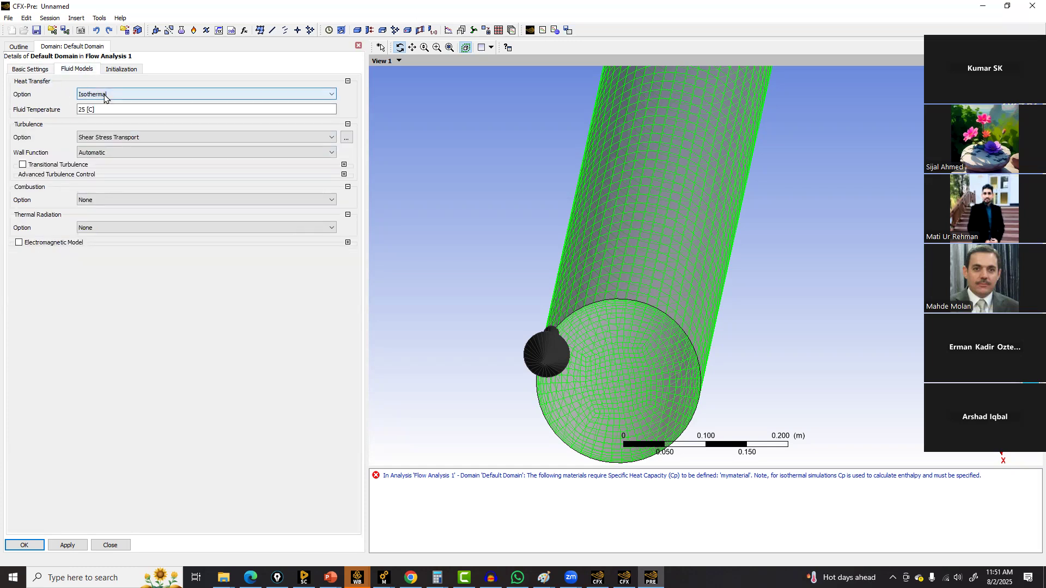
{"action": "left_click", "coordinate": [118, 138]}
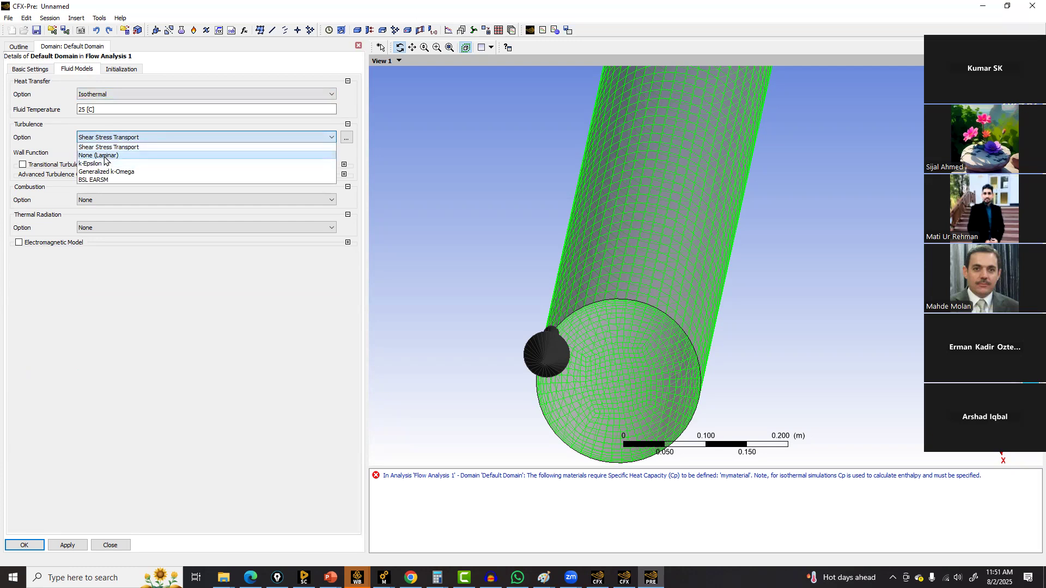
{"action": "left_click", "coordinate": [105, 156]}
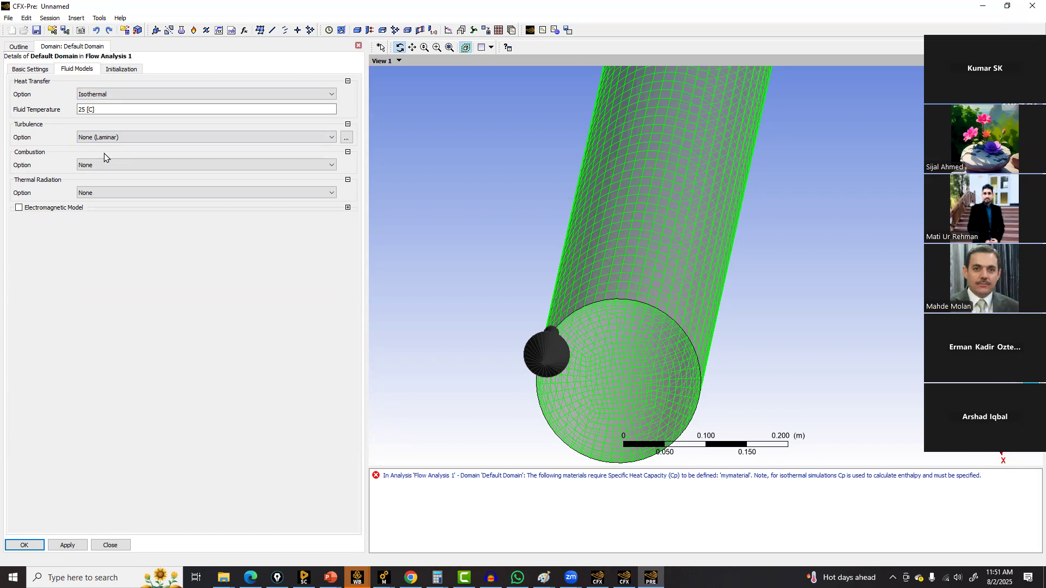
Set the domain's heat transfer option to None and confirm the domain settings
{"action": "left_click", "coordinate": [113, 96]}
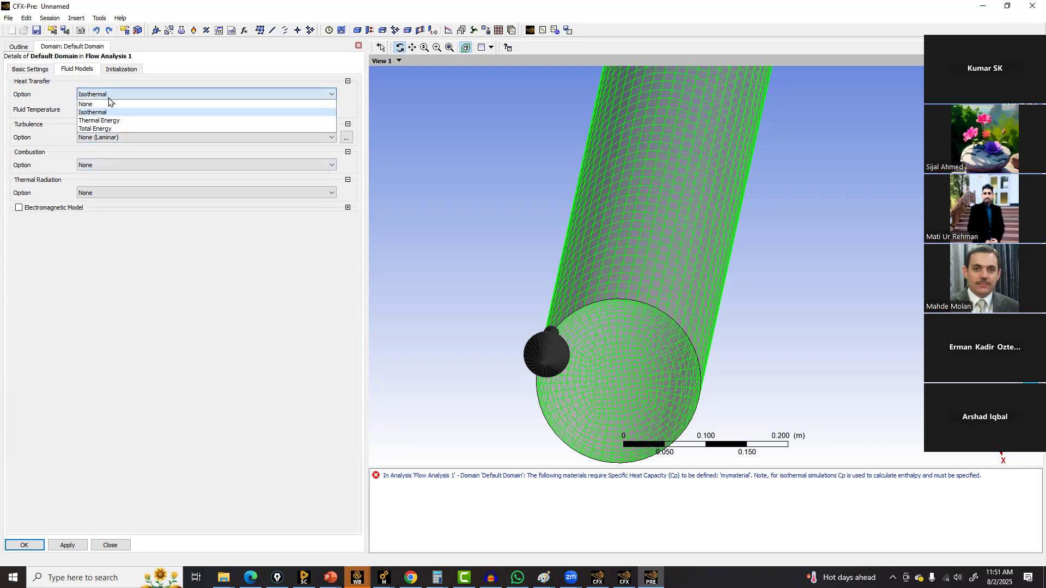
{"action": "left_click", "coordinate": [97, 104]}
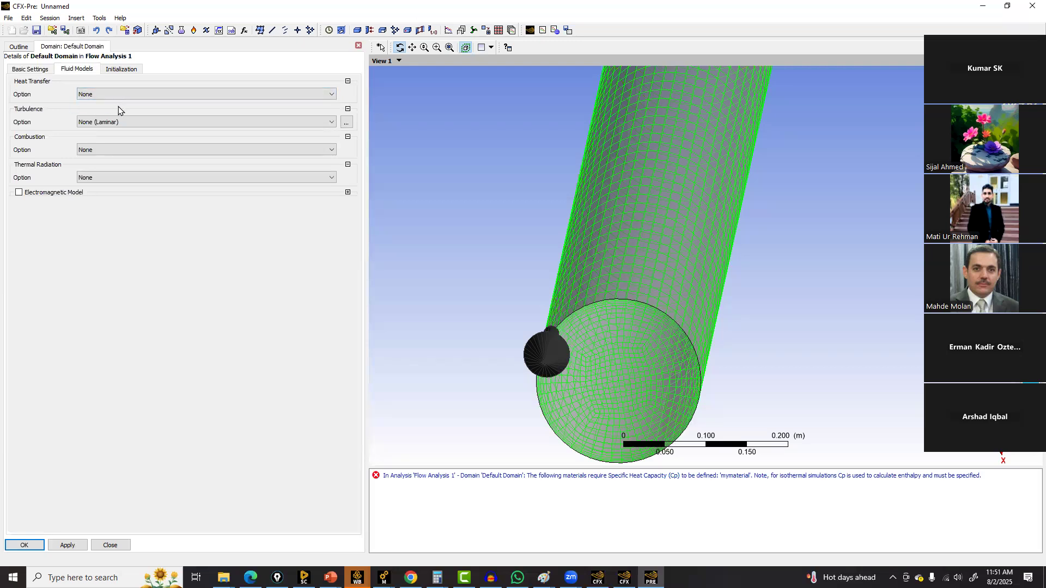
{"action": "left_click", "coordinate": [124, 70]}
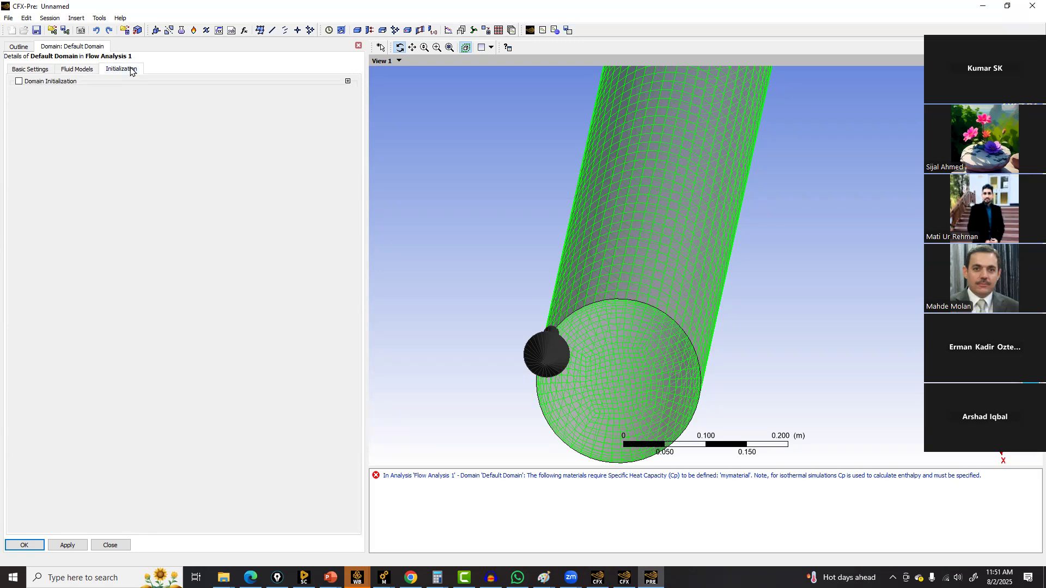
{"action": "left_click", "coordinate": [80, 69]}
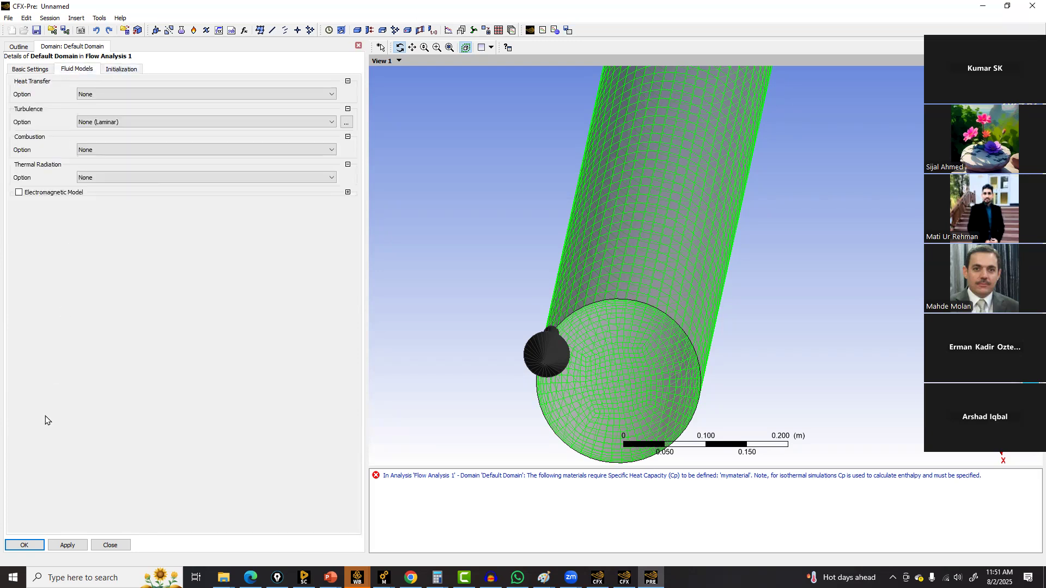
{"action": "left_click", "coordinate": [34, 546]}
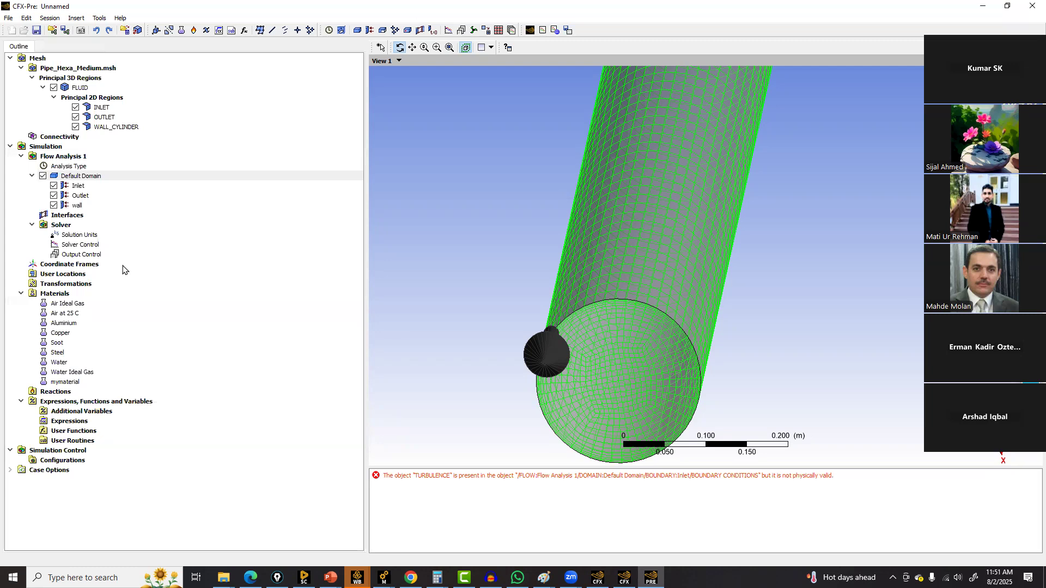
Set the solver control's residual target to 0.000001
{"action": "double_click", "coordinate": [74, 245]}
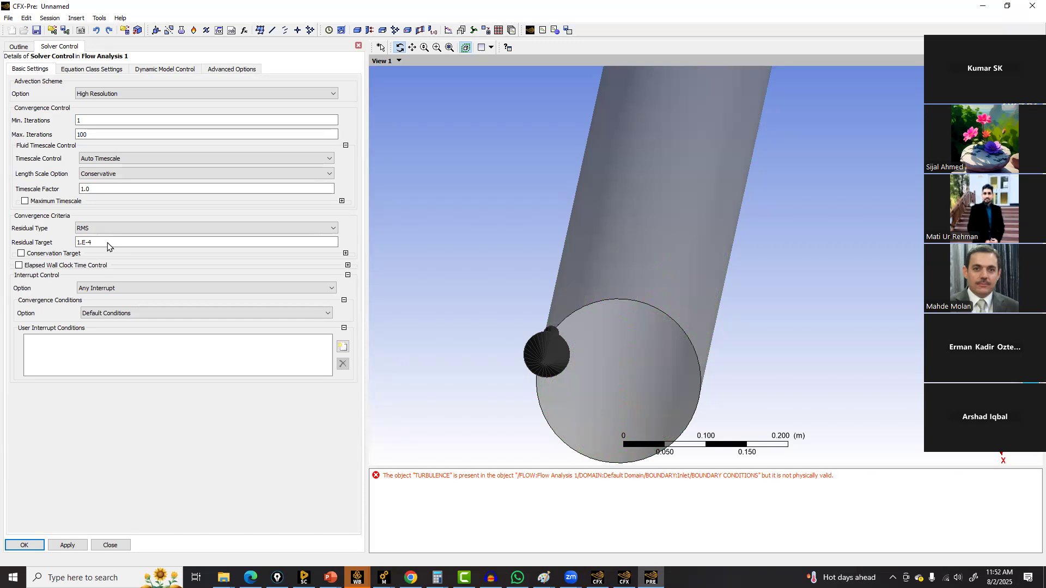
{"action": "triple_click", "coordinate": [107, 243]}
{"action": "type", "text": "0.0001"}
{"action": "key", "text": "Left"}
{"action": "type", "text": "00"}
Enable the conservation target with a value of 0.001 and apply the solver settings
{"action": "left_click", "coordinate": [38, 254]}
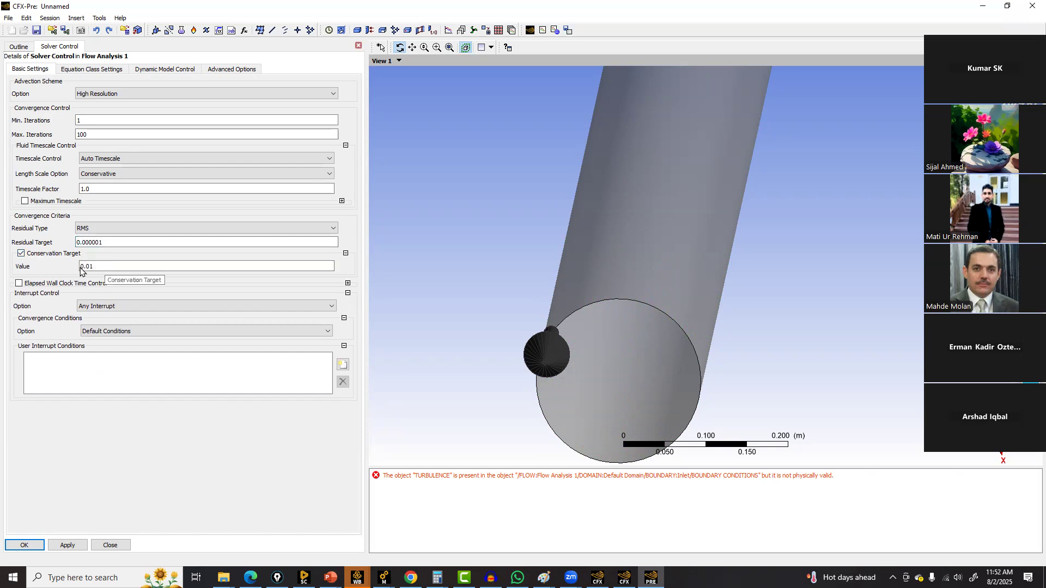
{"action": "left_click", "coordinate": [91, 267]}
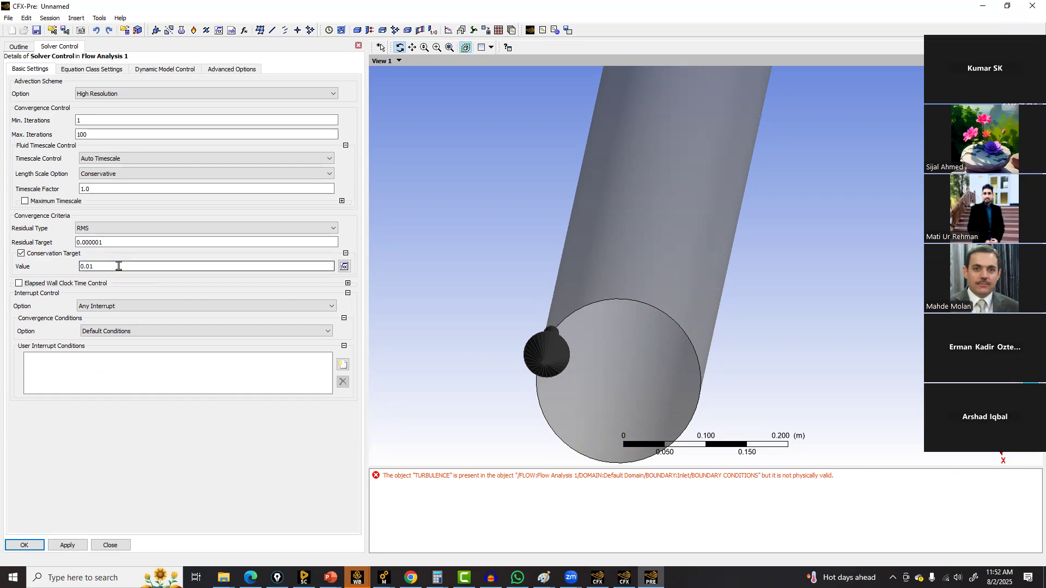
{"action": "type", "text": "0"}
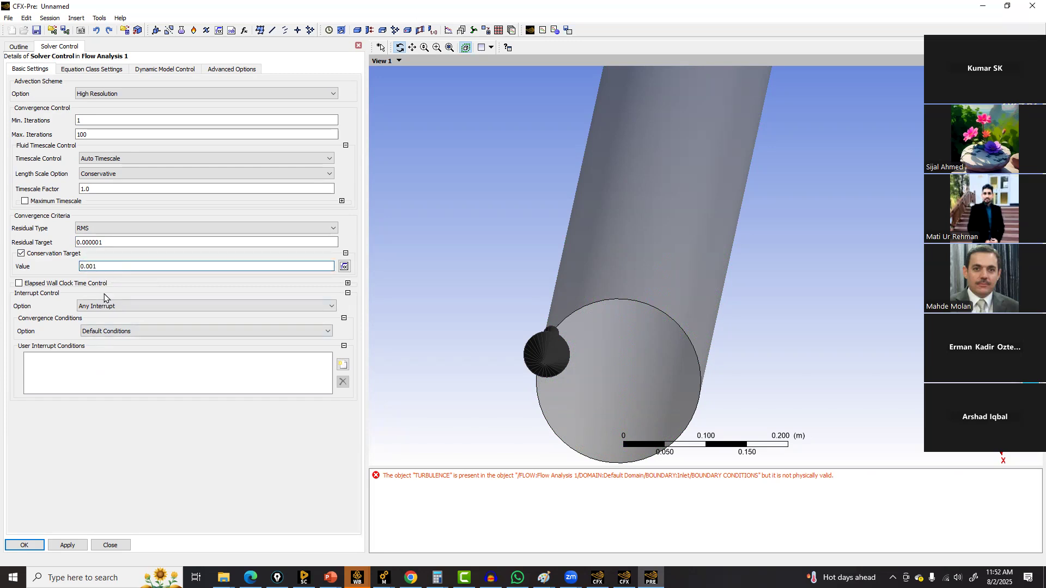
{"action": "left_click", "coordinate": [61, 546]}
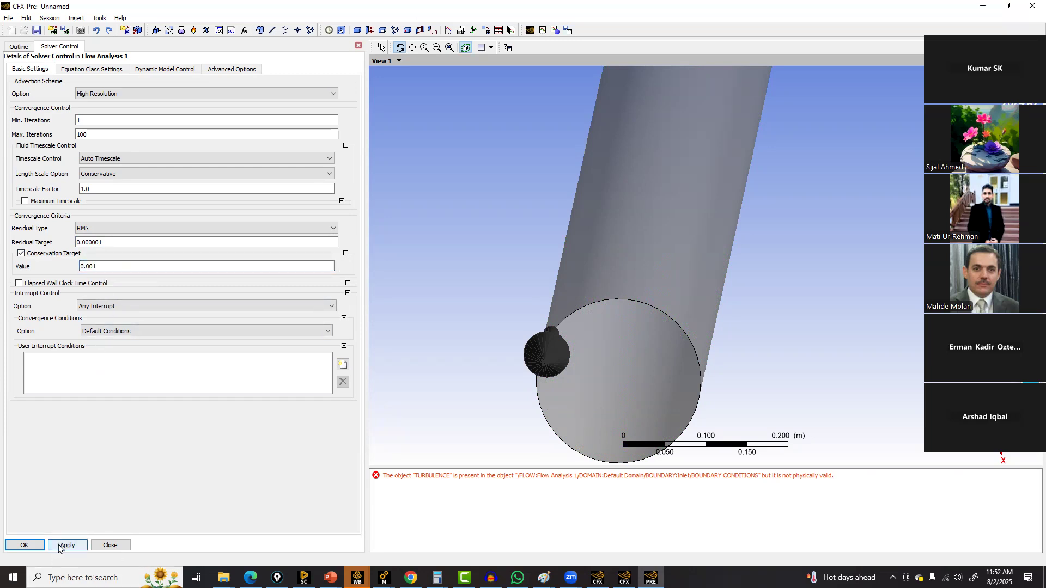
Set the maximum iterations to 200 and confirm the solver control
{"action": "left_click", "coordinate": [82, 135]}
{"action": "double_click", "coordinate": [93, 134]}
{"action": "type", "text": "2"}
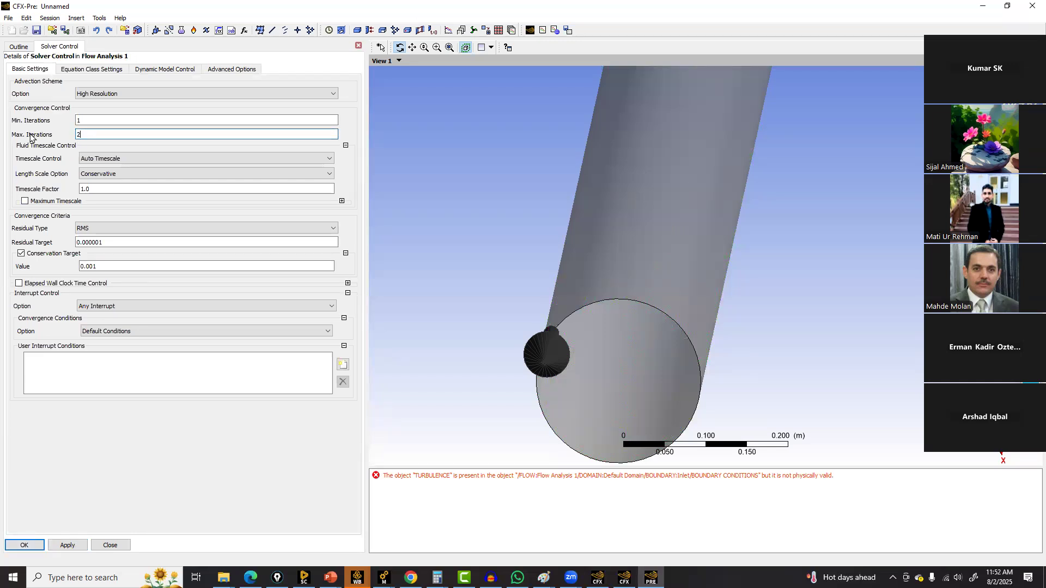
{"action": "left_click", "coordinate": [38, 550]}
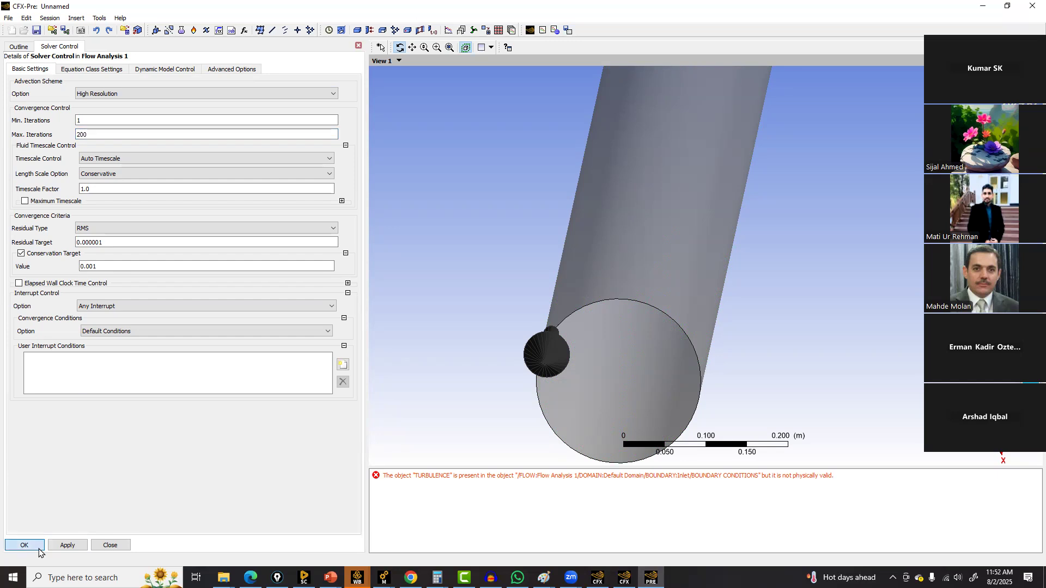
Enable monitor objects in Output Control and expand the balance monitoring, set to Full
{"action": "double_click", "coordinate": [84, 254]}
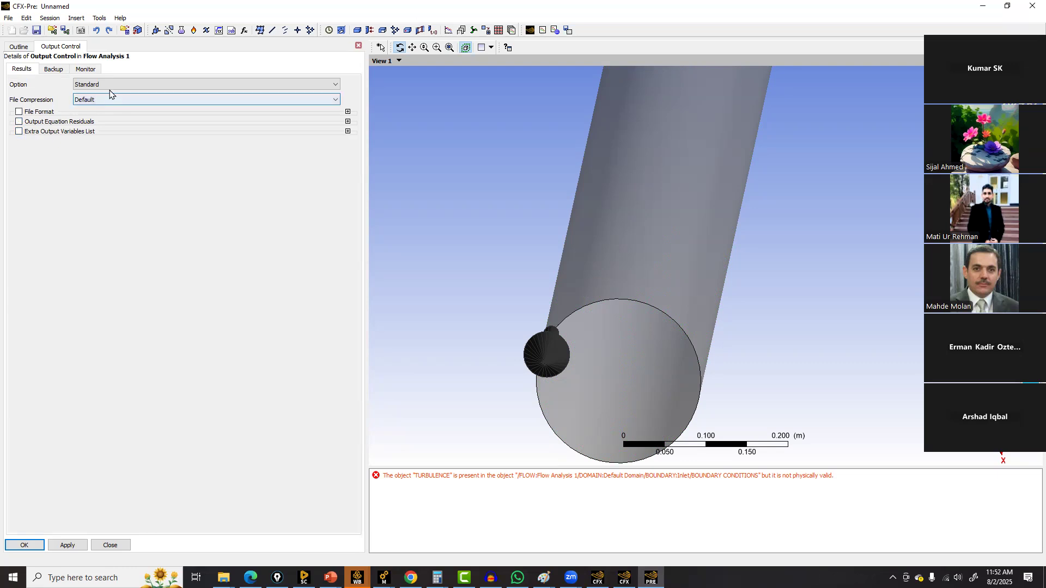
{"action": "left_click", "coordinate": [54, 69]}
{"action": "left_click", "coordinate": [85, 69]}
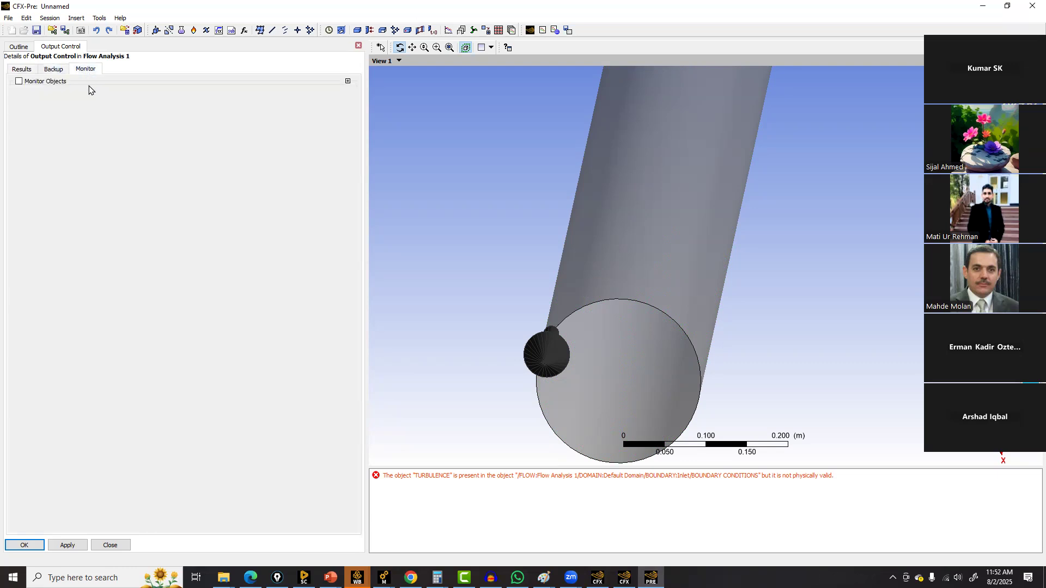
{"action": "left_click", "coordinate": [36, 82]}
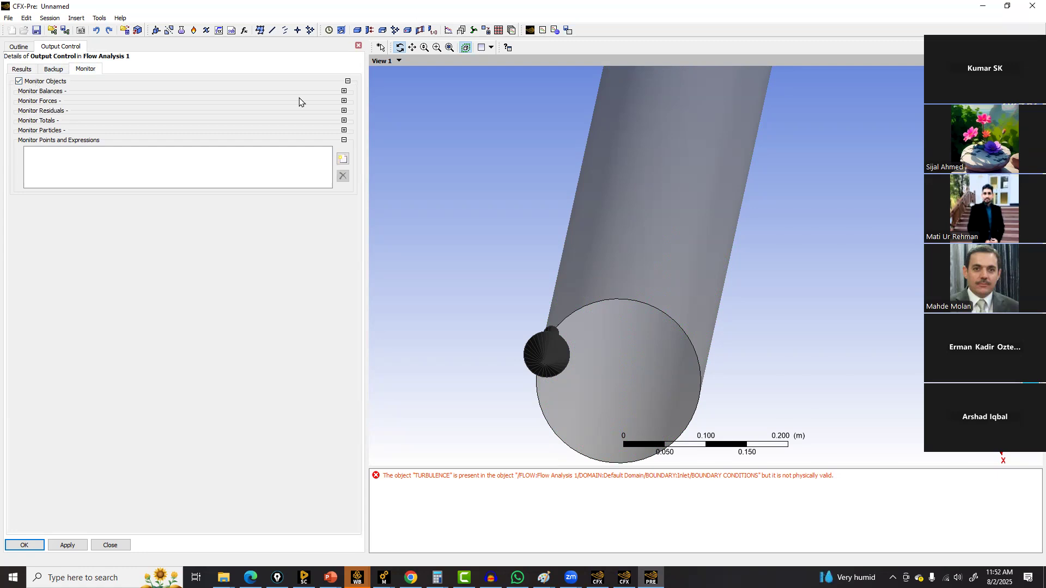
{"action": "left_click", "coordinate": [344, 91]}
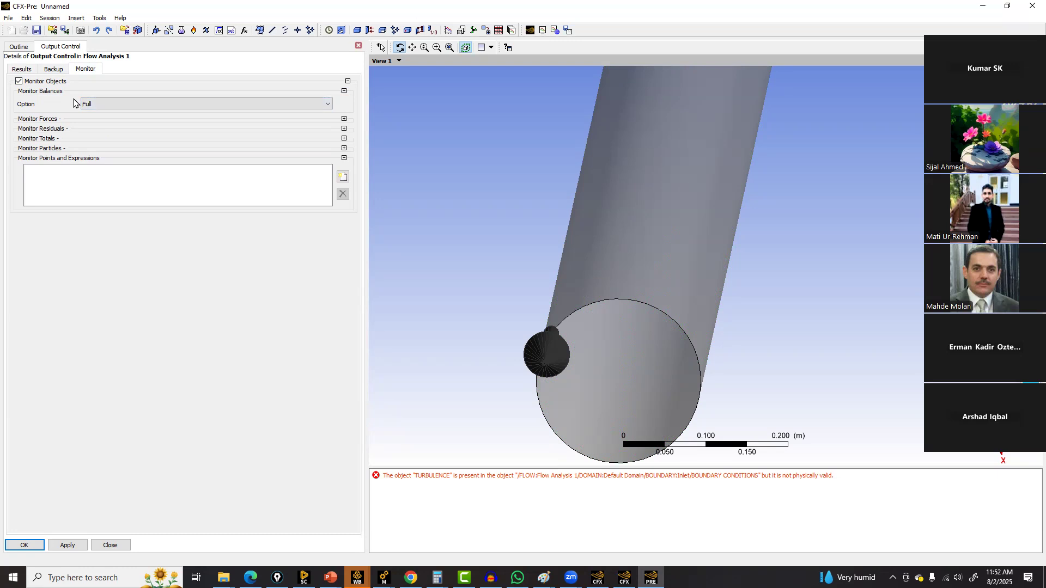
Insert a monitor point with the default name Monitor Point 1
{"action": "left_click", "coordinate": [342, 178]}
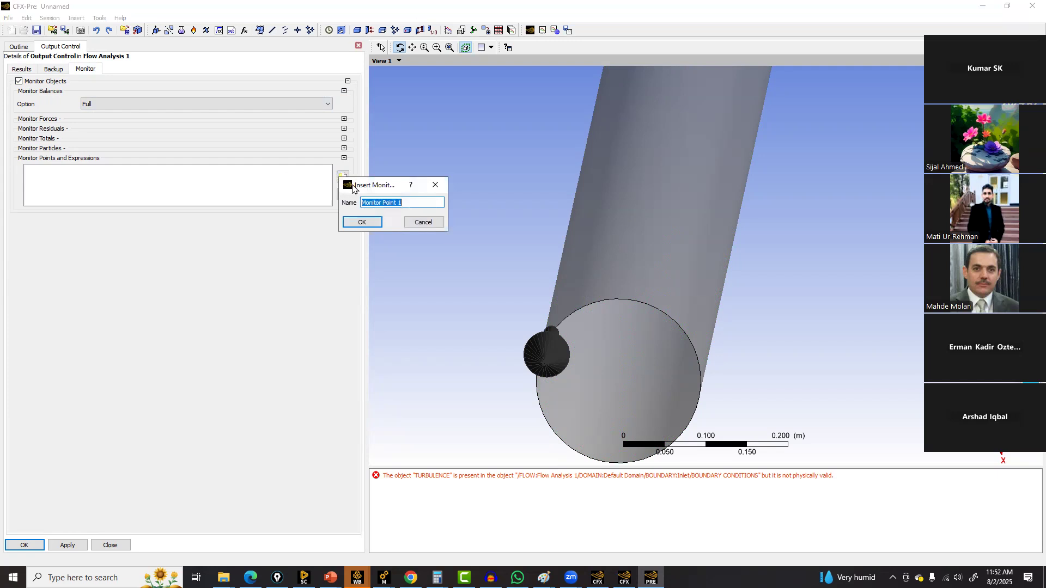
{"action": "left_click", "coordinate": [368, 221]}
{"action": "left_click", "coordinate": [171, 225]}
{"action": "left_click", "coordinate": [174, 232]}
Browse the monitor point's output variables list, then delete the monitor point
{"action": "left_click", "coordinate": [309, 239]}
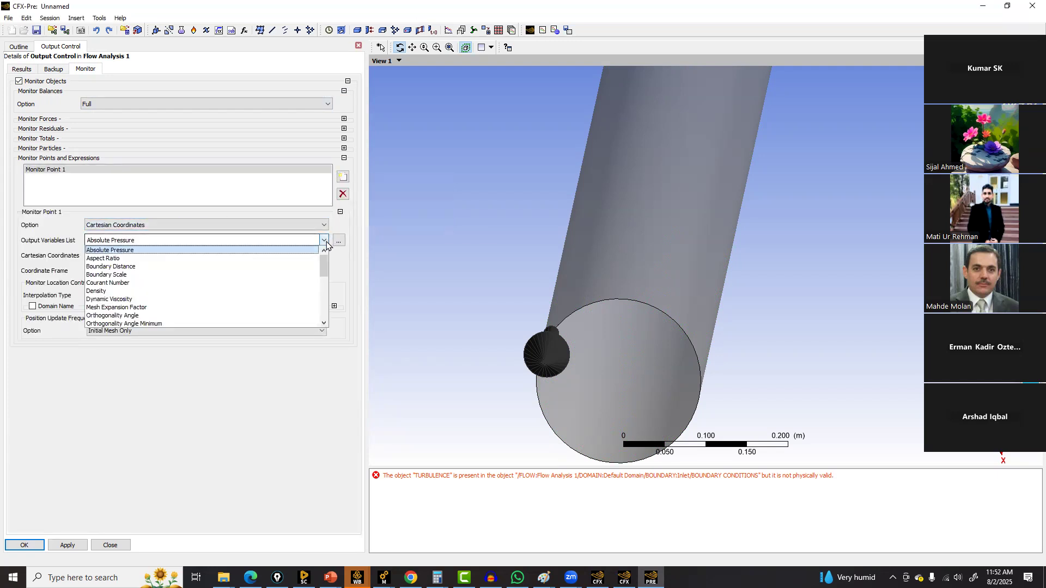
{"action": "scroll", "coordinate": [207, 283], "scroll_direction": "down", "scroll_amount": 3}
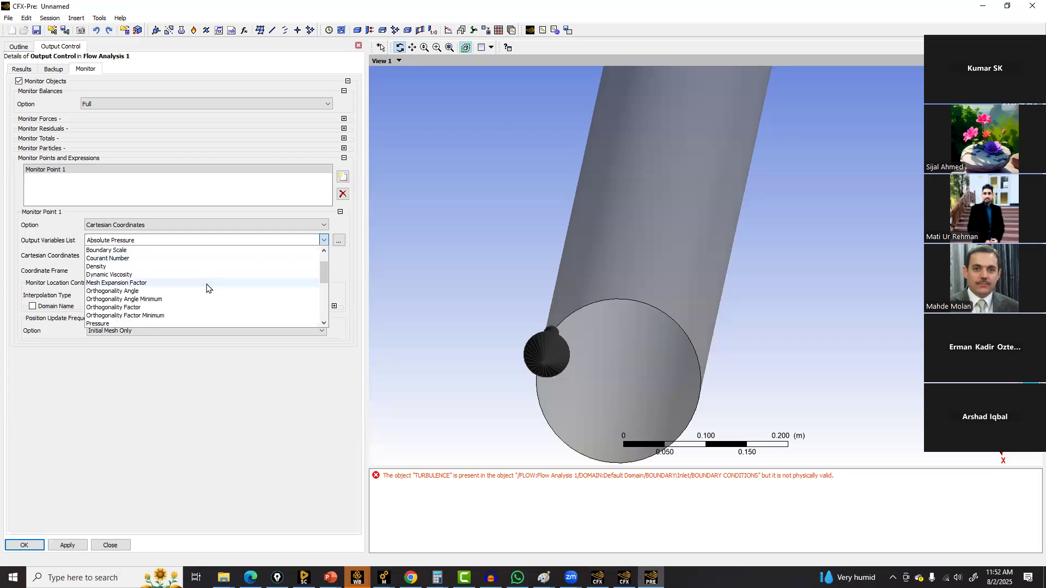
{"action": "scroll", "coordinate": [207, 283], "scroll_direction": "down", "scroll_amount": 4}
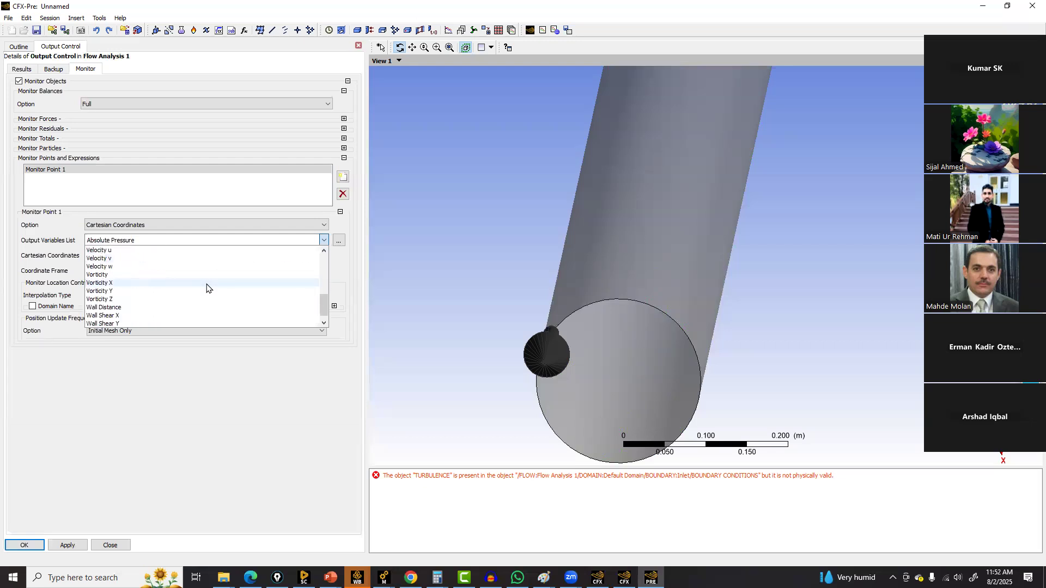
{"action": "scroll", "coordinate": [207, 283], "scroll_direction": "up", "scroll_amount": 6}
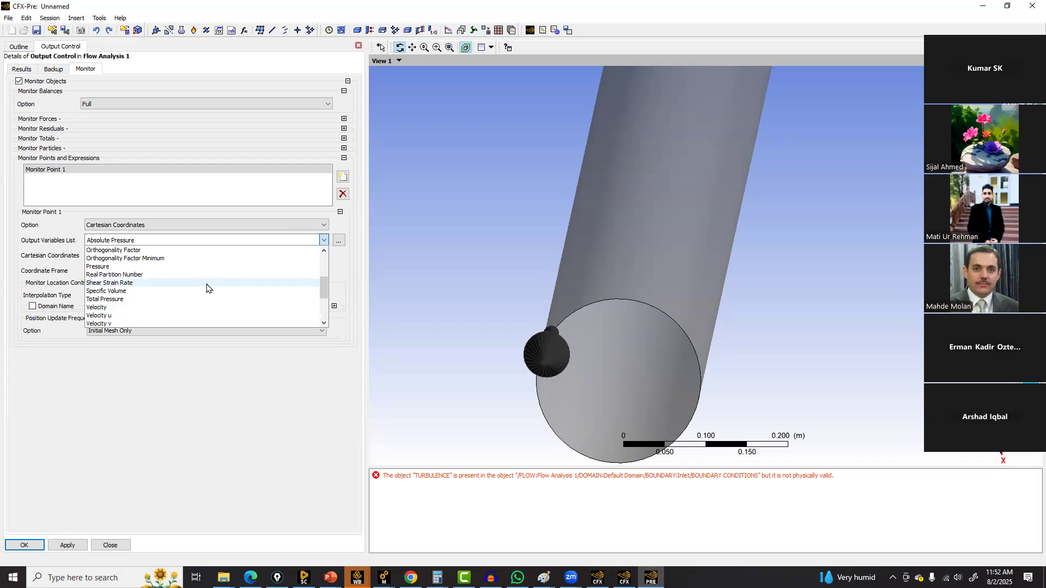
{"action": "scroll", "coordinate": [207, 288], "scroll_direction": "up", "scroll_amount": 1}
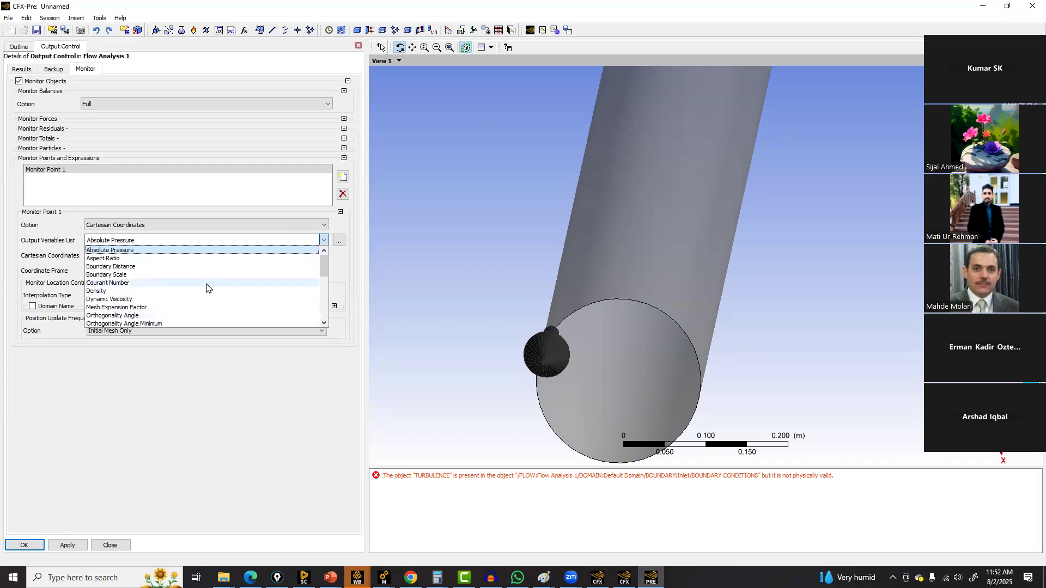
{"action": "scroll", "coordinate": [207, 288], "scroll_direction": "down", "scroll_amount": 7}
{"action": "scroll", "coordinate": [206, 287], "scroll_direction": "up", "scroll_amount": 7}
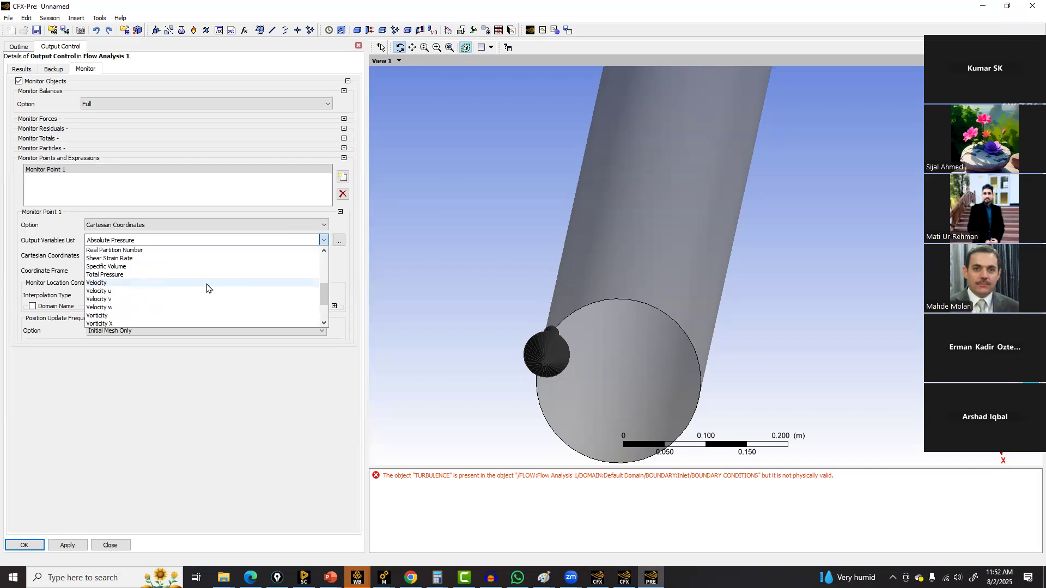
{"action": "left_click", "coordinate": [122, 413]}
{"action": "left_click", "coordinate": [339, 241]}
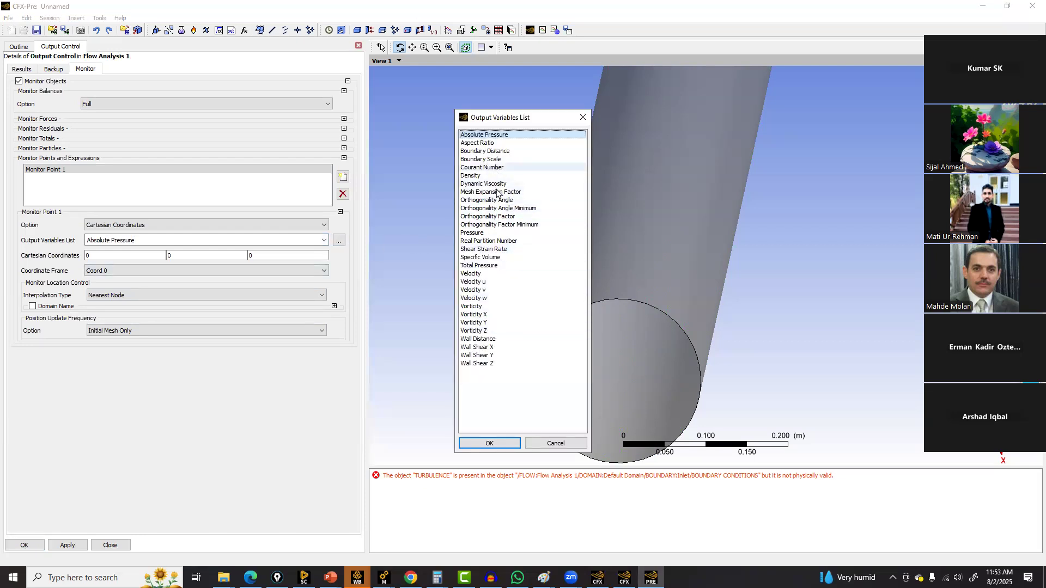
{"action": "left_click", "coordinate": [550, 444]}
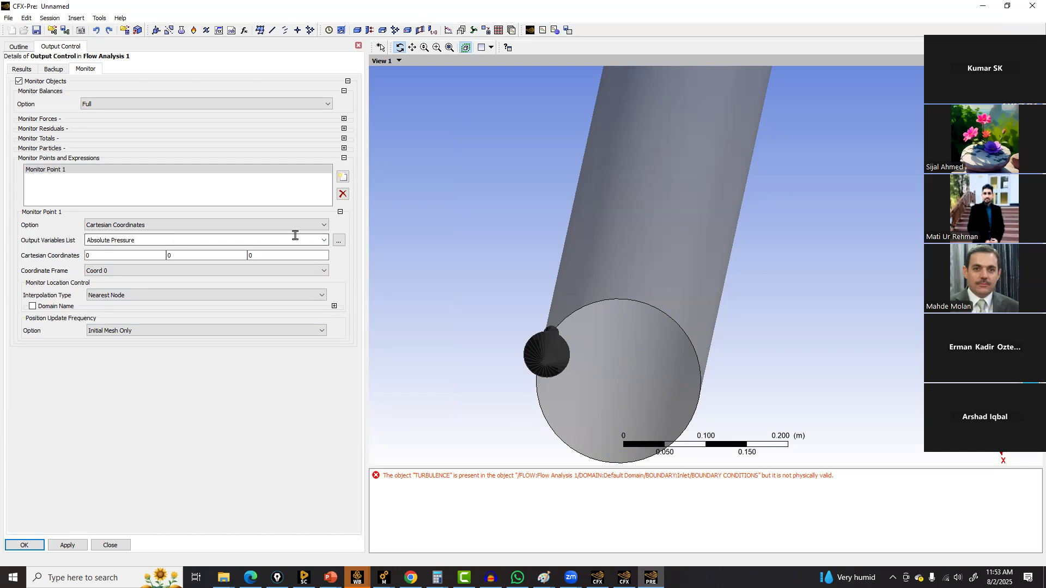
{"action": "left_click", "coordinate": [342, 195]}
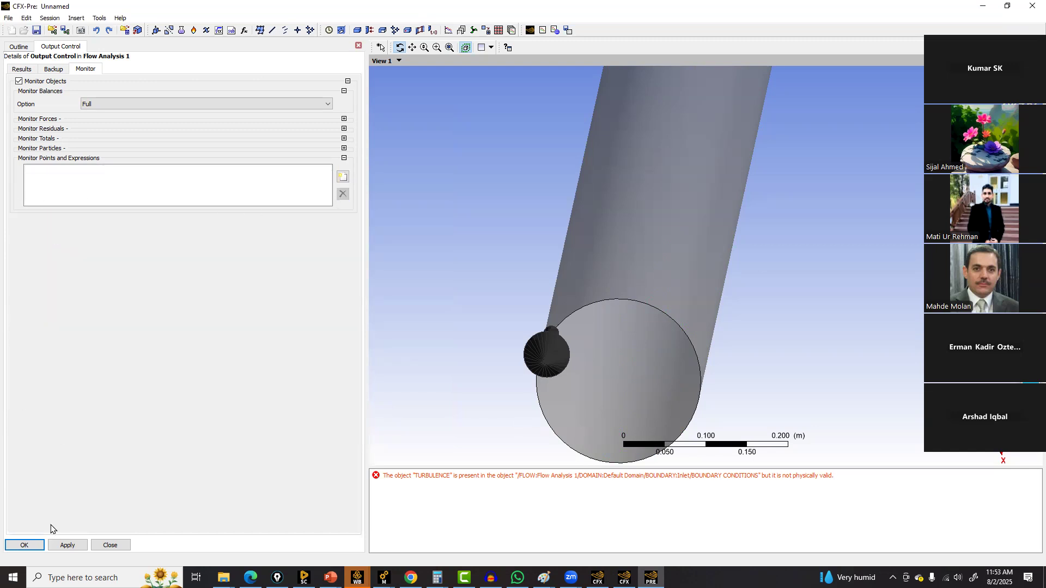
Confirm the output control, then review every tab of the solver control settings
{"action": "left_click", "coordinate": [31, 545]}
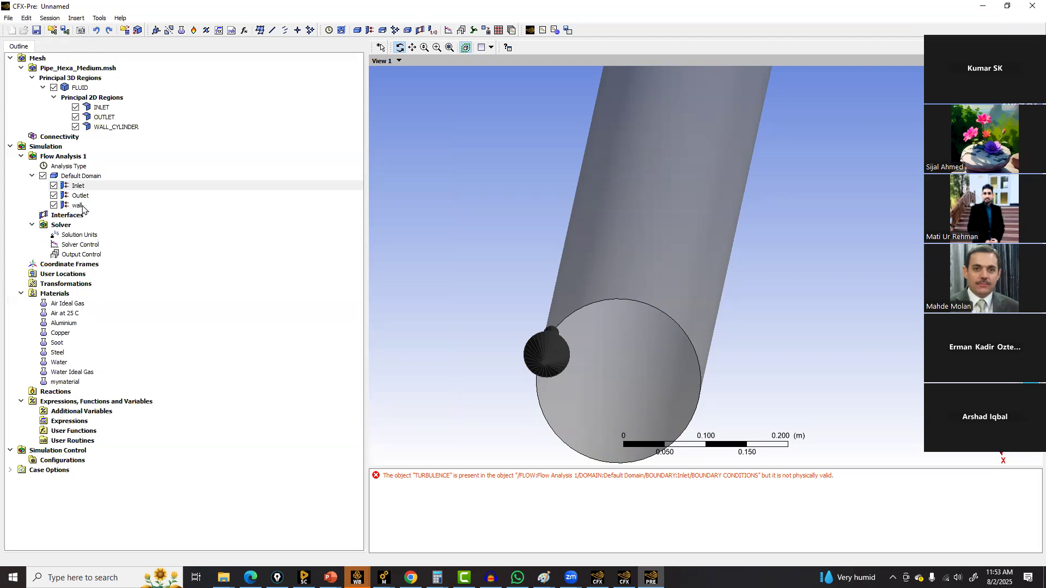
{"action": "right_click", "coordinate": [61, 228]}
{"action": "left_click", "coordinate": [61, 362]}
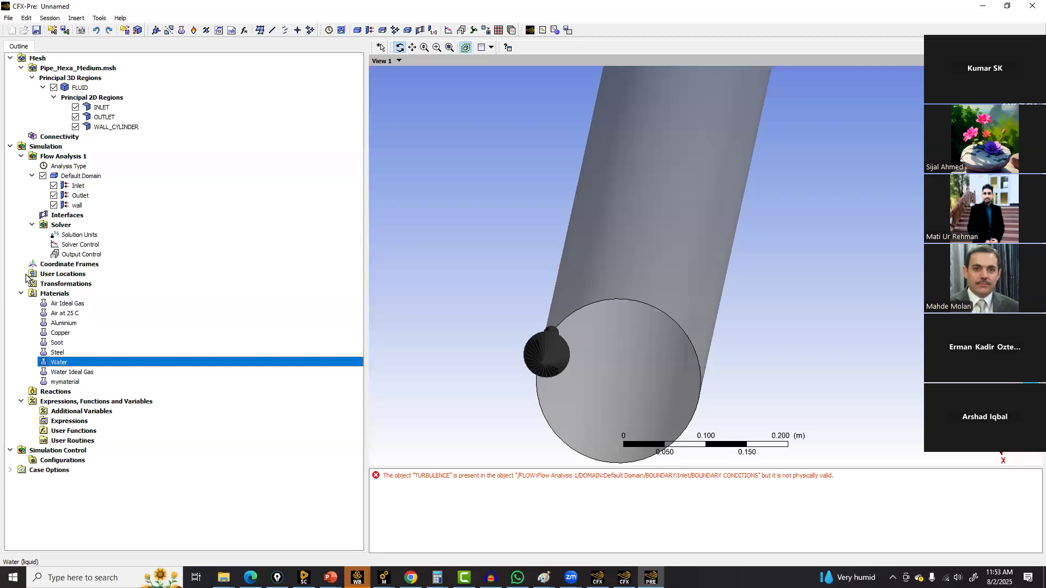
{"action": "right_click", "coordinate": [77, 266]}
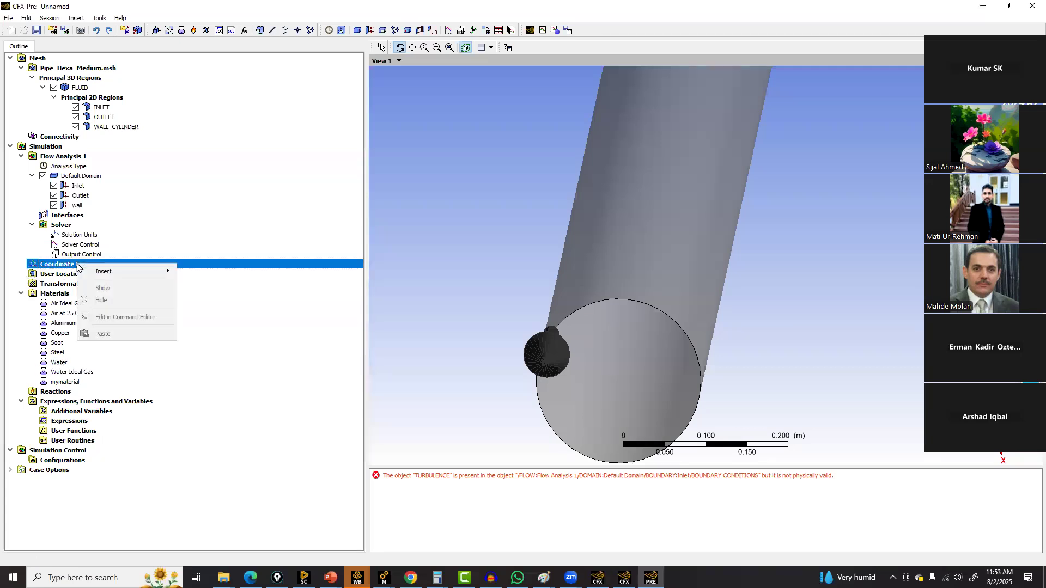
{"action": "right_click", "coordinate": [64, 235]}
{"action": "right_click", "coordinate": [65, 226]}
{"action": "mouse_move", "coordinate": [106, 229]}
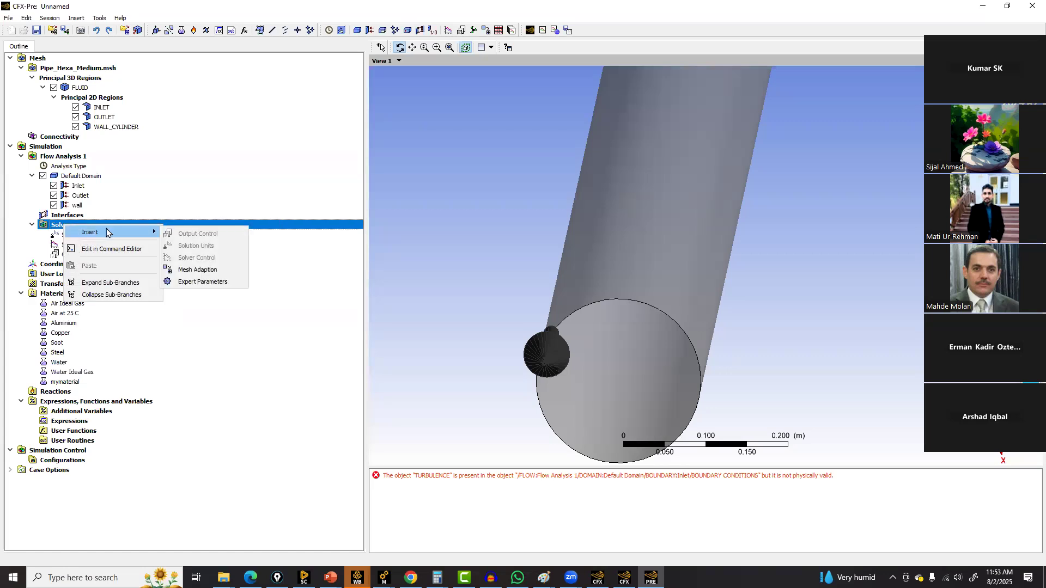
{"action": "left_click", "coordinate": [51, 246]}
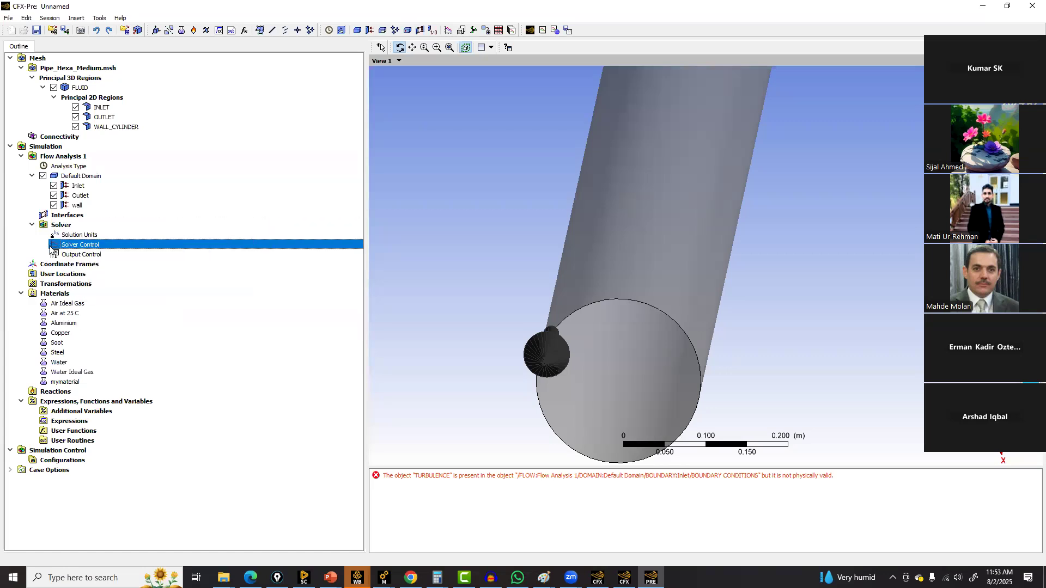
{"action": "double_click", "coordinate": [83, 244]}
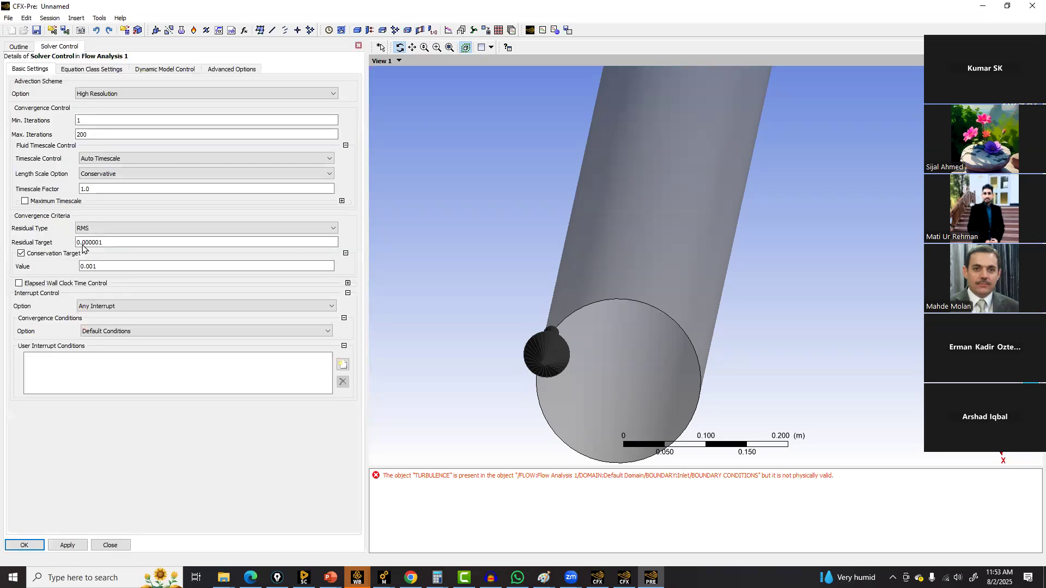
{"action": "left_click", "coordinate": [97, 71]}
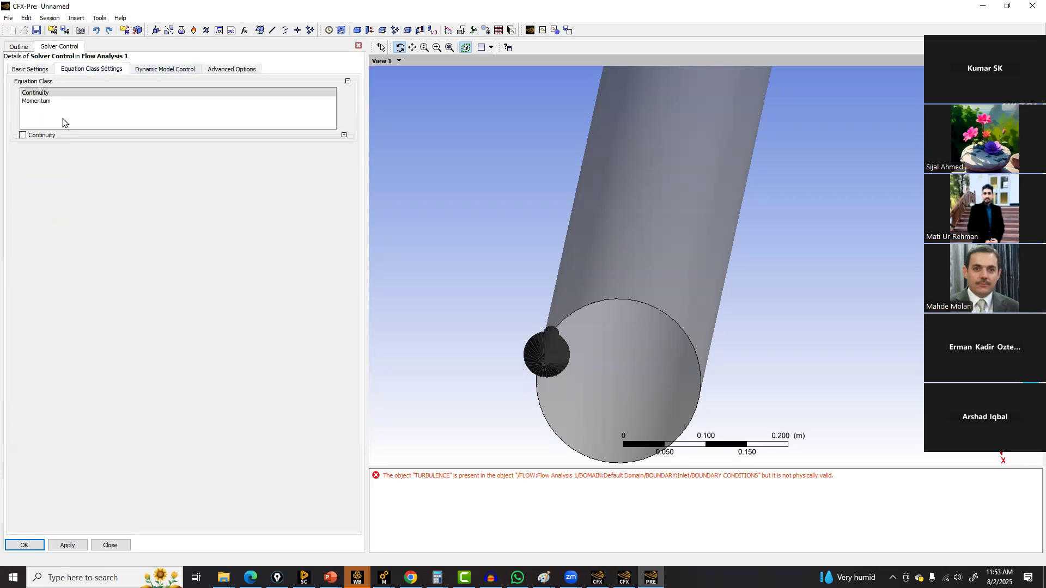
{"action": "left_click", "coordinate": [152, 71]}
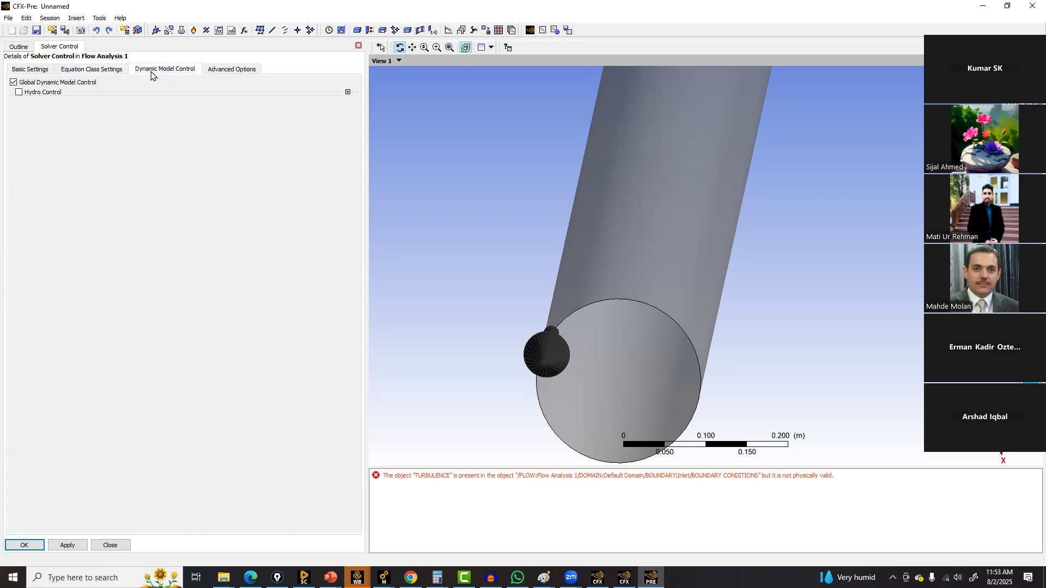
{"action": "left_click", "coordinate": [227, 72]}
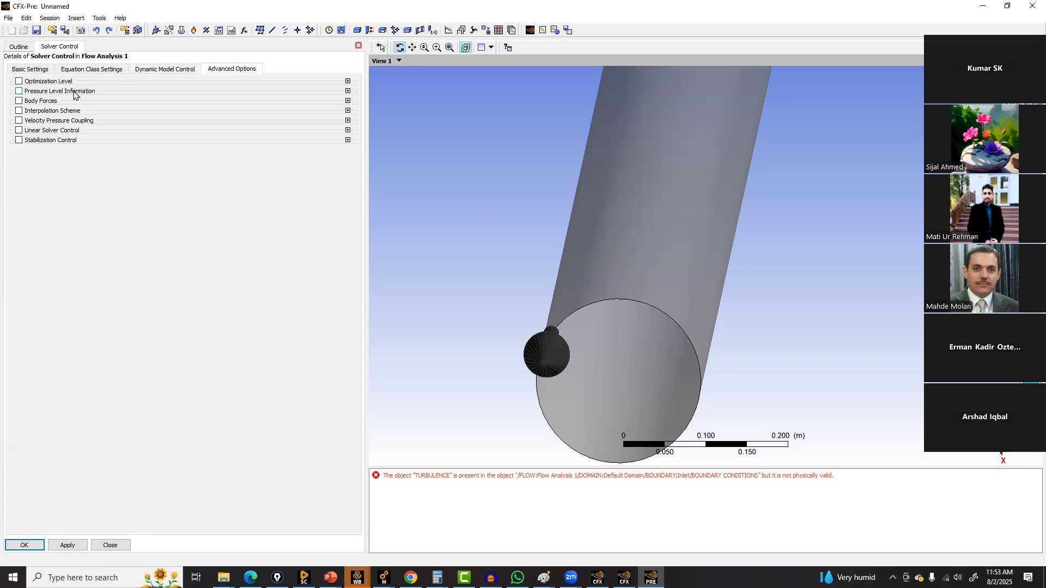
{"action": "left_click", "coordinate": [21, 70]}
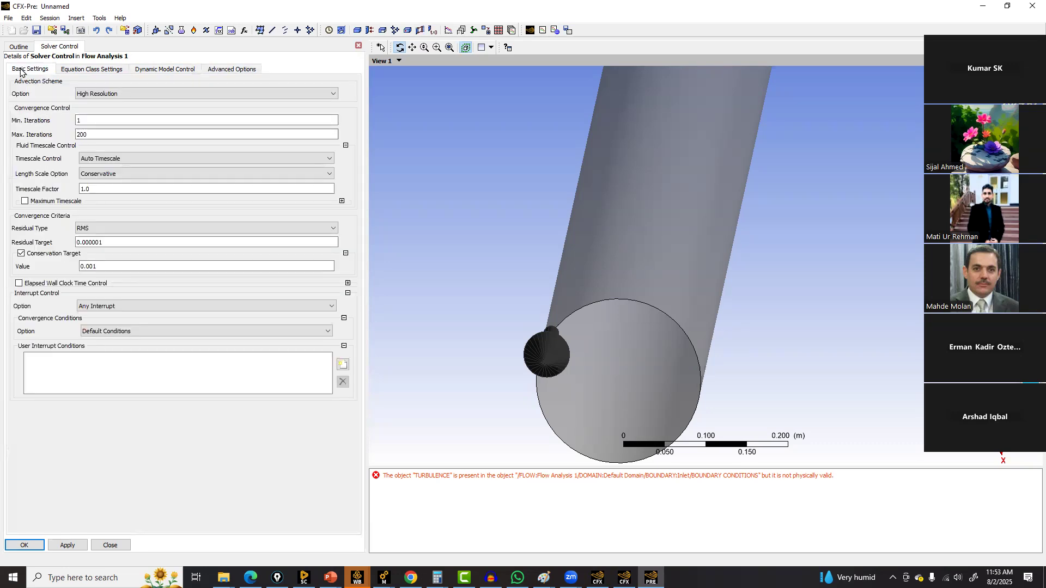
Start saving the case and create and open a new folder named CFX course on drive F
{"action": "left_click", "coordinate": [36, 31]}
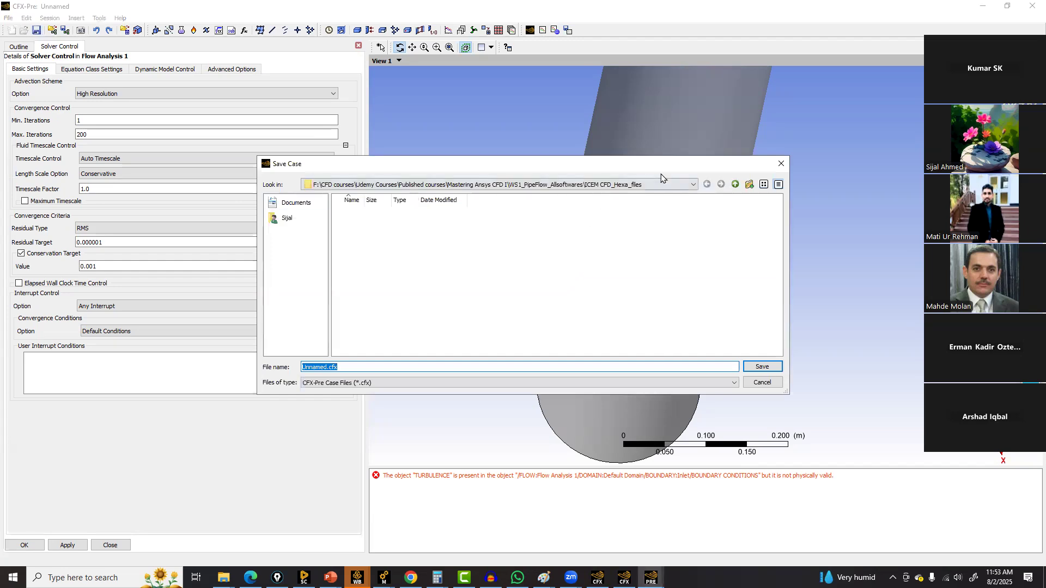
{"action": "left_click", "coordinate": [661, 185]}
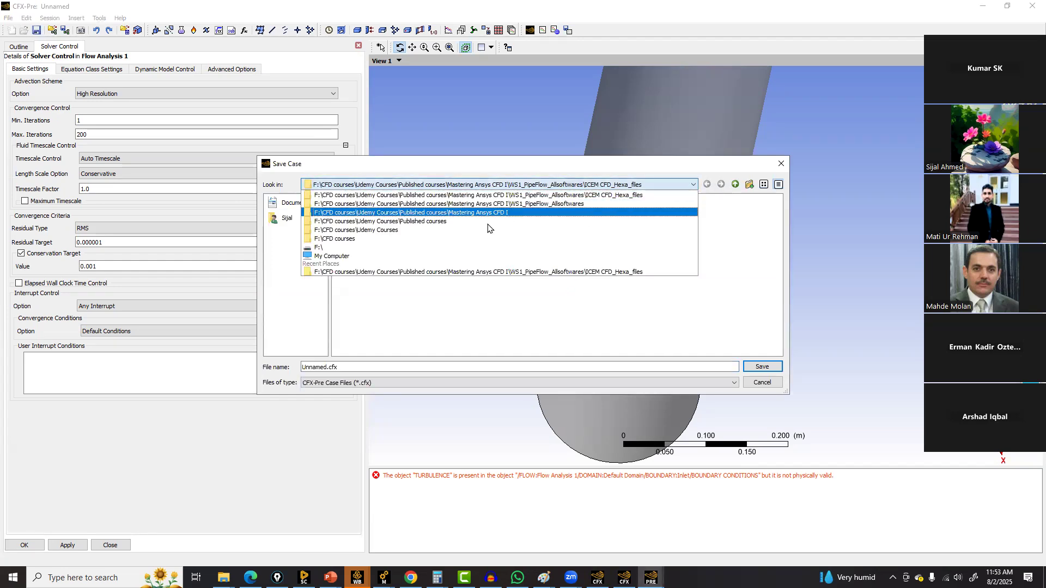
{"action": "left_click", "coordinate": [410, 248]}
{"action": "right_click", "coordinate": [424, 313]}
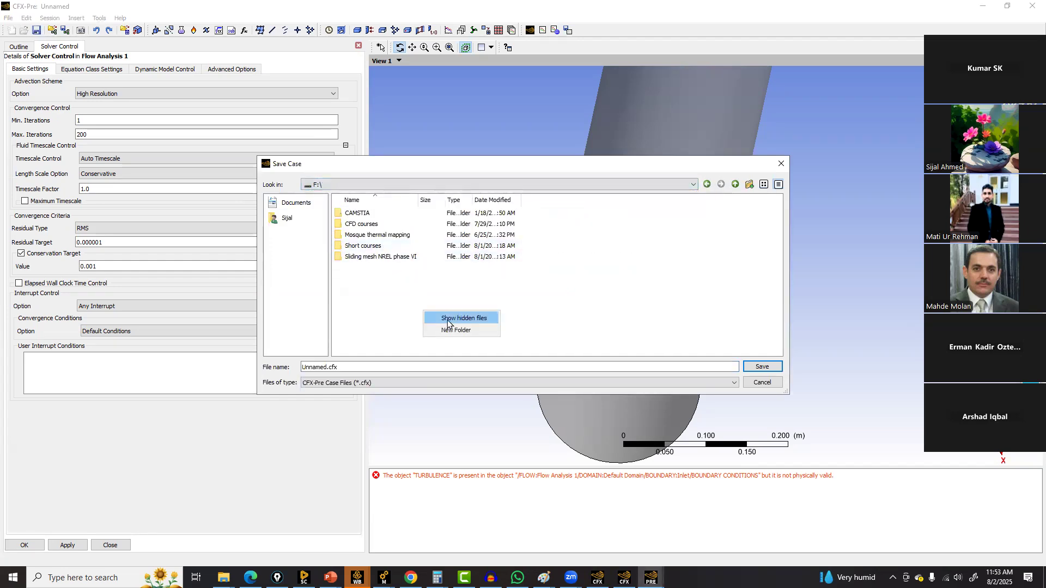
{"action": "left_click", "coordinate": [446, 321]}
{"action": "right_click", "coordinate": [447, 322]}
{"action": "left_click", "coordinate": [490, 336]}
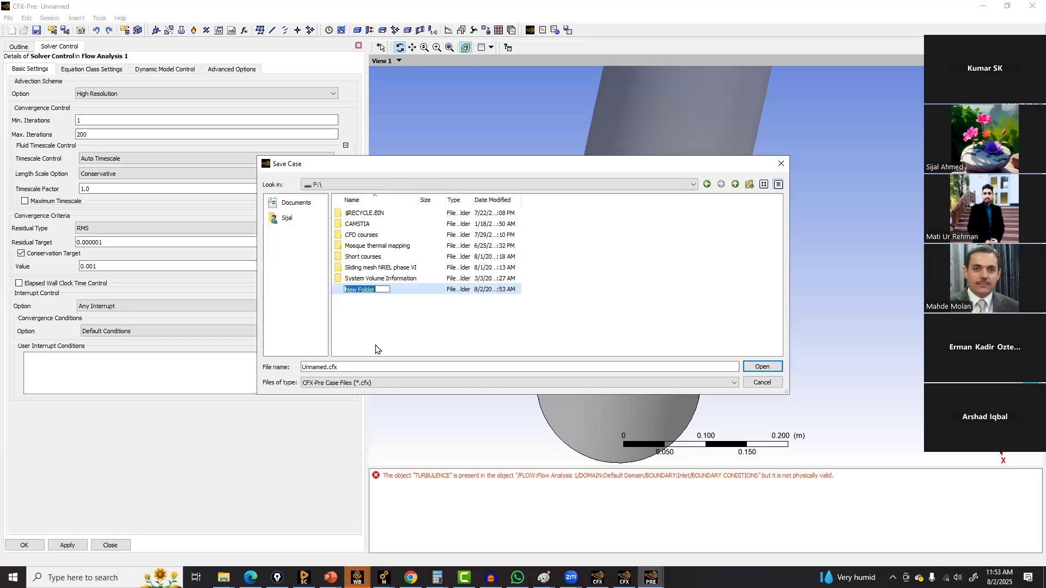
{"action": "type", "text": "CFX_civ"}
{"action": "key", "text": "BackSpace"}
{"action": "key", "text": "BackSpace"}
{"action": "type", "text": "ourse"}
{"action": "key", "text": "Return"}
{"action": "double_click", "coordinate": [368, 289]}
Try to save the case as pipe in the CFX course folder
{"action": "left_click", "coordinate": [352, 368]}
{"action": "key", "text": "Home"}
{"action": "key", "text": "shift+ctrl+Right"}
{"action": "type", "text": "p"}
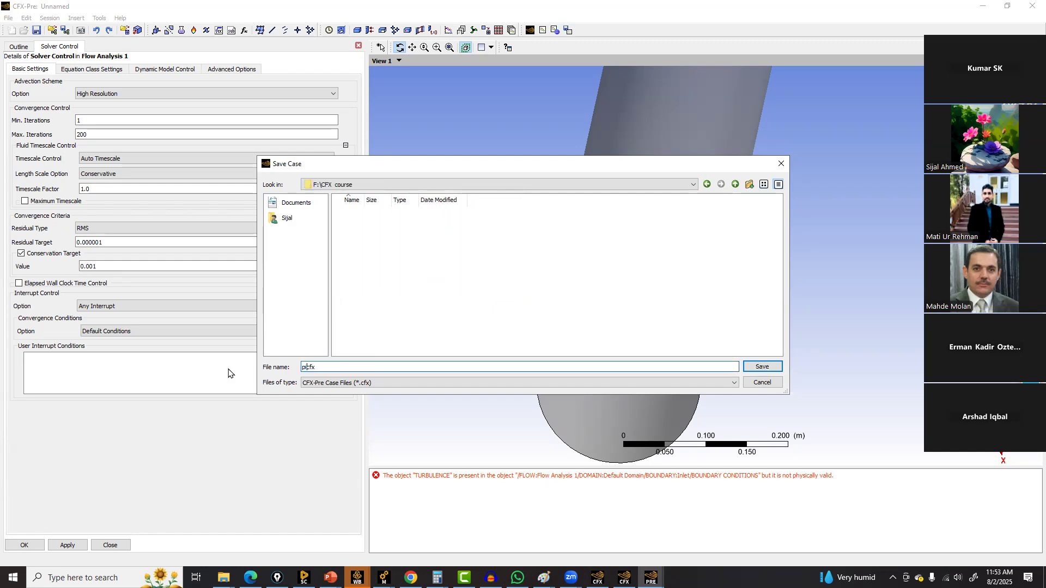
{"action": "type", "text": "ipe"}
{"action": "key", "text": "Return"}
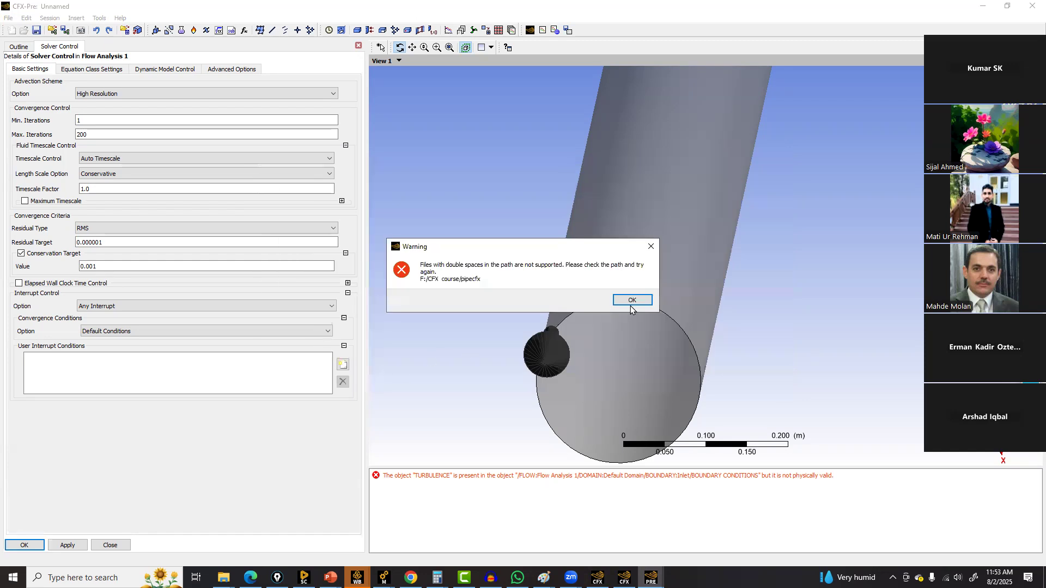
{"action": "left_click", "coordinate": [632, 300]}
{"action": "left_click", "coordinate": [339, 366]}
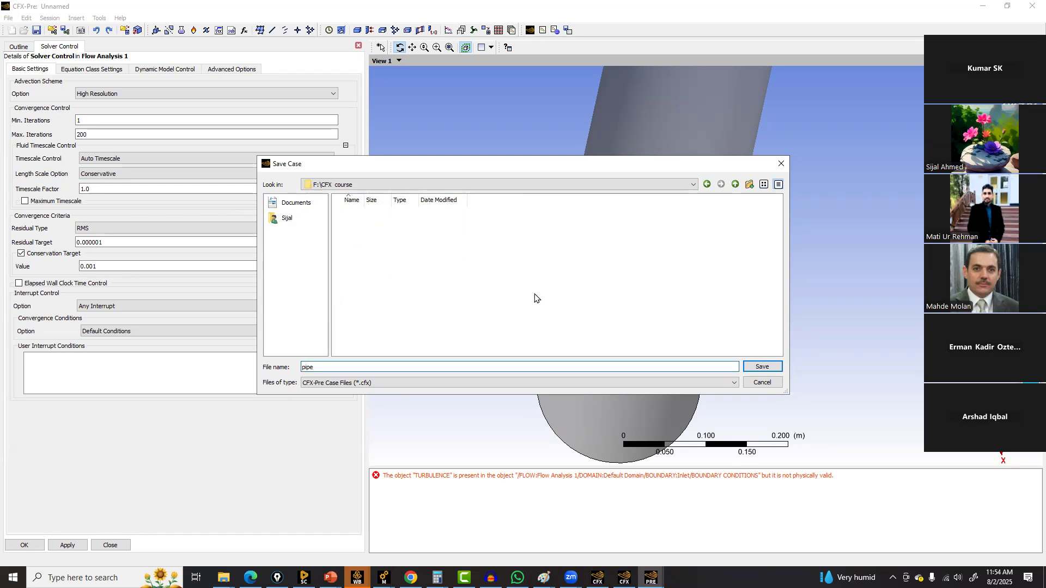
{"action": "left_click", "coordinate": [755, 366]}
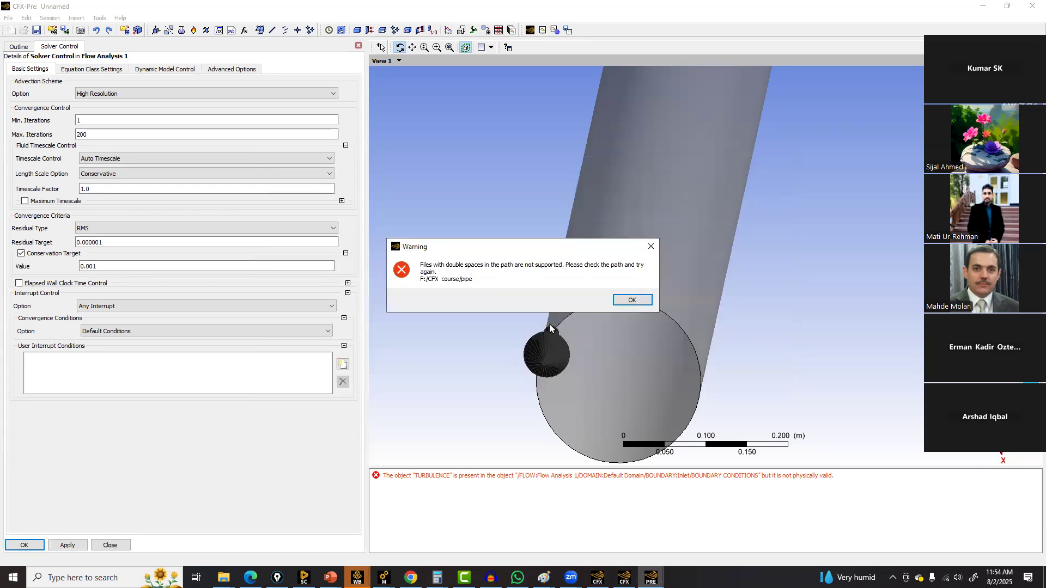
{"action": "left_click", "coordinate": [638, 306]}
{"action": "left_click", "coordinate": [639, 304]}
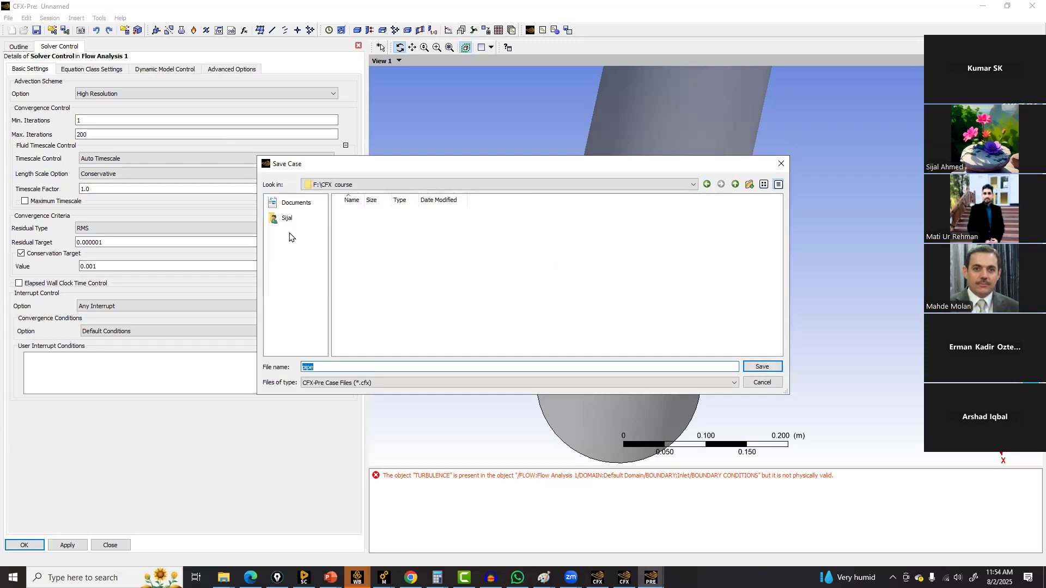
Rename the folder to CFXcourse, open it and save the case as pipe
{"action": "left_click", "coordinate": [735, 184]}
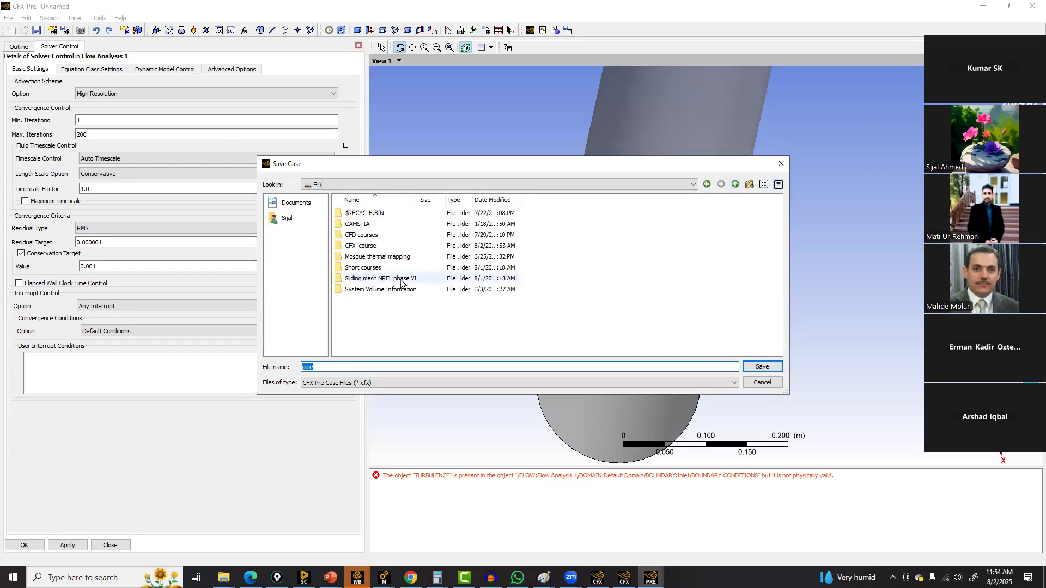
{"action": "right_click", "coordinate": [358, 245]}
{"action": "left_click", "coordinate": [379, 251]}
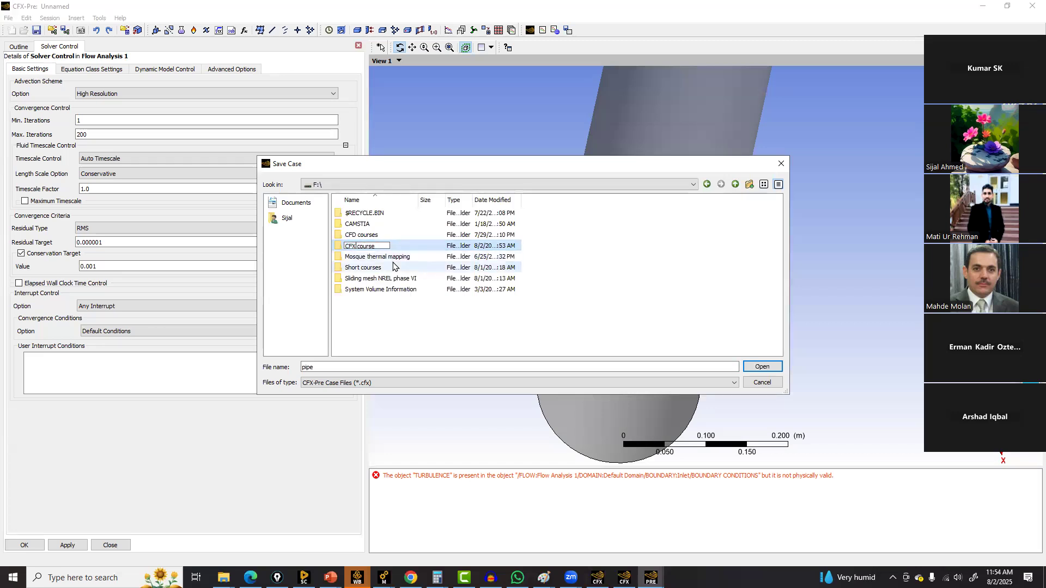
{"action": "key", "text": "Return"}
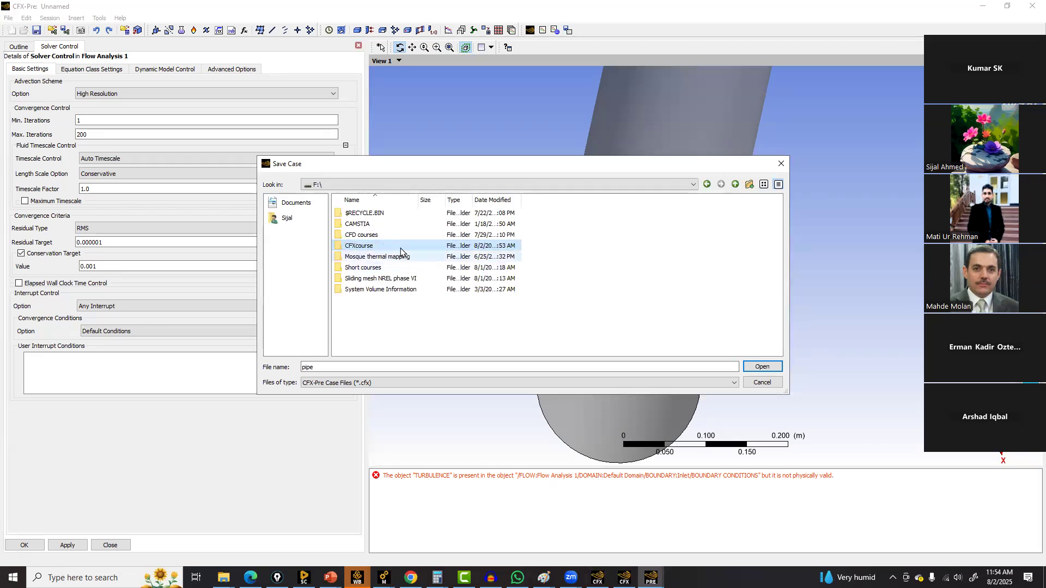
{"action": "double_click", "coordinate": [358, 247]}
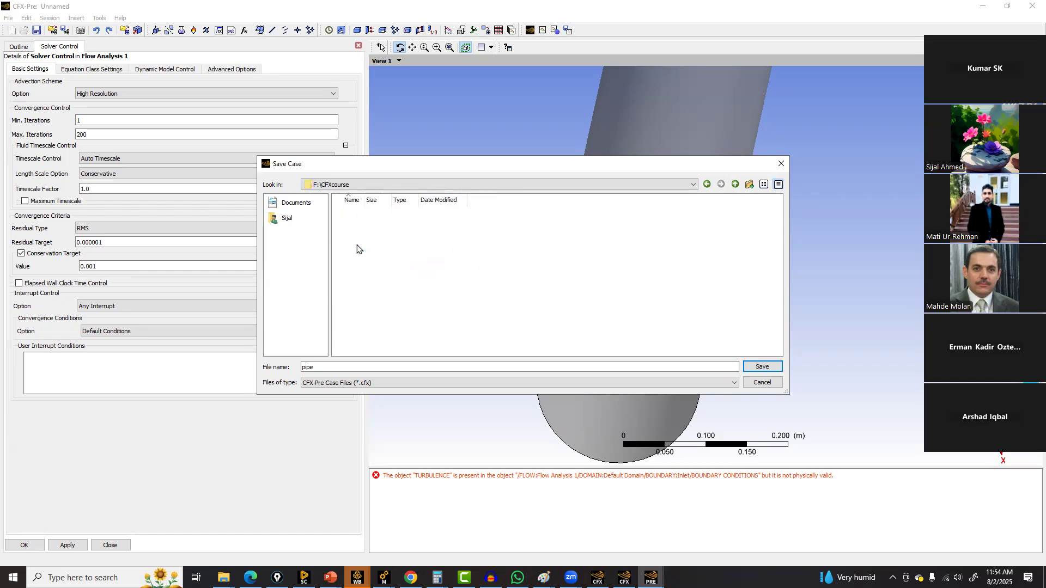
{"action": "left_click", "coordinate": [756, 367]}
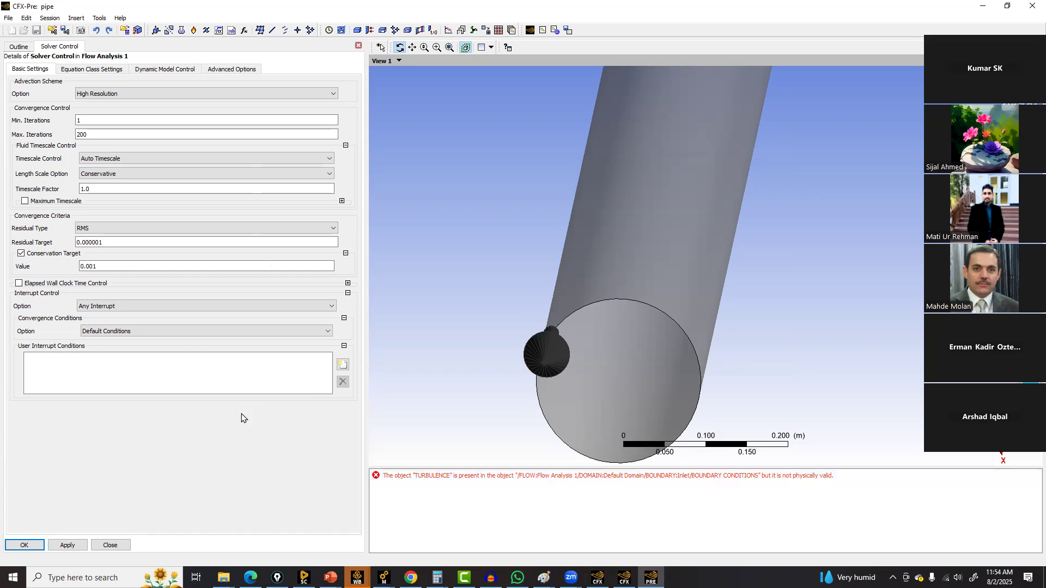
Close solver control, then reopen the inlet boundary, review its boundary details and confirm it
{"action": "left_click", "coordinate": [39, 545]}
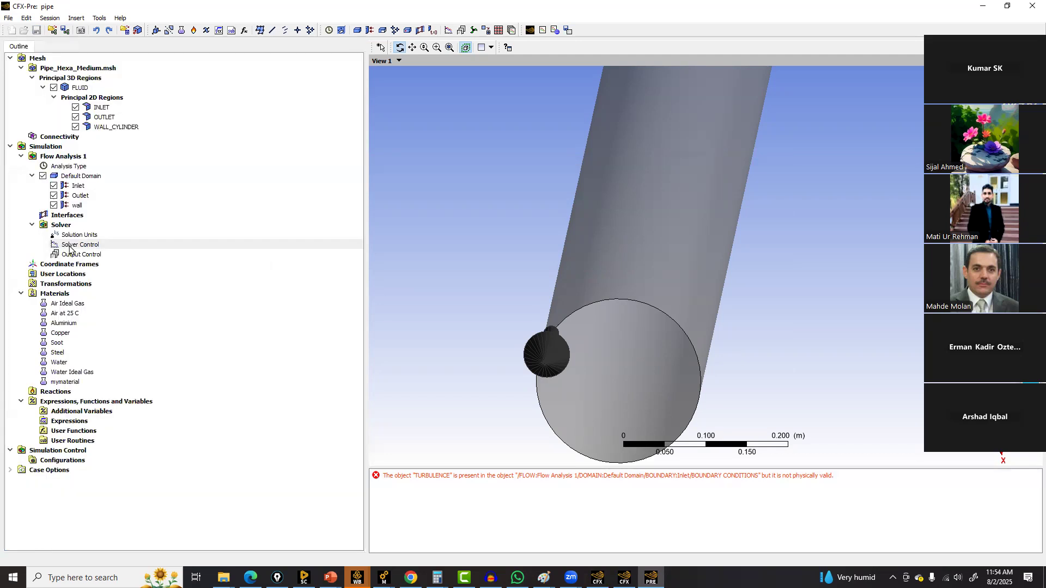
{"action": "double_click", "coordinate": [76, 186]}
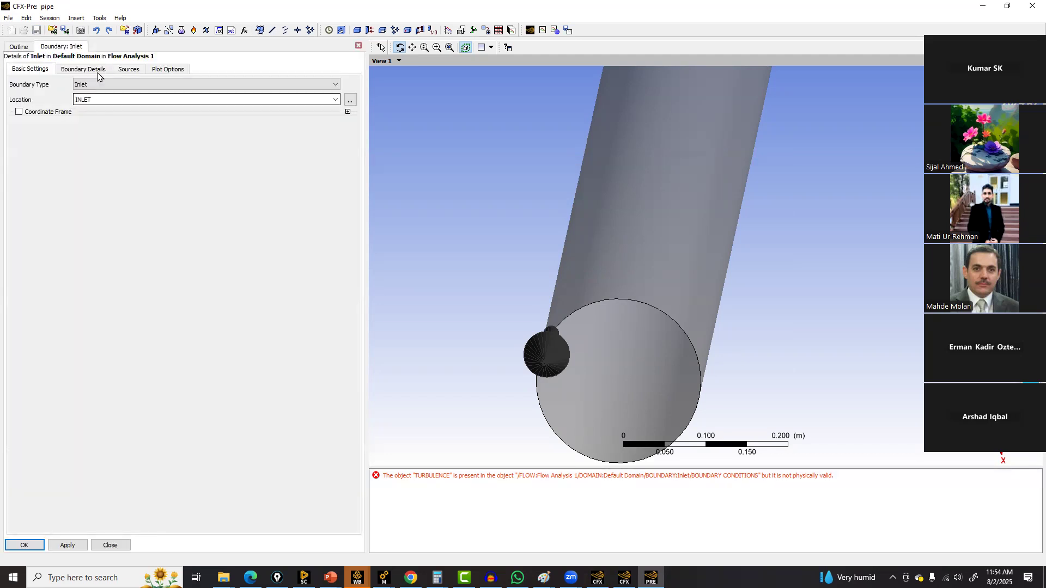
{"action": "left_click", "coordinate": [98, 74]}
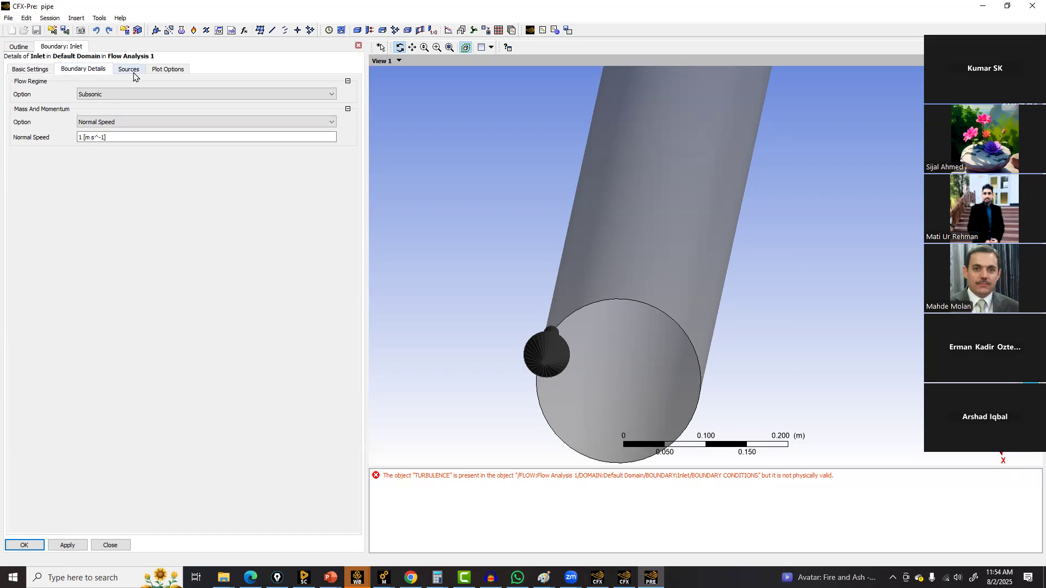
{"action": "left_click", "coordinate": [37, 70]}
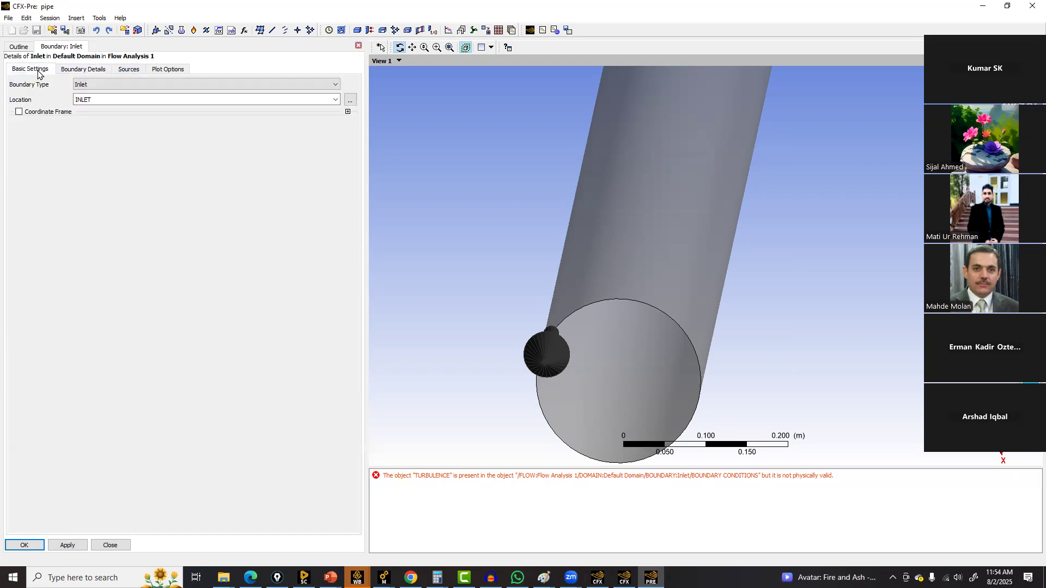
{"action": "left_click", "coordinate": [37, 546]}
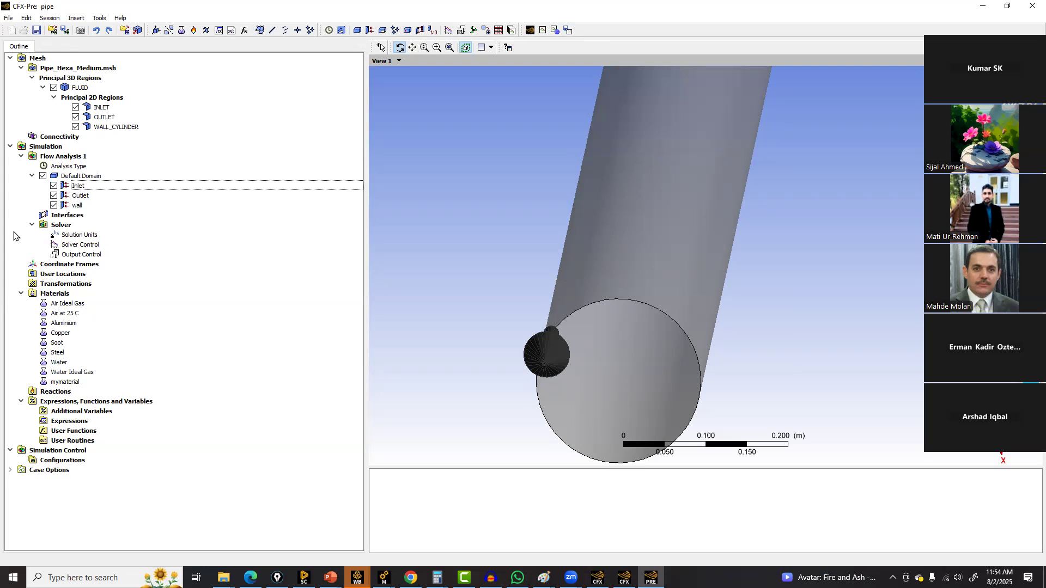
{"action": "right_click", "coordinate": [78, 247]}
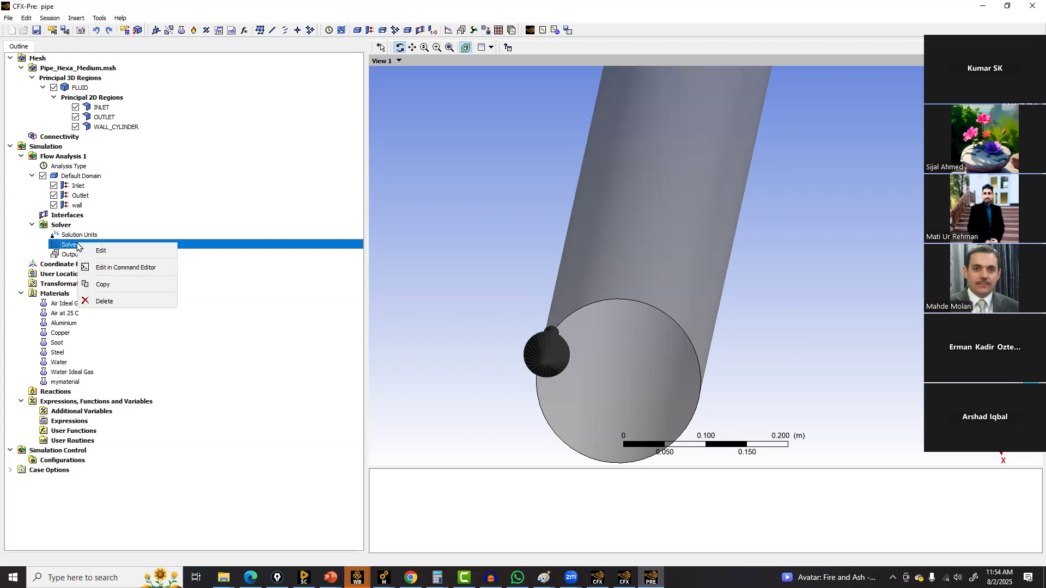
{"action": "left_click", "coordinate": [68, 255]}
{"action": "right_click", "coordinate": [68, 256]}
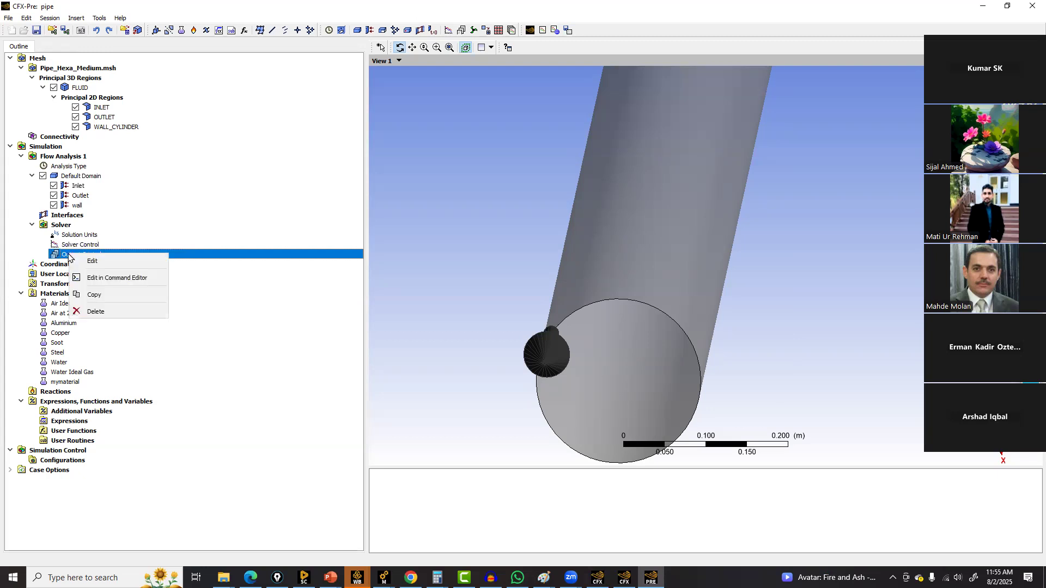
{"action": "right_click", "coordinate": [82, 176]}
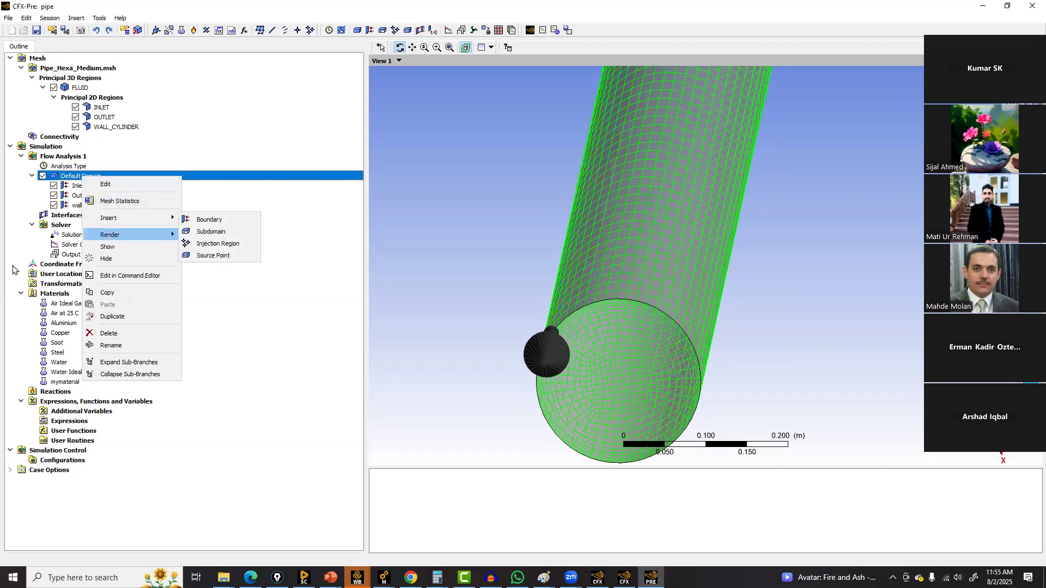
{"action": "left_click", "coordinate": [48, 265]}
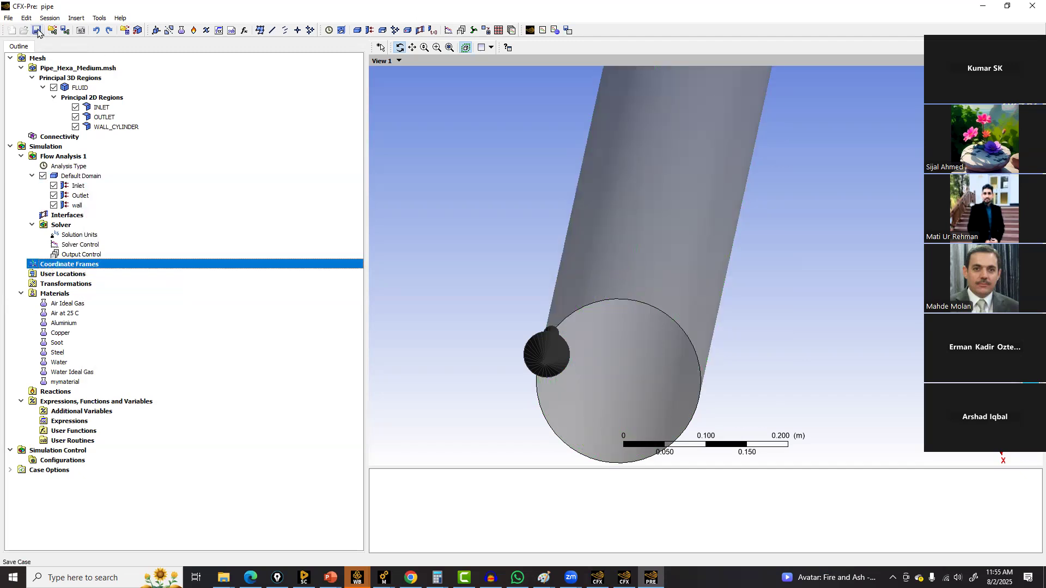
Write the solver input file as pipe.def and open the run definition
{"action": "left_click", "coordinate": [99, 18]}
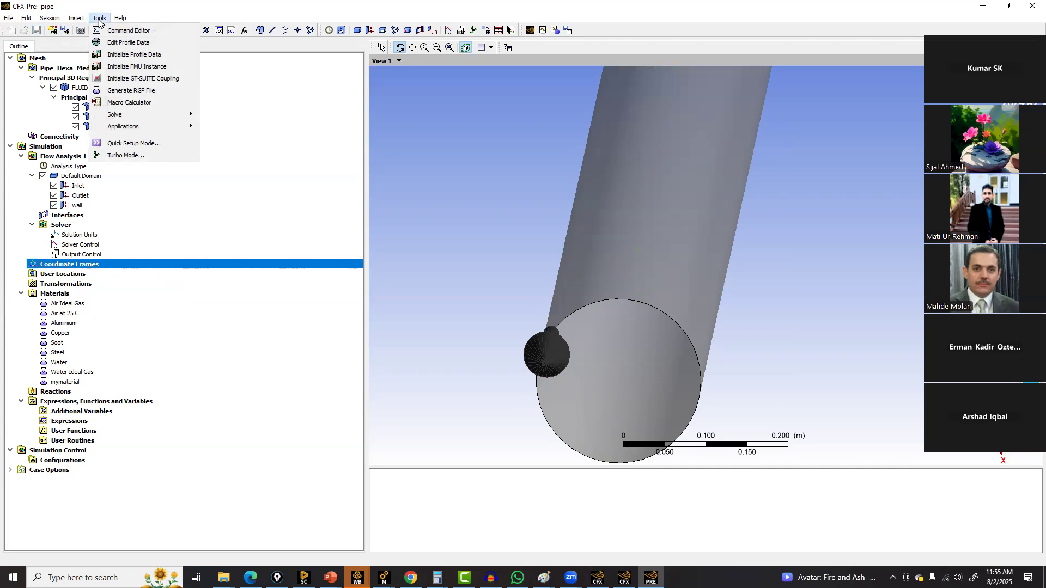
{"action": "mouse_move", "coordinate": [138, 113]}
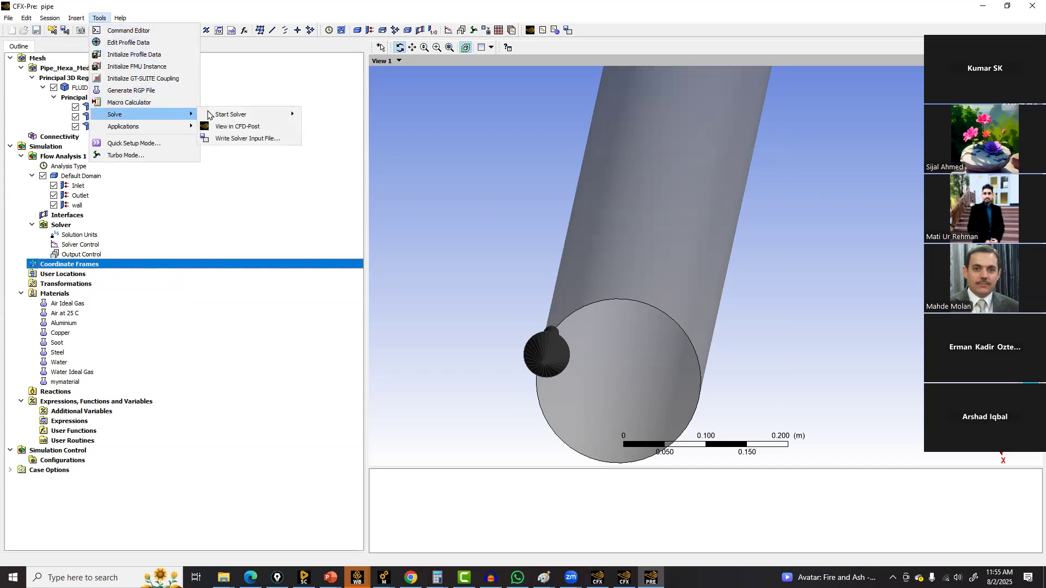
{"action": "mouse_move", "coordinate": [236, 116]}
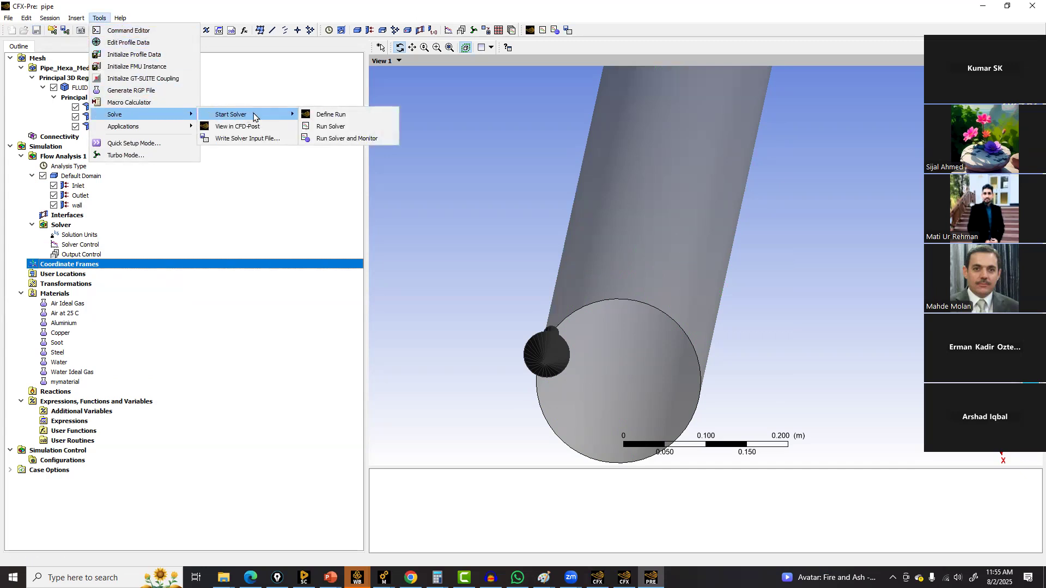
{"action": "left_click", "coordinate": [333, 116]}
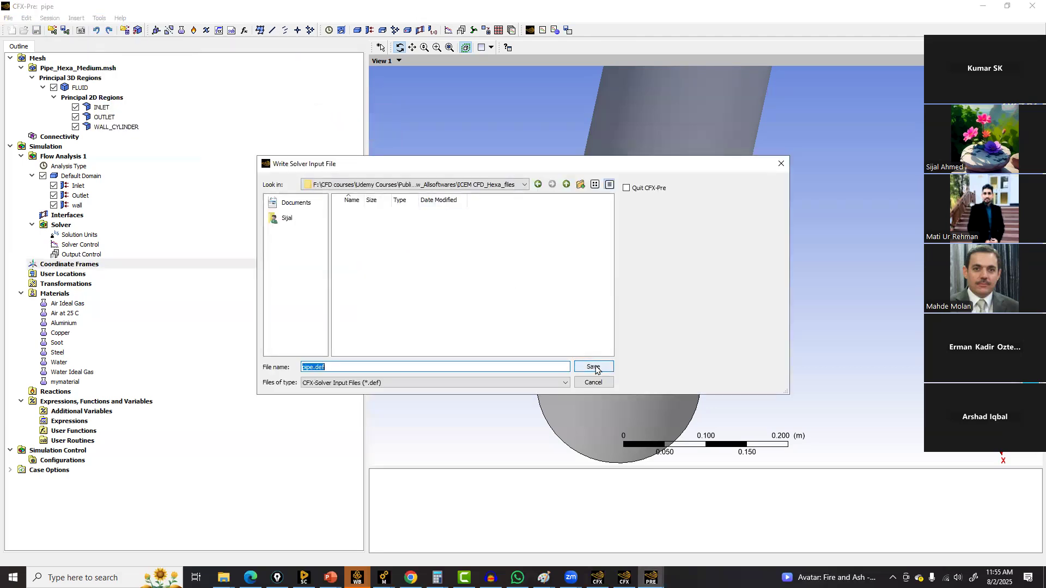
{"action": "left_click", "coordinate": [595, 366]}
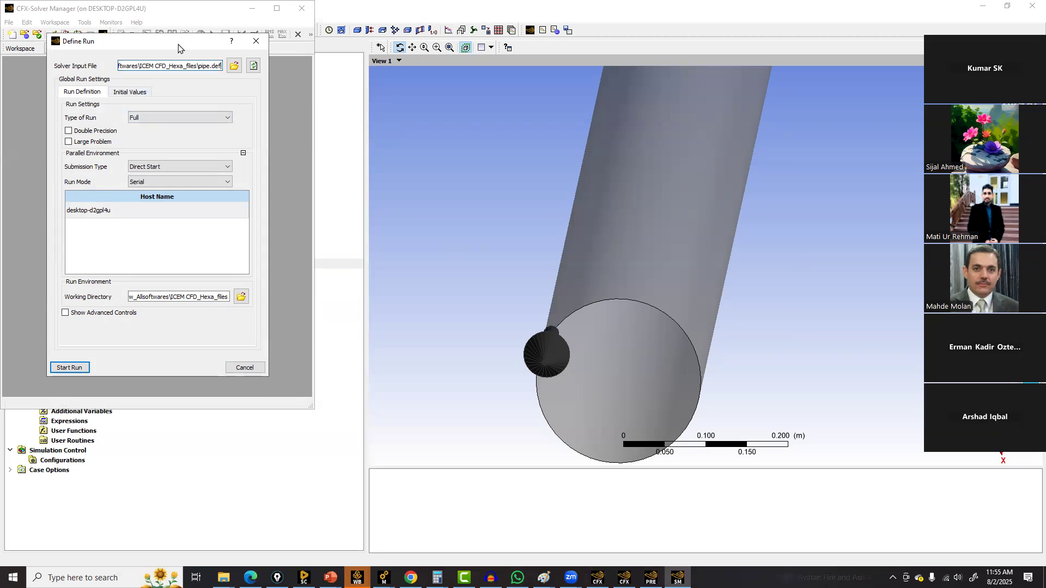
Delete the Initial Values 1 entry from the run's initial values
{"action": "left_click_drag", "start_coordinate": [178, 48], "coordinate": [430, 92]}
{"action": "left_click", "coordinate": [401, 163]}
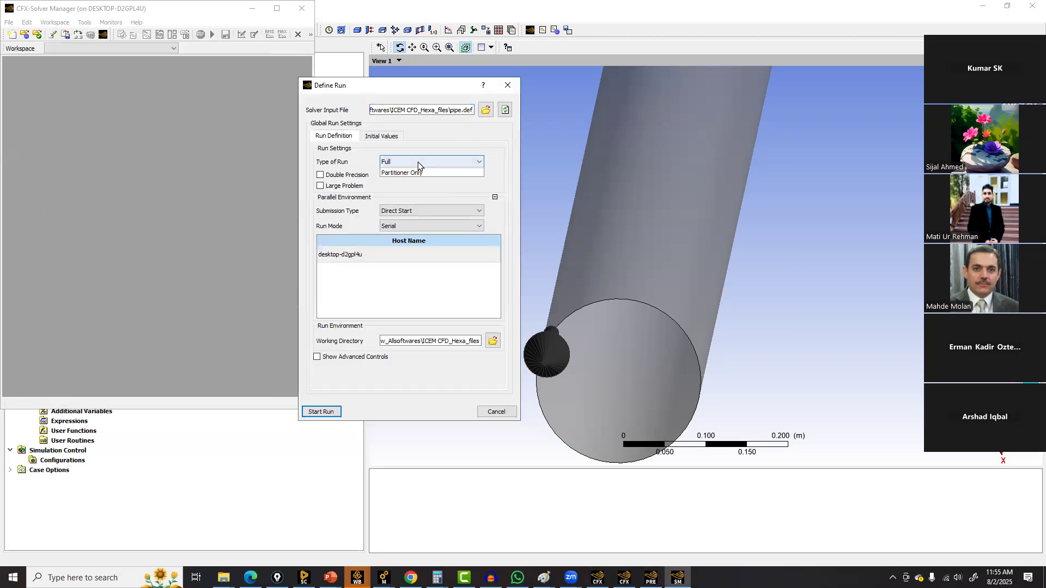
{"action": "left_click", "coordinate": [418, 162]}
{"action": "left_click", "coordinate": [418, 164]}
{"action": "left_click", "coordinate": [410, 159]}
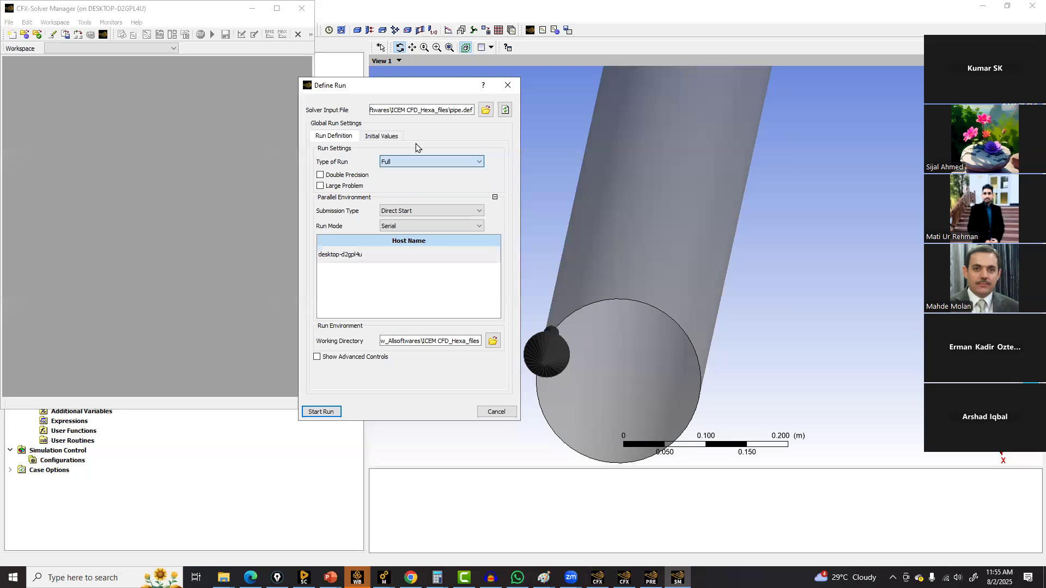
{"action": "left_click", "coordinate": [393, 136]}
{"action": "left_click", "coordinate": [346, 152]}
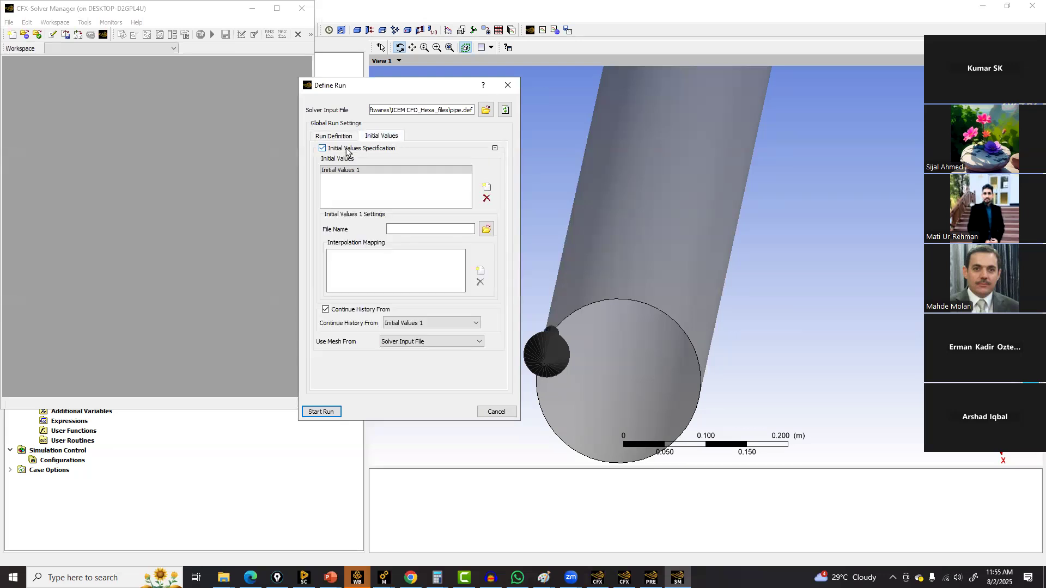
{"action": "left_click", "coordinate": [487, 199]}
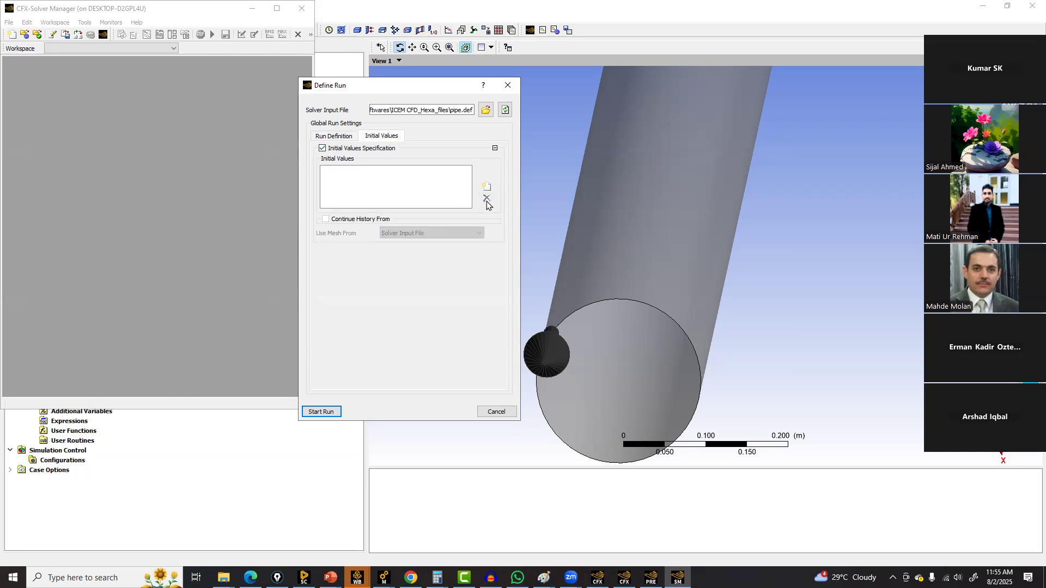
{"action": "left_click", "coordinate": [332, 136]}
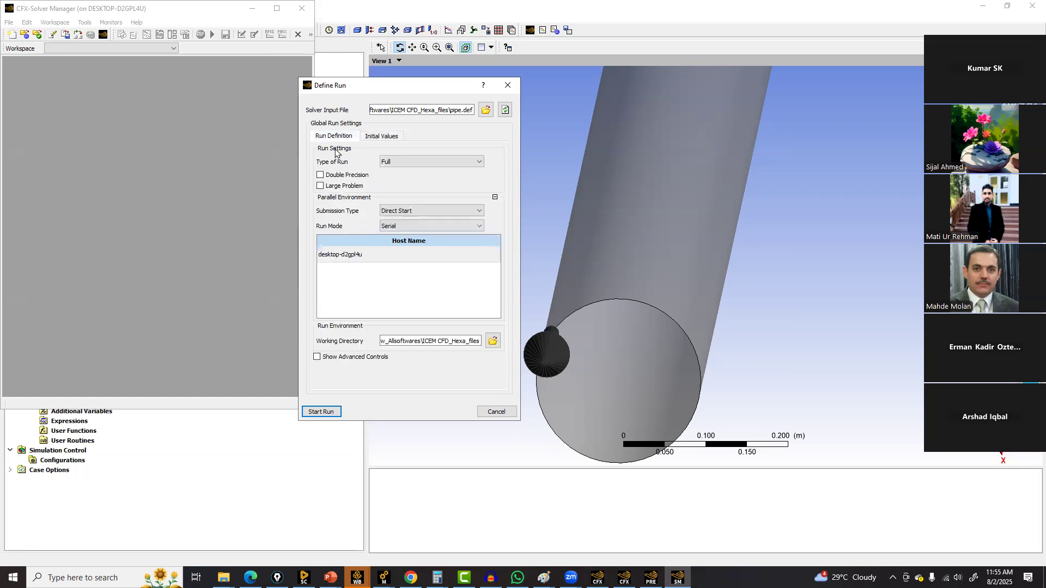
Set the run mode to Intel MPI Local Parallel with 4 processes
{"action": "left_click", "coordinate": [403, 226]}
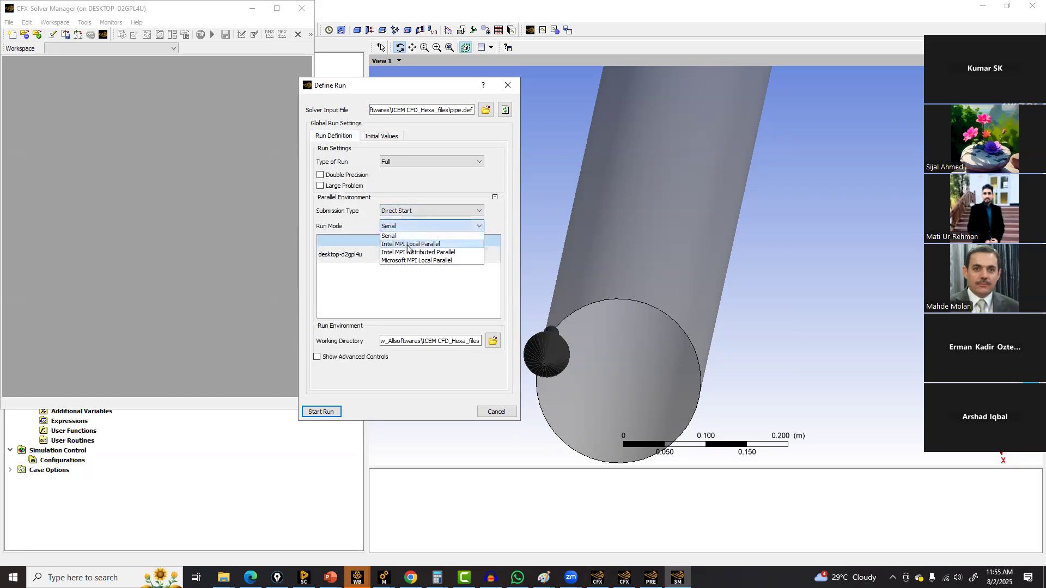
{"action": "left_click", "coordinate": [408, 245]}
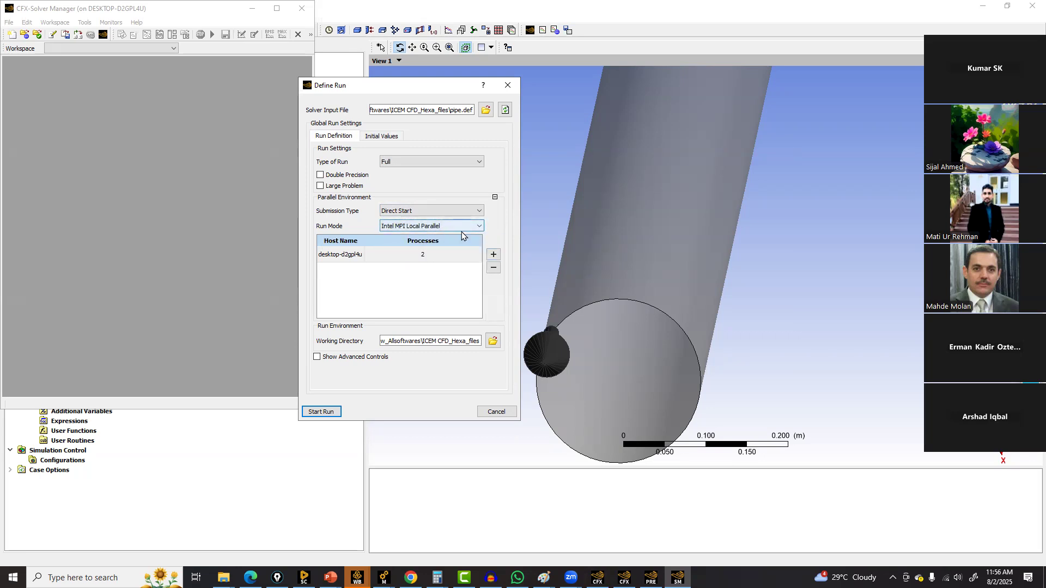
{"action": "left_click", "coordinate": [492, 255]}
{"action": "left_click", "coordinate": [492, 254]}
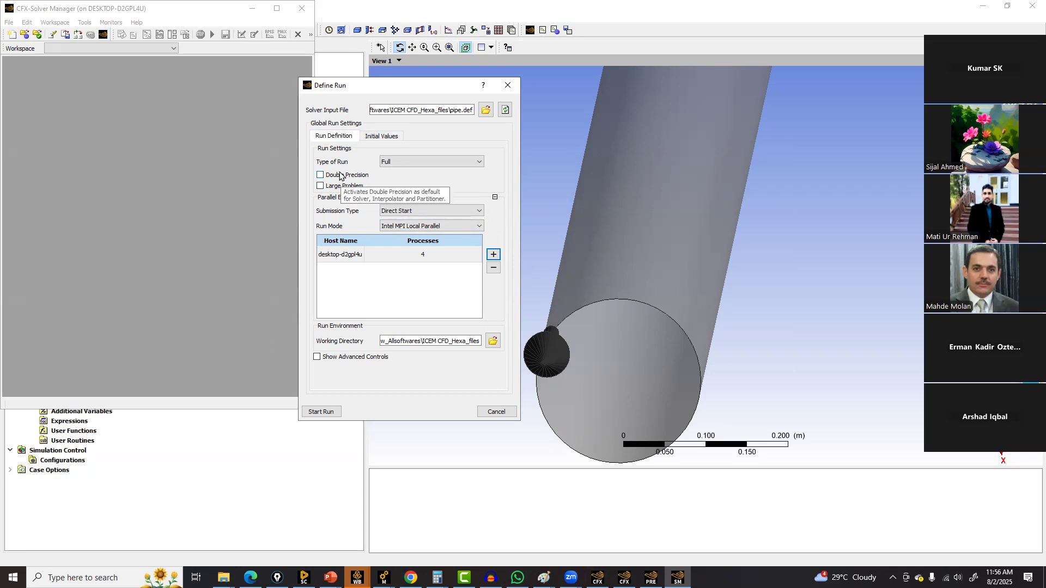
Start the solver run and allow solver-mpi network access through the firewall
{"action": "left_click", "coordinate": [315, 408]}
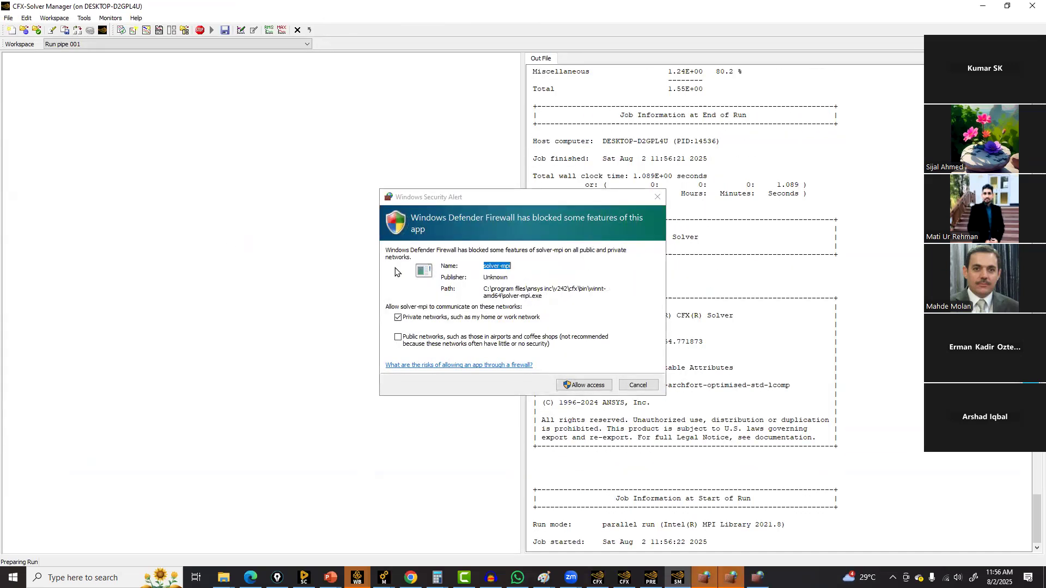
{"action": "left_click", "coordinate": [577, 384]}
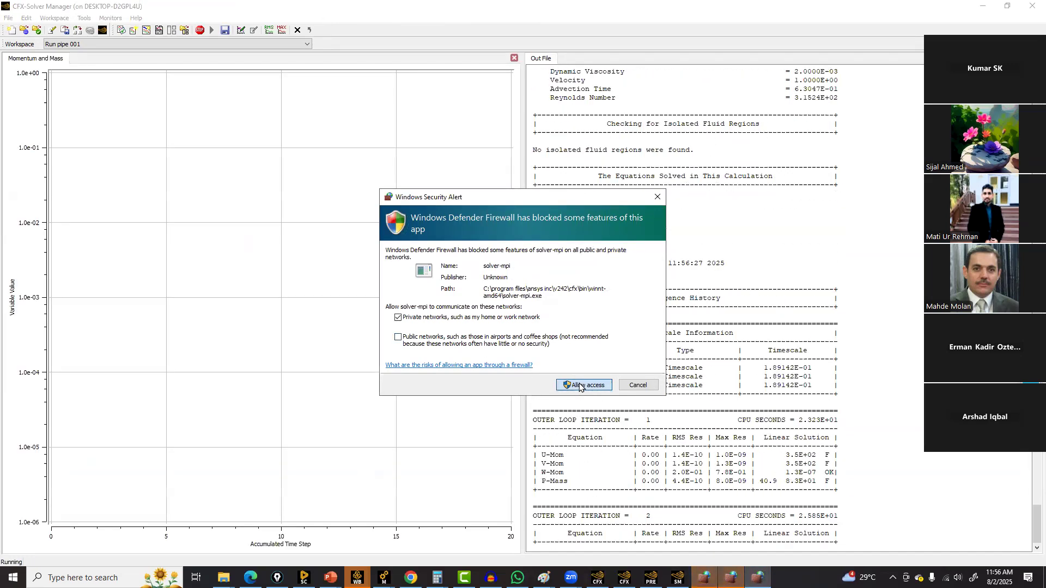
{"action": "left_click", "coordinate": [579, 385]}
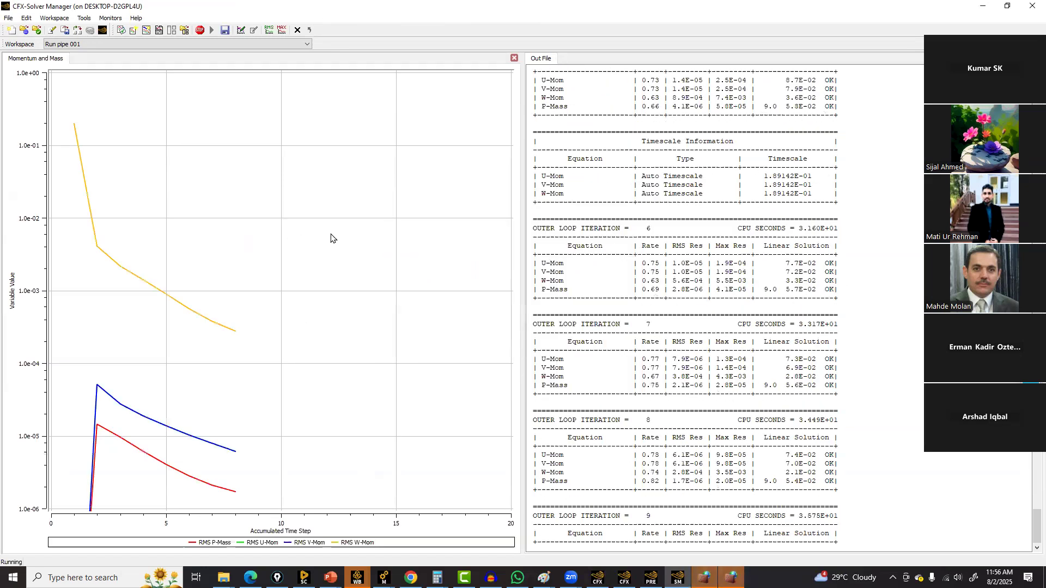
Switch the residual plot to maximum residuals and back to RMS residuals
{"action": "right_click", "coordinate": [312, 235]}
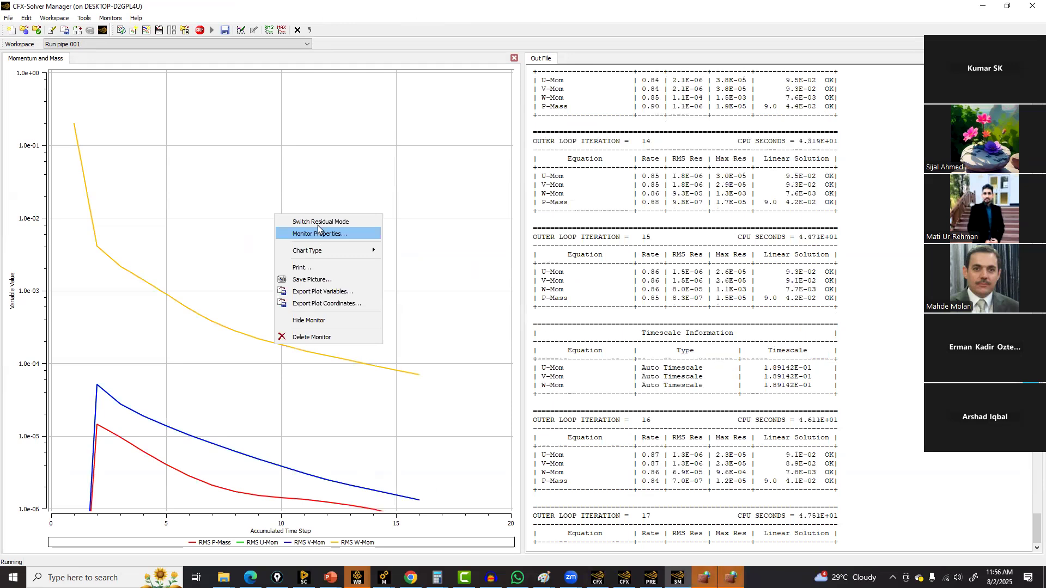
{"action": "left_click", "coordinate": [318, 223]}
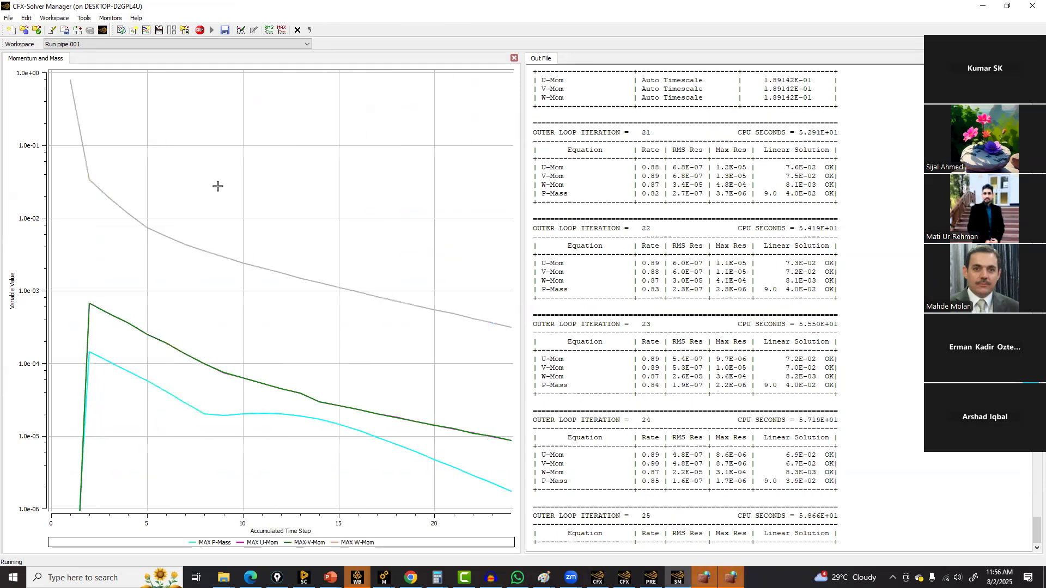
{"action": "right_click", "coordinate": [218, 186]}
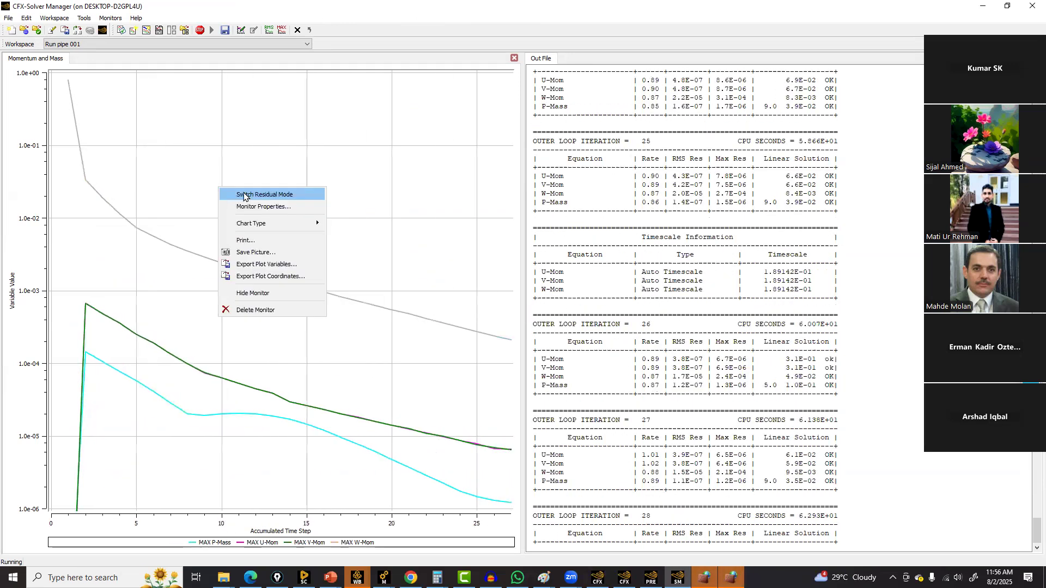
{"action": "left_click", "coordinate": [243, 195]}
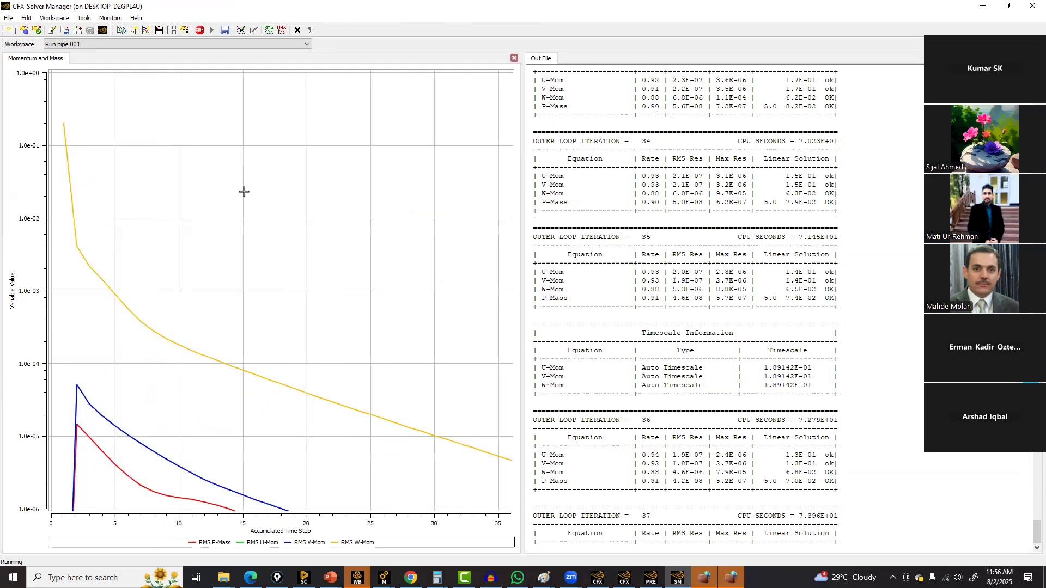
Turn off the manual log scale in the momentum and mass monitor's range settings and apply it
{"action": "right_click", "coordinate": [277, 289]}
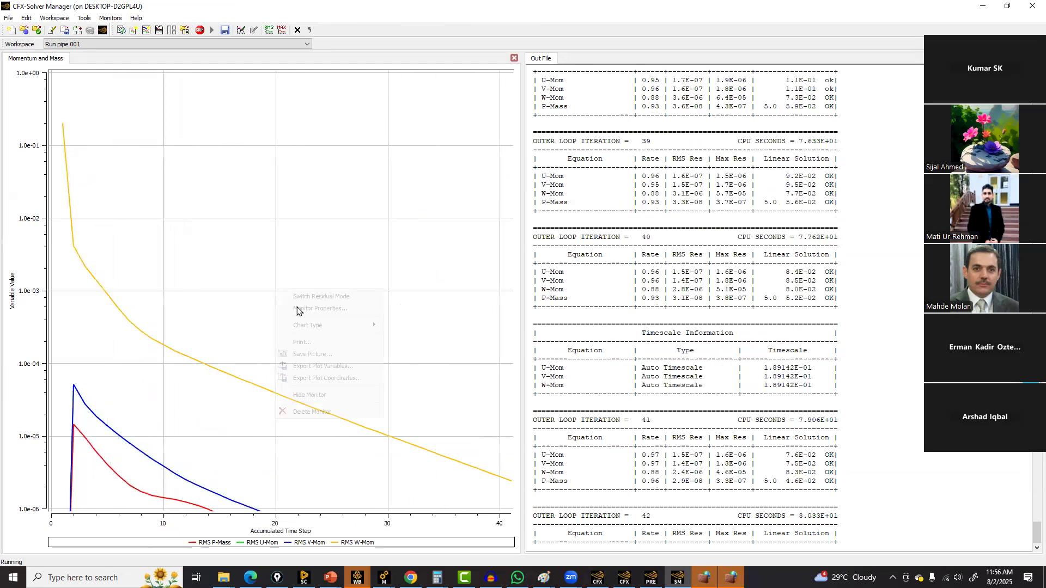
{"action": "left_click", "coordinate": [297, 309]}
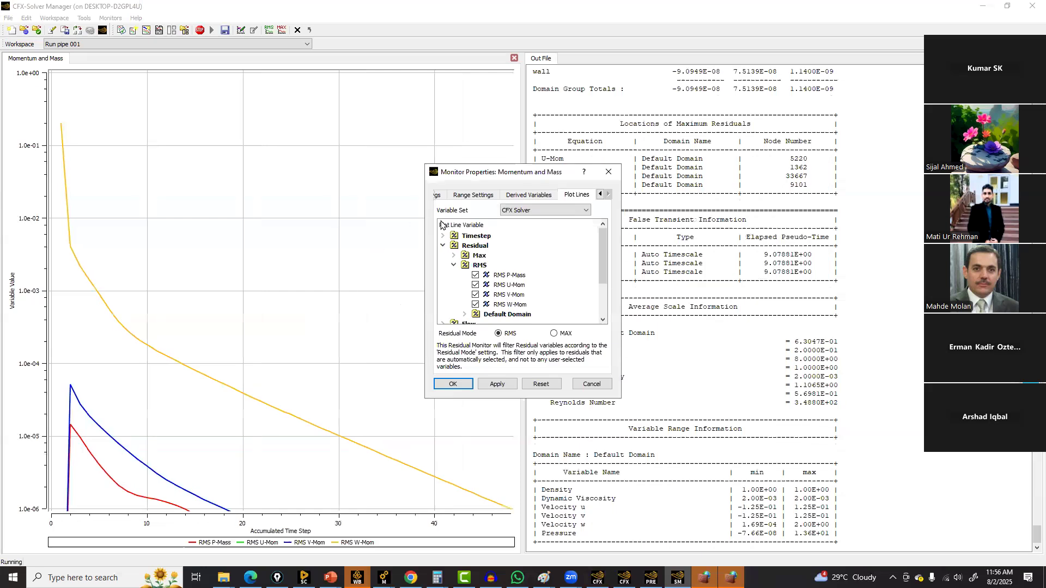
{"action": "left_click", "coordinate": [484, 195]}
{"action": "left_click", "coordinate": [453, 259]}
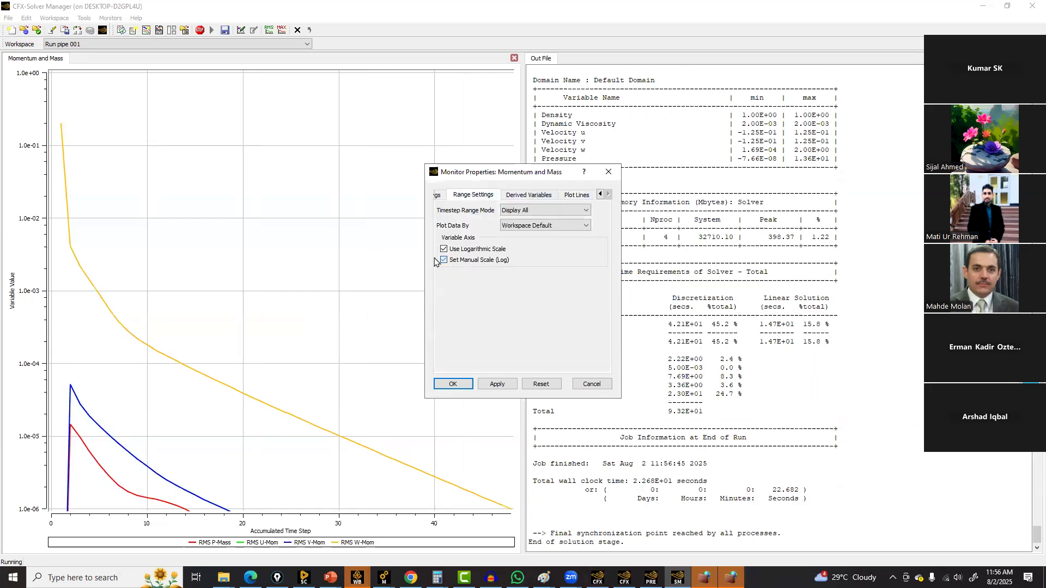
{"action": "left_click", "coordinate": [488, 384]}
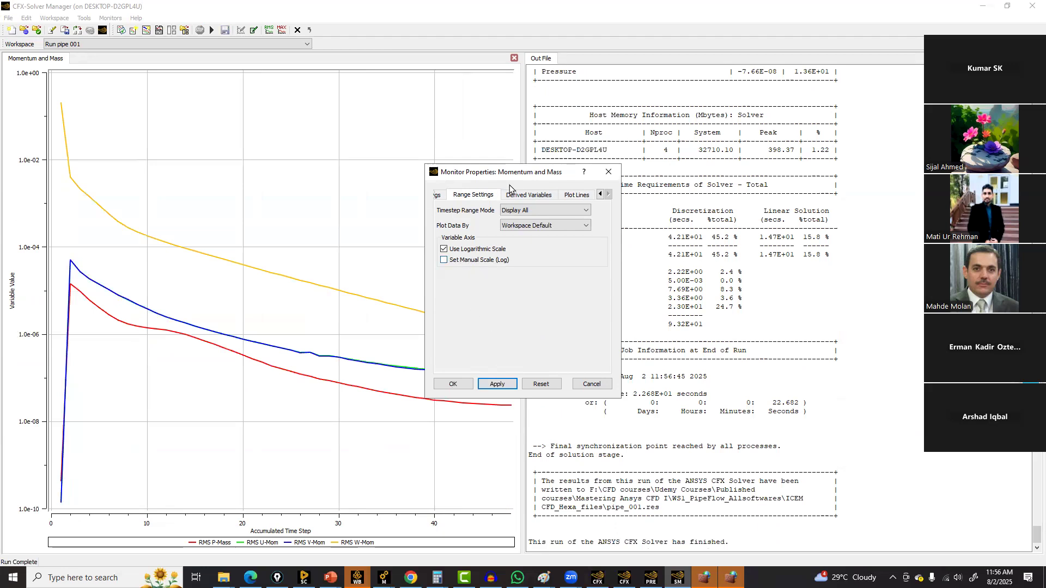
{"action": "left_click_drag", "start_coordinate": [515, 167], "coordinate": [434, 6]}
{"action": "left_click", "coordinate": [371, 222]}
{"action": "left_click", "coordinate": [522, 347]}
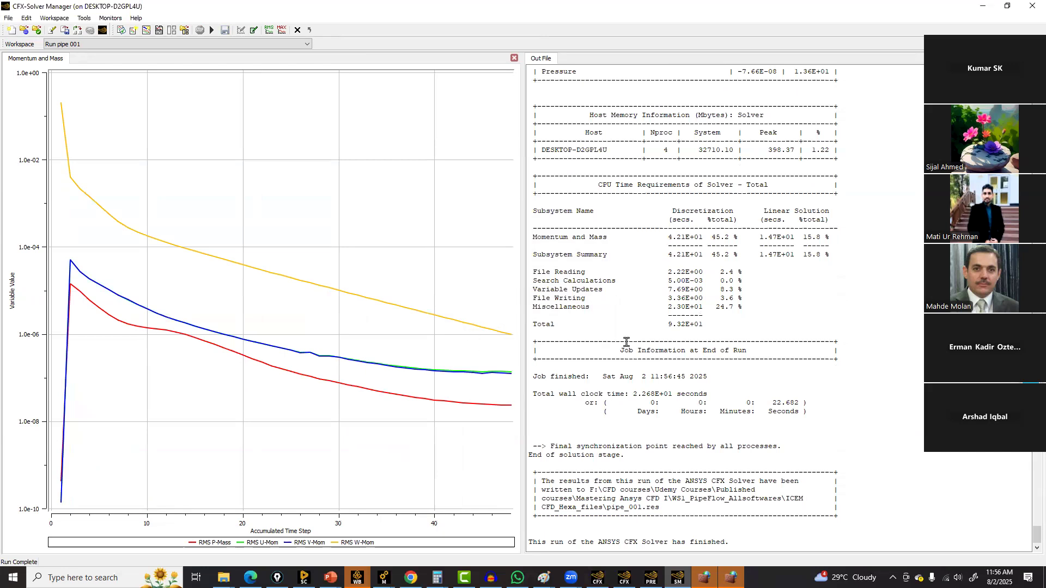
Scroll the output file to the termination summary and highlight the convergence criteria message
{"action": "scroll", "coordinate": [626, 342], "scroll_direction": "up", "scroll_amount": 20}
{"action": "scroll", "coordinate": [627, 342], "scroll_direction": "up", "scroll_amount": 15}
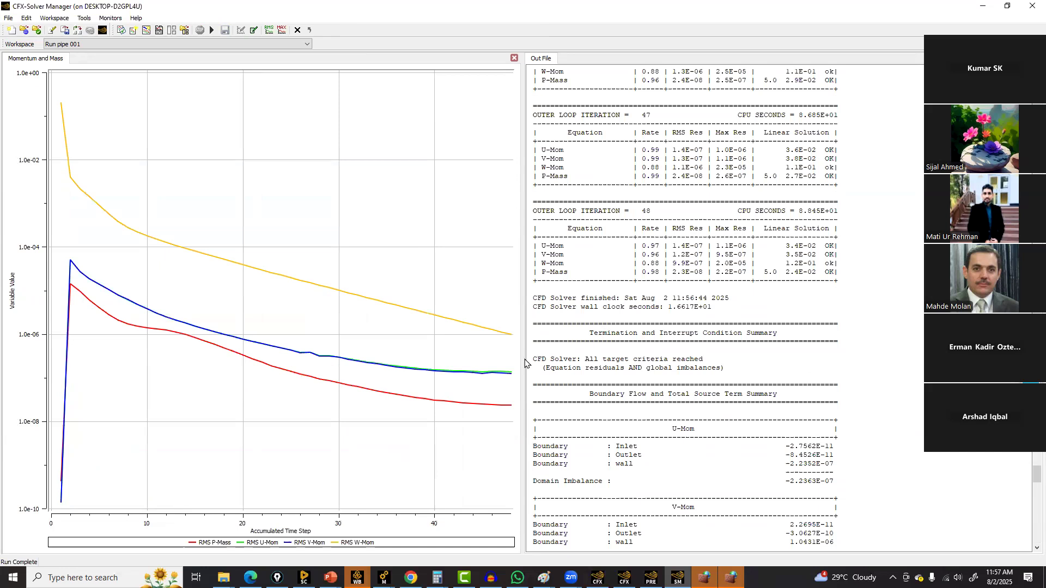
{"action": "left_click_drag", "start_coordinate": [533, 358], "coordinate": [734, 358]}
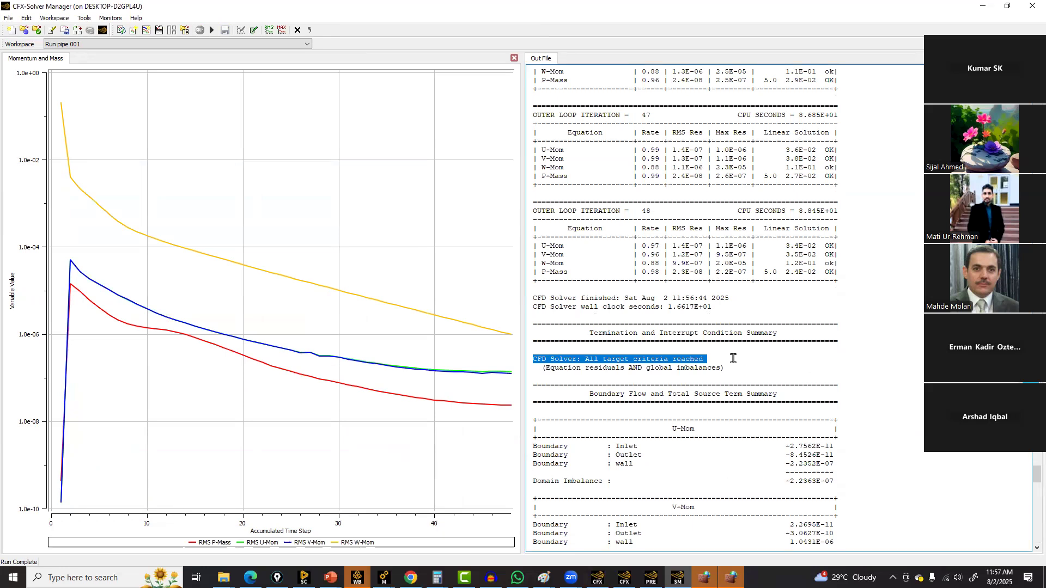
Close the CFX-Solver Manager window of the finished run and return to CFX-Pre
{"action": "left_click", "coordinate": [651, 577]}
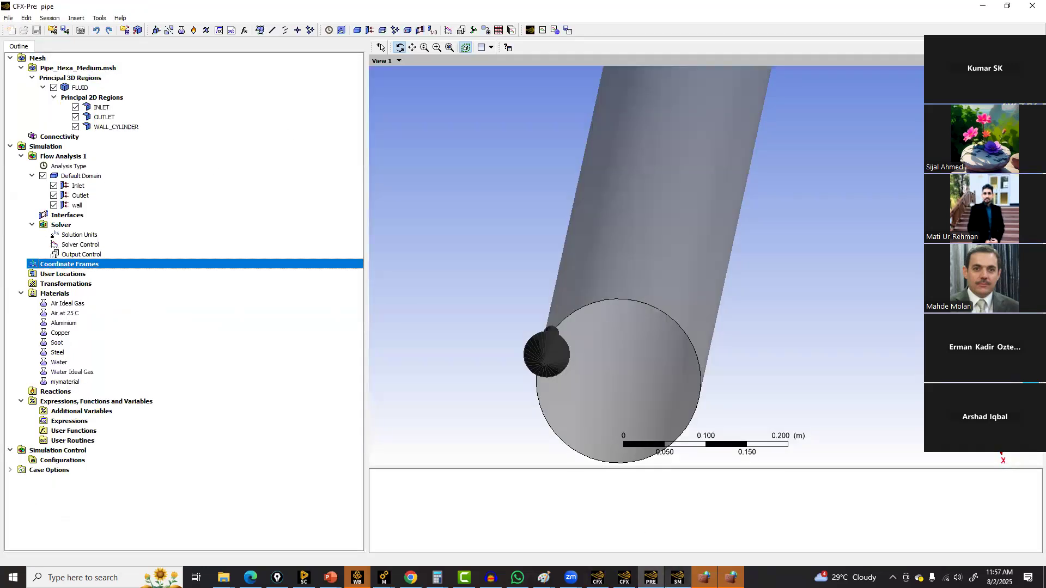
{"action": "left_click", "coordinate": [677, 578]}
{"action": "left_click", "coordinate": [1032, 5]}
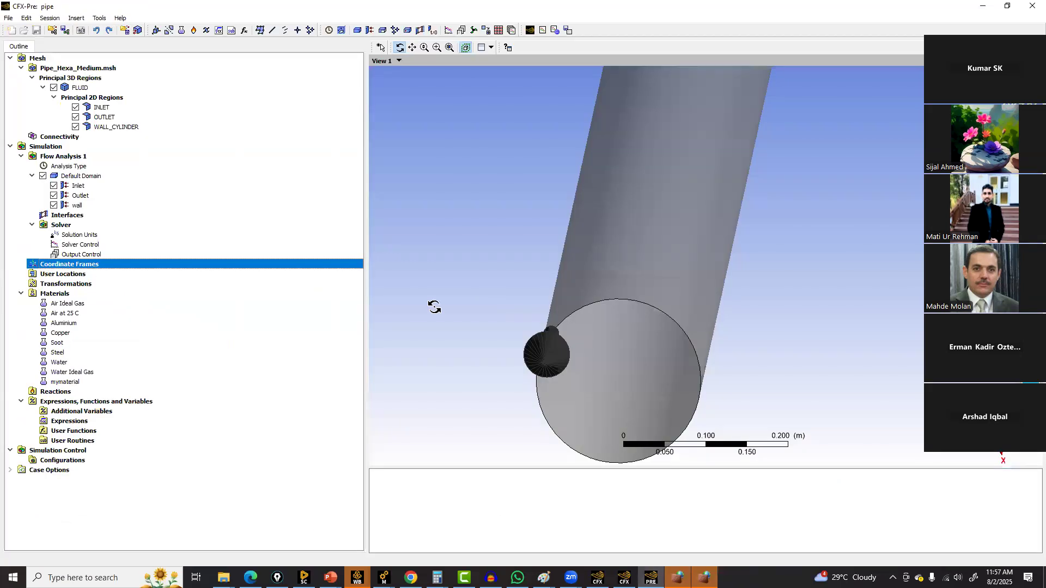
Open Solver Control and set the residual target to 1e-08, tighten the conservation target value, and confirm
{"action": "double_click", "coordinate": [79, 245]}
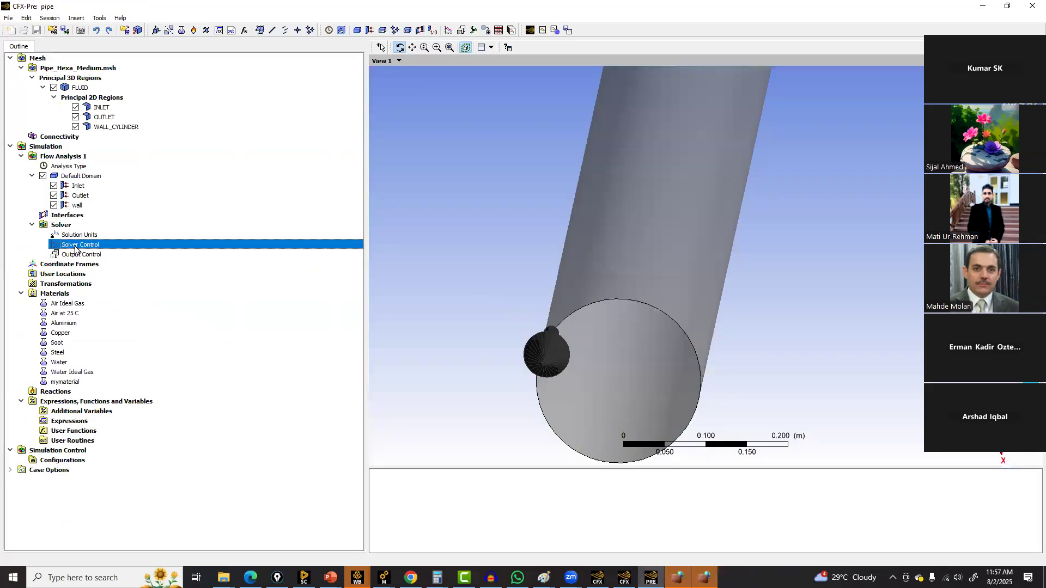
{"action": "triple_click", "coordinate": [88, 243]}
{"action": "type", "text": "1e-0"}
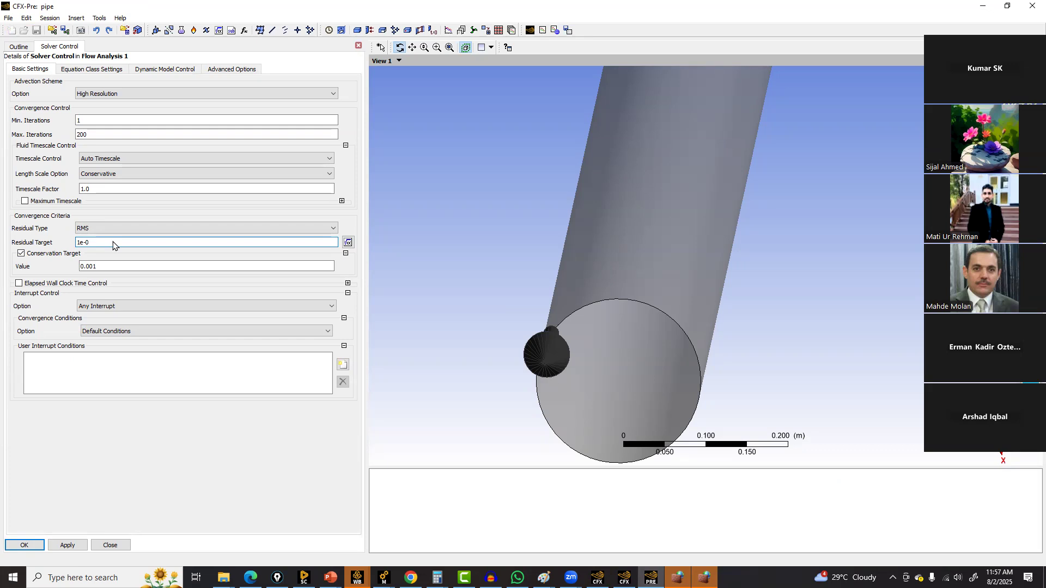
{"action": "type", "text": "68"}
{"action": "left_click", "coordinate": [96, 268]}
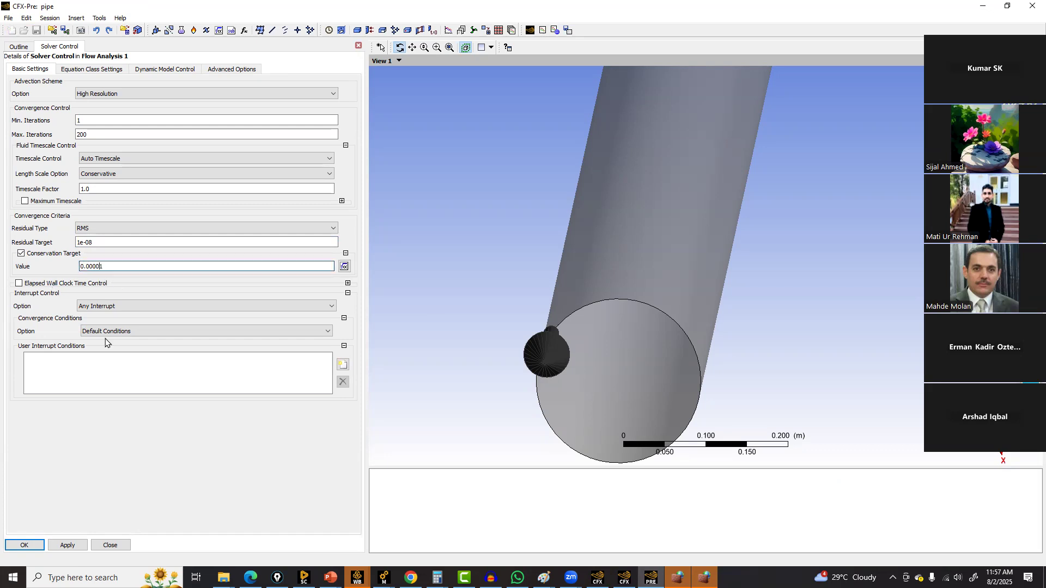
{"action": "left_click", "coordinate": [24, 545]}
{"action": "left_click", "coordinate": [24, 545]}
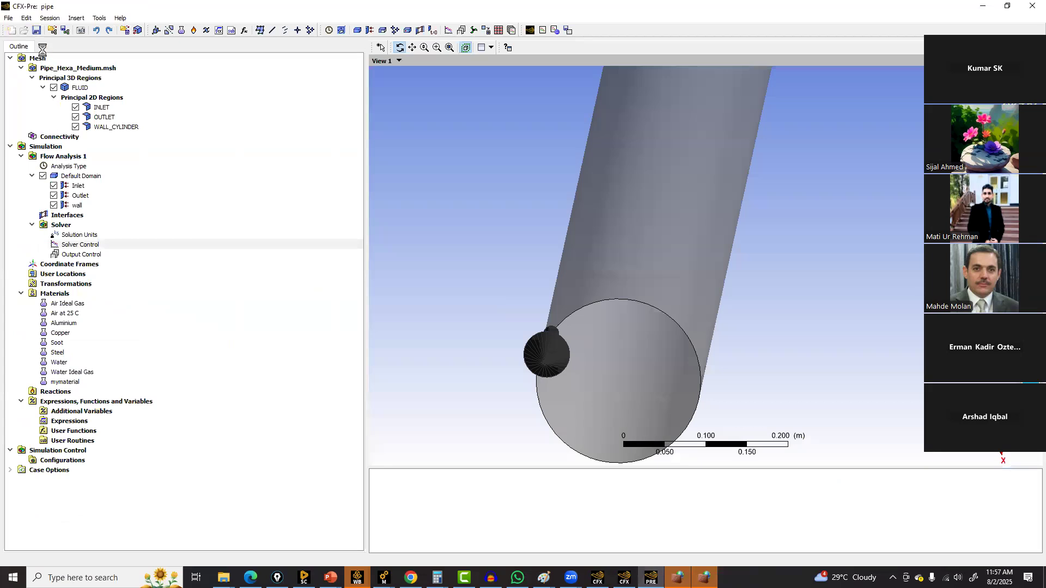
Start a Define Run from CFX-Pre, overwriting the existing pipe.def solver input file
{"action": "left_click", "coordinate": [99, 18]}
{"action": "mouse_move", "coordinate": [156, 114]}
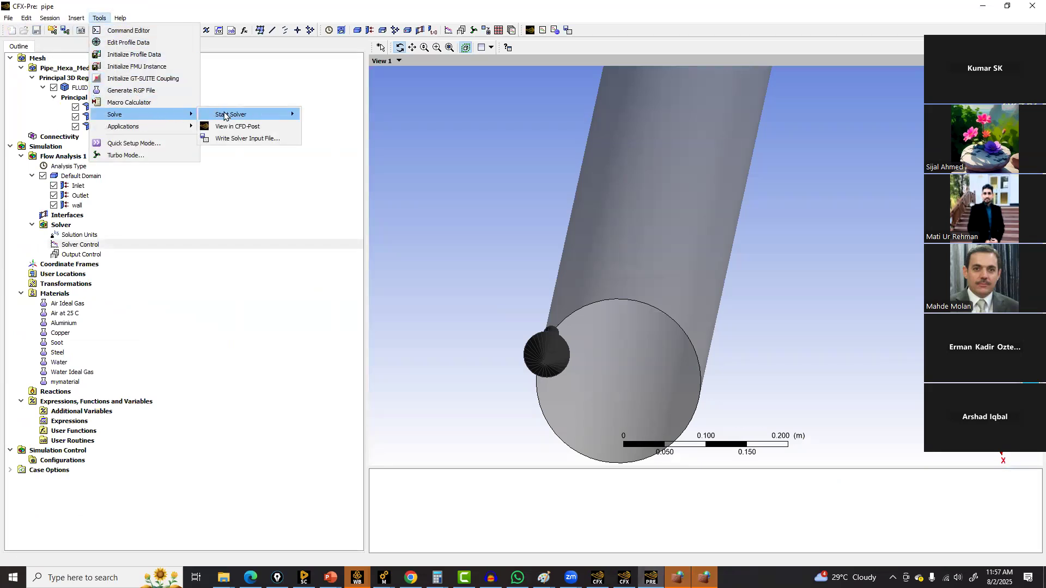
{"action": "mouse_move", "coordinate": [245, 115]}
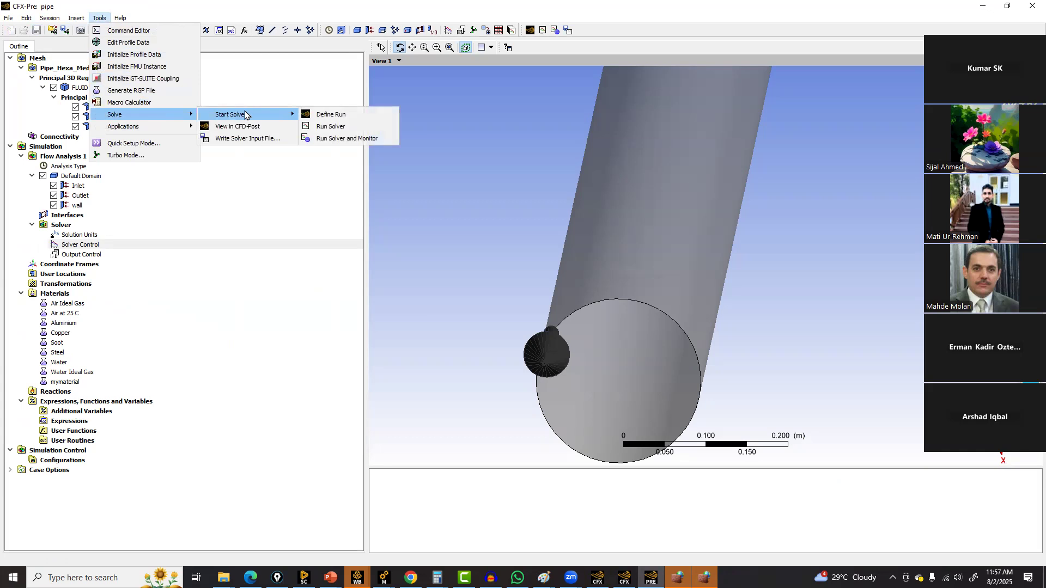
{"action": "left_click", "coordinate": [320, 115]}
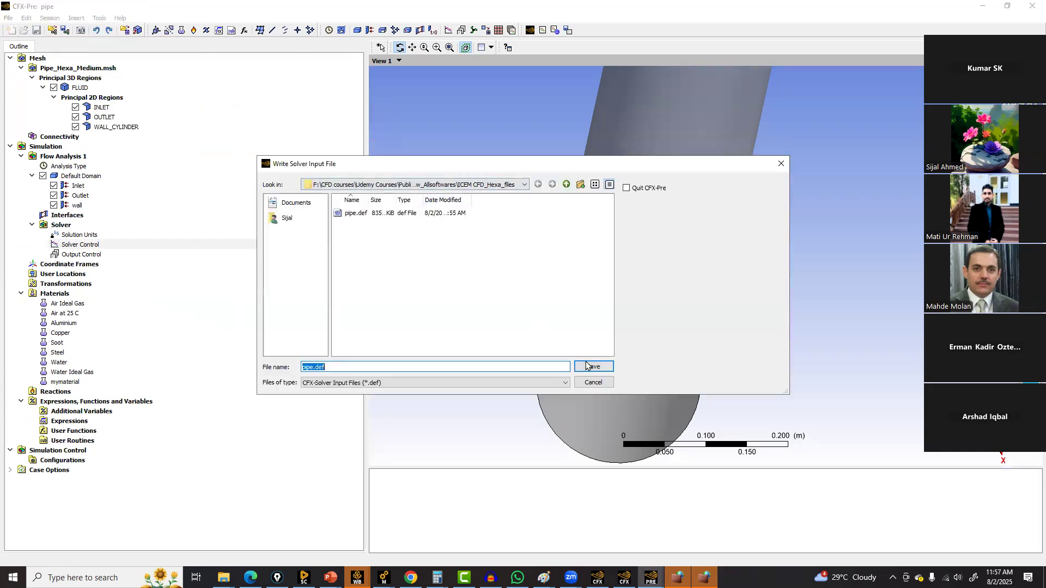
{"action": "left_click", "coordinate": [576, 365]}
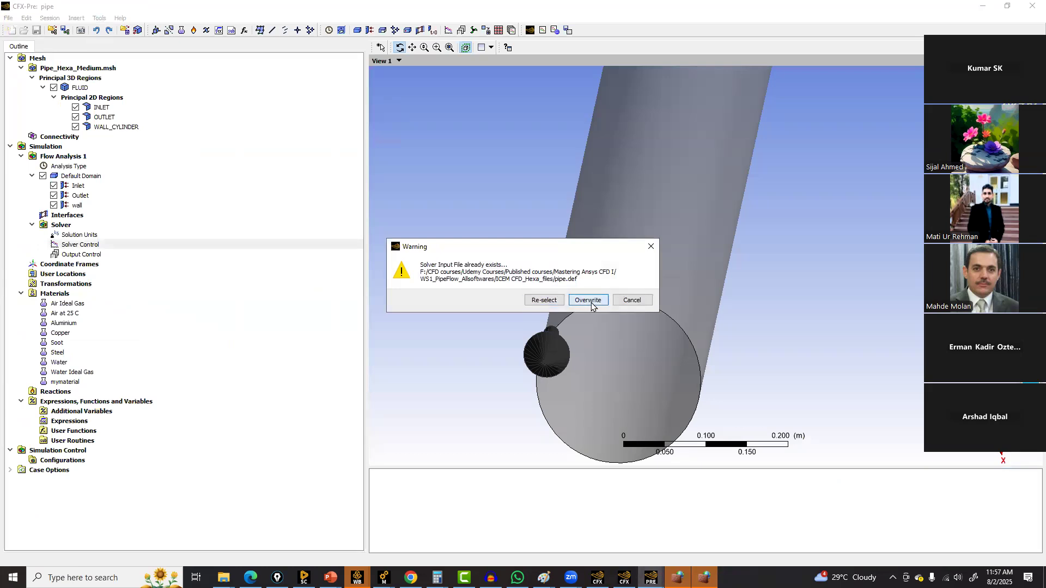
{"action": "left_click", "coordinate": [582, 300]}
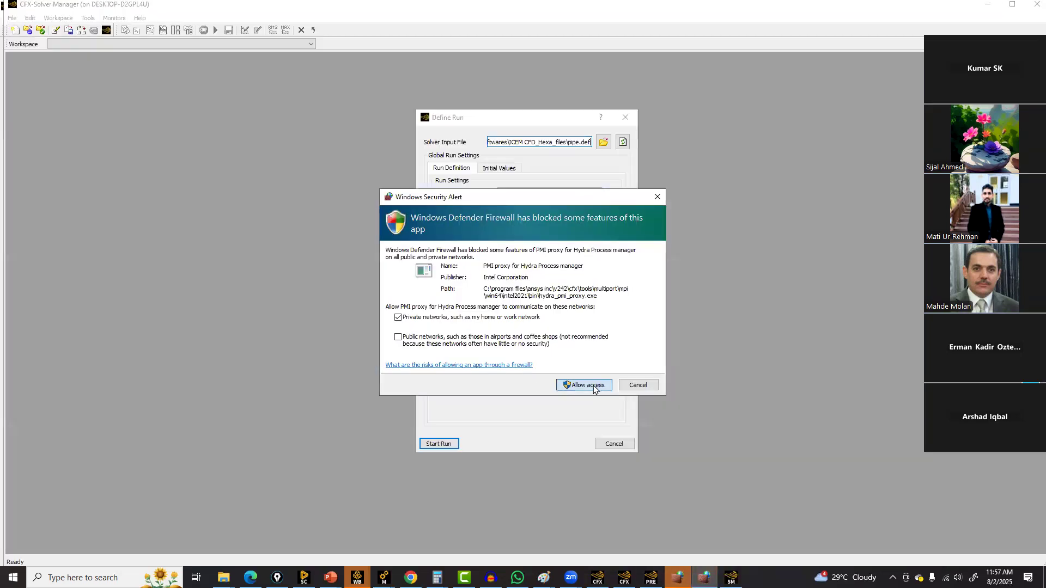
Allow the Hydra PMI proxy and mpiexec through the firewall and return to the Define Run dialog
{"action": "left_click", "coordinate": [584, 385]}
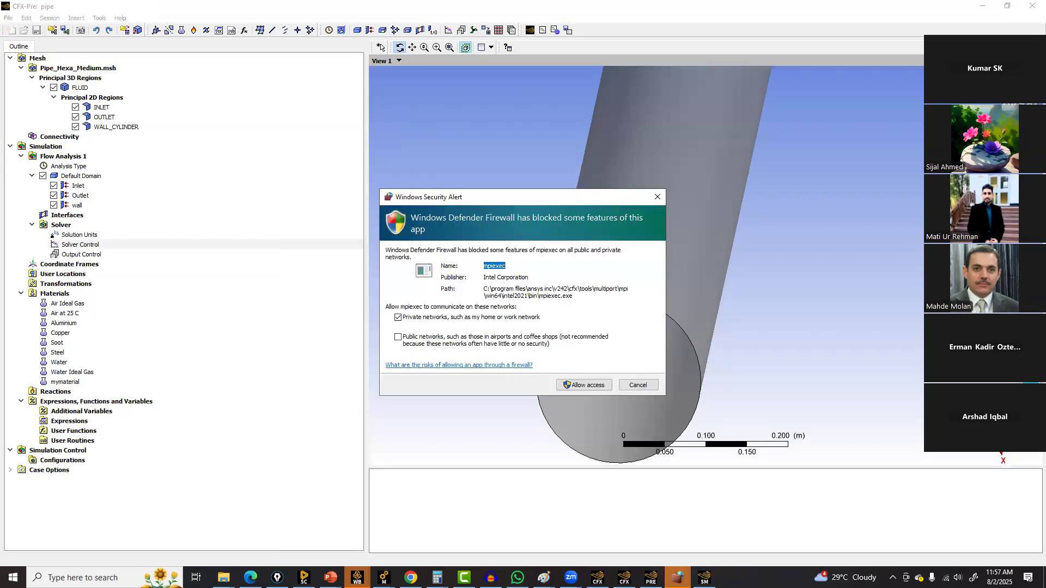
{"action": "left_click", "coordinate": [584, 385]}
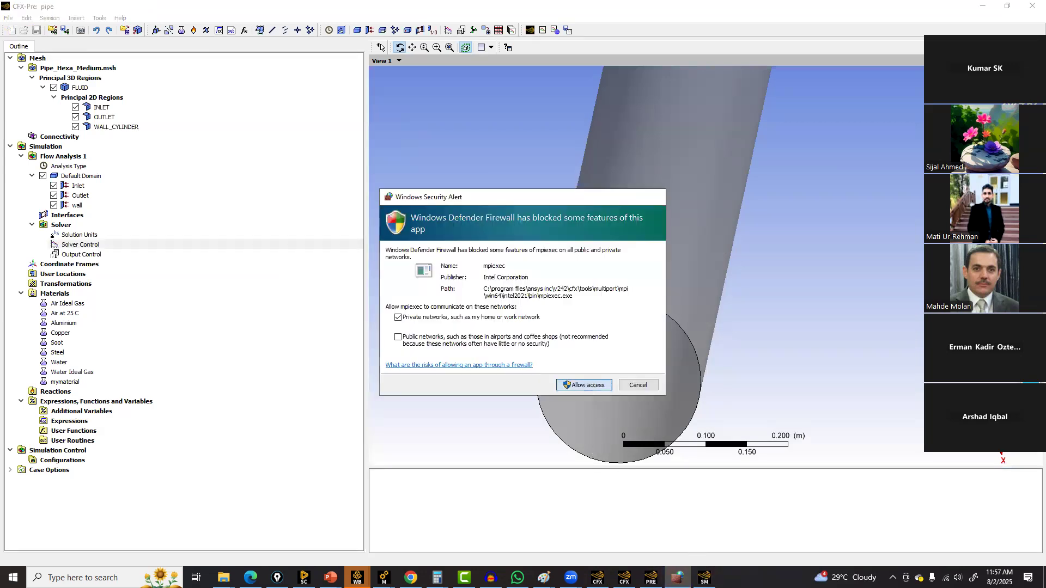
{"action": "left_click", "coordinate": [677, 577]}
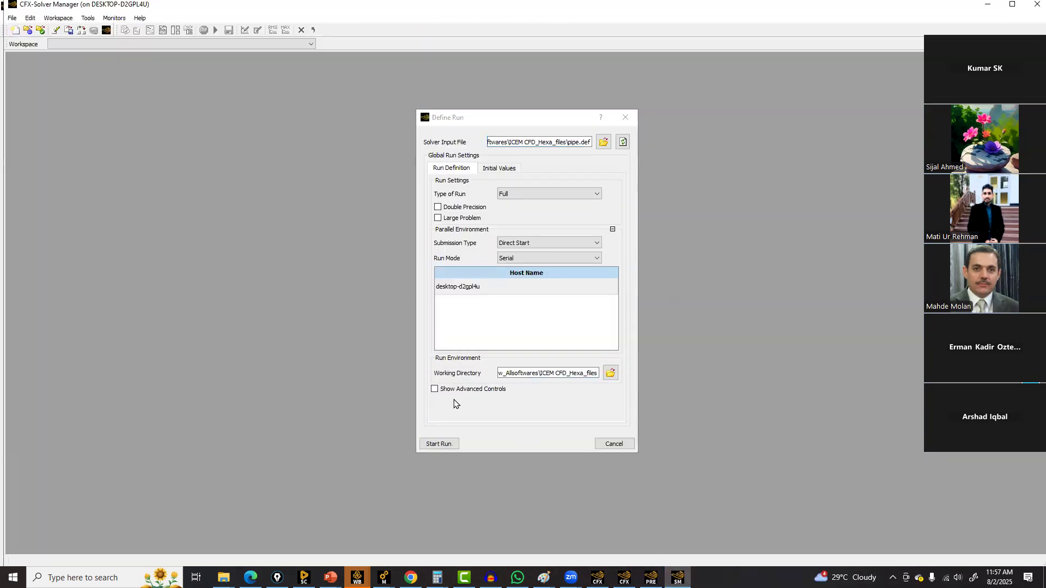
Set the run mode to Intel MPI Local Parallel and start the solver run
{"action": "left_click", "coordinate": [523, 243]}
{"action": "left_click", "coordinate": [527, 253]}
{"action": "left_click", "coordinate": [526, 259]}
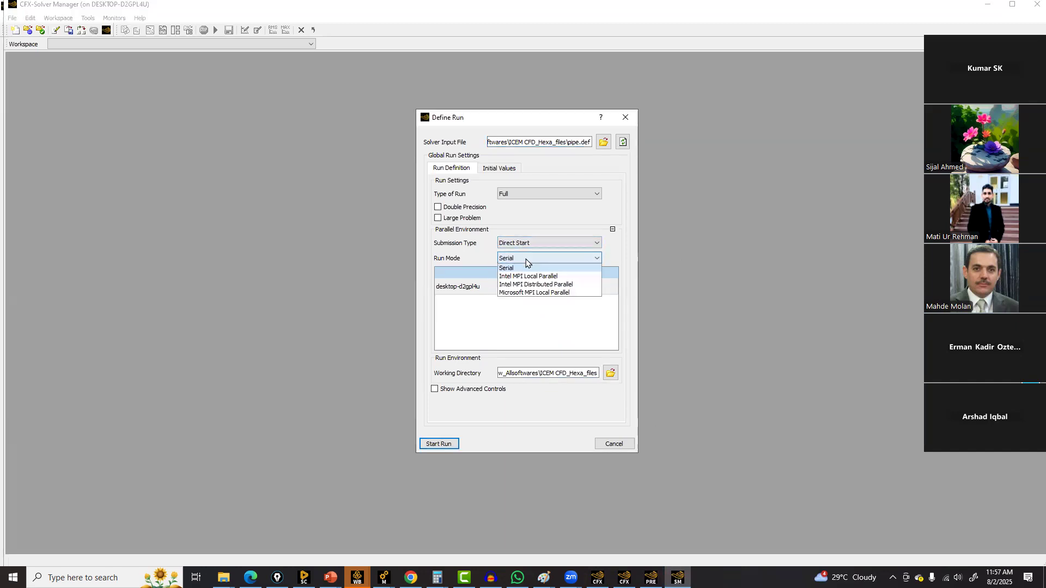
{"action": "left_click", "coordinate": [526, 276]}
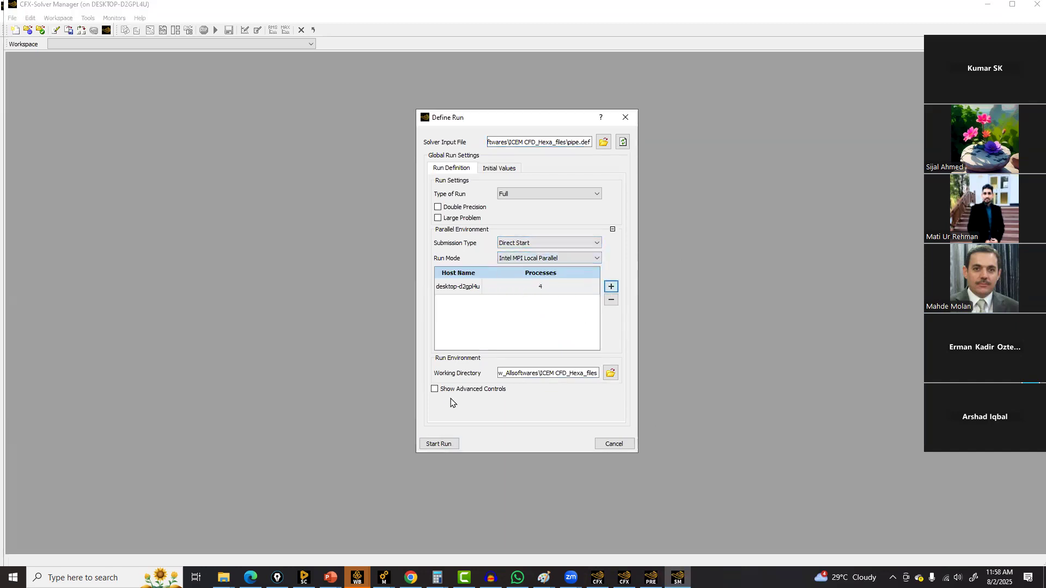
{"action": "left_click", "coordinate": [439, 444]}
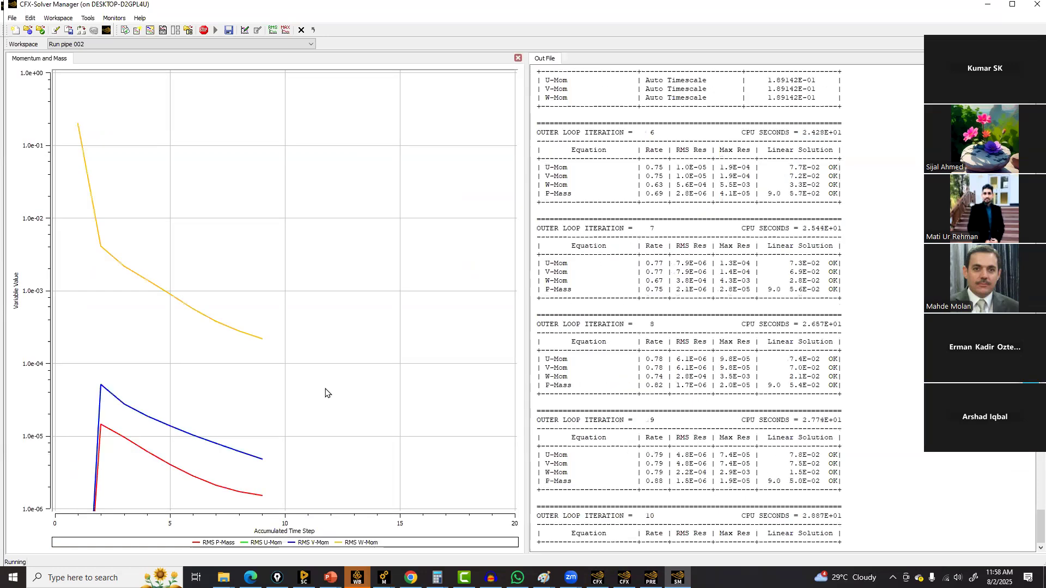
Open the momentum and mass monitor's properties and view its settings tabs
{"action": "double_click", "coordinate": [325, 392]}
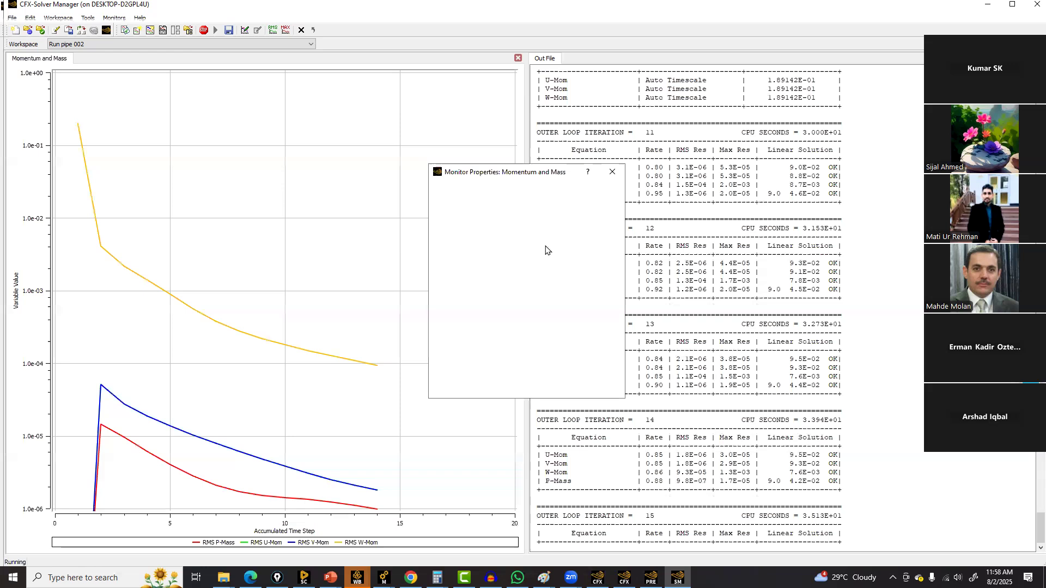
{"action": "right_click", "coordinate": [388, 236]}
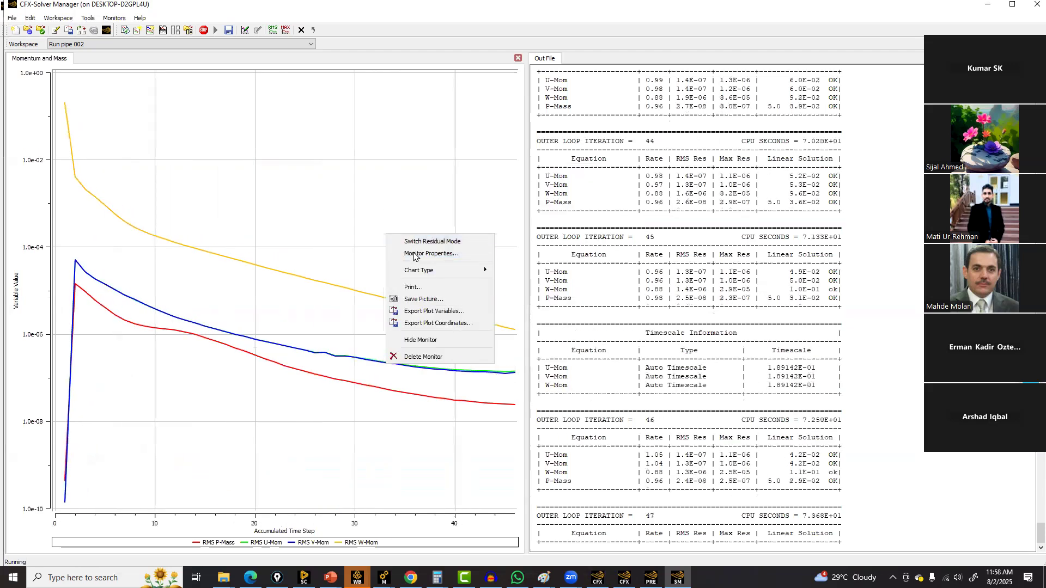
{"action": "left_click", "coordinate": [431, 254]}
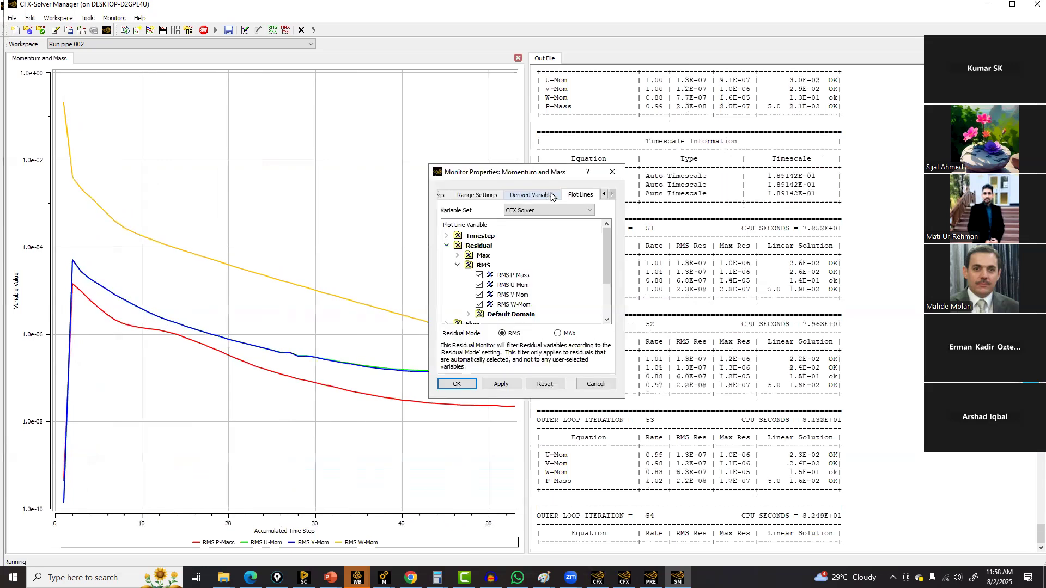
{"action": "left_click", "coordinate": [552, 196]}
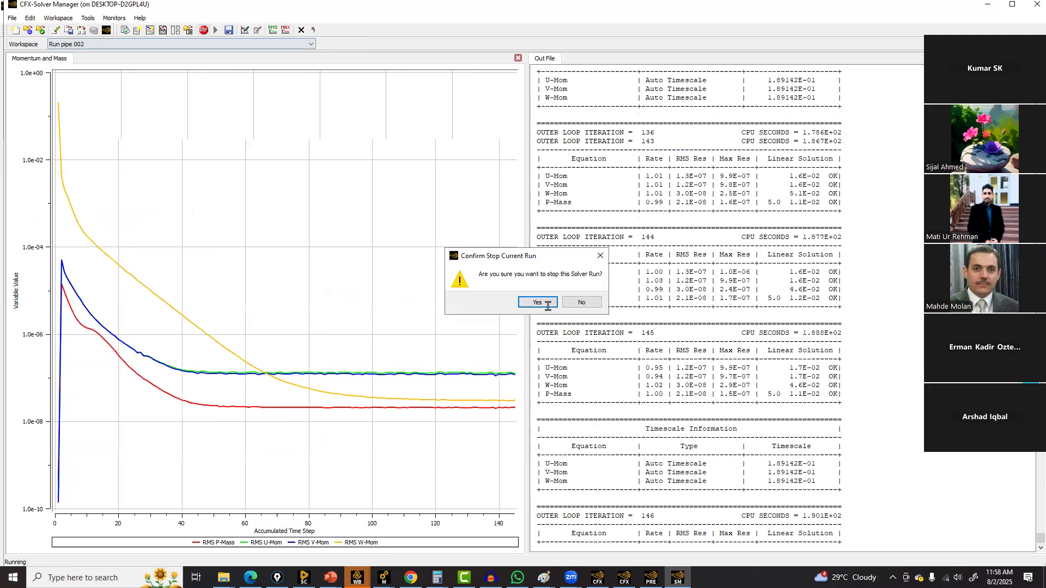
Stop the current solver run and confirm stopping it
{"action": "left_click", "coordinate": [548, 306]}
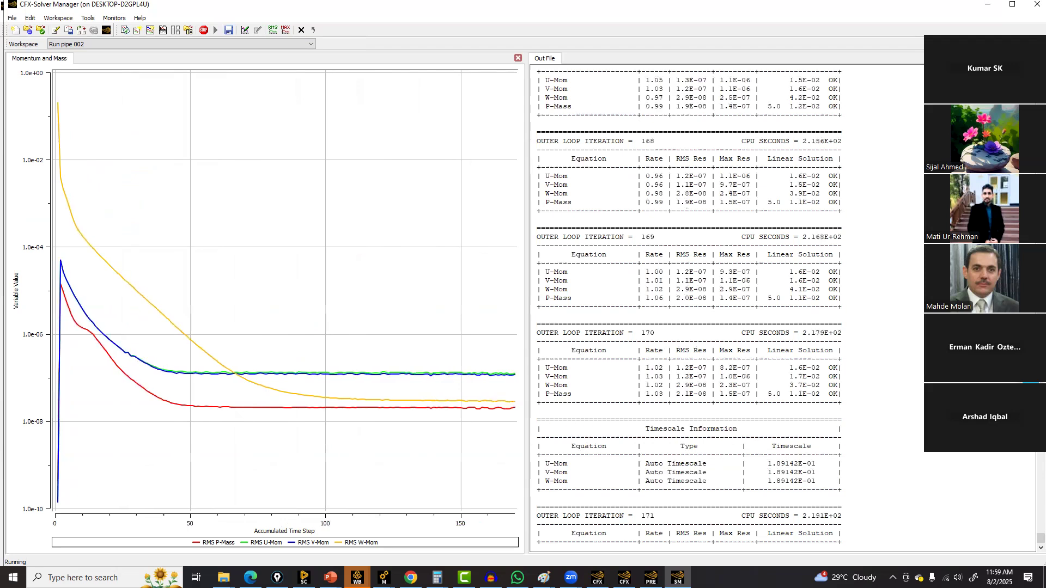
{"action": "left_click", "coordinate": [517, 577]}
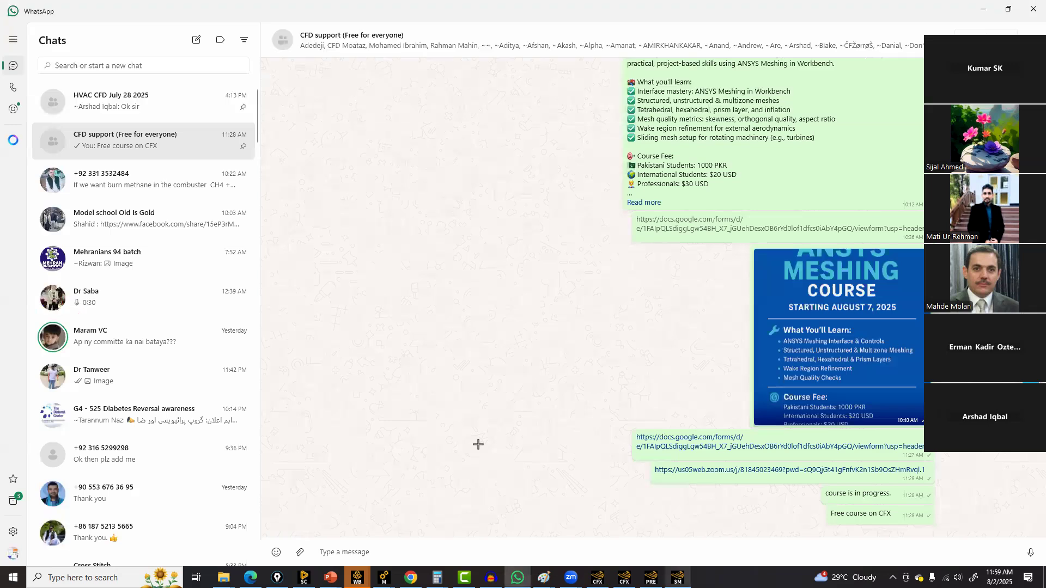
{"action": "key", "text": "alt+Tab"}
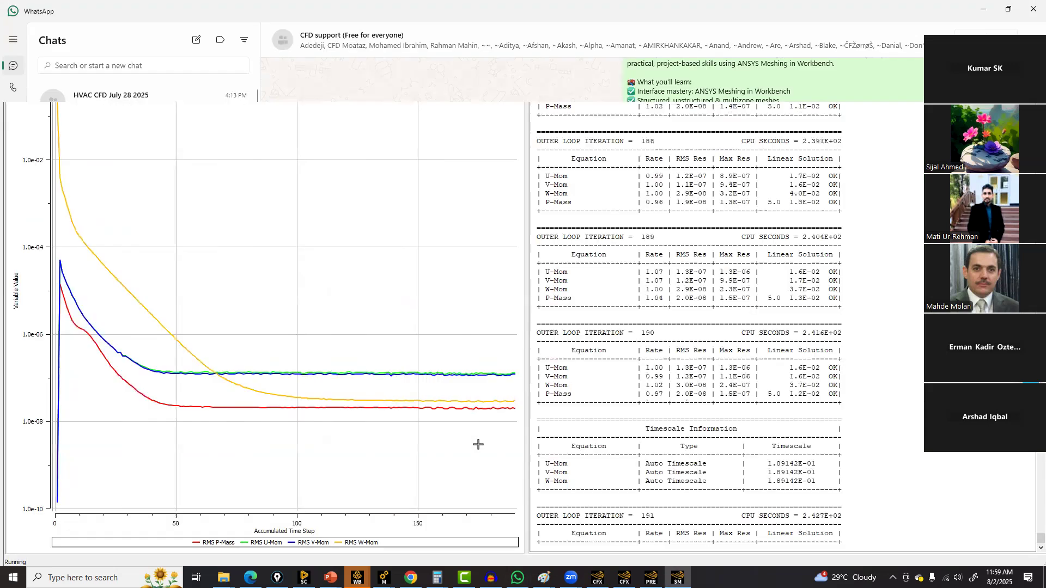
{"action": "left_click", "coordinate": [203, 31]}
{"action": "left_click", "coordinate": [523, 304]}
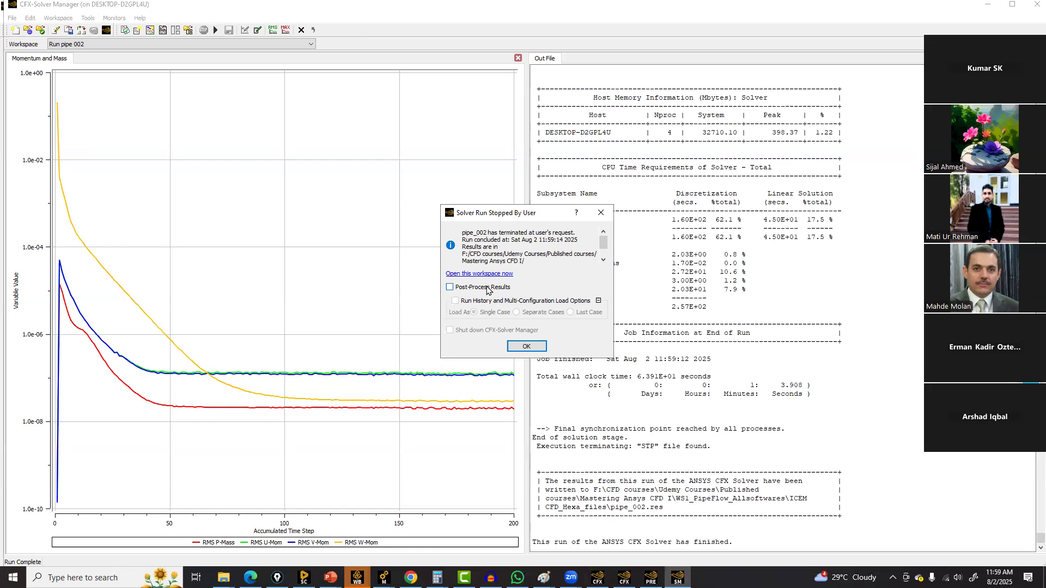
Enable post-processing of results in the run-stopped dialog and confirm it
{"action": "left_click", "coordinate": [486, 289]}
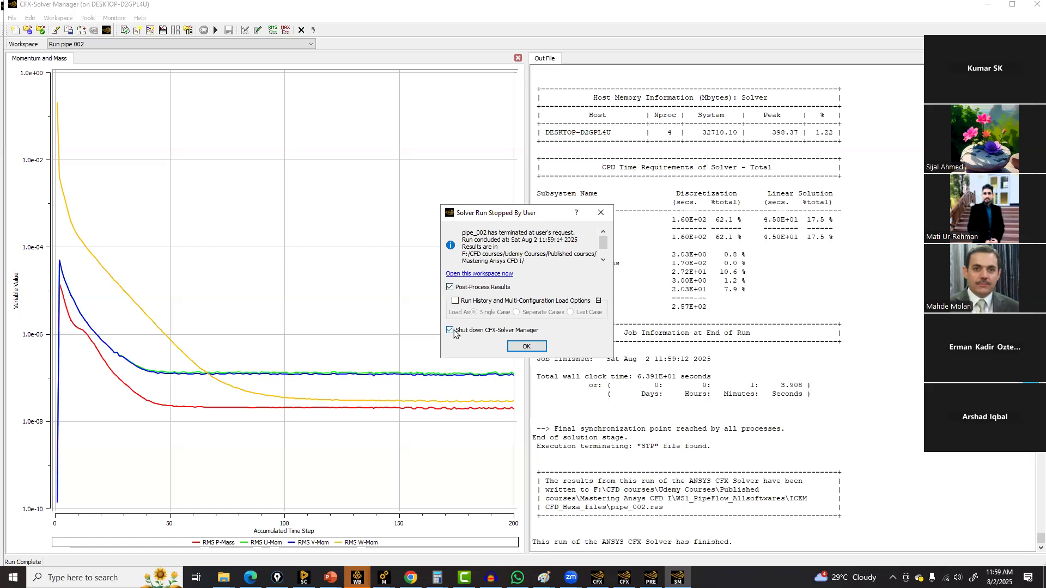
{"action": "left_click", "coordinate": [526, 347]}
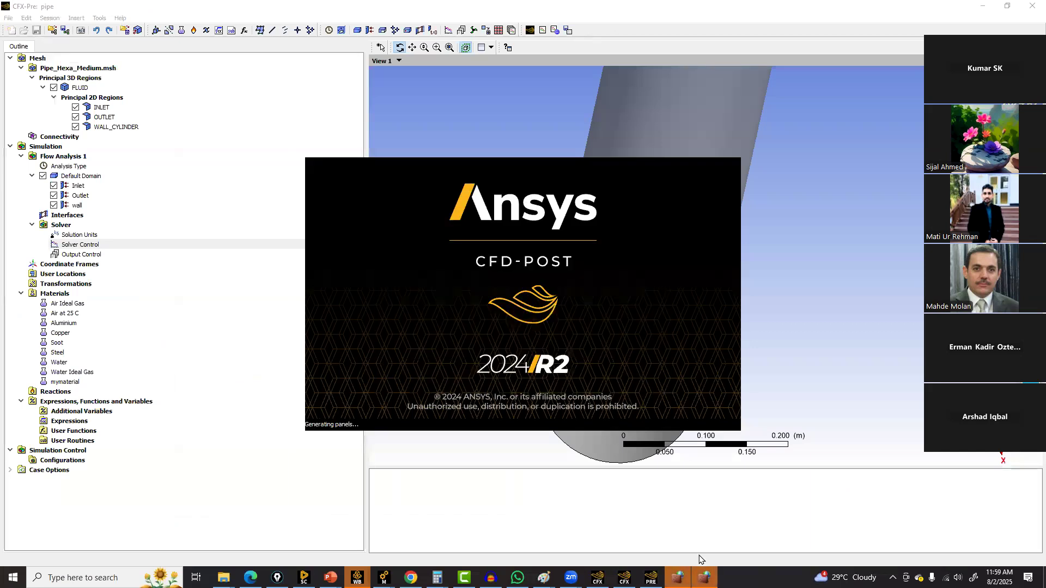
Dismiss the startup prompts and maximize the CFD-Post window showing pipe_002.res
{"action": "left_click", "coordinate": [586, 385]}
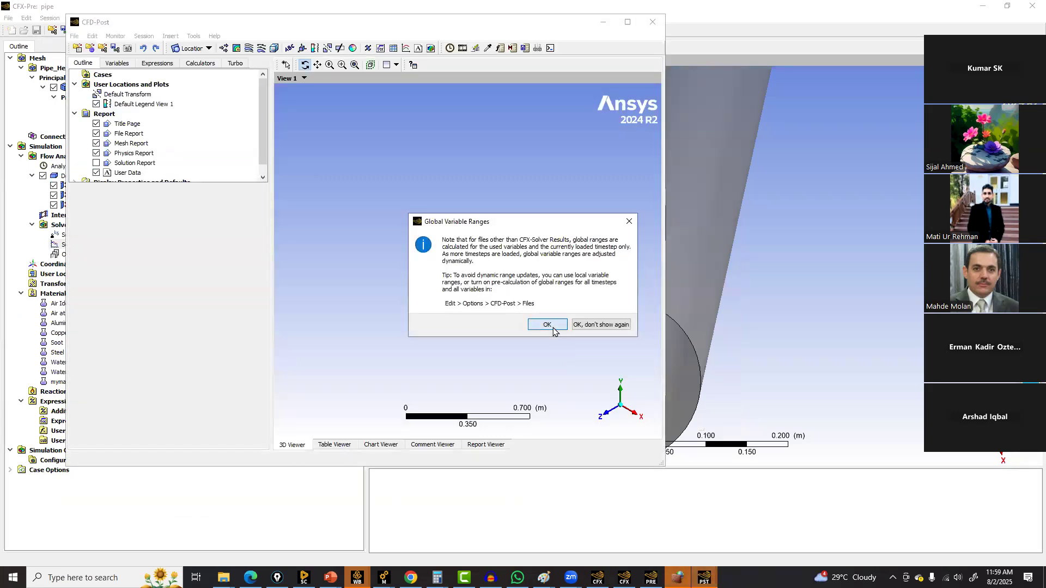
{"action": "left_click", "coordinate": [551, 326]}
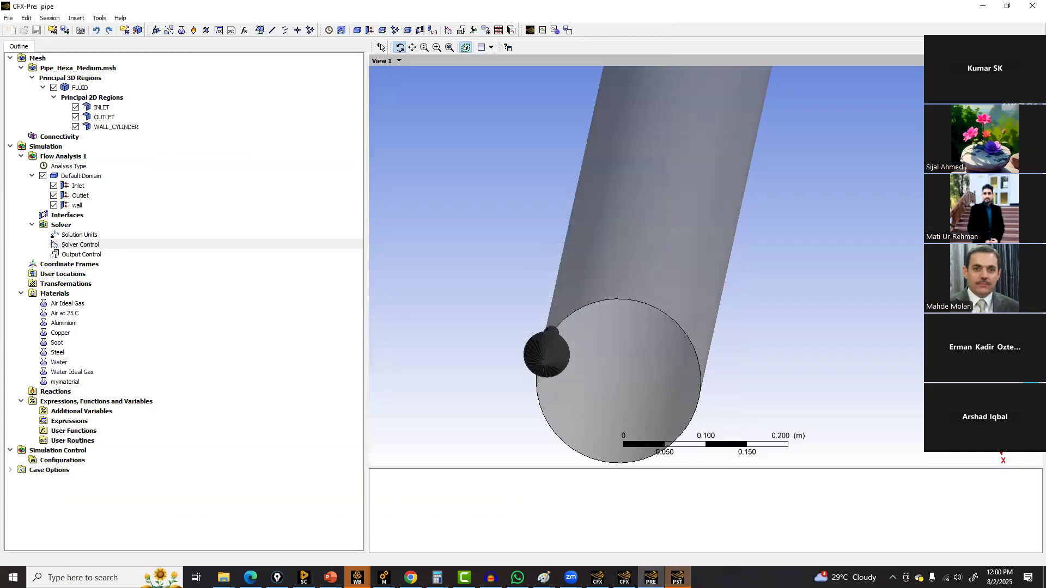
{"action": "left_click", "coordinate": [682, 577]}
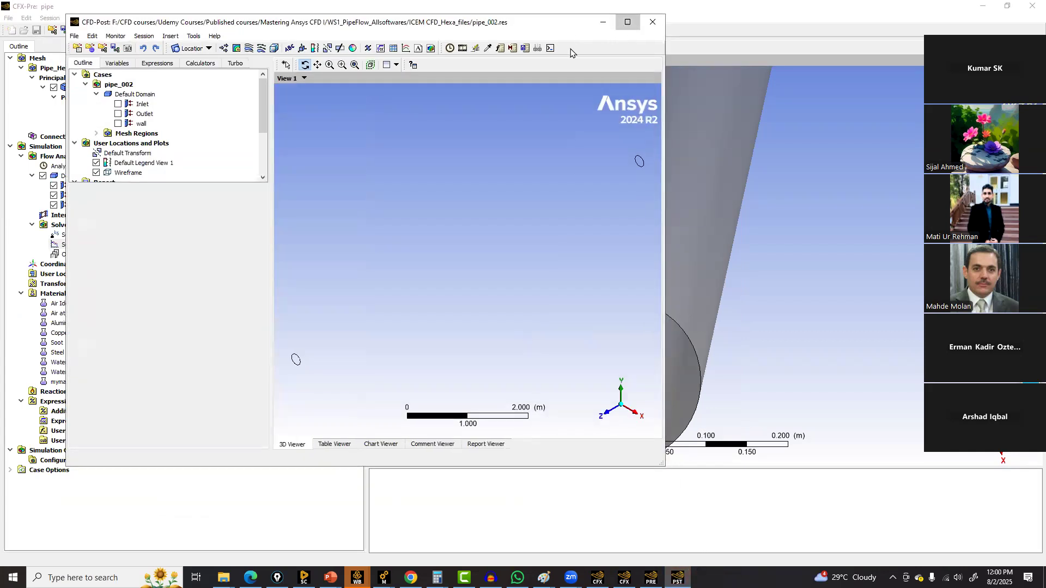
{"action": "left_click", "coordinate": [628, 22]}
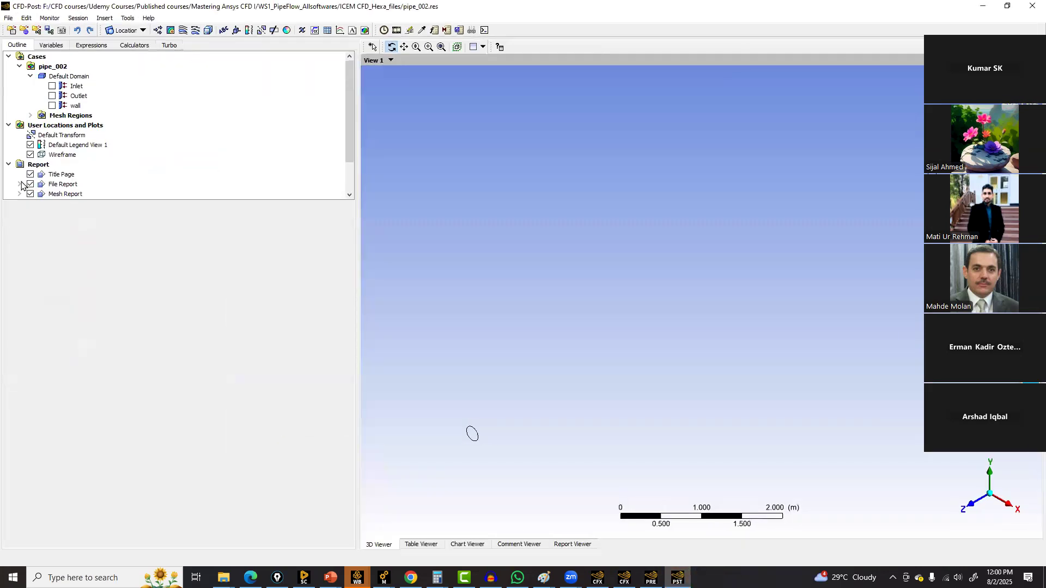
Display the Inlet, Outlet and wall boundaries of the default domain in the viewer
{"action": "left_click", "coordinate": [52, 86]}
{"action": "left_click", "coordinate": [52, 96]}
{"action": "left_click", "coordinate": [52, 105]}
{"action": "left_click", "coordinate": [68, 105]}
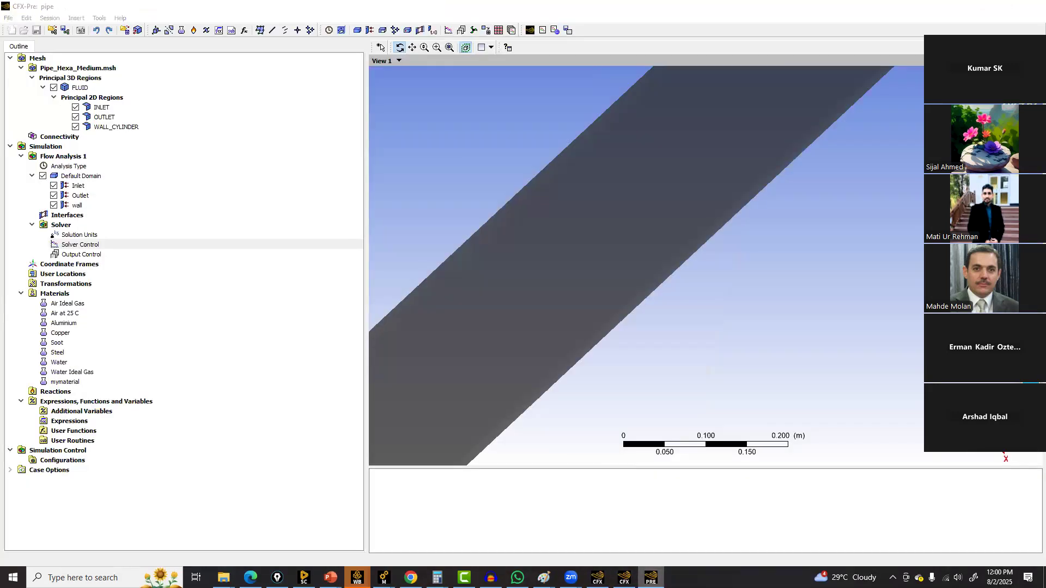
{"action": "left_click", "coordinate": [981, 6]}
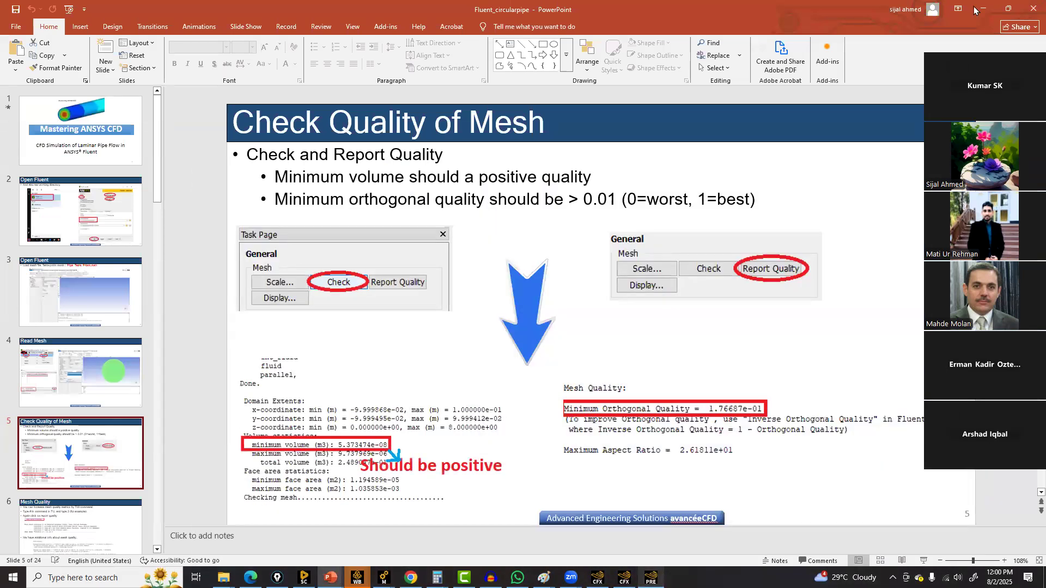
{"action": "left_click", "coordinate": [984, 10]}
{"action": "left_click", "coordinate": [982, 8]}
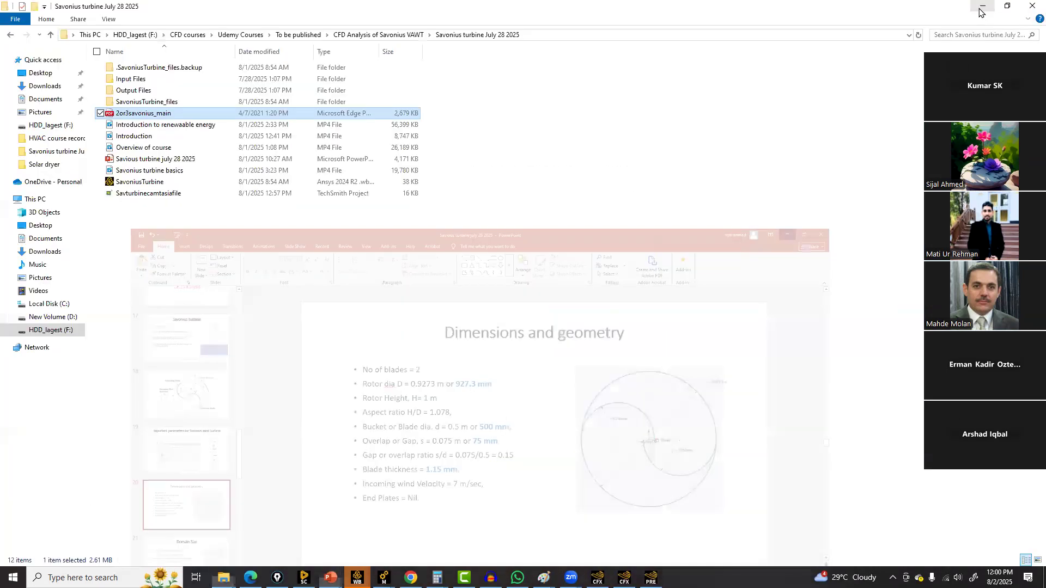
{"action": "left_click", "coordinate": [980, 7]}
{"action": "left_click", "coordinate": [982, 8]}
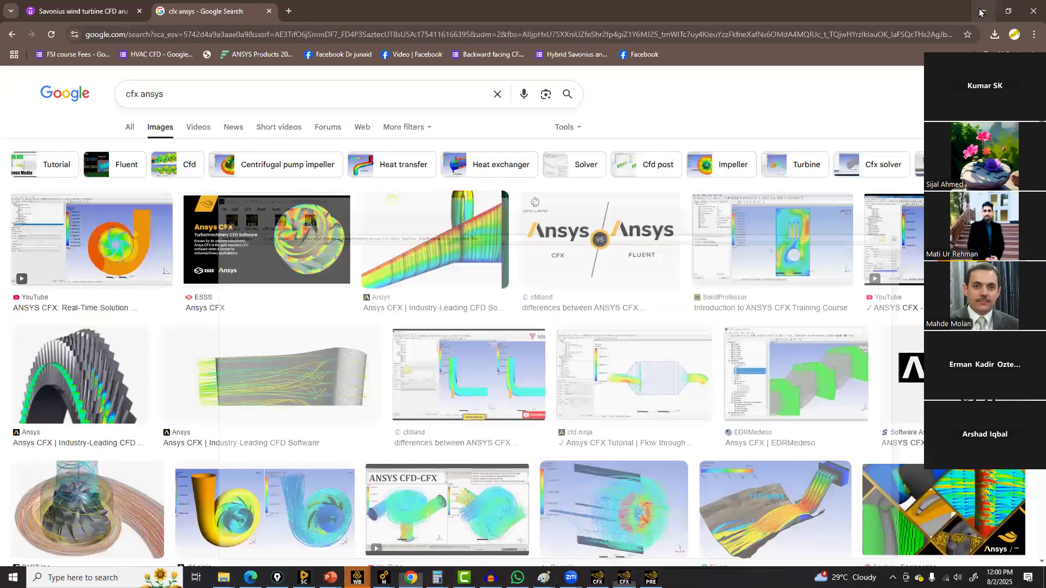
Try loading a results file from the F:\CFXcourse folder in a newly launched CFD-Post, then cancel and close CFD-Post
{"action": "left_click", "coordinate": [982, 8]}
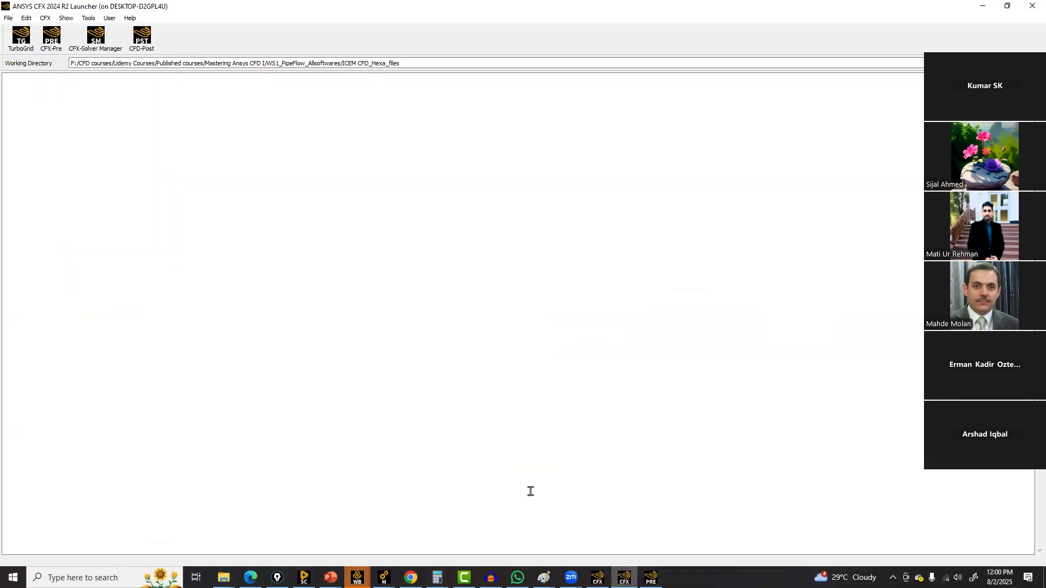
{"action": "left_click", "coordinate": [145, 44]}
{"action": "key", "text": "alt+Tab"}
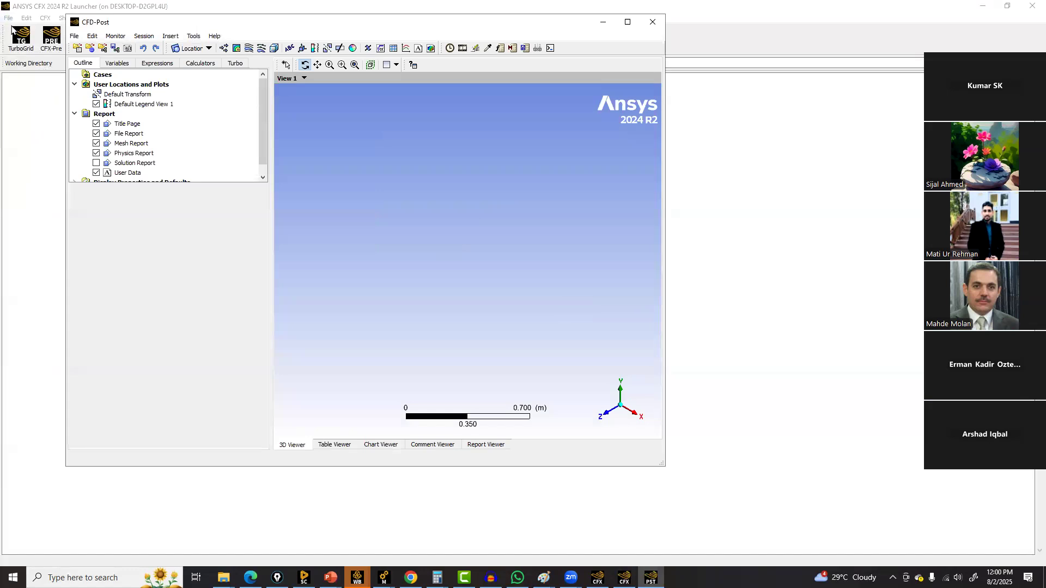
{"action": "left_click", "coordinate": [74, 36]}
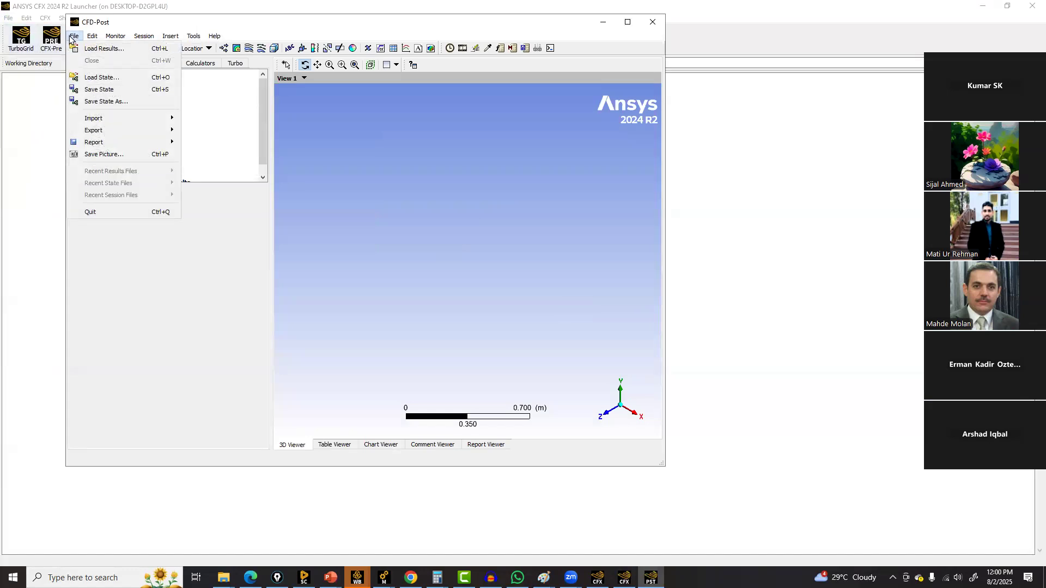
{"action": "left_click", "coordinate": [104, 52]}
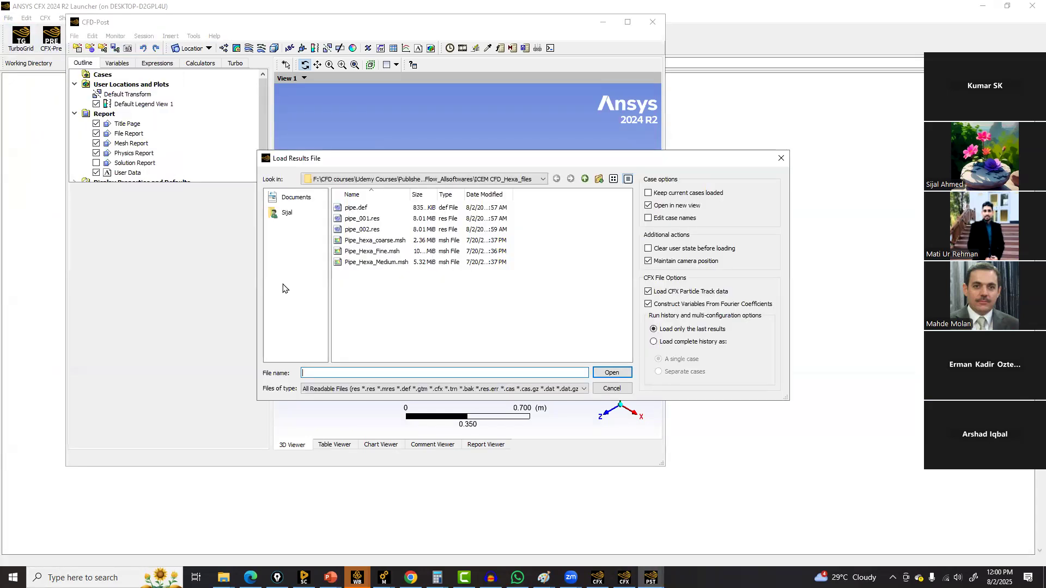
{"action": "left_click", "coordinate": [544, 179]}
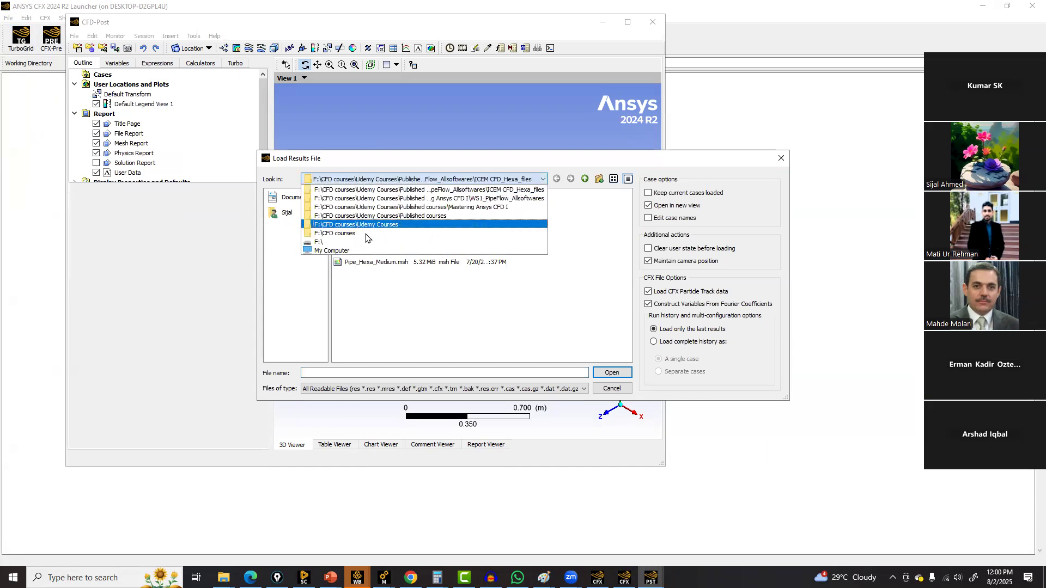
{"action": "left_click", "coordinate": [363, 242]}
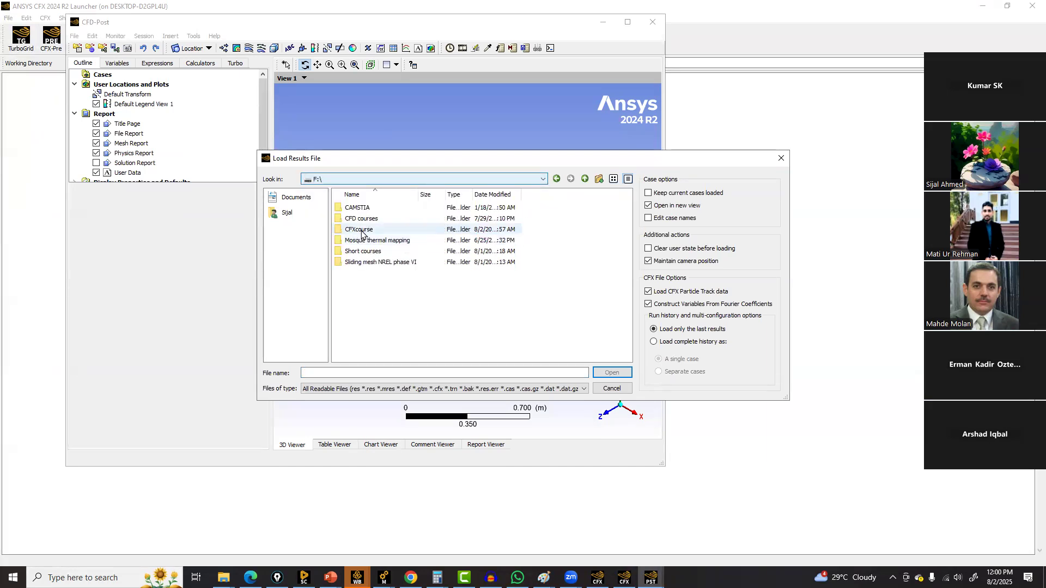
{"action": "double_click", "coordinate": [363, 235]}
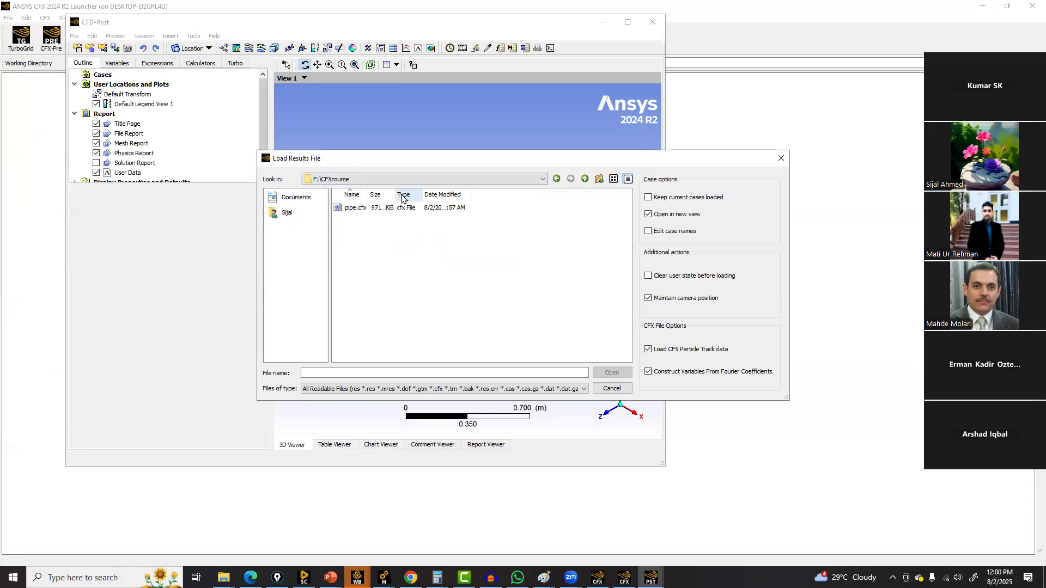
{"action": "left_click_drag", "start_coordinate": [397, 194], "coordinate": [534, 190]}
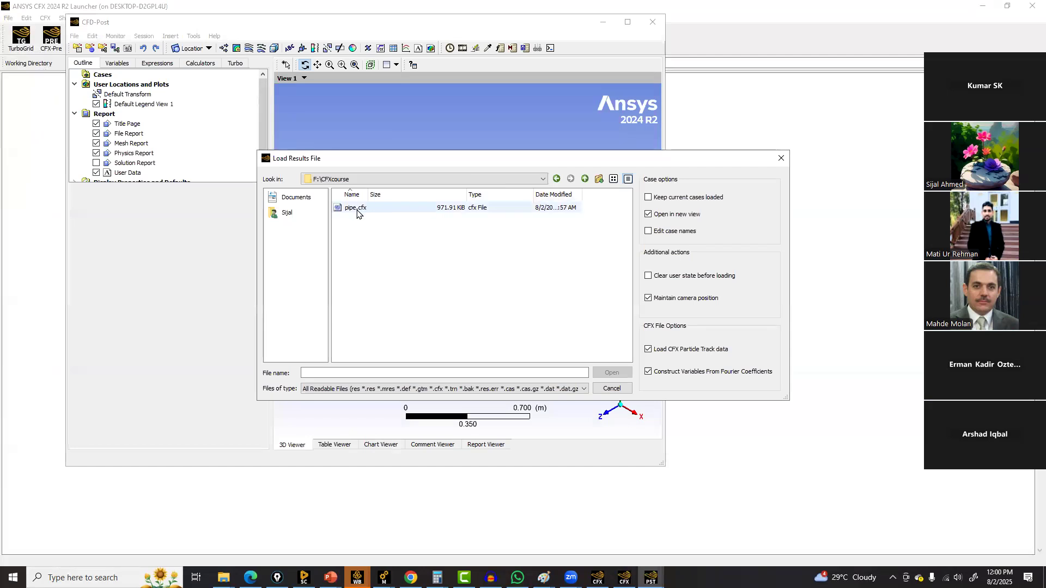
{"action": "left_click", "coordinate": [611, 388]}
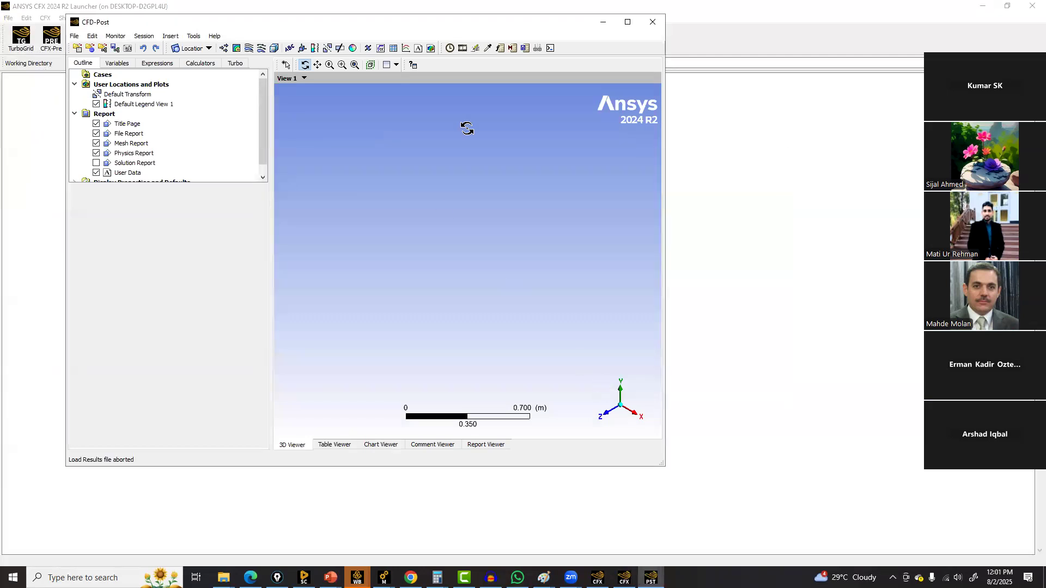
{"action": "left_click", "coordinate": [653, 24]}
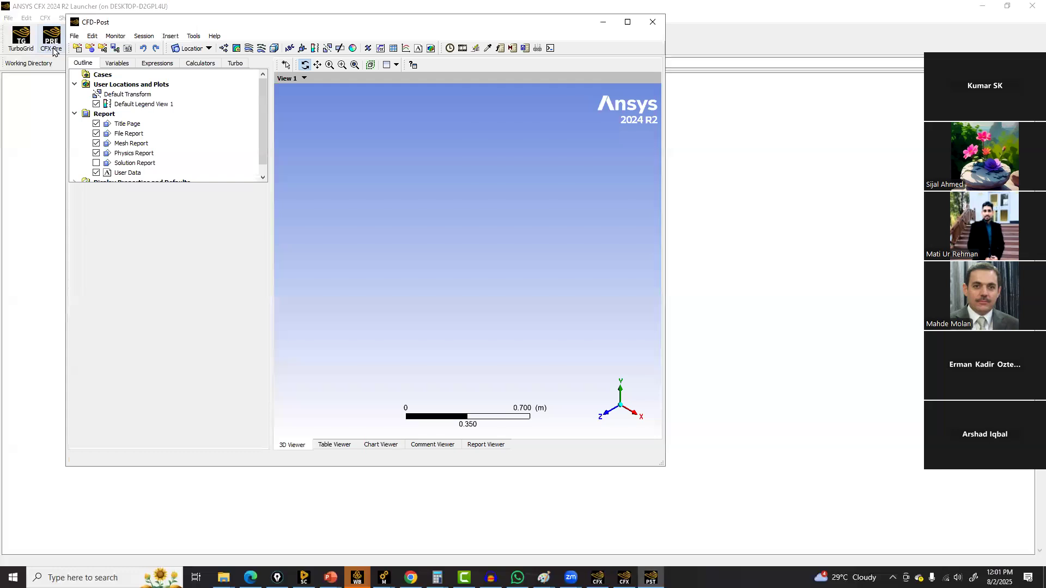
Open CFX-Solver Manager's Define Run dialog and browse the solver input files in the ICEM CFD_Hexa_files folder without picking one
{"action": "left_click", "coordinate": [91, 46]}
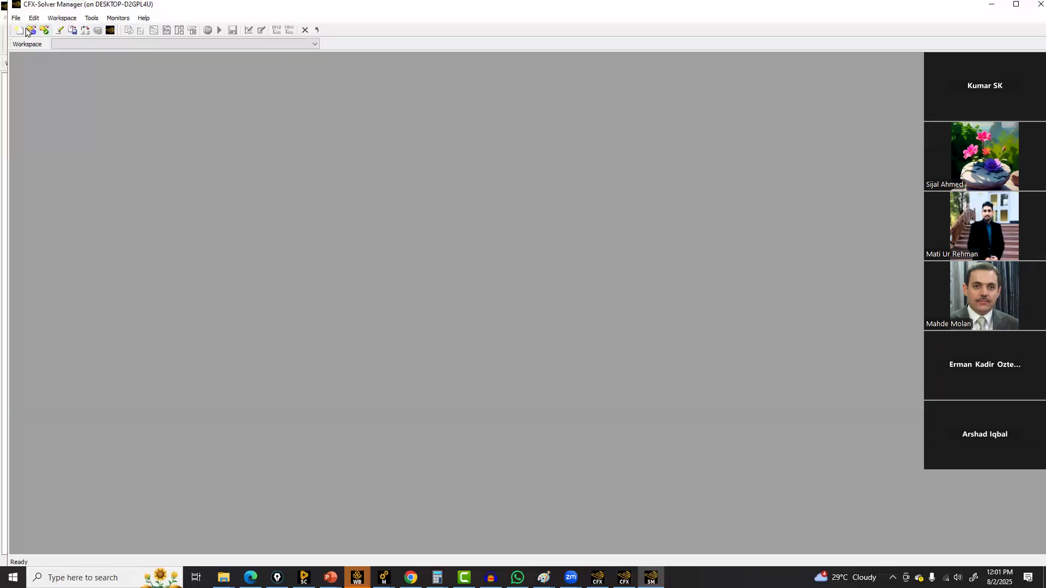
{"action": "left_click", "coordinate": [18, 31]}
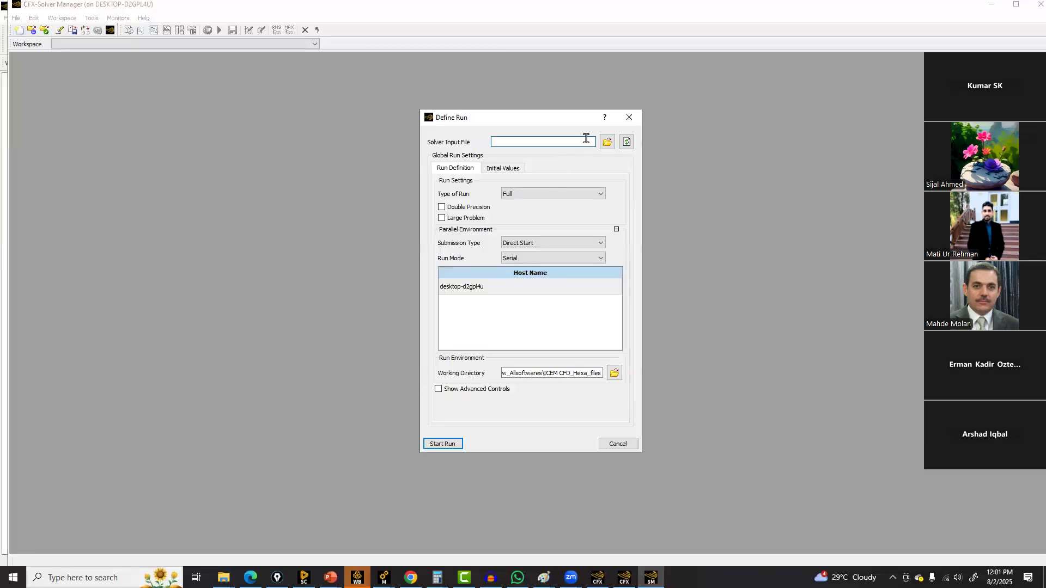
{"action": "left_click", "coordinate": [606, 143]}
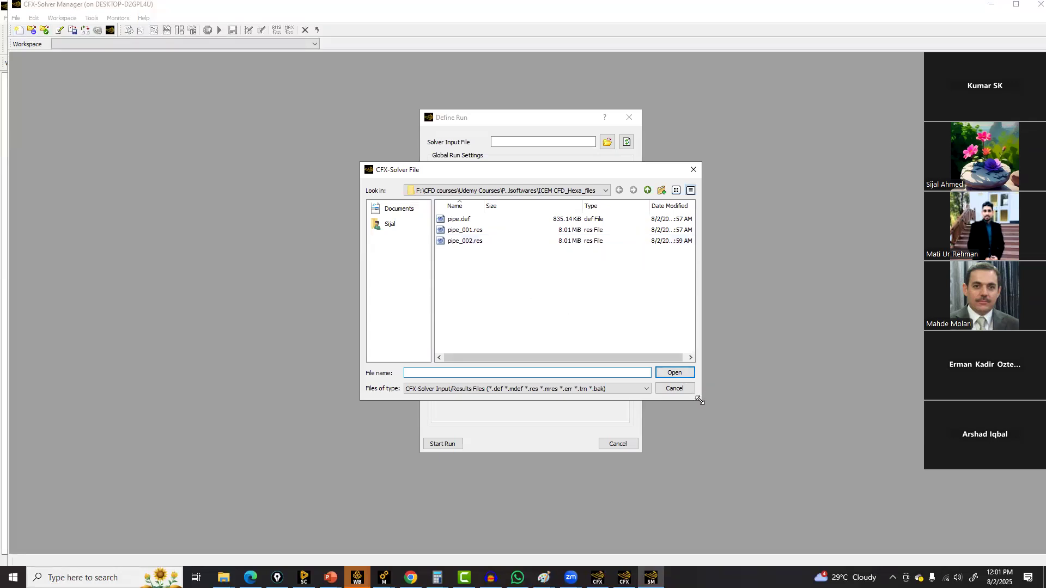
{"action": "left_click_drag", "start_coordinate": [699, 400], "coordinate": [875, 443]}
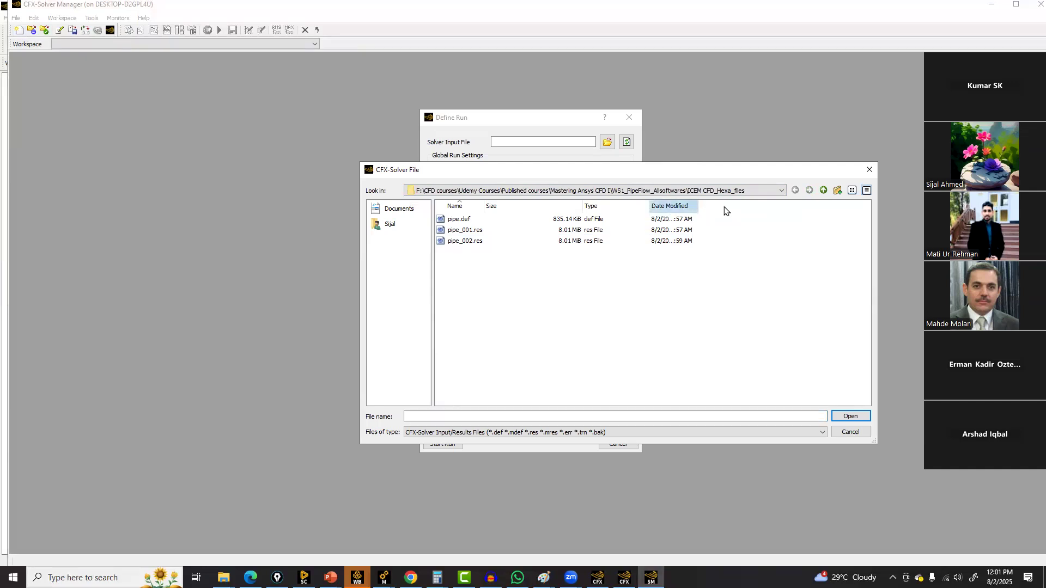
{"action": "left_click_drag", "start_coordinate": [698, 209], "coordinate": [713, 207]}
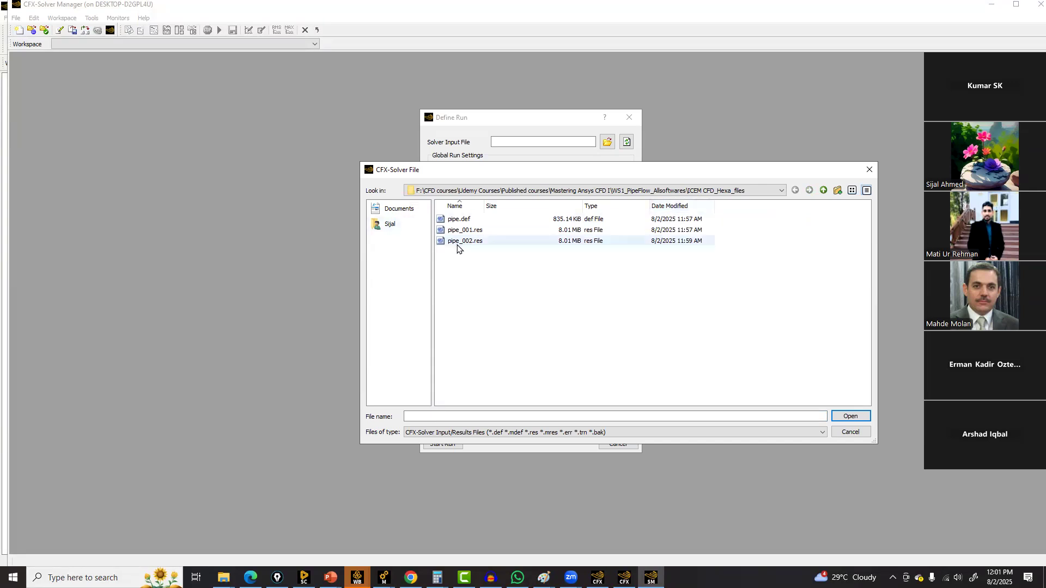
{"action": "left_click", "coordinate": [857, 434]}
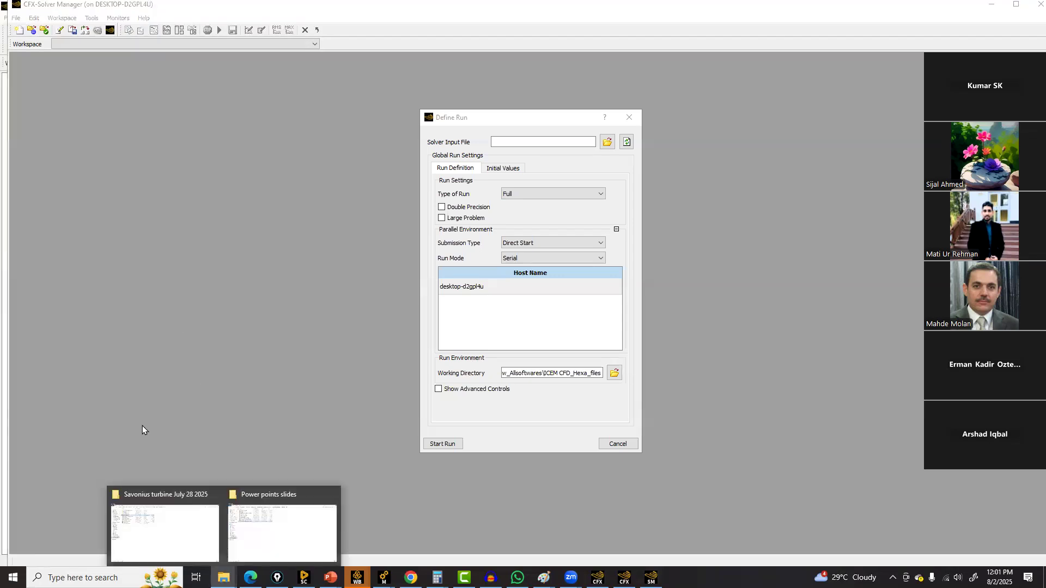
Open the Power points slides folder location in File Explorer and browse into the Fluent Mesh_case_data files folder
{"action": "left_click", "coordinate": [145, 518]}
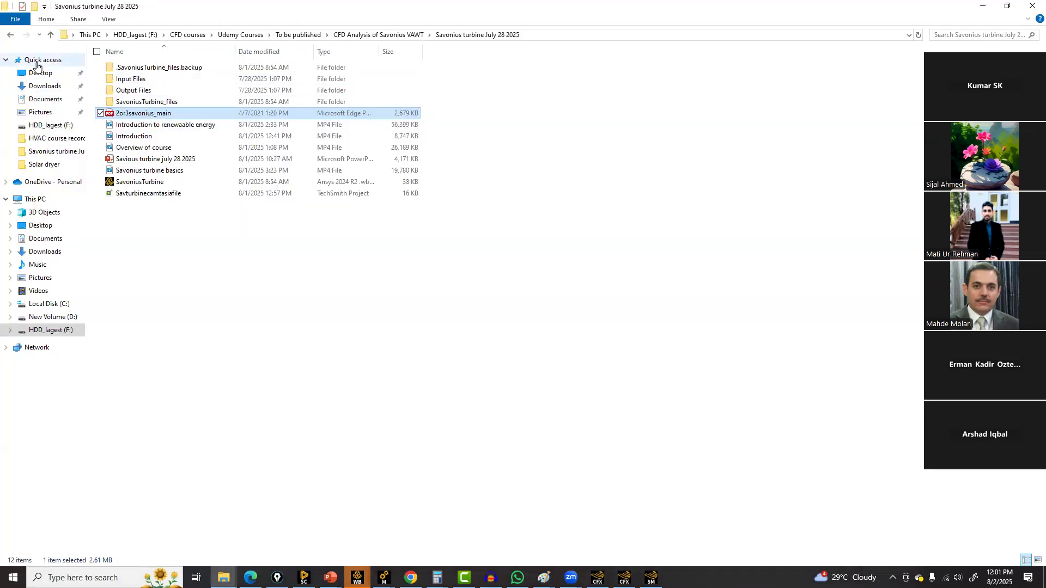
{"action": "left_click", "coordinate": [34, 60]}
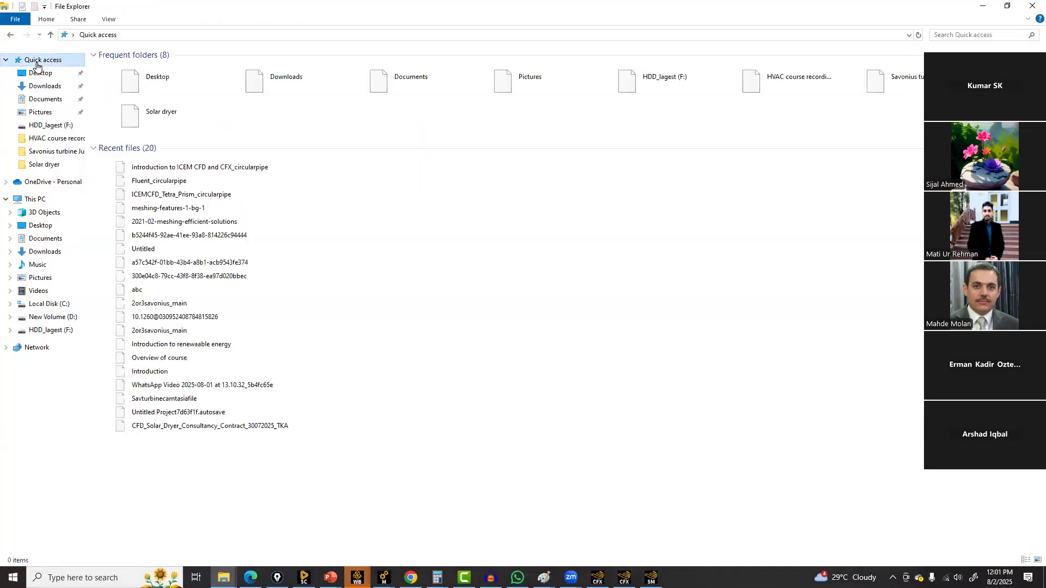
{"action": "left_click", "coordinate": [157, 167]}
{"action": "right_click", "coordinate": [156, 170]}
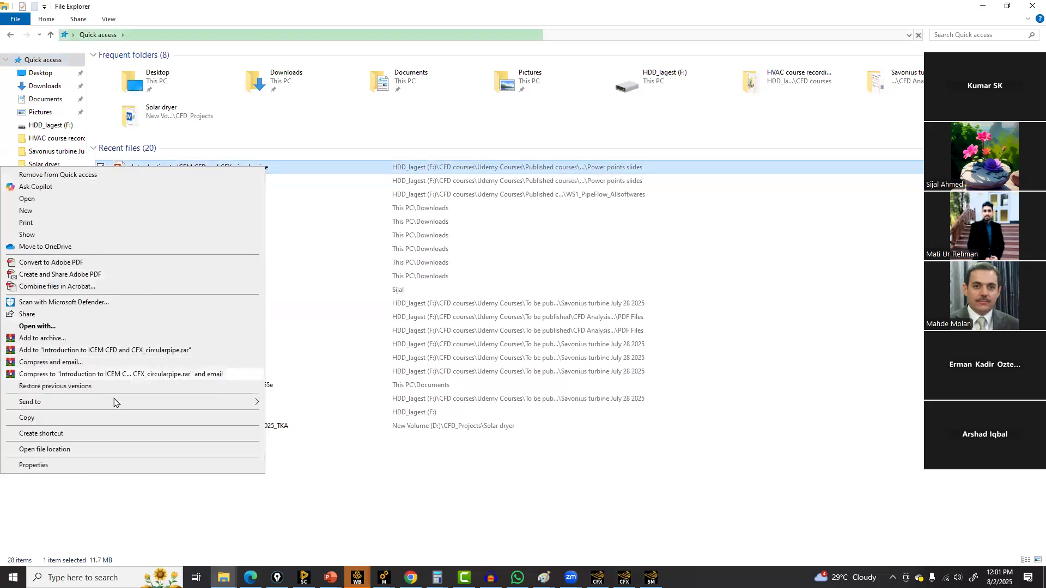
{"action": "left_click", "coordinate": [53, 449]}
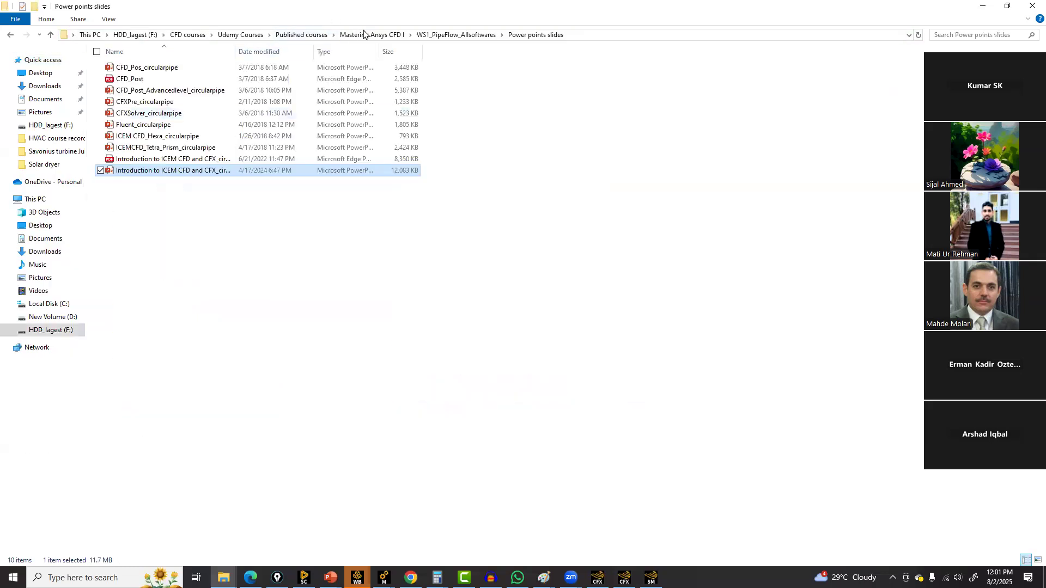
{"action": "left_click", "coordinate": [429, 31]}
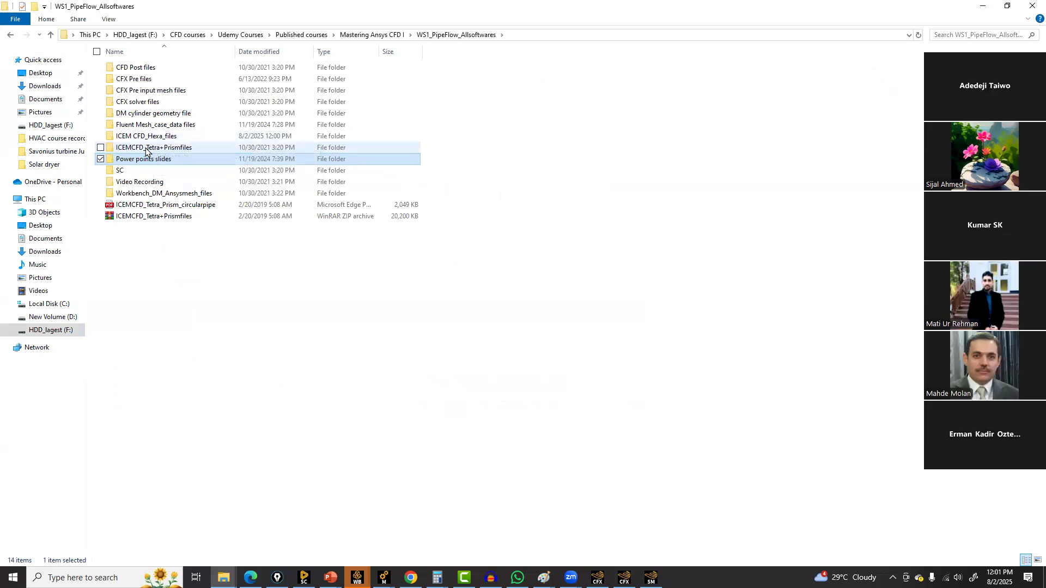
{"action": "left_click", "coordinate": [147, 125]}
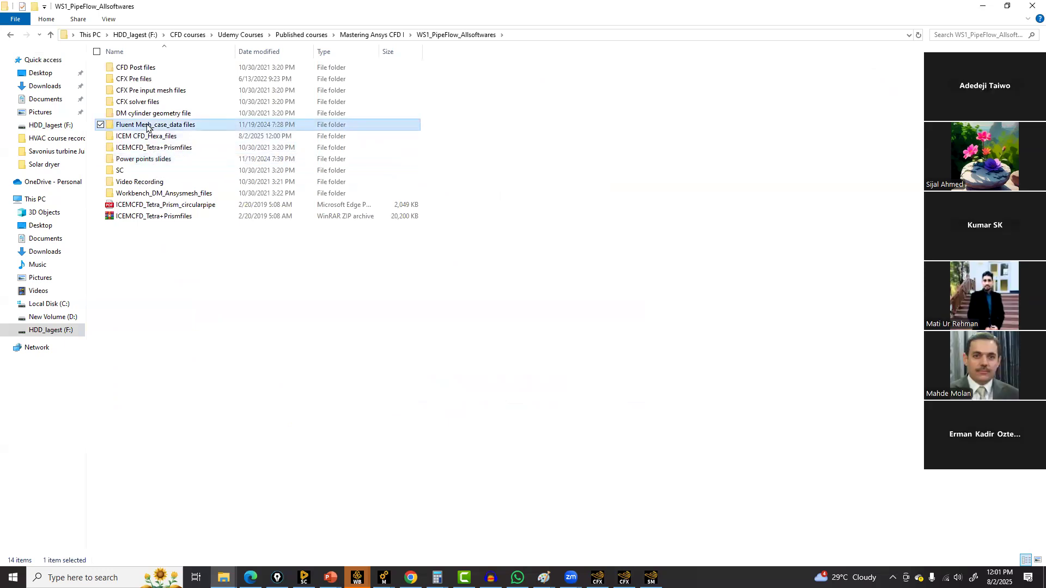
{"action": "double_click", "coordinate": [147, 126]}
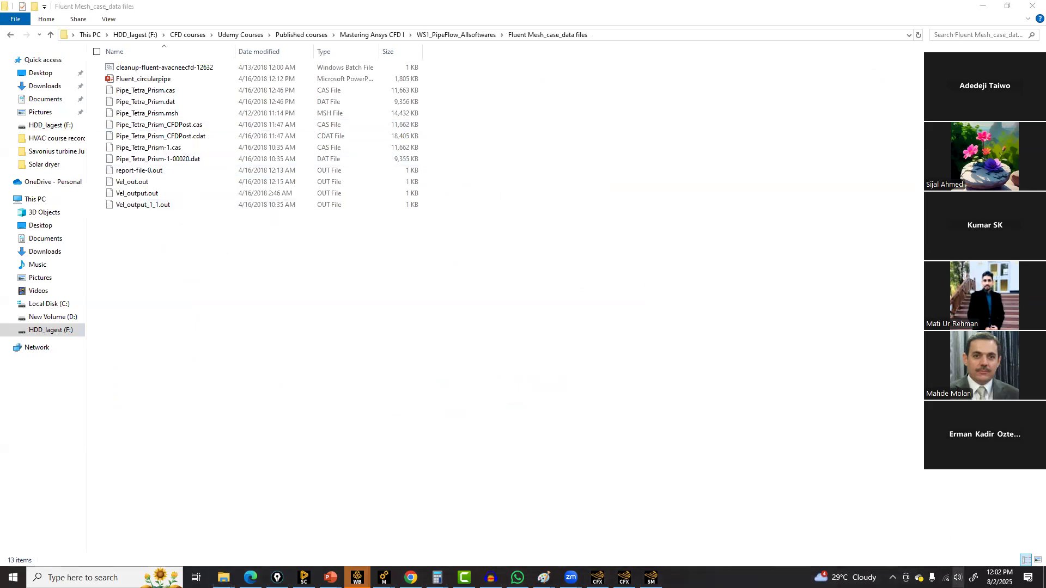
{"action": "left_click", "coordinate": [958, 577]}
{"action": "left_click_drag", "start_coordinate": [969, 550], "coordinate": [974, 550]}
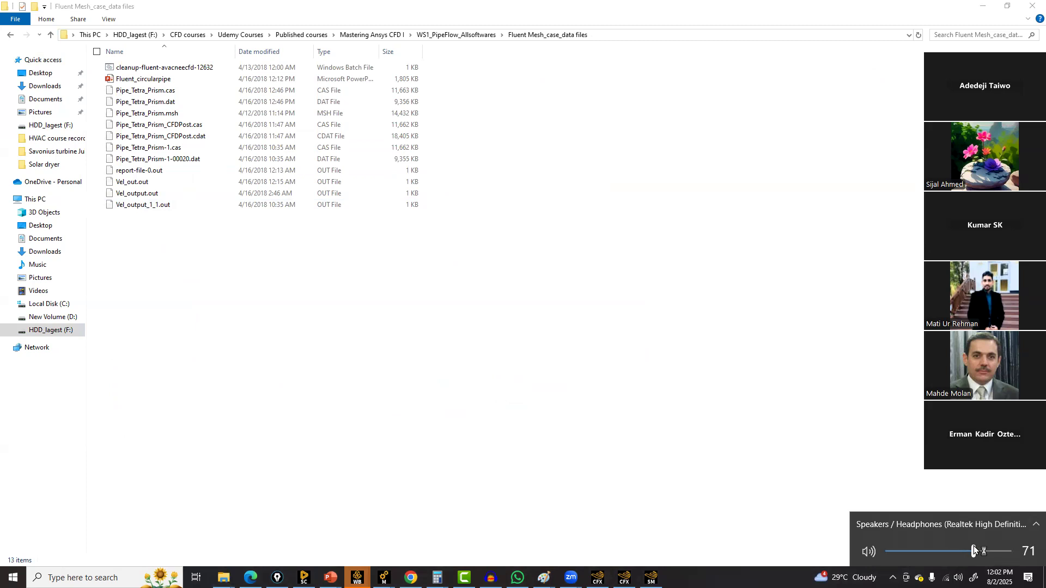
{"action": "left_click", "coordinate": [229, 317]}
Browse into the ICEM CFD_Hexa_files folder and return to WS1_PipeFlow_Allsoftwares in File Explorer
{"action": "left_click", "coordinate": [51, 35]}
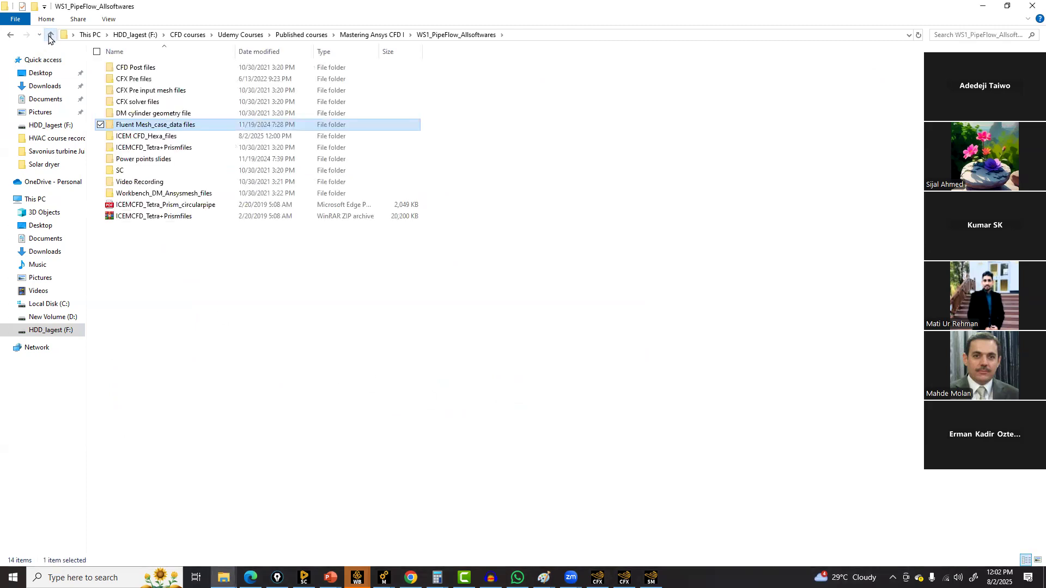
{"action": "double_click", "coordinate": [163, 137]}
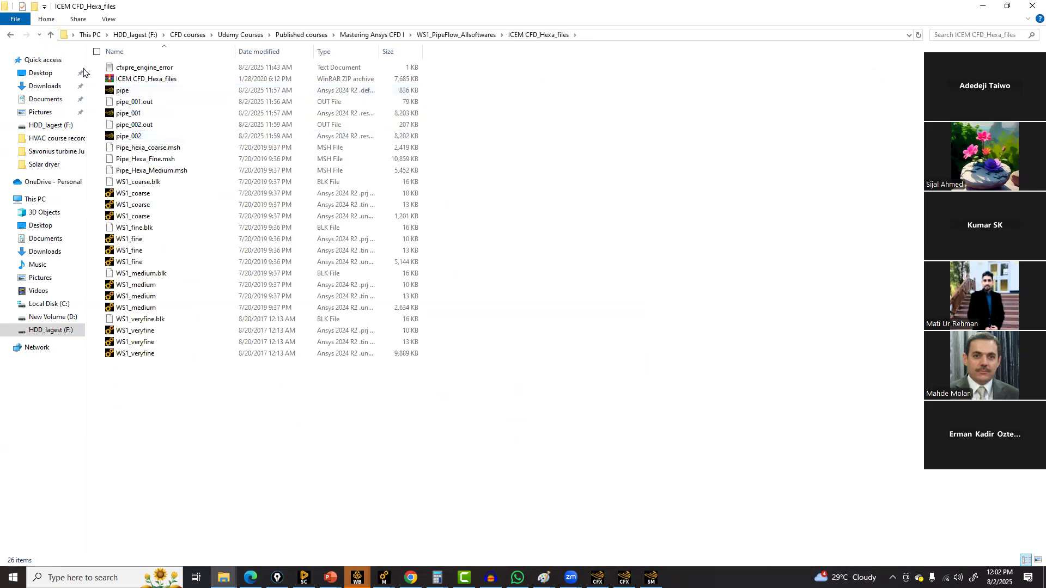
{"action": "left_click", "coordinate": [51, 34]}
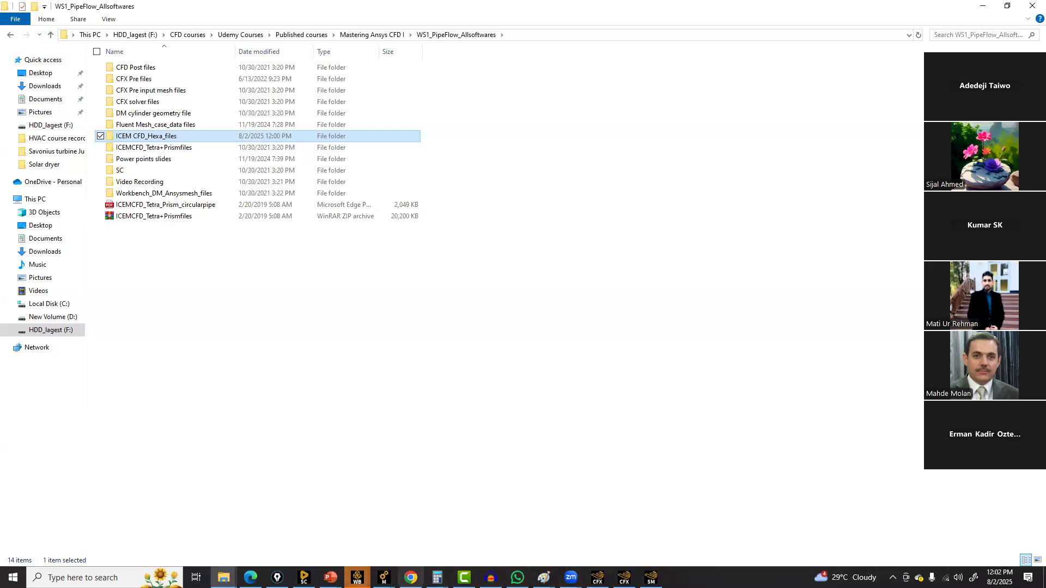
Copy the working directory path shown in the CFX Launcher
{"action": "left_click", "coordinate": [597, 578]}
{"action": "left_click", "coordinate": [625, 578]}
{"action": "left_click", "coordinate": [418, 63]}
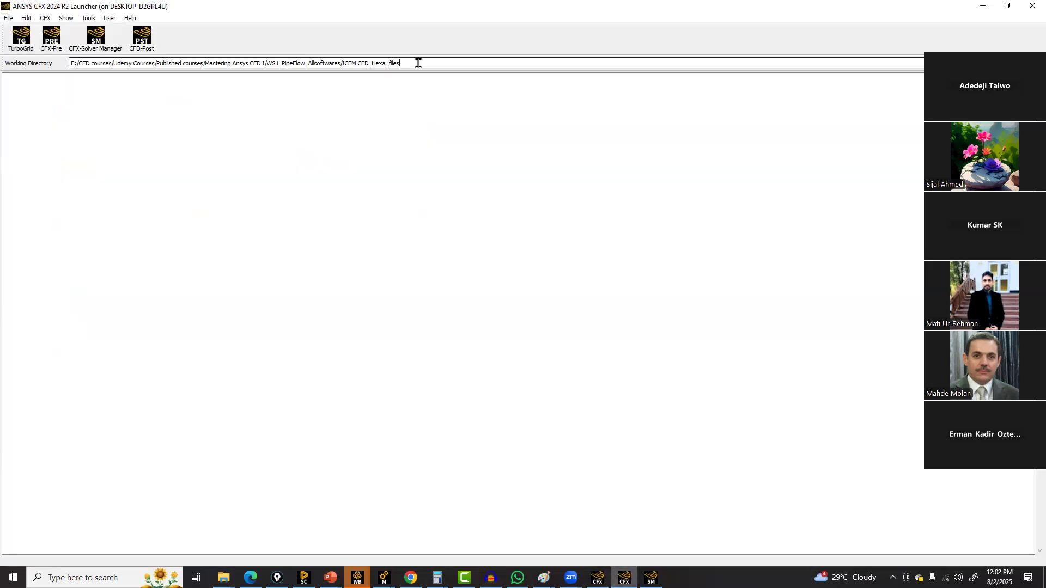
{"action": "left_click_drag", "start_coordinate": [418, 63], "coordinate": [65, 64]}
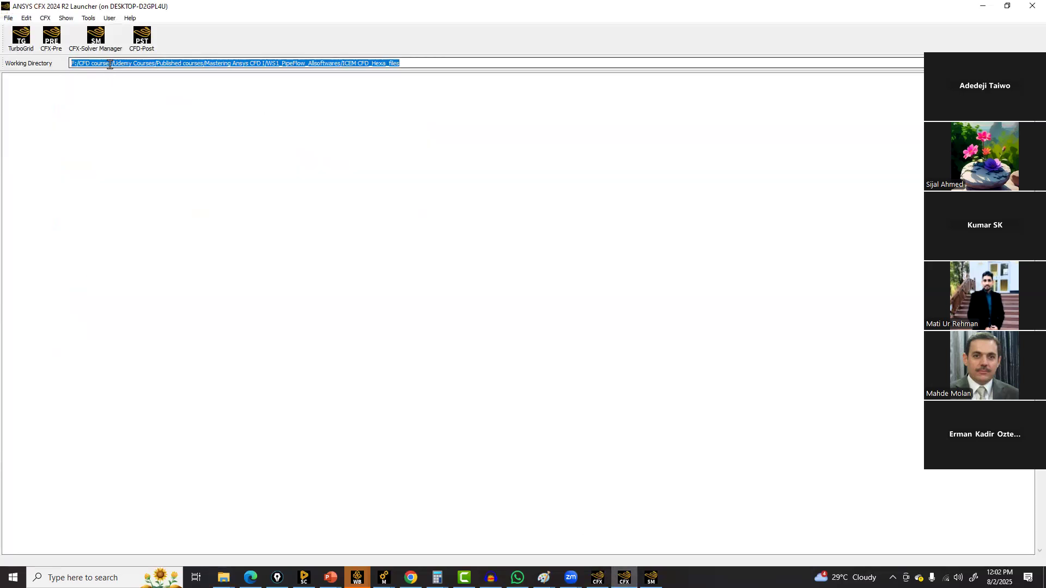
{"action": "right_click", "coordinate": [110, 66]}
{"action": "left_click", "coordinate": [126, 114]}
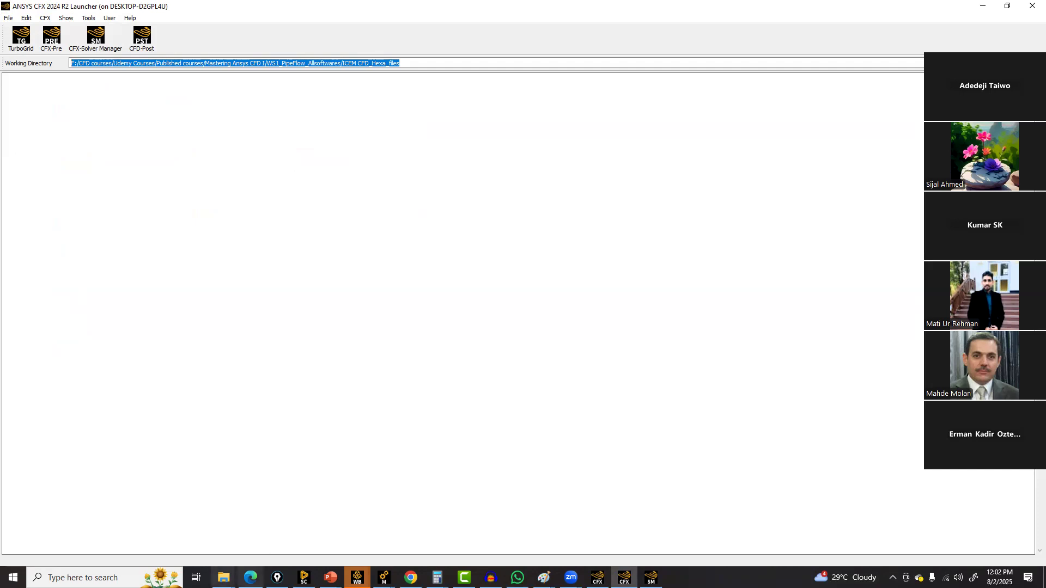
Paste the copied working directory path into File Explorer's address bar to open the ICEM CFD_Hexa_files folder
{"action": "left_click", "coordinate": [224, 577]}
{"action": "left_click", "coordinate": [249, 543]}
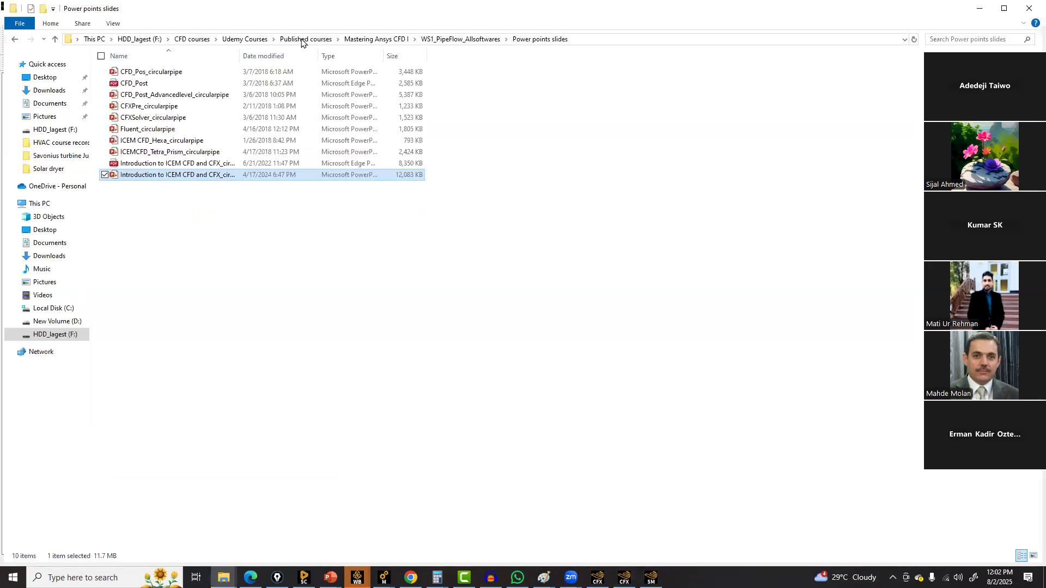
{"action": "left_click", "coordinate": [609, 41]}
{"action": "right_click", "coordinate": [610, 39]}
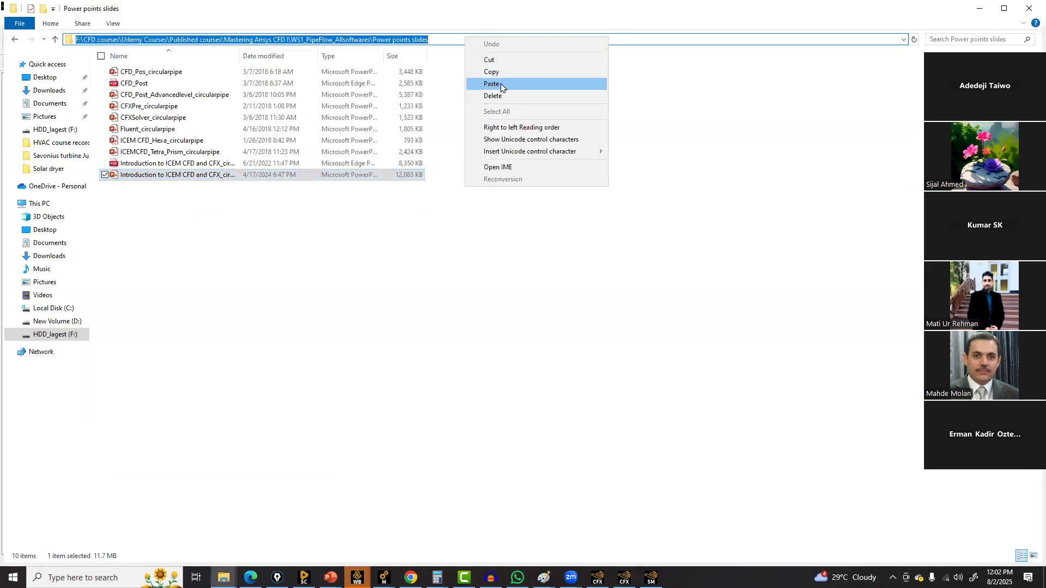
{"action": "left_click", "coordinate": [492, 84]}
{"action": "key", "text": "Return"}
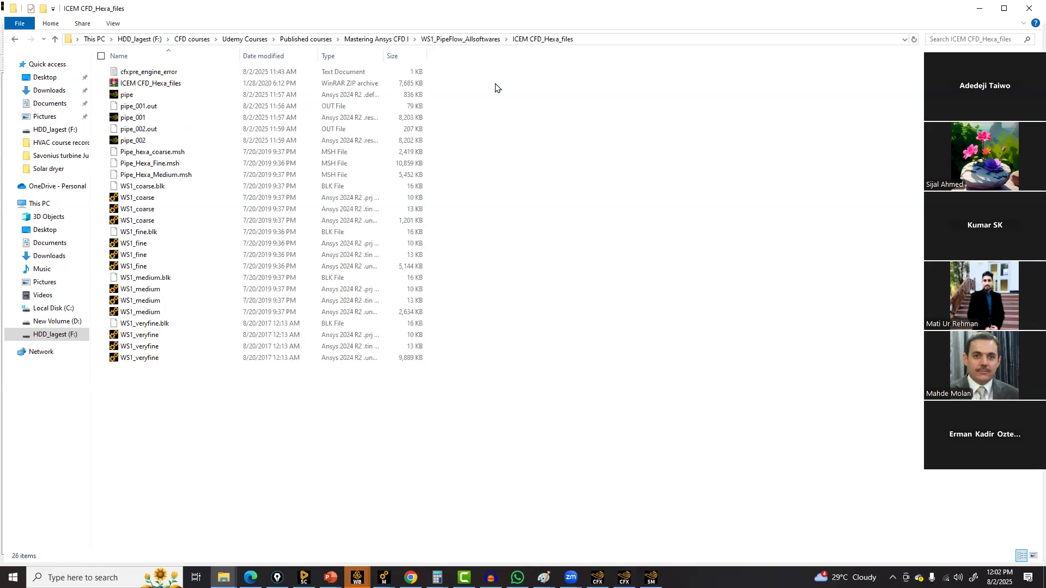
Group the ICEM CFD_Hexa_files folder contents by date modified
{"action": "right_click", "coordinate": [586, 318]}
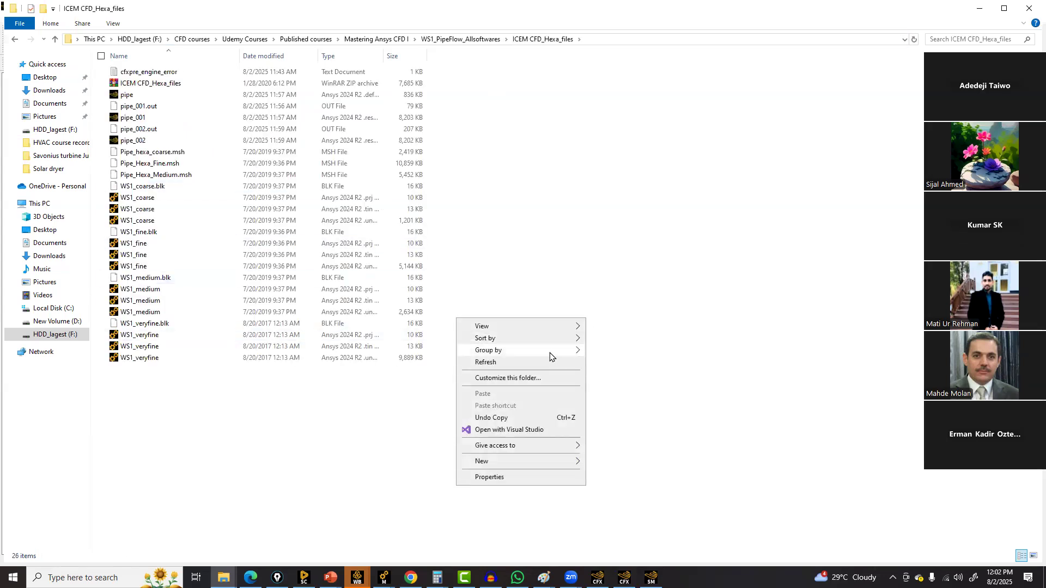
{"action": "mouse_move", "coordinate": [567, 351]}
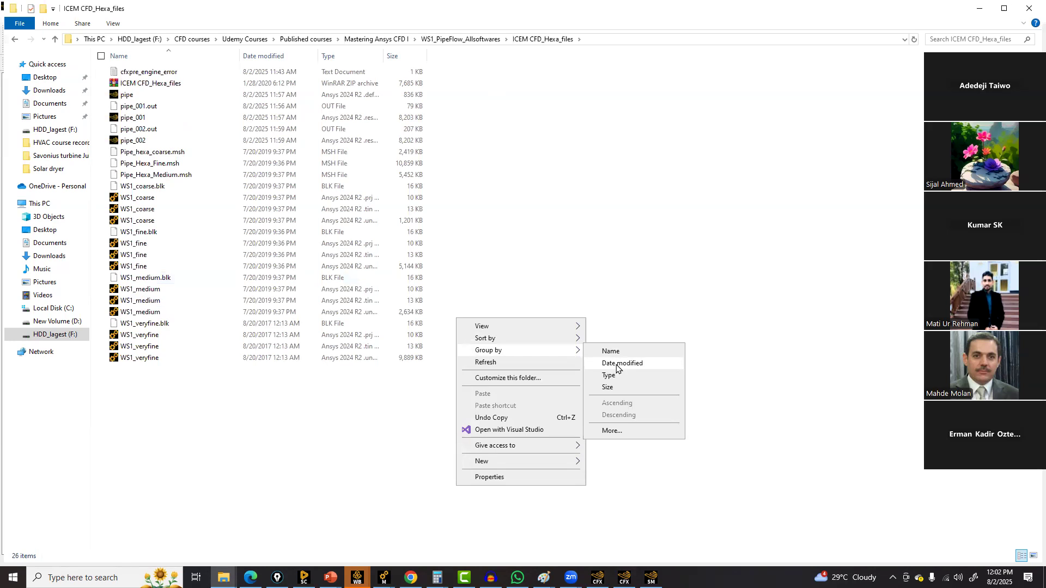
{"action": "left_click", "coordinate": [617, 363]}
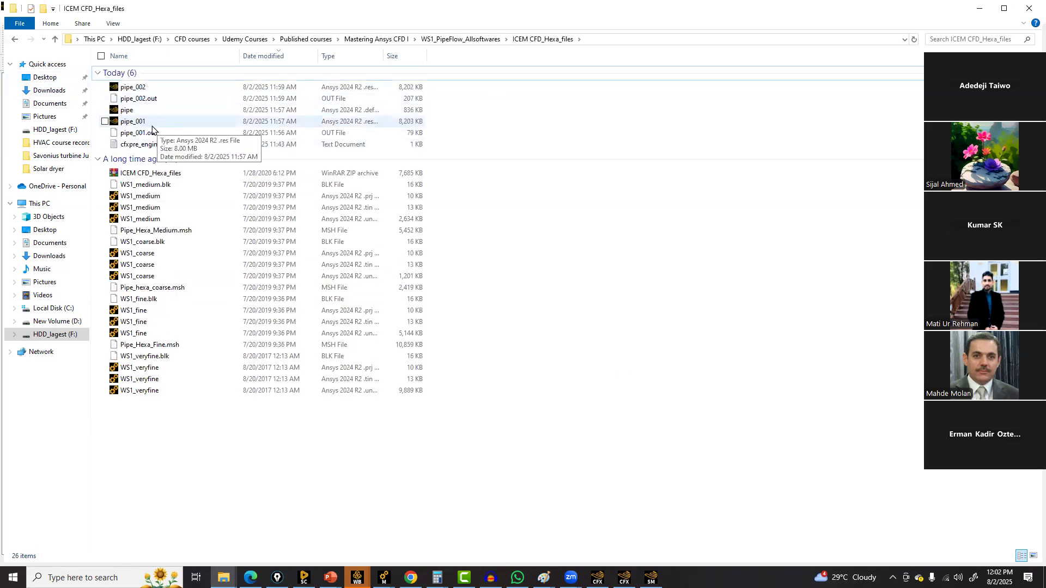
Select both pipe_001 and pipe_002 result files and copy them
{"action": "left_click", "coordinate": [133, 126]}
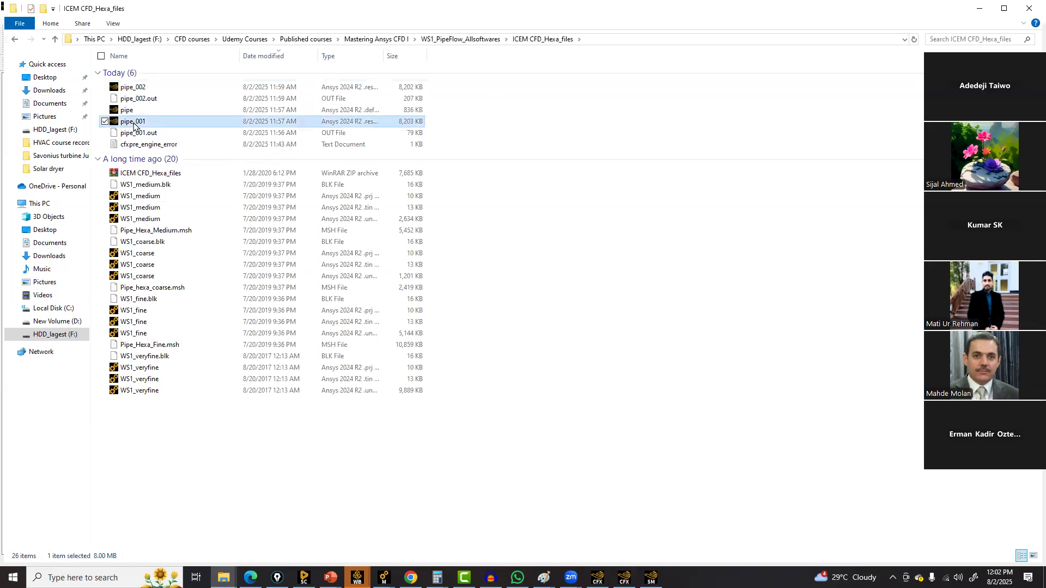
{"action": "left_click", "coordinate": [134, 87], "text": "ctrl"}
{"action": "right_click", "coordinate": [136, 88]}
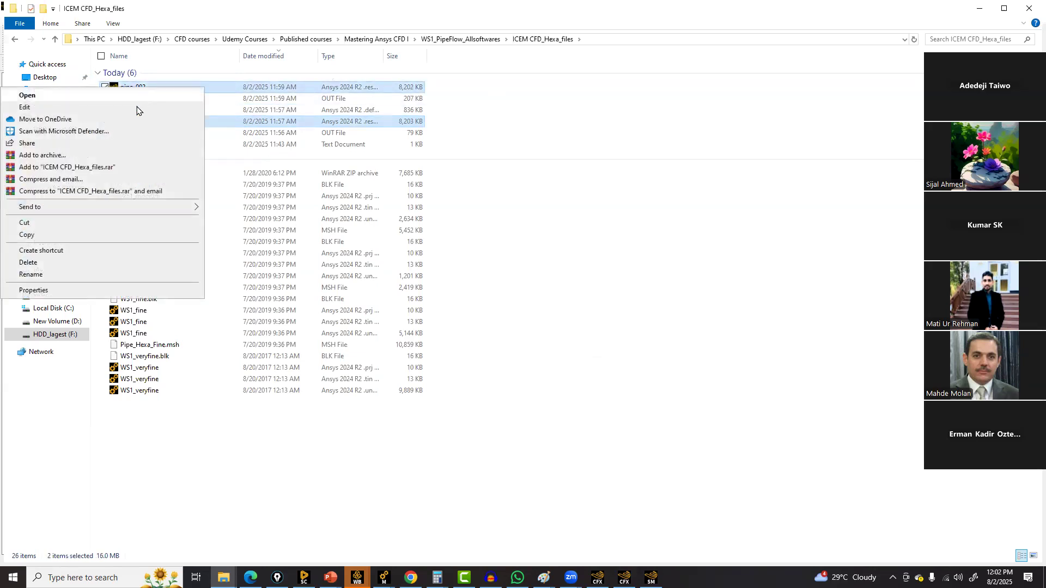
{"action": "left_click", "coordinate": [34, 235]}
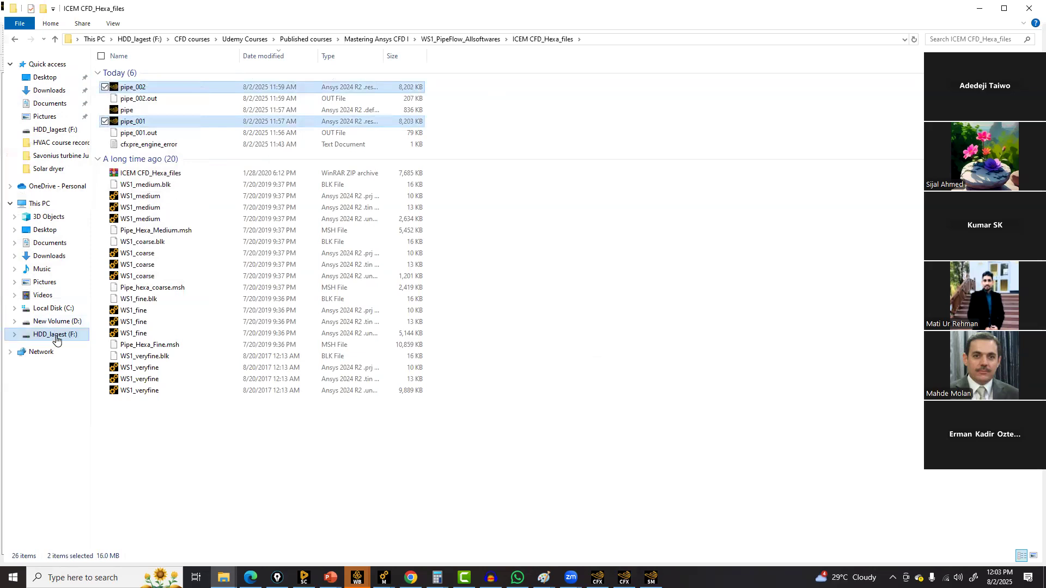
Open the CFXcourse folder on drive F: and paste the copied result files there
{"action": "left_click", "coordinate": [74, 339]}
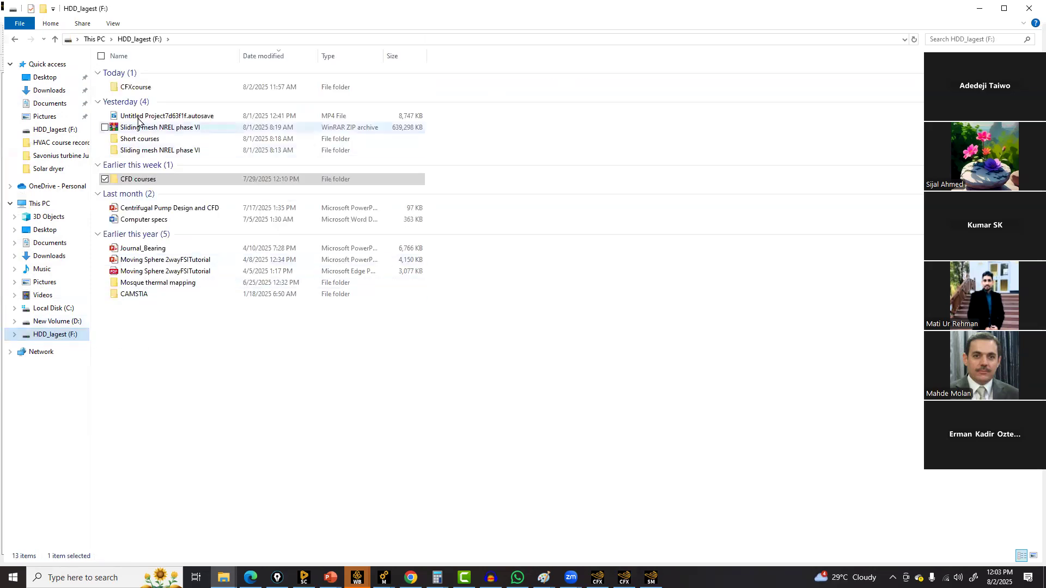
{"action": "double_click", "coordinate": [139, 87]}
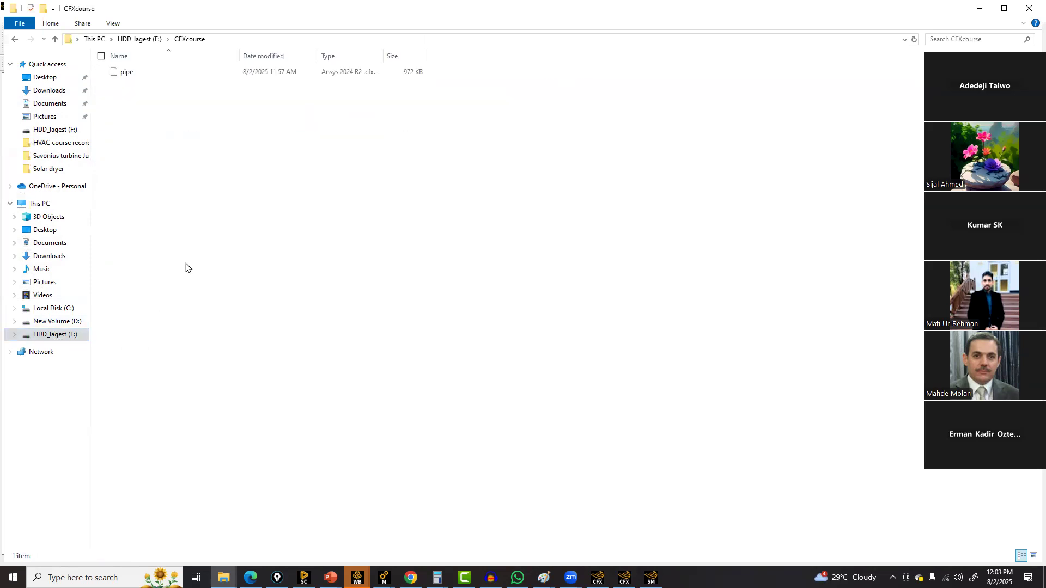
{"action": "right_click", "coordinate": [198, 272]}
{"action": "left_click", "coordinate": [109, 344]}
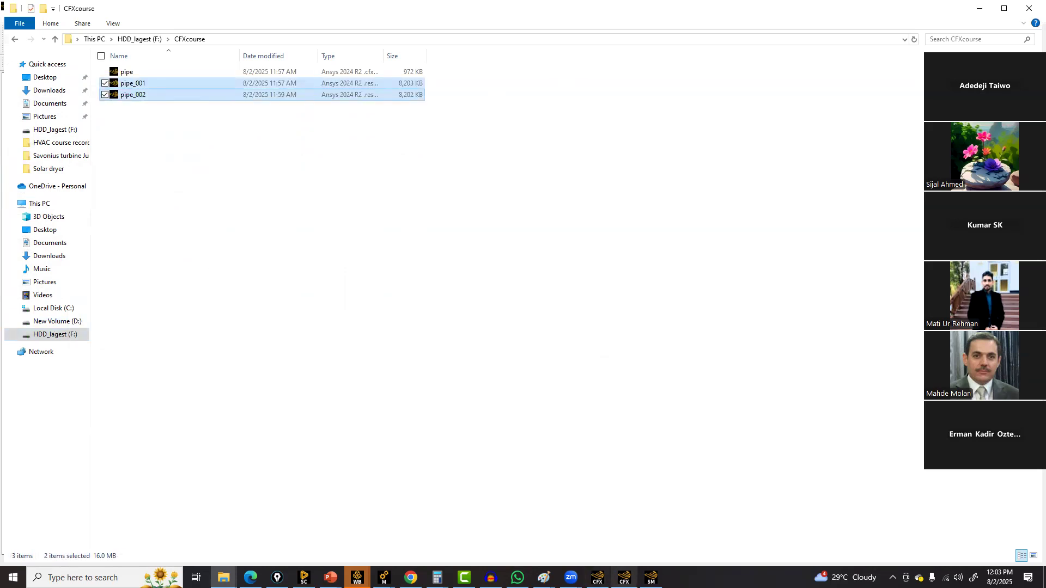
Switch to the CFX Launcher and start CFD-Post
{"action": "left_click", "coordinate": [651, 577]}
{"action": "left_click", "coordinate": [629, 120]}
{"action": "left_click", "coordinate": [624, 578]}
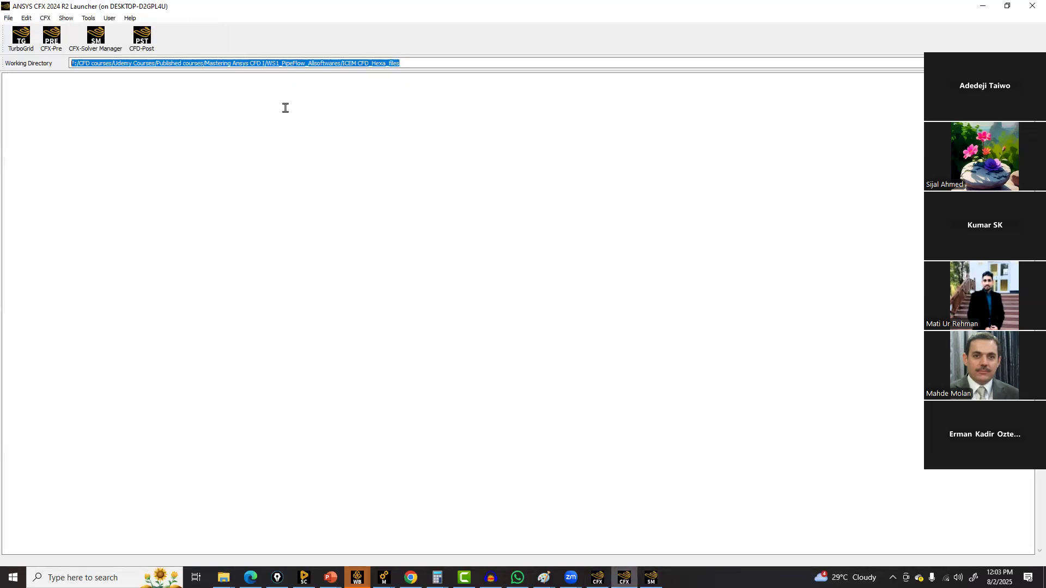
{"action": "left_click", "coordinate": [141, 42]}
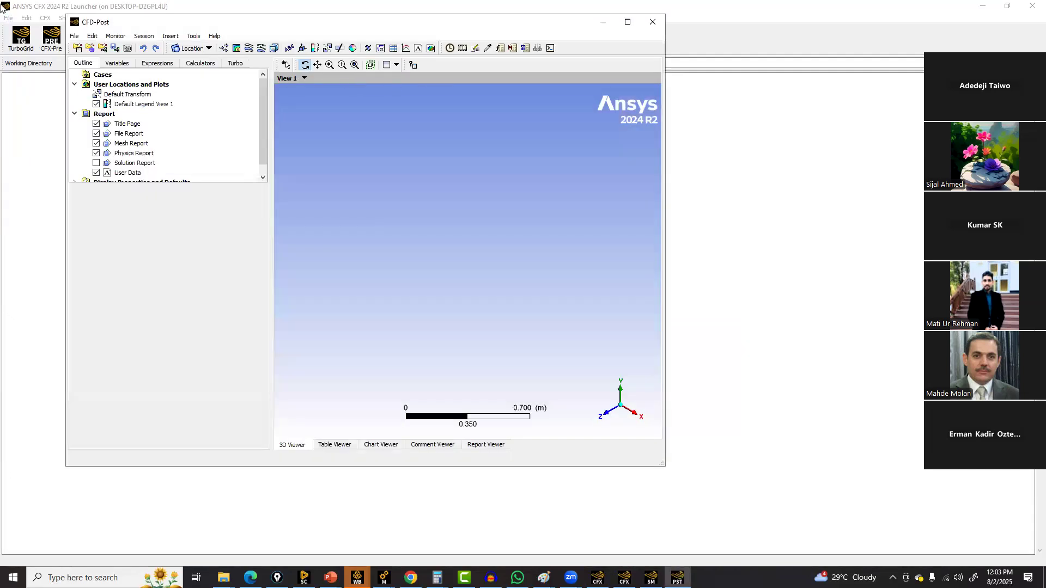
Maximize CFD-Post and load the pipe_002.res results file from F:\CFXcourse, dismissing the global ranges notice
{"action": "double_click", "coordinate": [173, 24]}
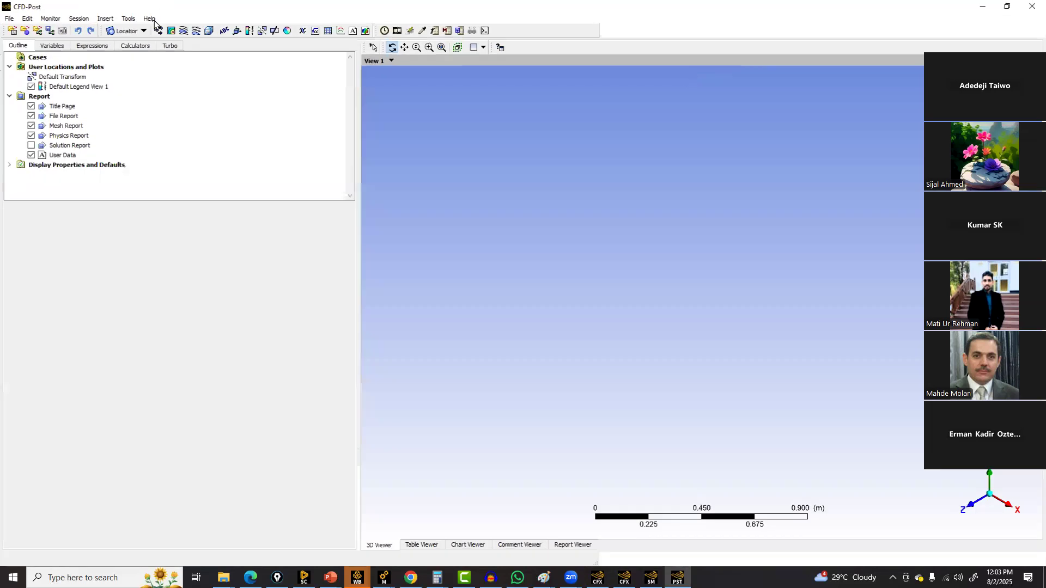
{"action": "left_click", "coordinate": [8, 17]}
{"action": "left_click", "coordinate": [11, 31]}
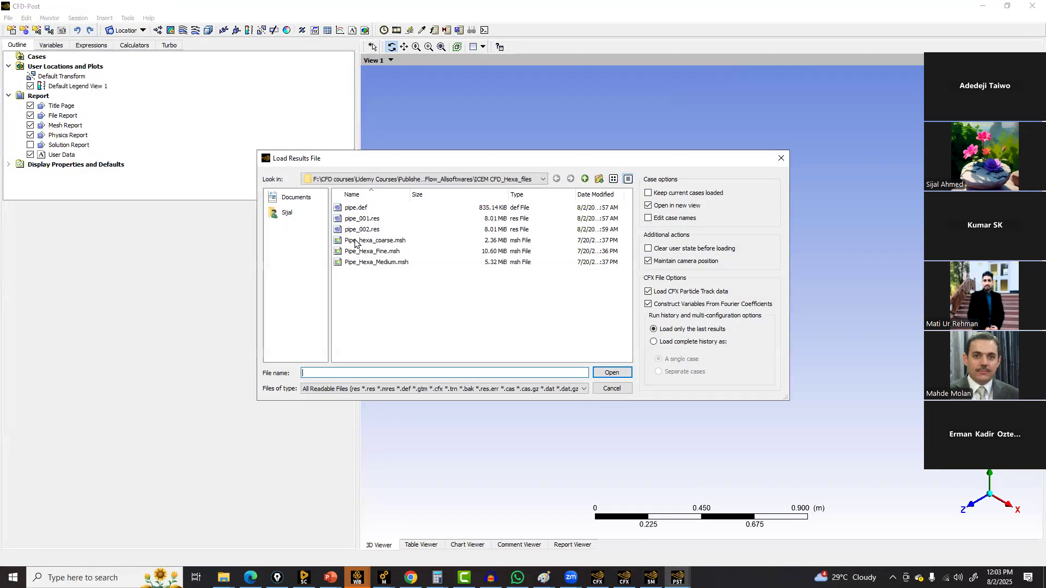
{"action": "left_click", "coordinate": [543, 179]}
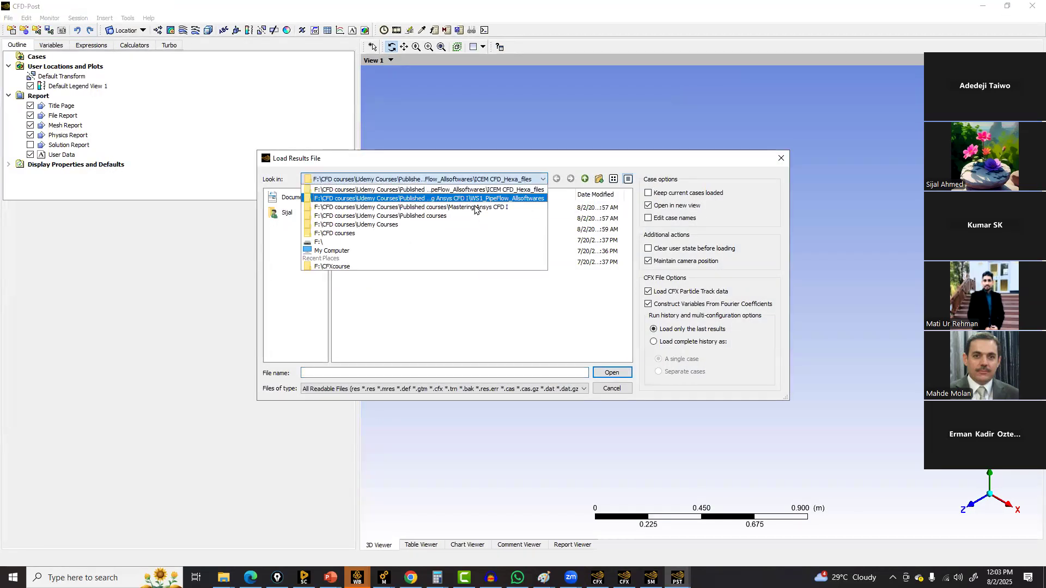
{"action": "left_click", "coordinate": [346, 252]}
{"action": "double_click", "coordinate": [352, 234]}
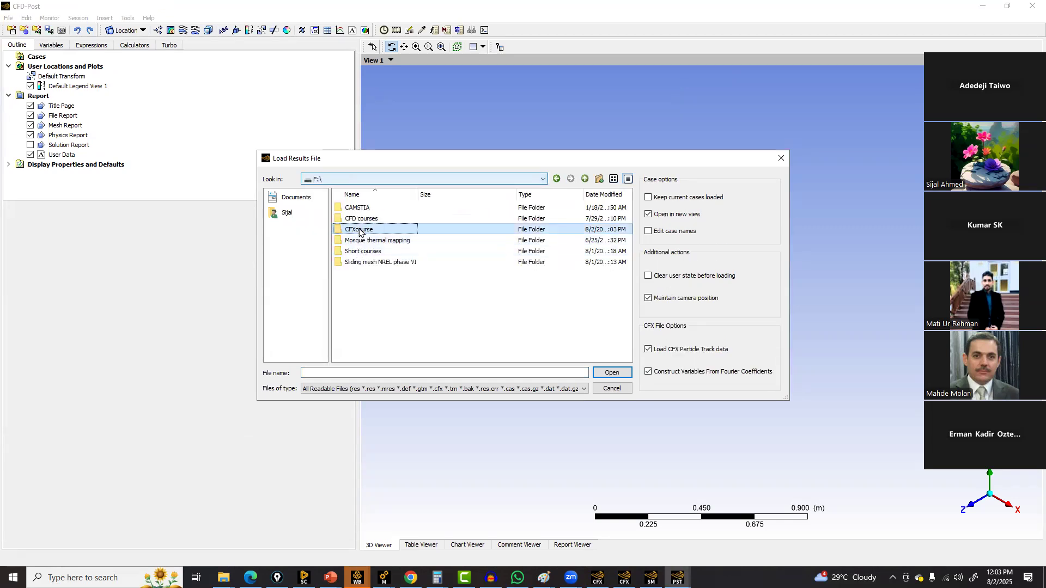
{"action": "double_click", "coordinate": [358, 229]}
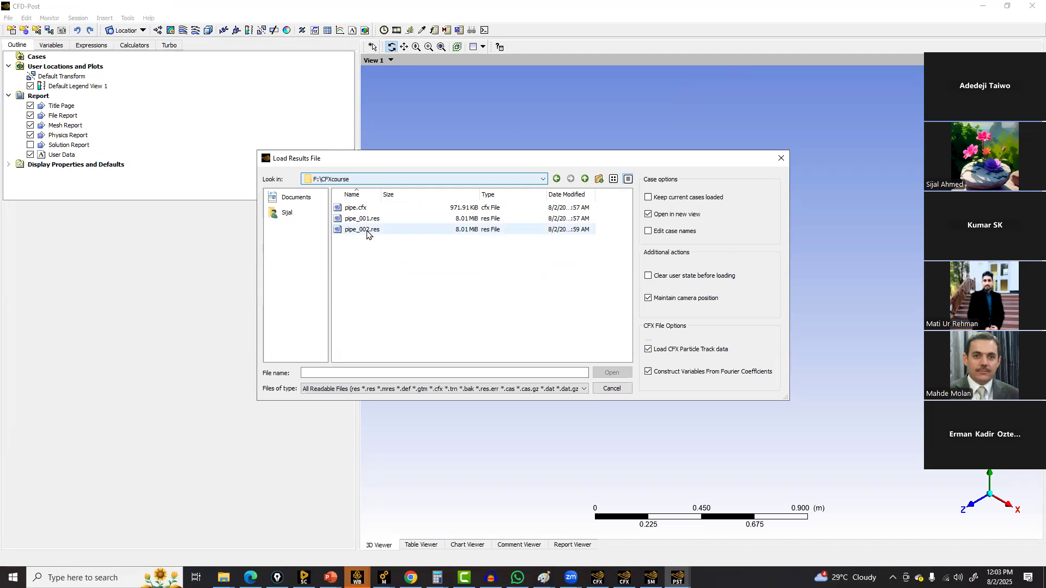
{"action": "left_click", "coordinate": [368, 233]}
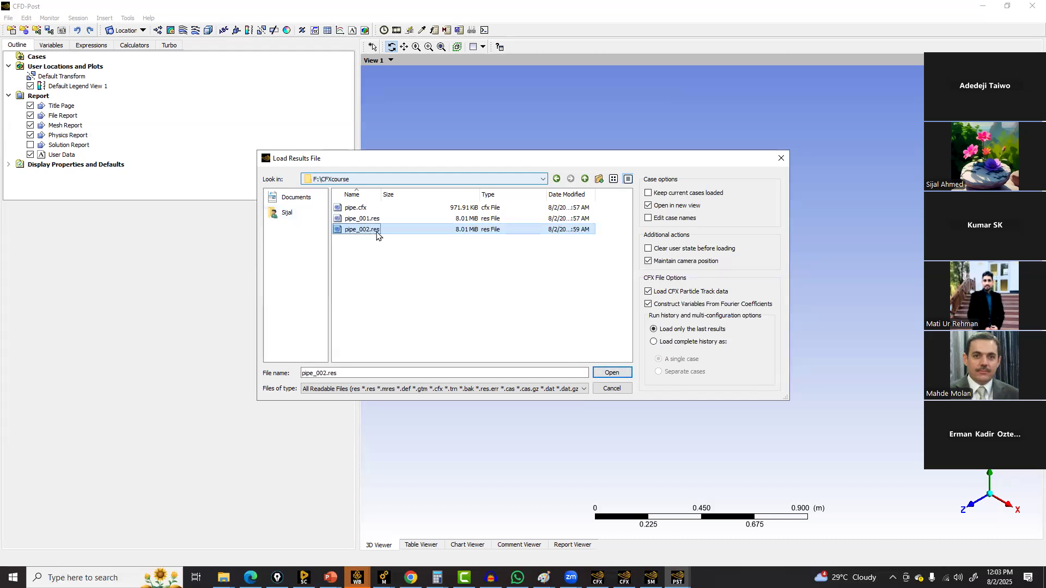
{"action": "left_click", "coordinate": [599, 376]}
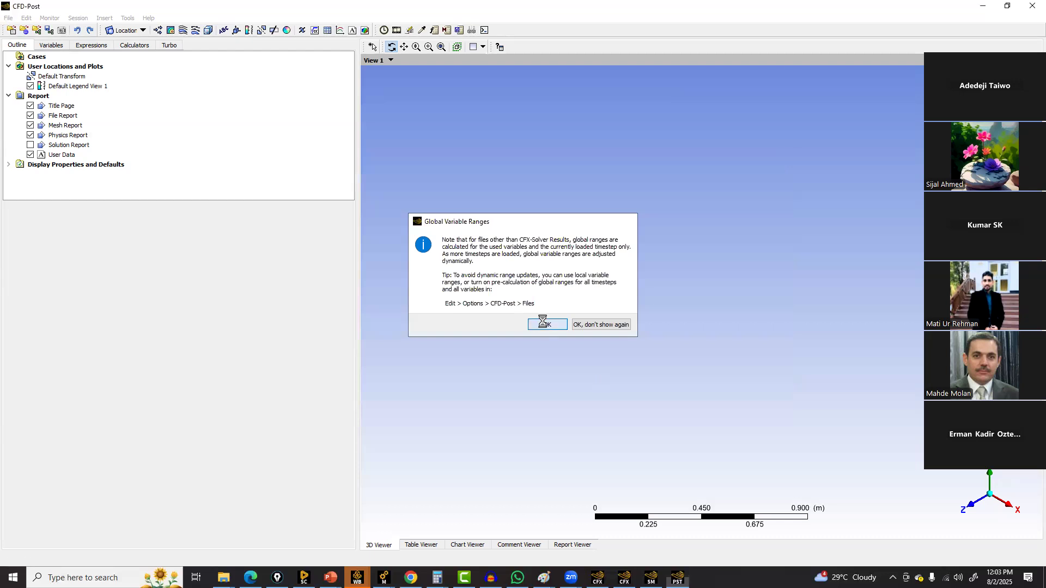
{"action": "left_click", "coordinate": [545, 324]}
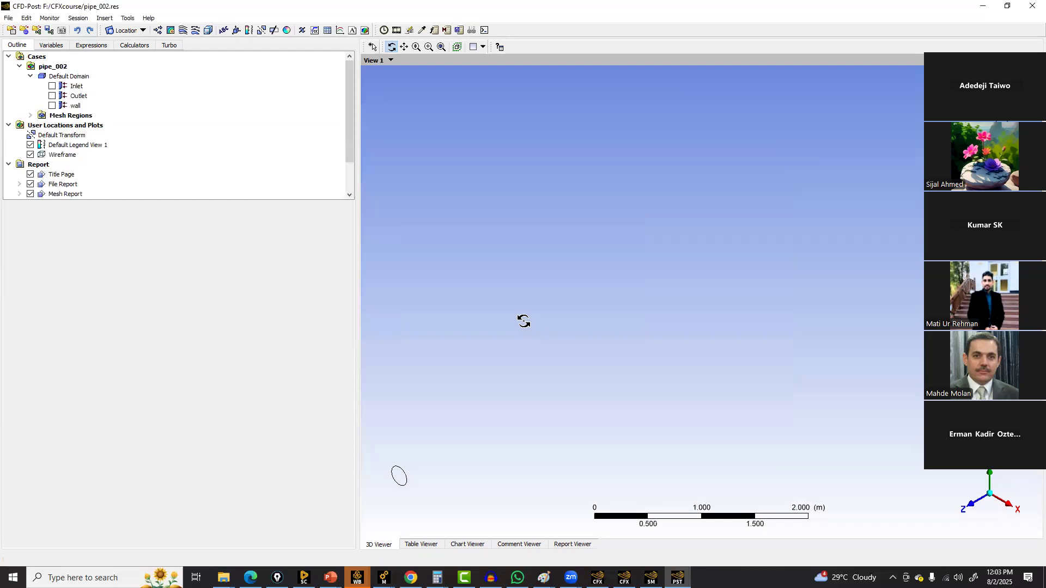
Display the wall boundary and turn on its mesh lines with a user-specified colour mode
{"action": "left_click", "coordinate": [54, 108]}
{"action": "left_click_drag", "start_coordinate": [496, 304], "coordinate": [502, 295]}
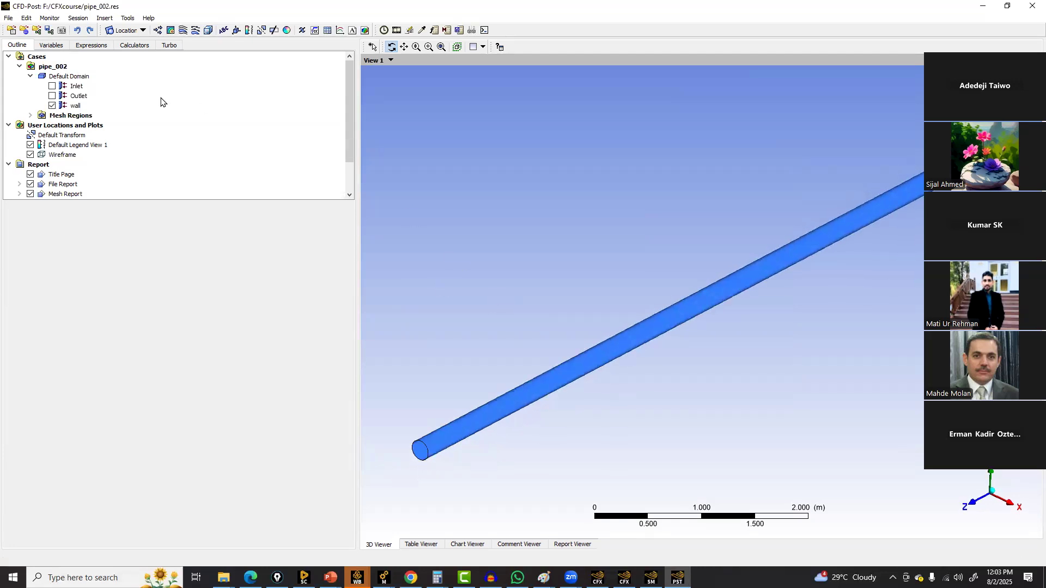
{"action": "left_click", "coordinate": [75, 105]}
{"action": "left_click", "coordinate": [47, 221]}
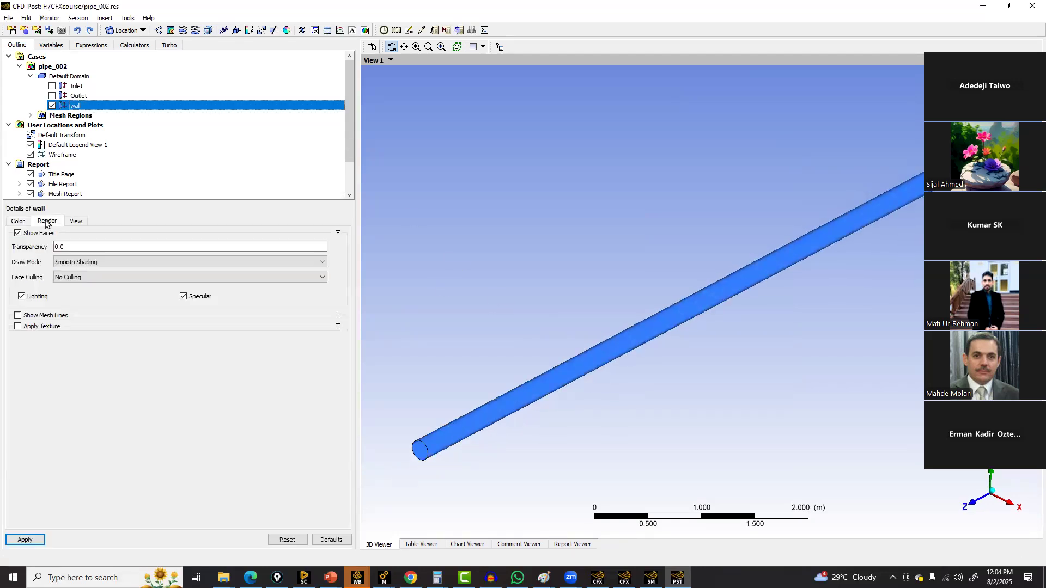
{"action": "left_click", "coordinate": [31, 317]}
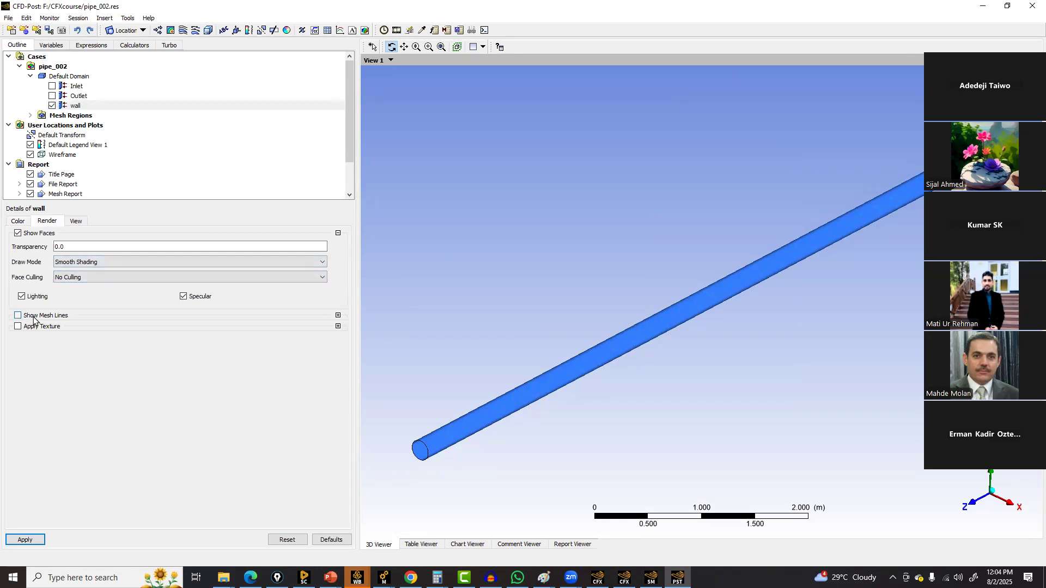
{"action": "left_click", "coordinate": [78, 362]}
{"action": "left_click", "coordinate": [77, 378]}
{"action": "left_click", "coordinate": [83, 380]}
{"action": "left_click", "coordinate": [86, 381]}
{"action": "left_click", "coordinate": [86, 381]}
{"action": "left_click", "coordinate": [38, 544]}
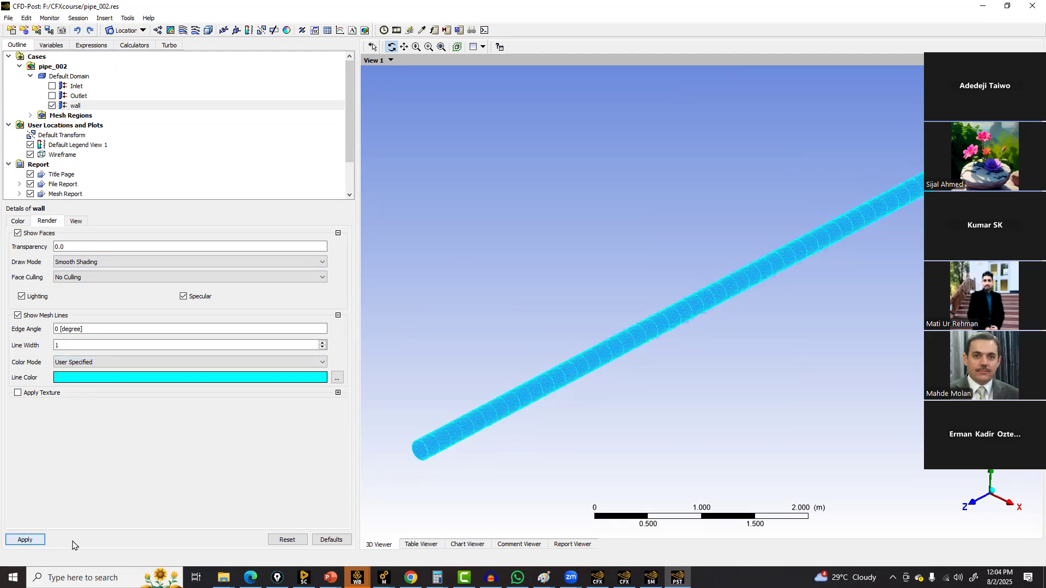
Set the wall's mesh line colour to black and apply
{"action": "left_click", "coordinate": [123, 376]}
{"action": "left_click", "coordinate": [123, 377]}
{"action": "left_click", "coordinate": [123, 377]}
{"action": "left_click", "coordinate": [123, 380]}
{"action": "left_click", "coordinate": [123, 380]}
{"action": "left_click", "coordinate": [123, 380]}
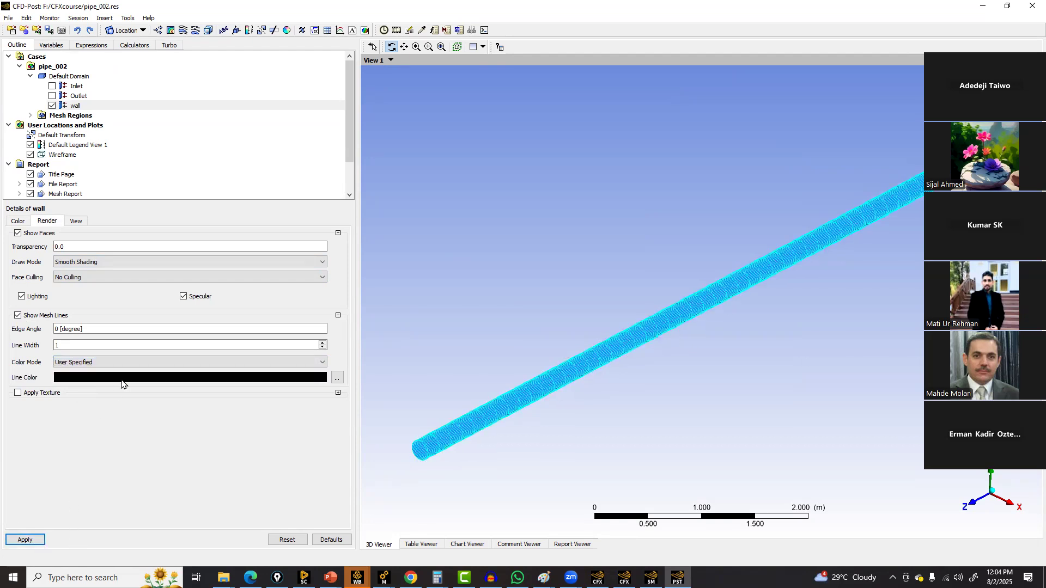
{"action": "left_click", "coordinate": [21, 536]}
Display the Inlet boundary with mesh lines shown in a user-specified black colour
{"action": "scroll", "coordinate": [444, 392], "scroll_direction": "up", "scroll_amount": 3}
{"action": "middle_click_drag", "start_coordinate": [487, 474], "coordinate": [666, 304], "text": "ctrl"}
{"action": "scroll", "coordinate": [666, 304], "scroll_direction": "up", "scroll_amount": 1}
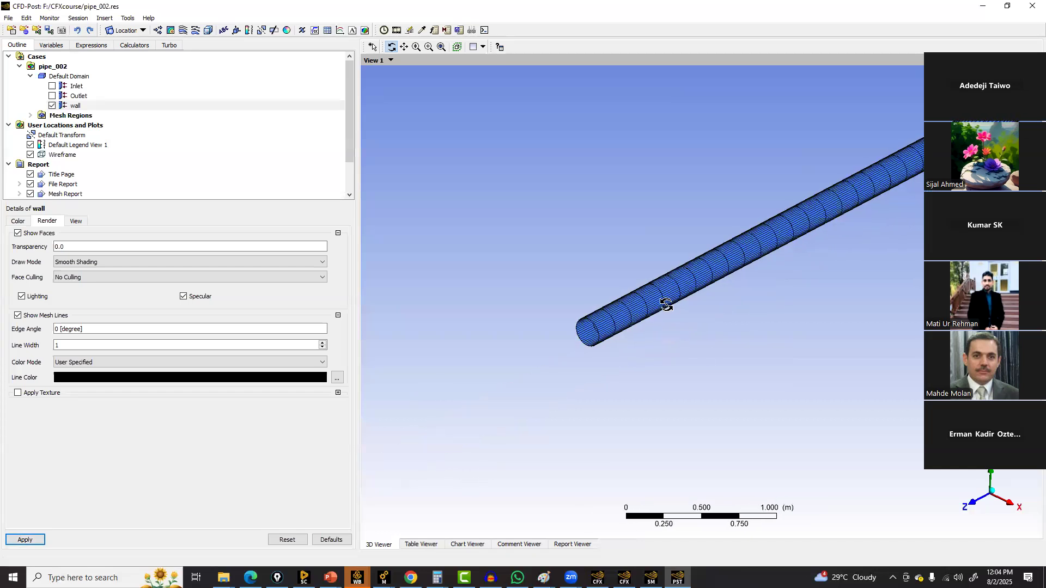
{"action": "scroll", "coordinate": [666, 305], "scroll_direction": "up", "scroll_amount": 2}
{"action": "left_click", "coordinate": [52, 86]}
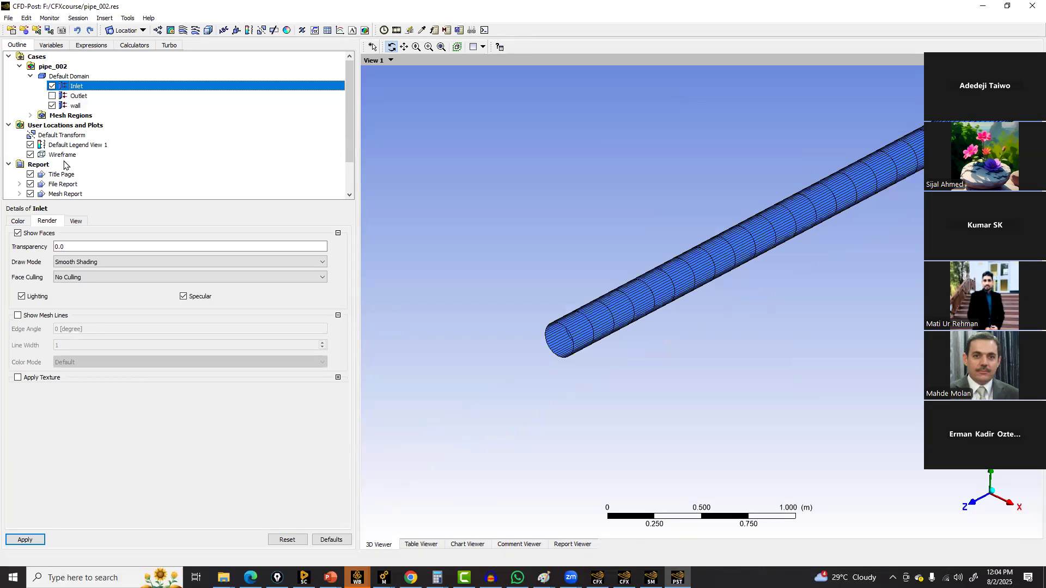
{"action": "left_click", "coordinate": [36, 317]}
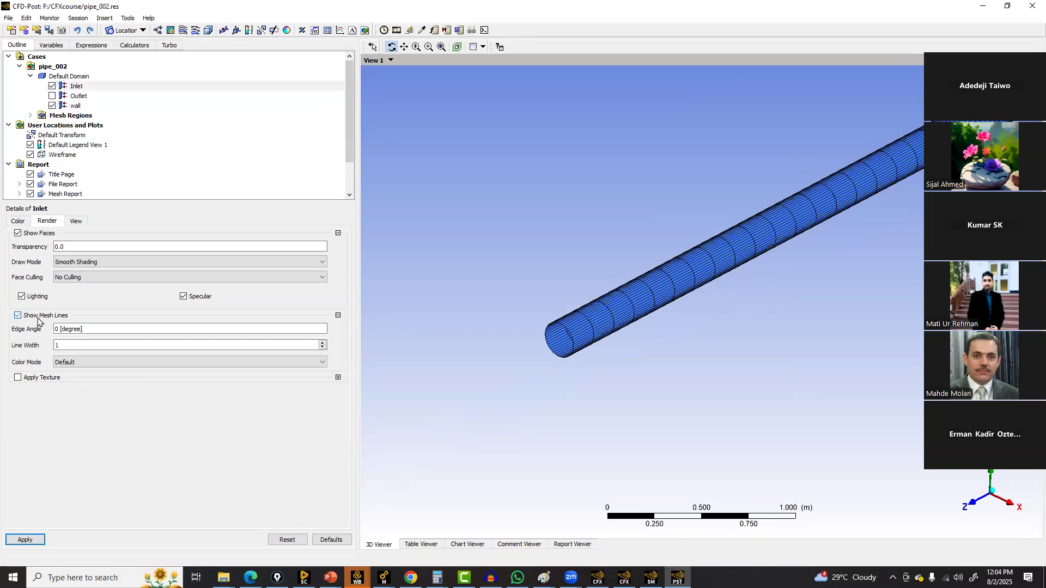
{"action": "left_click", "coordinate": [81, 362]}
{"action": "left_click", "coordinate": [82, 380]}
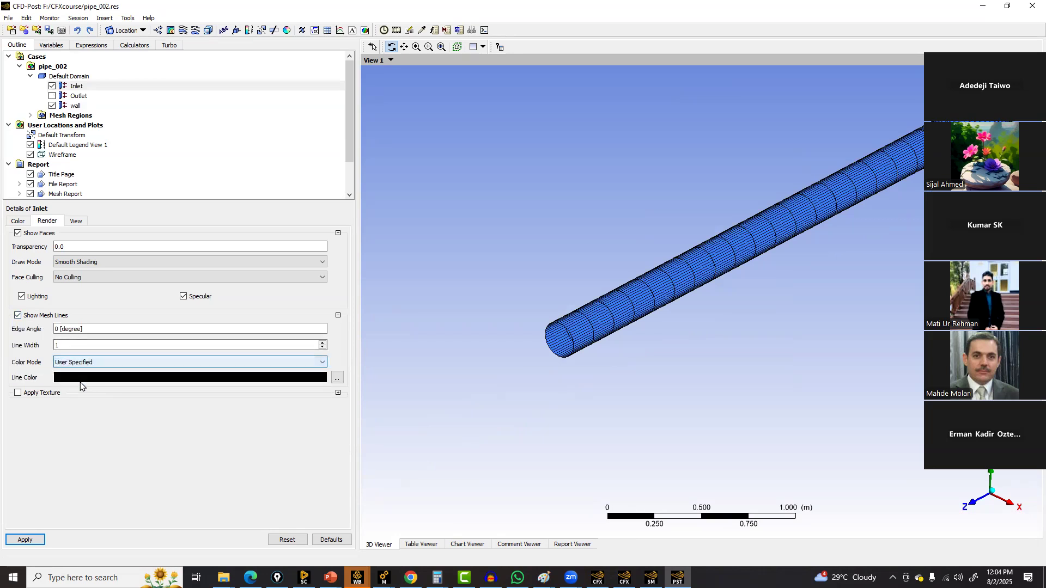
{"action": "left_click", "coordinate": [37, 543]}
Rotate and zoom in on the pipe inlet face to examine its hexa mesh
{"action": "scroll", "coordinate": [735, 361], "scroll_direction": "down", "scroll_amount": 4}
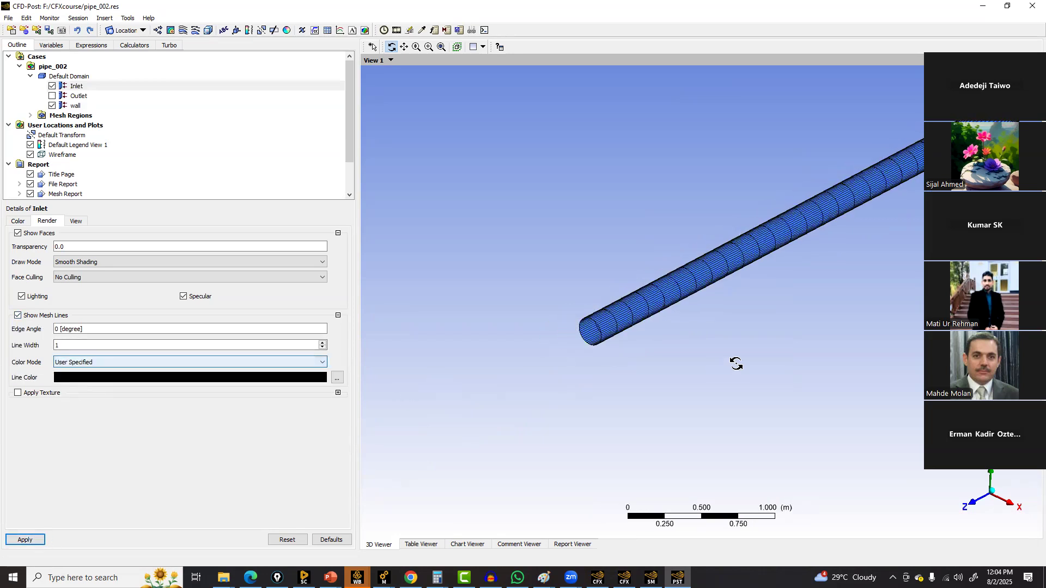
{"action": "left_click_drag", "start_coordinate": [790, 359], "coordinate": [628, 356]}
{"action": "scroll", "coordinate": [628, 357], "scroll_direction": "up", "scroll_amount": 5}
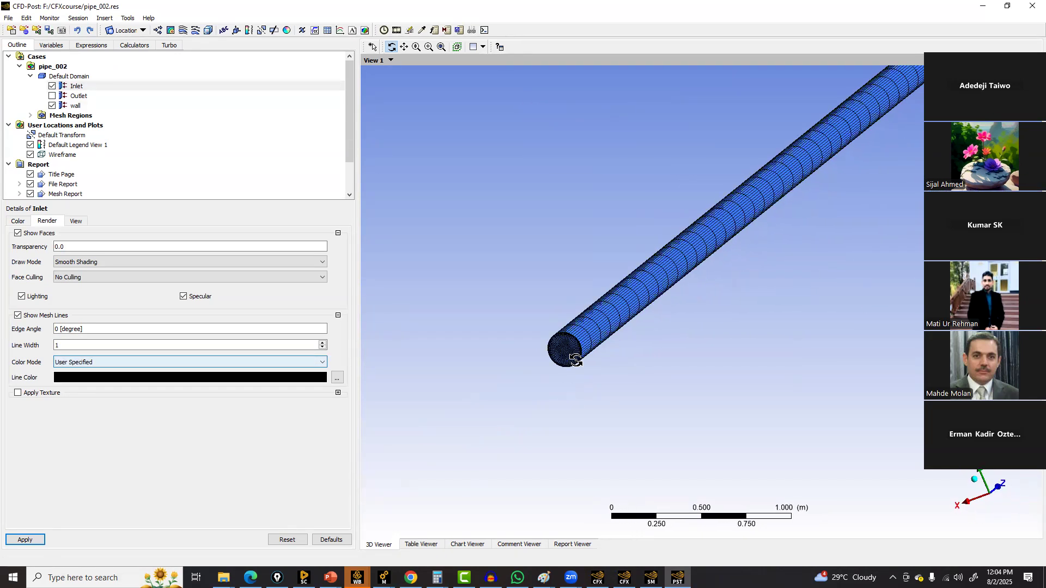
{"action": "scroll", "coordinate": [576, 360], "scroll_direction": "up", "scroll_amount": 3}
{"action": "left_click_drag", "start_coordinate": [513, 352], "coordinate": [673, 296]}
{"action": "scroll", "coordinate": [672, 296], "scroll_direction": "up", "scroll_amount": 4}
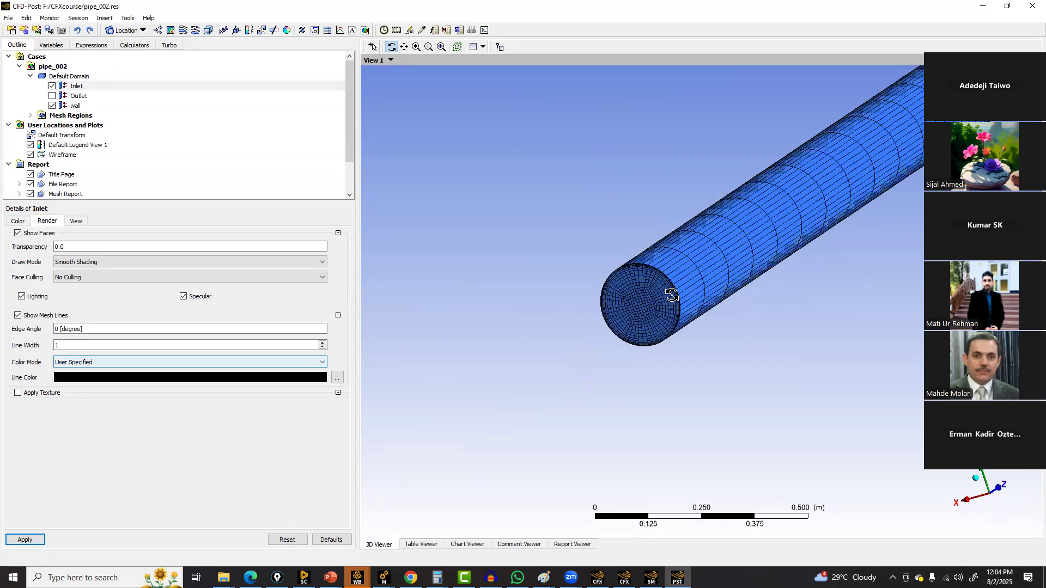
{"action": "scroll", "coordinate": [664, 303], "scroll_direction": "up", "scroll_amount": 5}
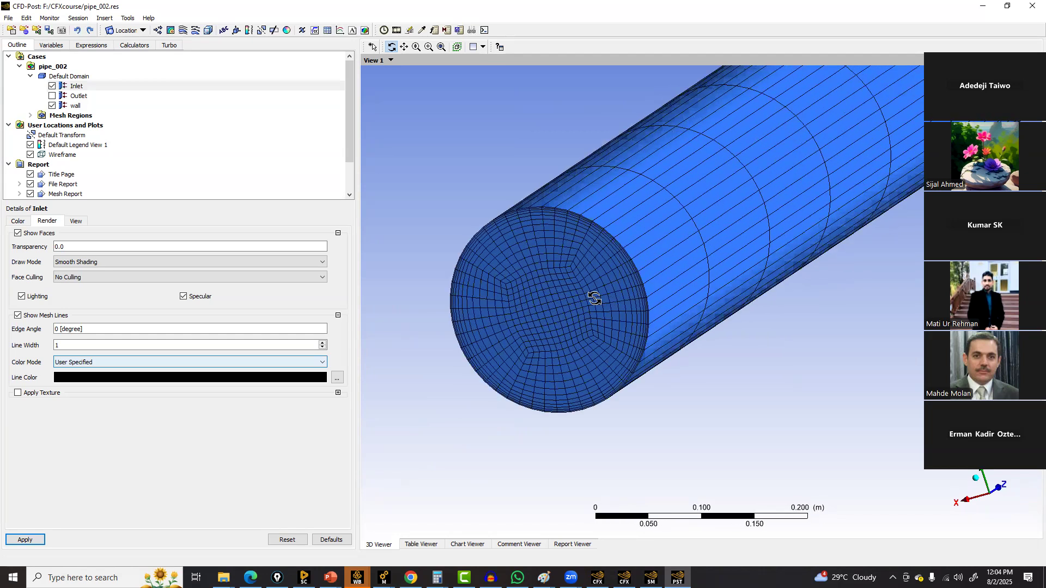
{"action": "scroll", "coordinate": [570, 322], "scroll_direction": "up", "scroll_amount": 2}
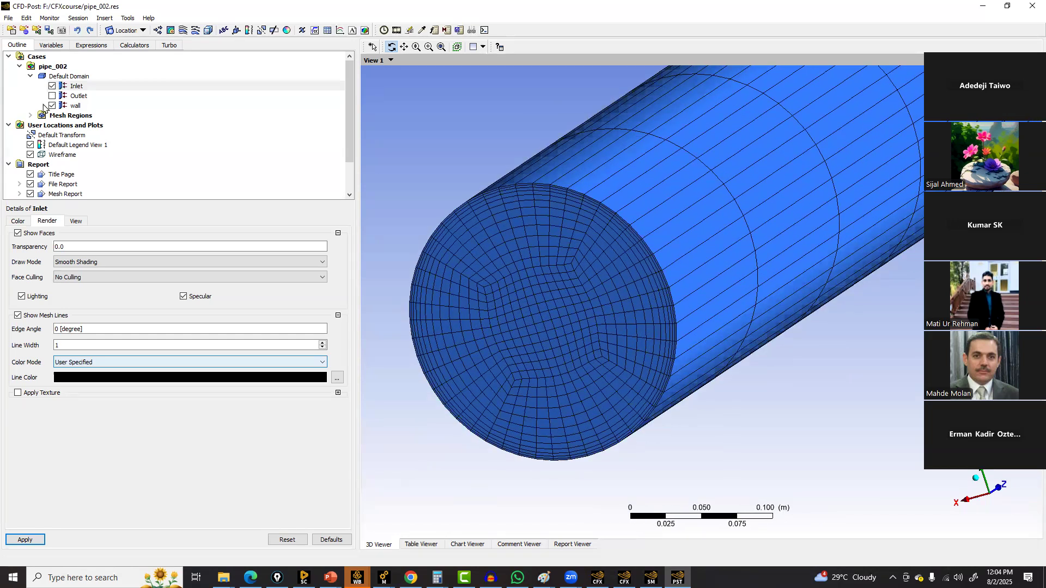
Insert an isosurface defined by the X coordinate at a value of 0 m and apply it
{"action": "left_click", "coordinate": [125, 31]}
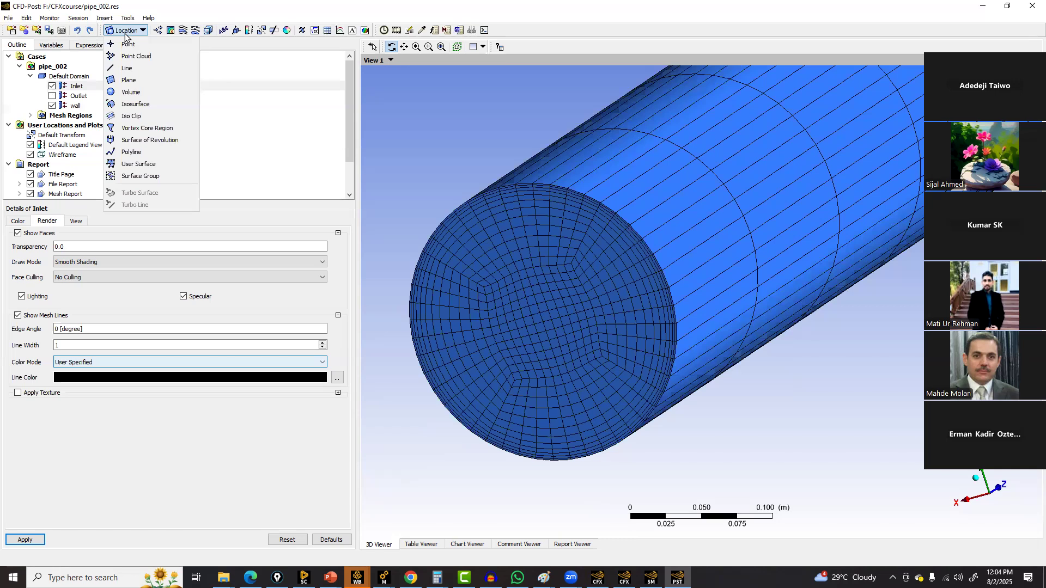
{"action": "left_click", "coordinate": [146, 104]}
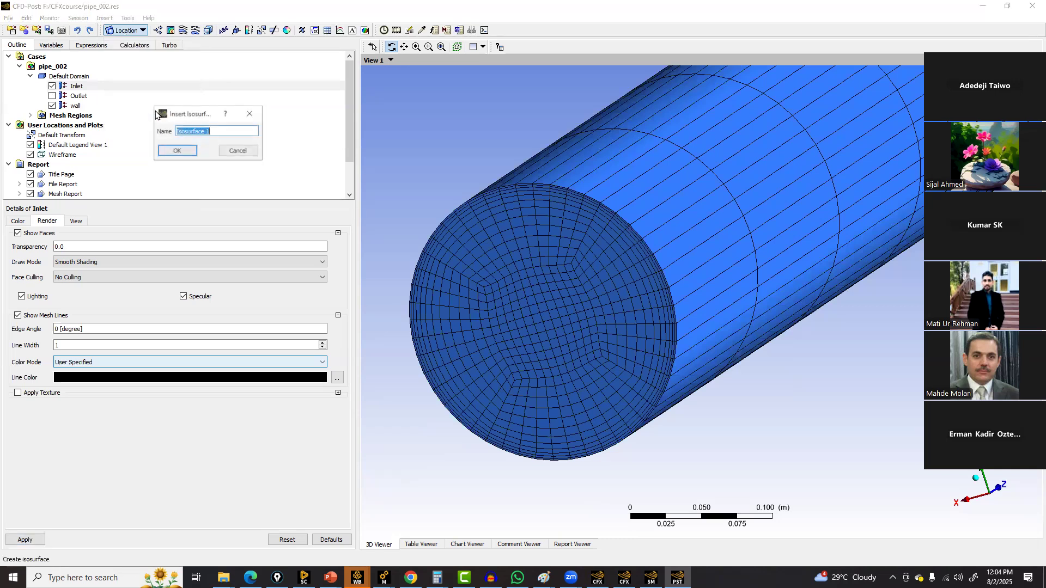
{"action": "left_click", "coordinate": [177, 151]}
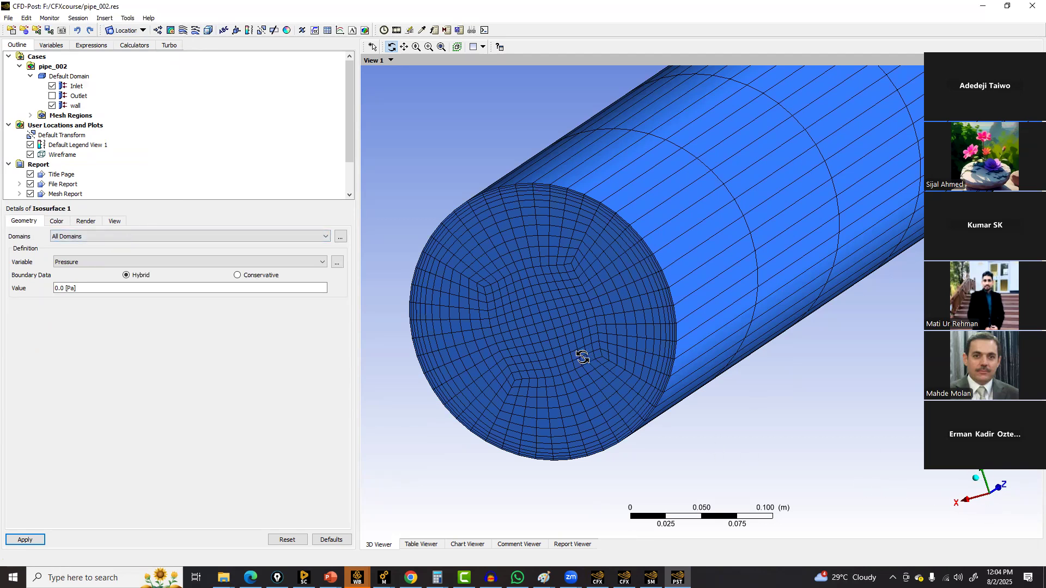
{"action": "left_click", "coordinate": [84, 262]}
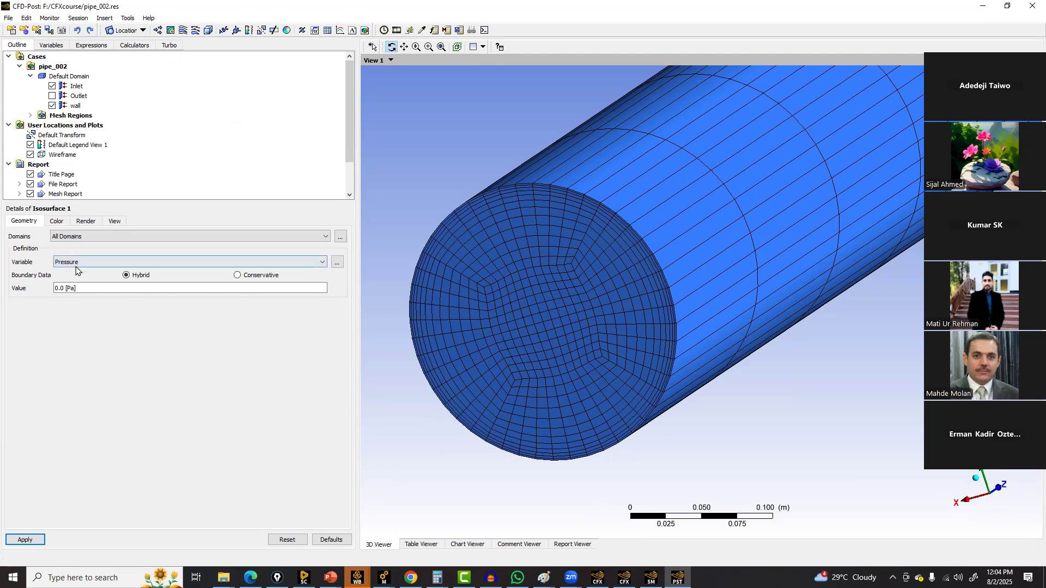
{"action": "left_click", "coordinate": [71, 315]}
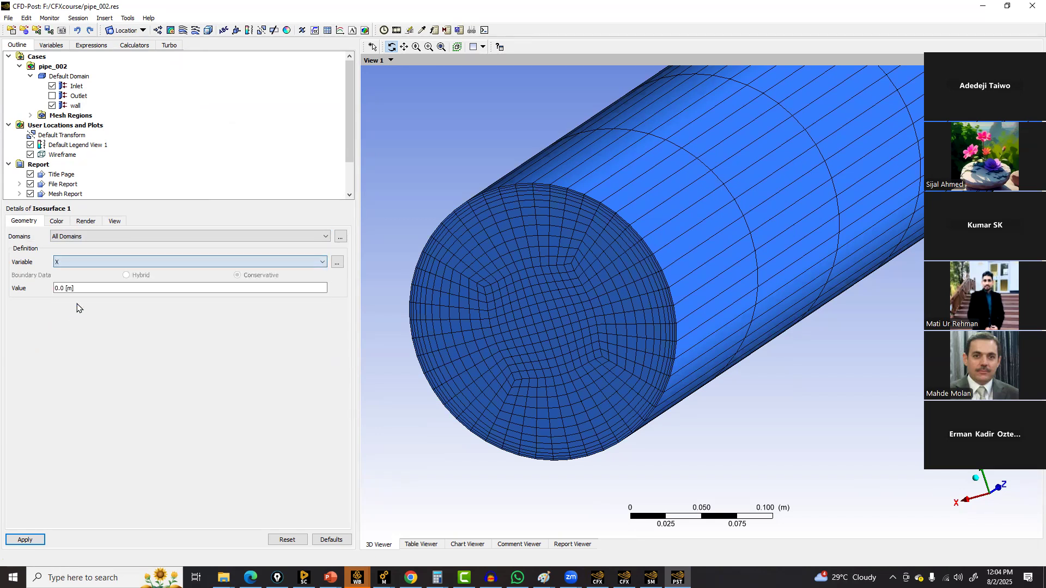
{"action": "left_click", "coordinate": [25, 540]}
Hide the wall and the isosurface, and show the Outlet boundary
{"action": "left_click", "coordinate": [52, 105]}
{"action": "left_click_drag", "start_coordinate": [700, 449], "coordinate": [612, 334]}
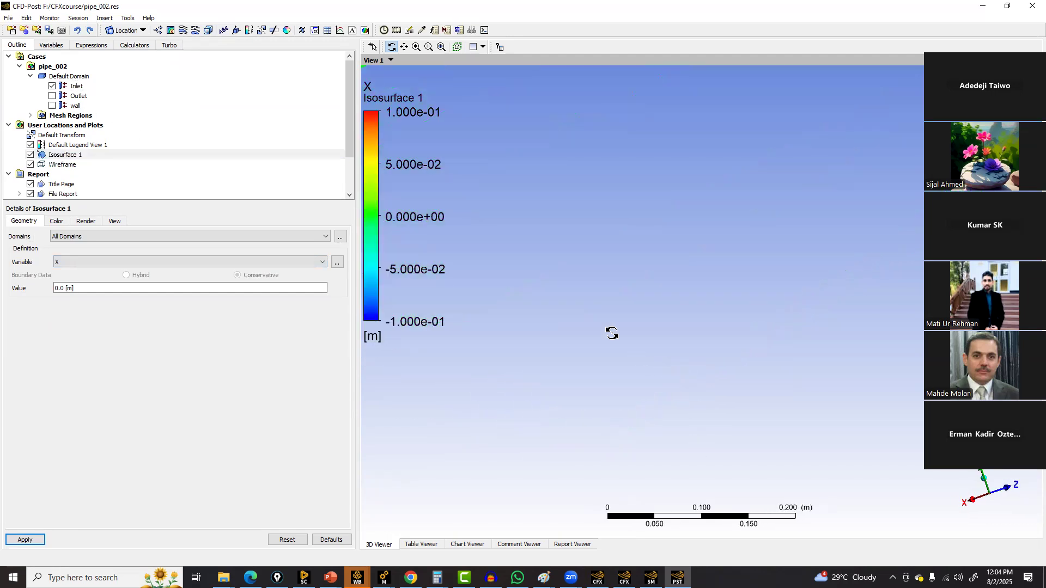
{"action": "left_click", "coordinate": [52, 95]}
{"action": "left_click_drag", "start_coordinate": [588, 262], "coordinate": [708, 379]}
{"action": "left_click", "coordinate": [31, 156]}
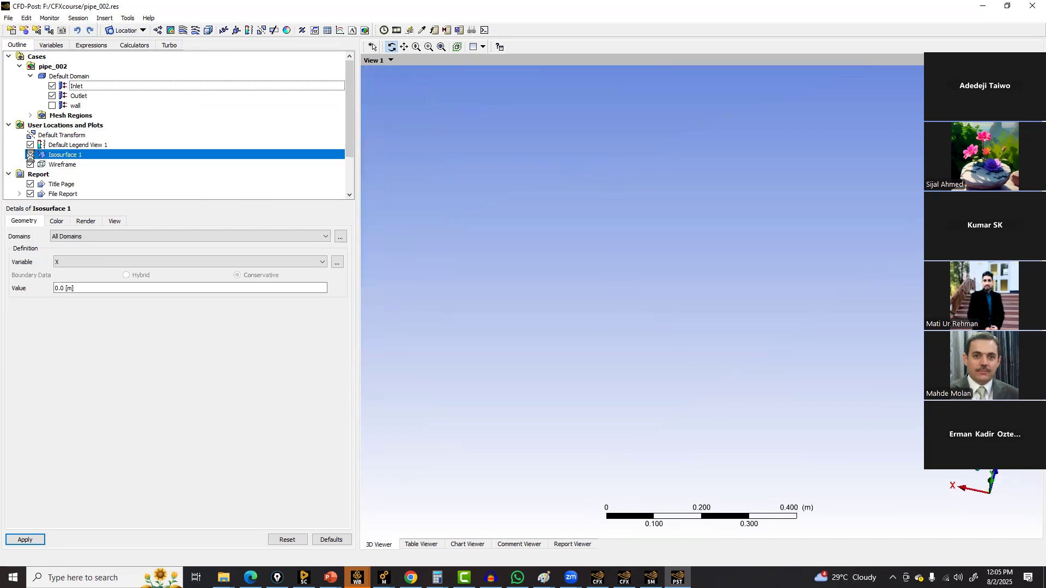
Insert a pressure contour plot located on Isosurface 1 with a local range and apply it
{"action": "left_click", "coordinate": [173, 33]}
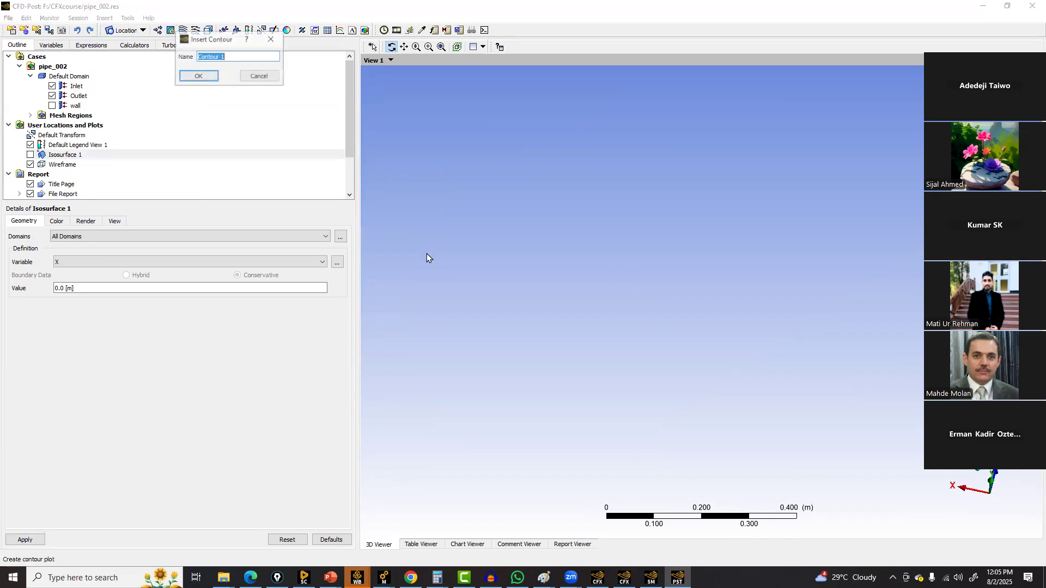
{"action": "left_click", "coordinate": [198, 75]}
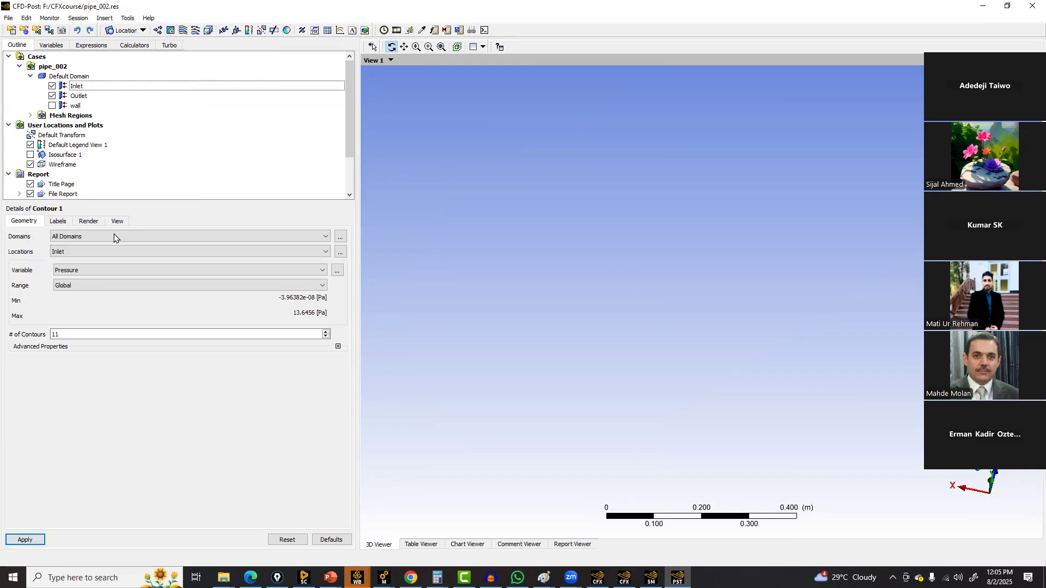
{"action": "left_click", "coordinate": [83, 253]}
{"action": "left_click", "coordinate": [97, 284]}
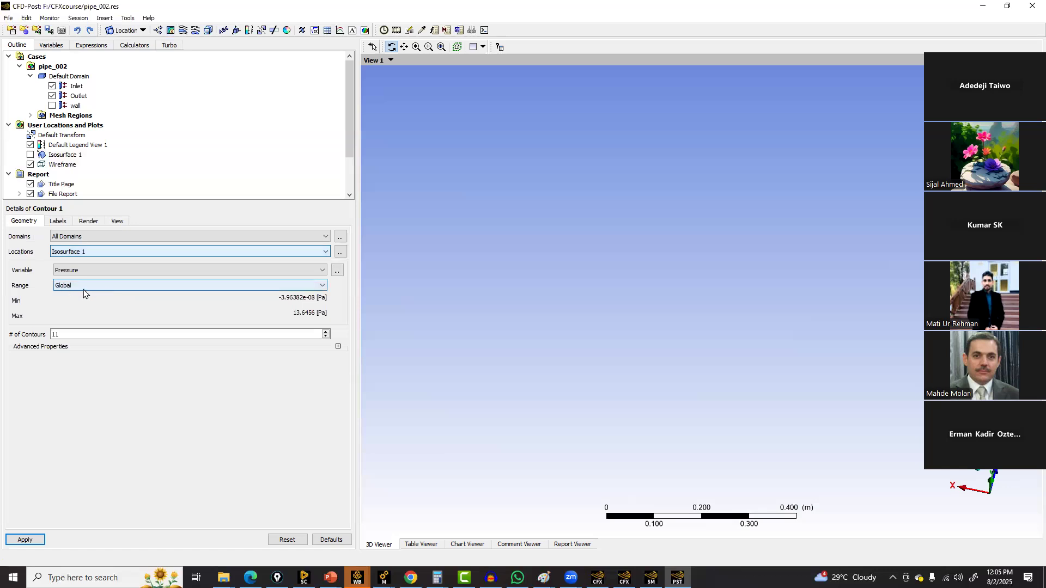
{"action": "left_click", "coordinate": [84, 289]}
{"action": "left_click", "coordinate": [80, 301]}
{"action": "left_click", "coordinate": [37, 539]}
{"action": "left_click", "coordinate": [442, 46]}
{"action": "left_click_drag", "start_coordinate": [728, 353], "coordinate": [497, 367]}
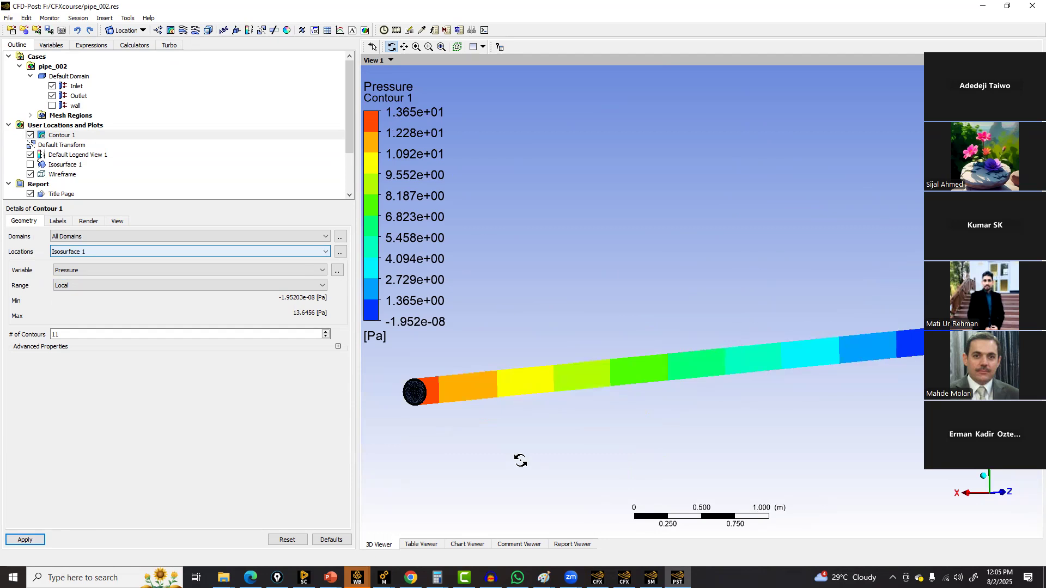
Switch to PowerPoint and review the pressure-drop comparison slides before returning to CFD-Post
{"action": "left_click", "coordinate": [331, 578]}
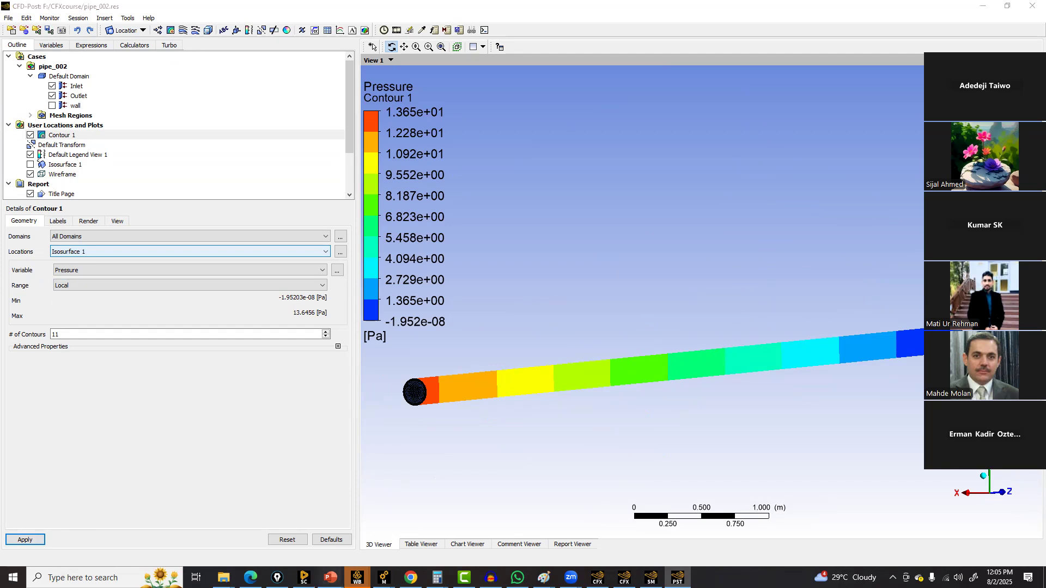
{"action": "left_click", "coordinate": [422, 541]}
{"action": "scroll", "coordinate": [245, 369], "scroll_direction": "down", "scroll_amount": 3}
{"action": "scroll", "coordinate": [245, 368], "scroll_direction": "down", "scroll_amount": 6}
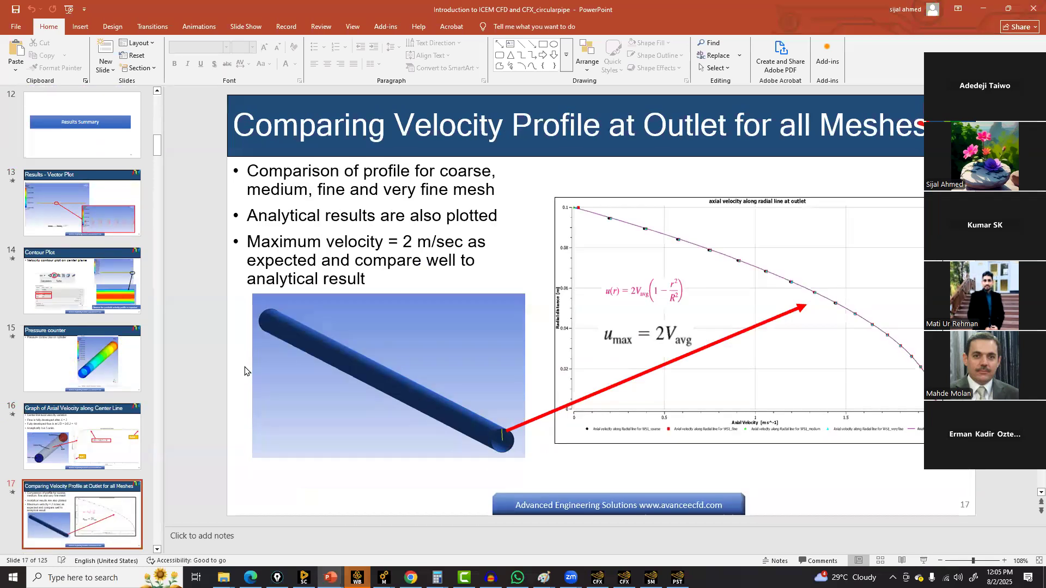
{"action": "scroll", "coordinate": [244, 369], "scroll_direction": "down", "scroll_amount": 3}
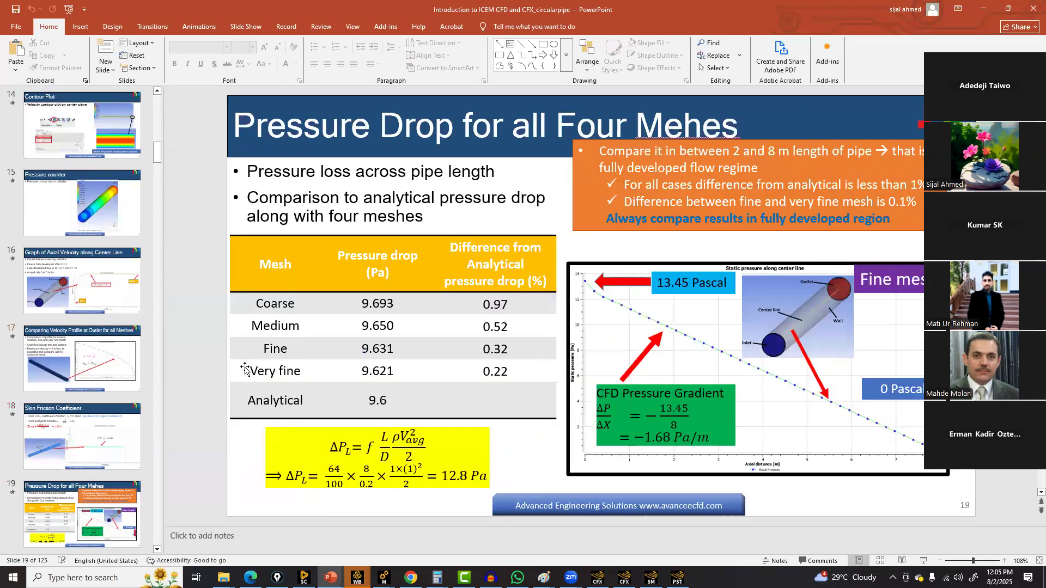
{"action": "scroll", "coordinate": [243, 366], "scroll_direction": "up", "scroll_amount": 1}
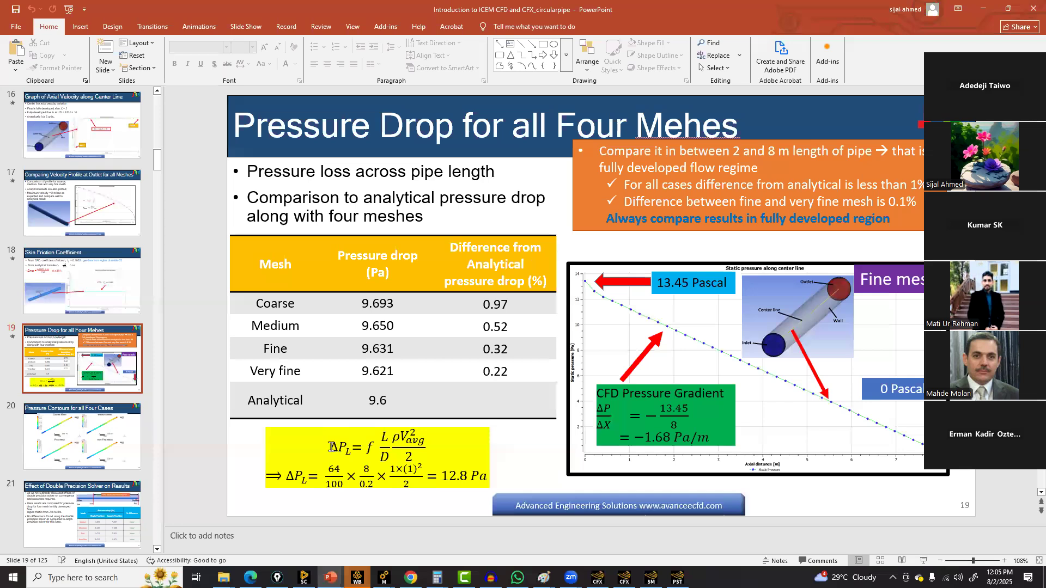
{"action": "left_click", "coordinate": [354, 448]}
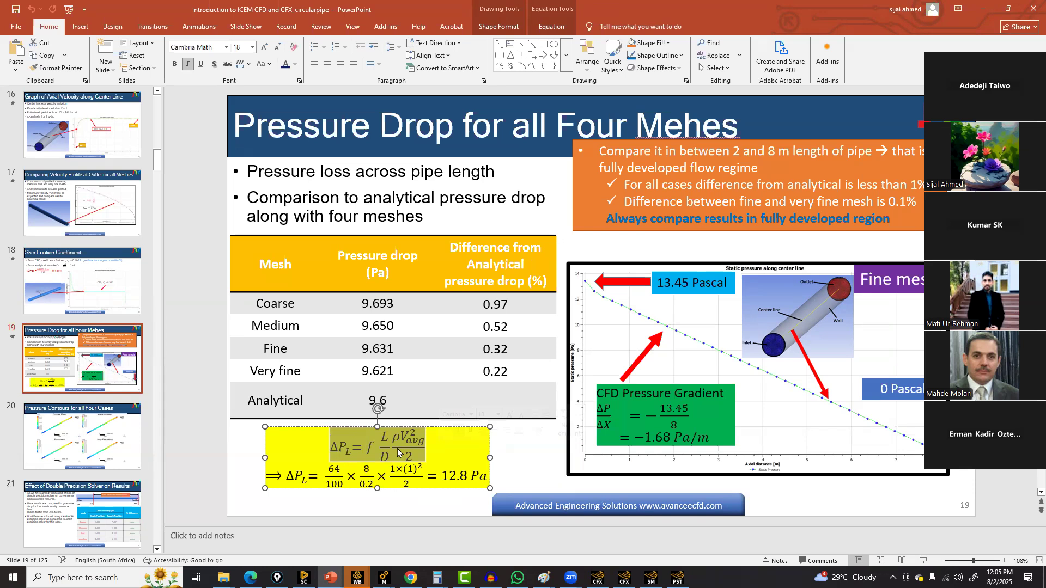
{"action": "left_click", "coordinate": [678, 577]}
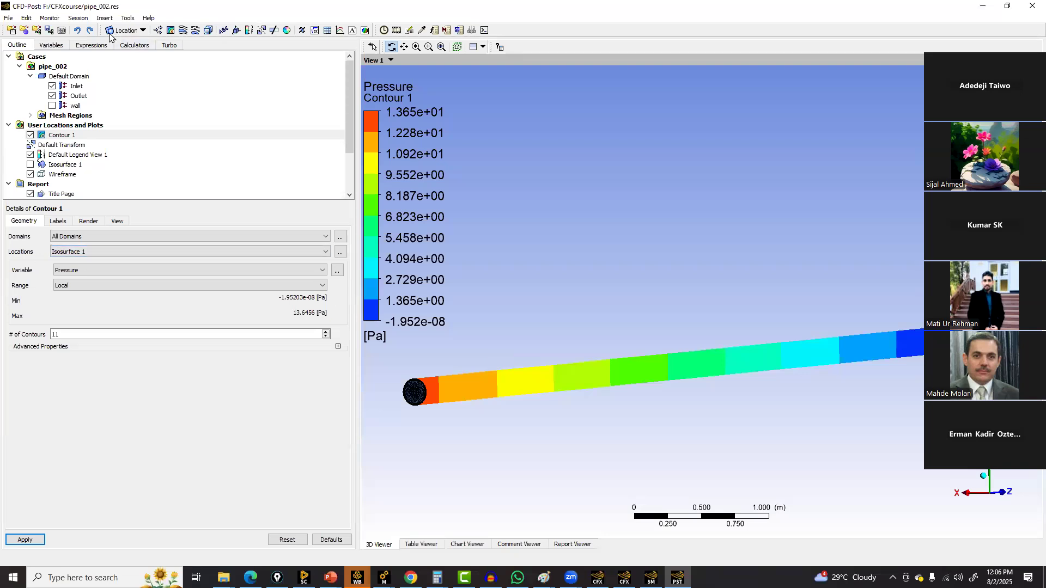
Insert a velocity vector plot located on Isosurface 1, hide the contour, and apply it
{"action": "left_click", "coordinate": [158, 30]}
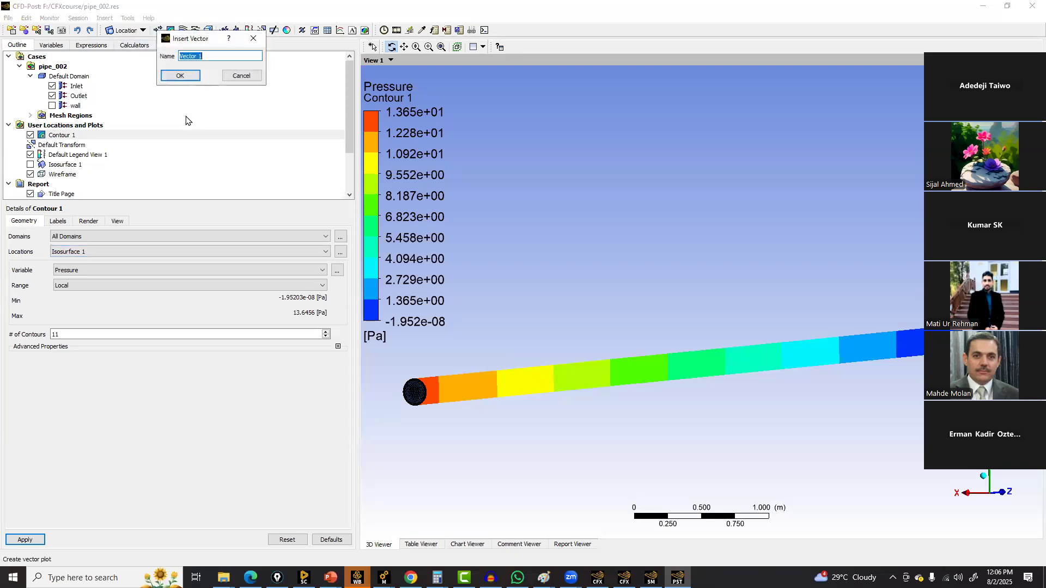
{"action": "left_click", "coordinate": [179, 76]}
{"action": "left_click", "coordinate": [80, 262]}
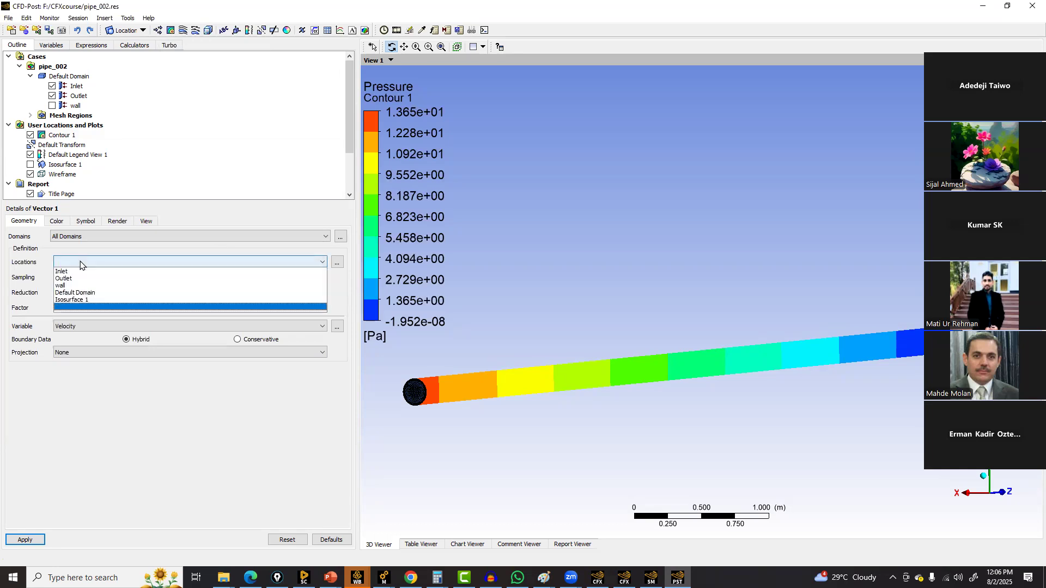
{"action": "left_click", "coordinate": [82, 300]}
{"action": "left_click", "coordinate": [30, 135]}
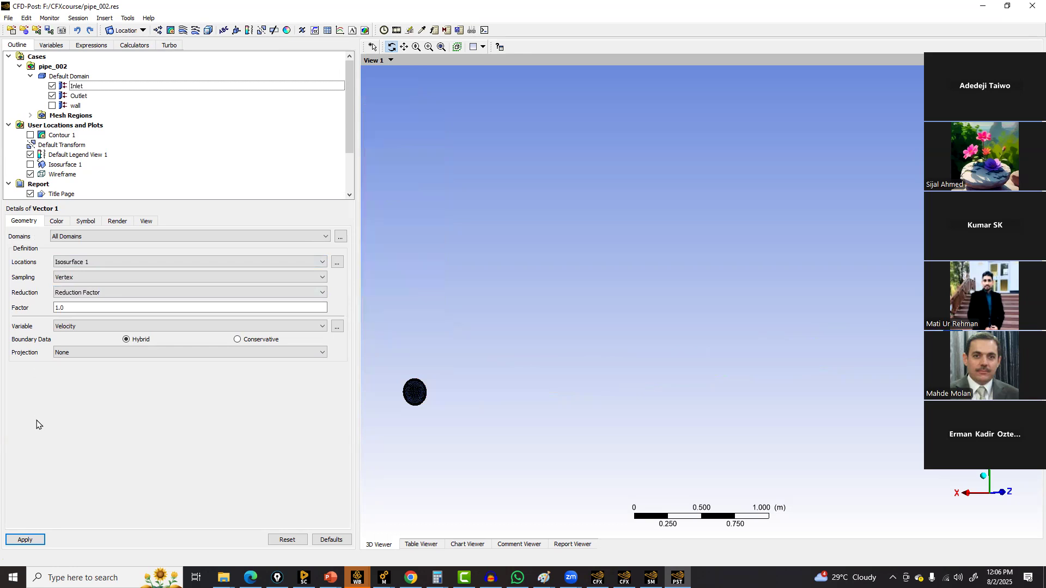
{"action": "left_click", "coordinate": [33, 539]}
{"action": "scroll", "coordinate": [472, 387], "scroll_direction": "up", "scroll_amount": 2}
{"action": "middle_click_drag", "start_coordinate": [561, 422], "coordinate": [646, 413], "text": "ctrl"}
{"action": "middle_click_drag", "start_coordinate": [647, 413], "coordinate": [570, 402]}
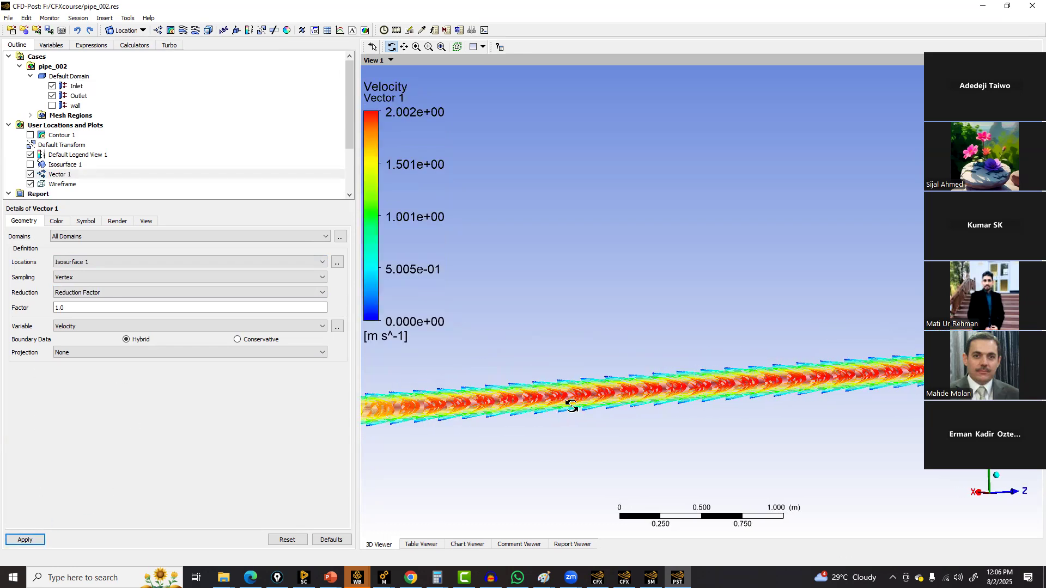
{"action": "scroll", "coordinate": [571, 414], "scroll_direction": "up", "scroll_amount": 4}
{"action": "middle_click_drag", "start_coordinate": [572, 461], "coordinate": [610, 416]}
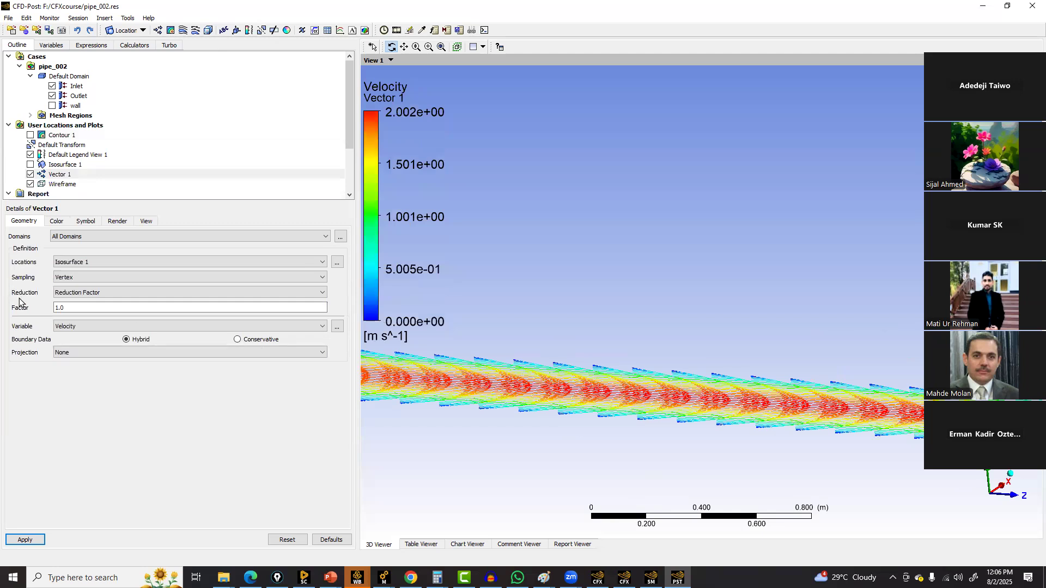
Set the vector symbol size to 0.1 and apply
{"action": "left_click", "coordinate": [60, 221]}
{"action": "left_click", "coordinate": [85, 236]}
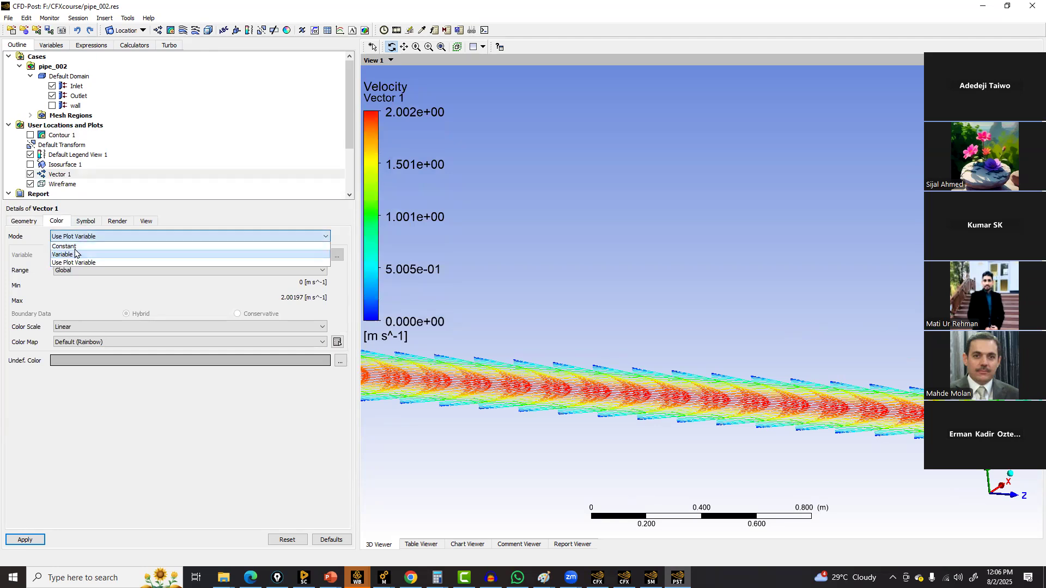
{"action": "left_click", "coordinate": [87, 223]}
{"action": "left_click", "coordinate": [76, 252]}
{"action": "type", "text": "0.1"}
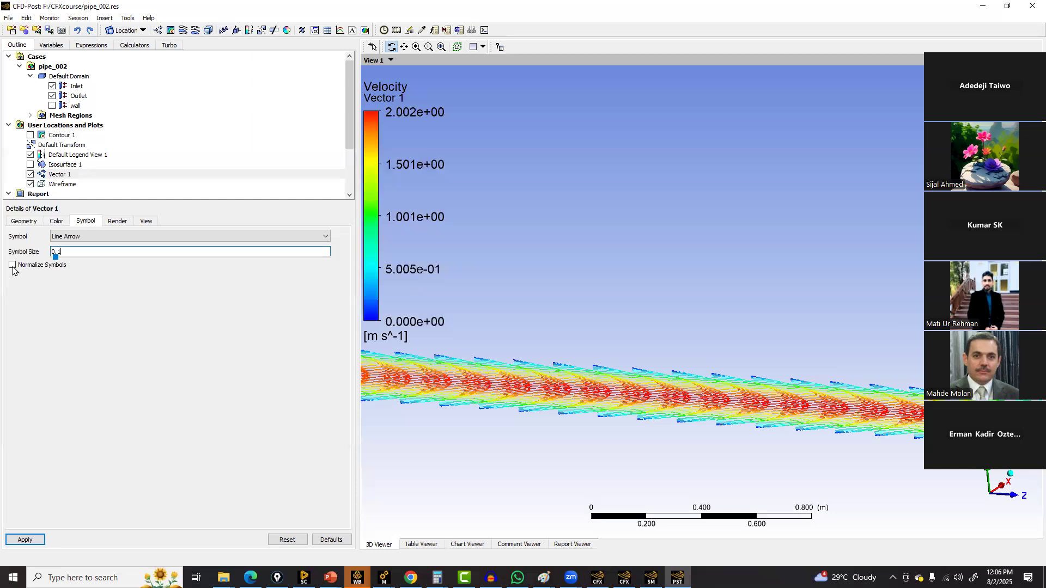
{"action": "left_click", "coordinate": [38, 540]}
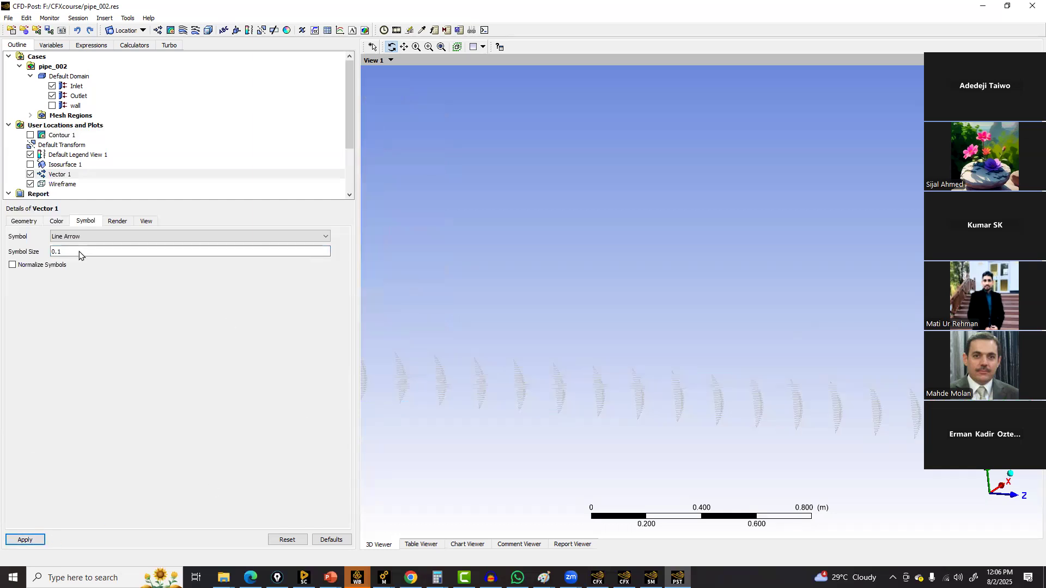
Set the vector colour mode to Use Plot Variable and apply
{"action": "left_click", "coordinate": [68, 224]}
{"action": "left_click", "coordinate": [70, 236]}
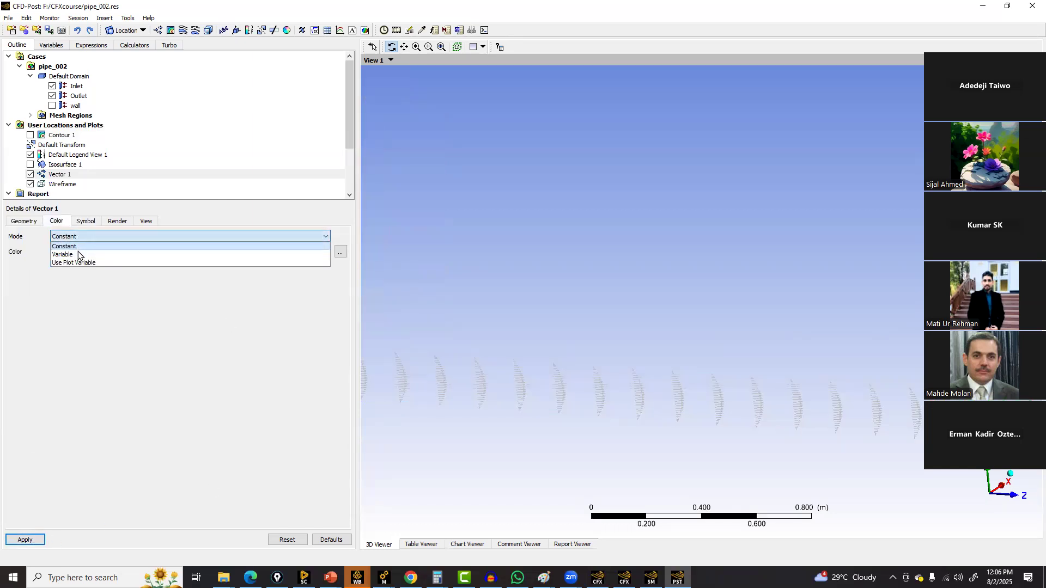
{"action": "left_click", "coordinate": [85, 264]}
{"action": "left_click", "coordinate": [34, 541]}
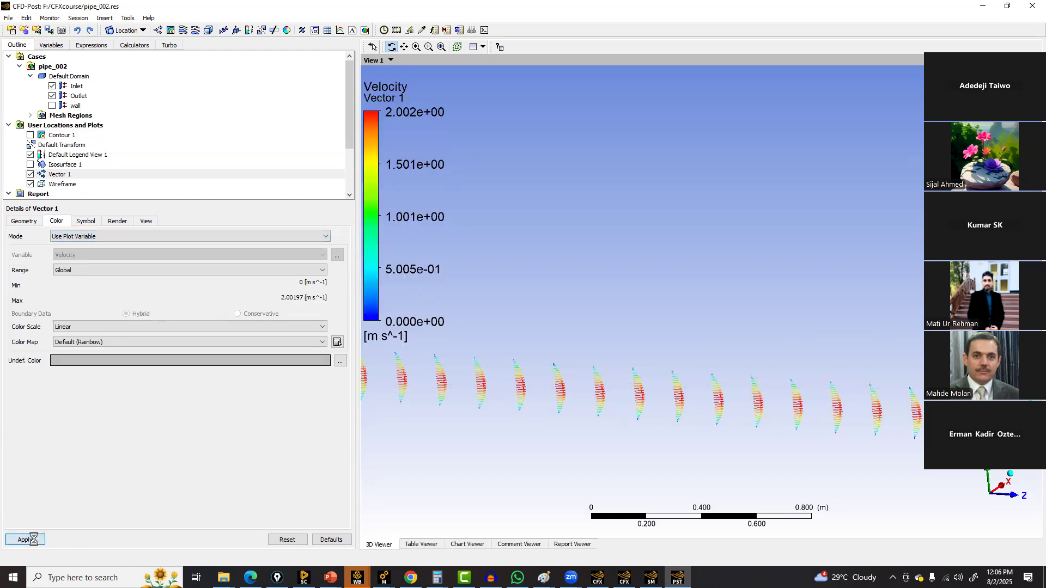
Adjust the vector colour range and set the symbol size to 0.2, applying both changes
{"action": "left_click", "coordinate": [81, 270]}
{"action": "left_click", "coordinate": [76, 285]}
{"action": "left_click", "coordinate": [25, 539]}
{"action": "left_click", "coordinate": [85, 223]}
{"action": "left_click", "coordinate": [57, 252]}
{"action": "key", "text": "BackSpace"}
{"action": "type", "text": "2"}
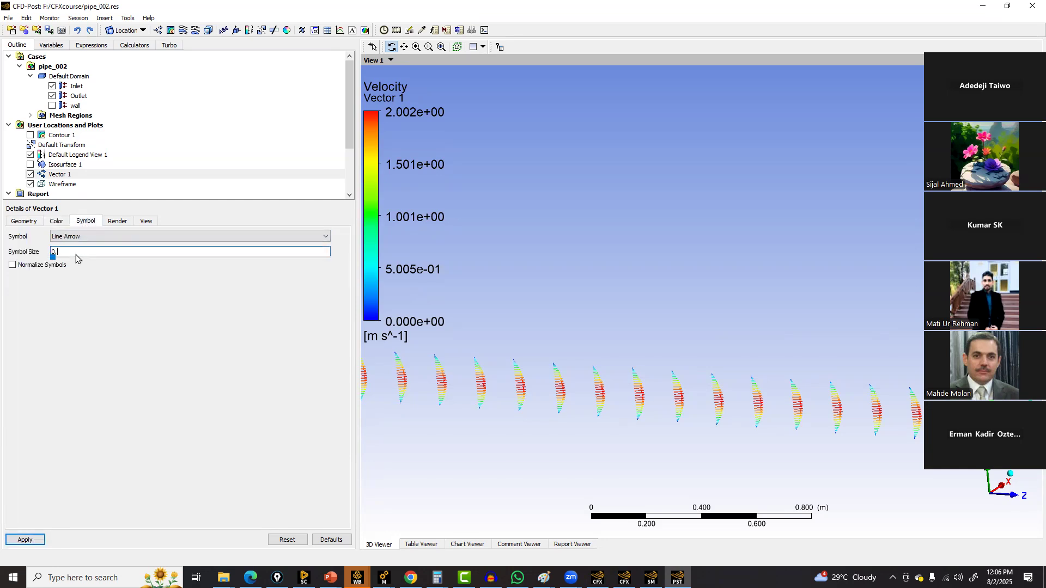
{"action": "left_click", "coordinate": [25, 540]}
Orient the view along the pipe axes and zoom in to examine the velocity vector profiles
{"action": "left_click_drag", "start_coordinate": [504, 359], "coordinate": [772, 396]}
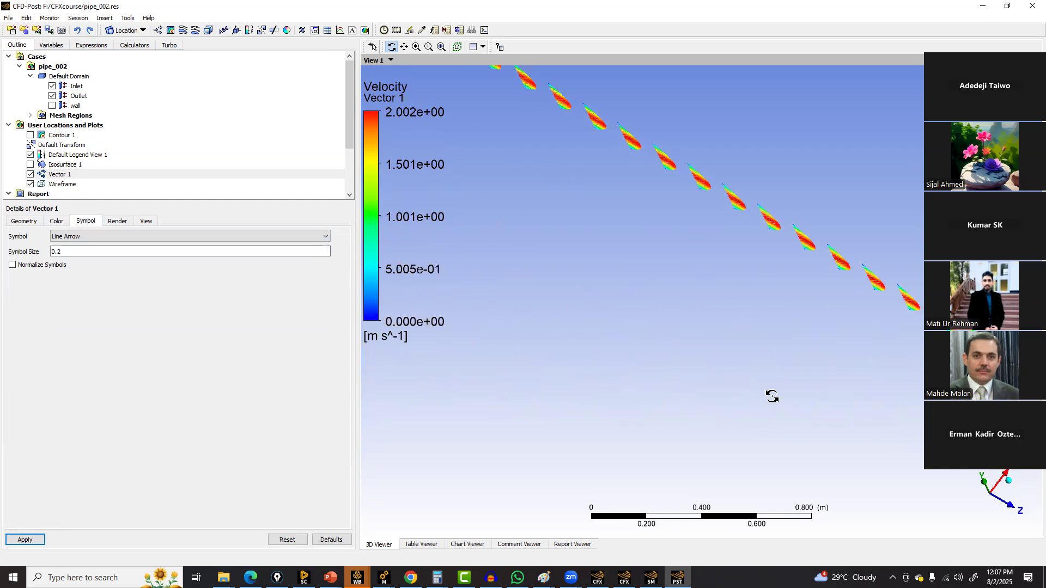
{"action": "left_click", "coordinate": [982, 480]}
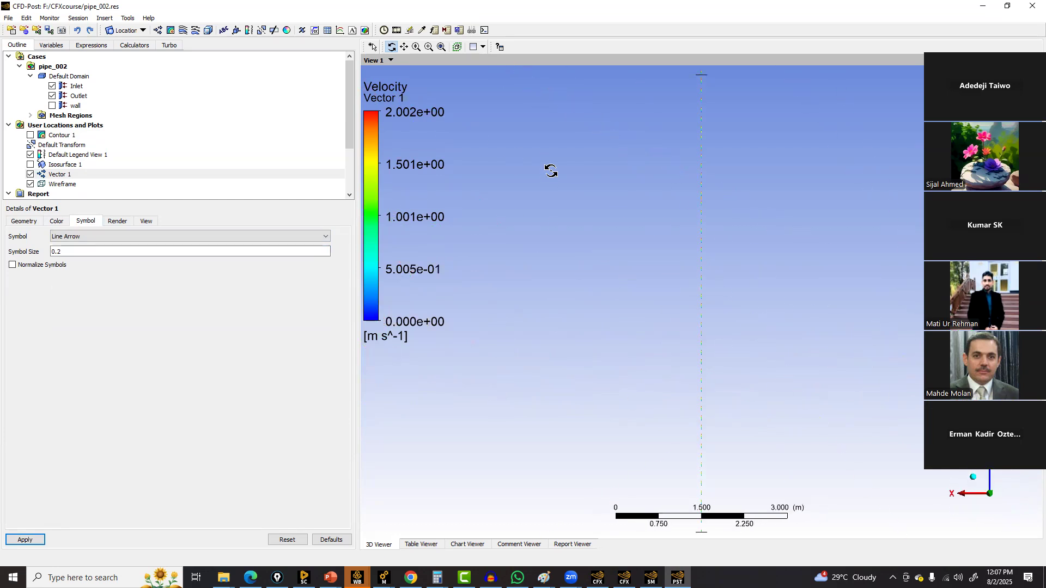
{"action": "left_click", "coordinate": [989, 472]}
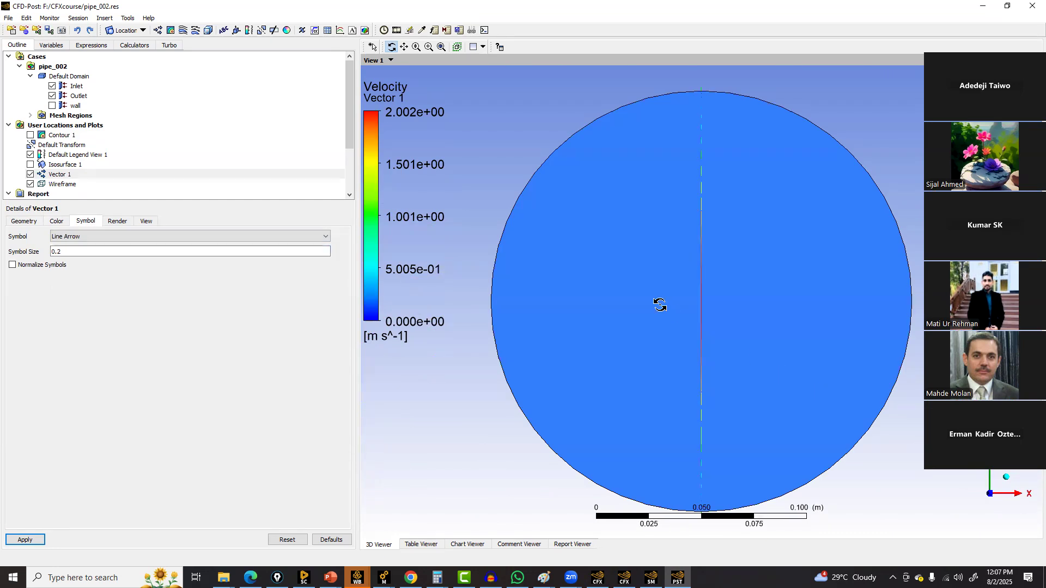
{"action": "left_click", "coordinate": [1018, 494]}
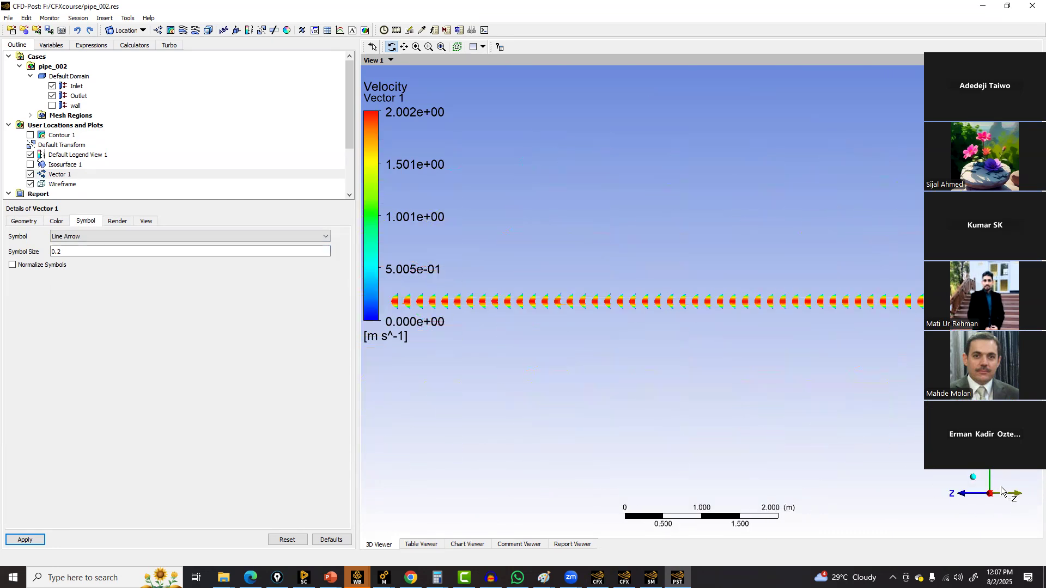
{"action": "scroll", "coordinate": [643, 300], "scroll_direction": "up", "scroll_amount": 5}
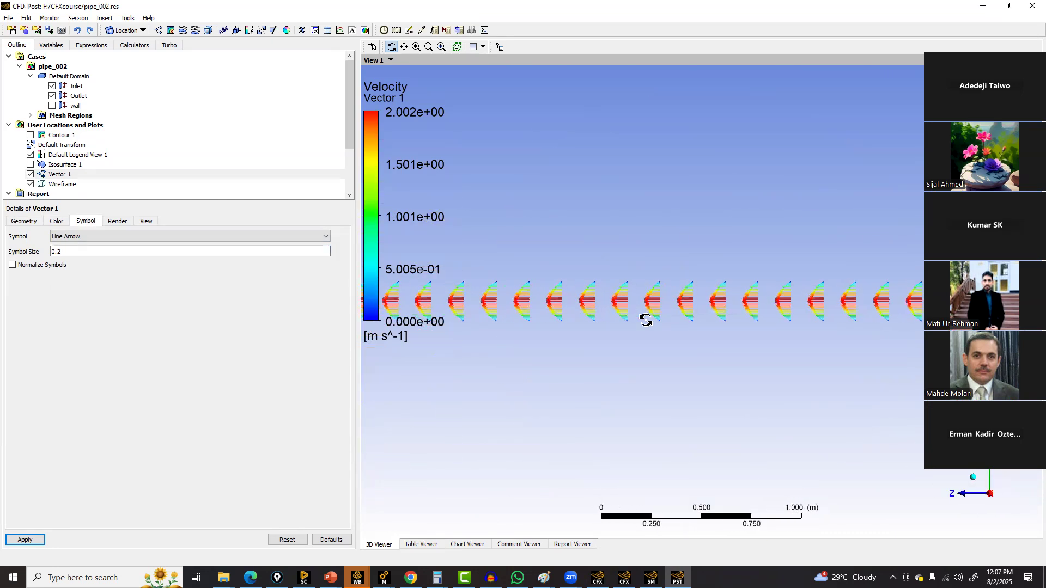
{"action": "scroll", "coordinate": [640, 316], "scroll_direction": "up", "scroll_amount": 5}
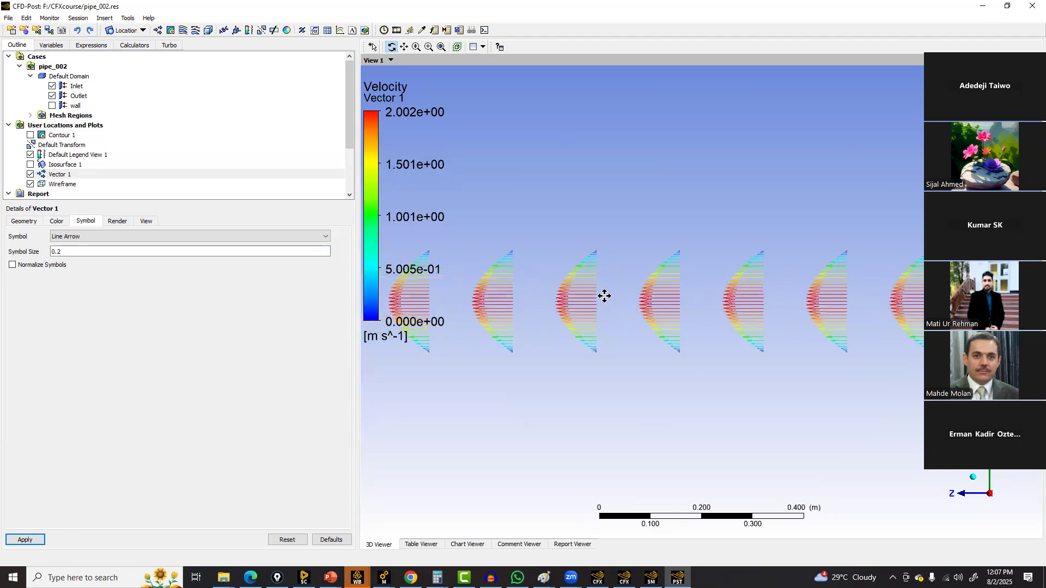
{"action": "scroll", "coordinate": [657, 327], "scroll_direction": "up", "scroll_amount": 3}
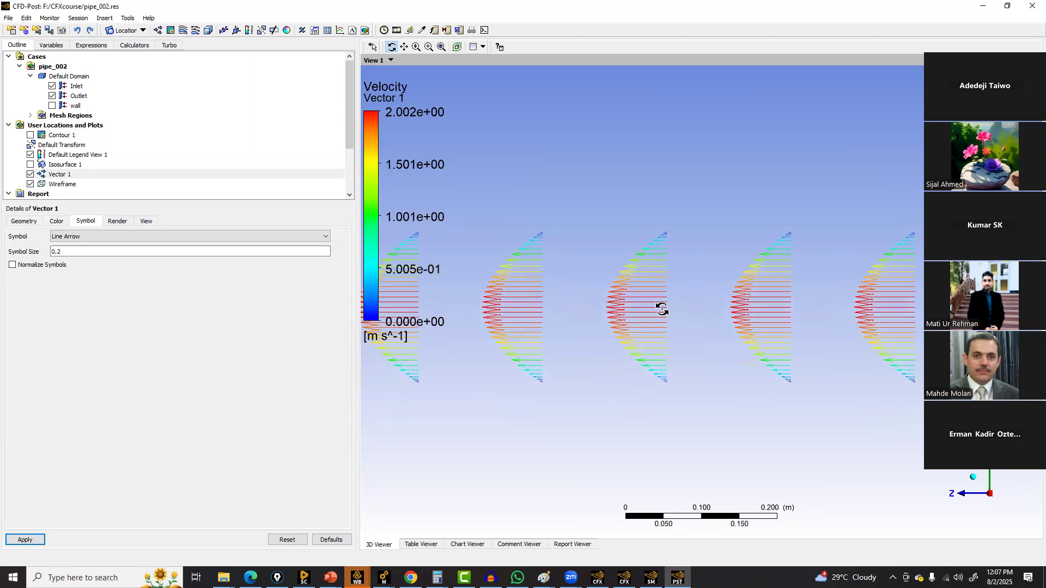